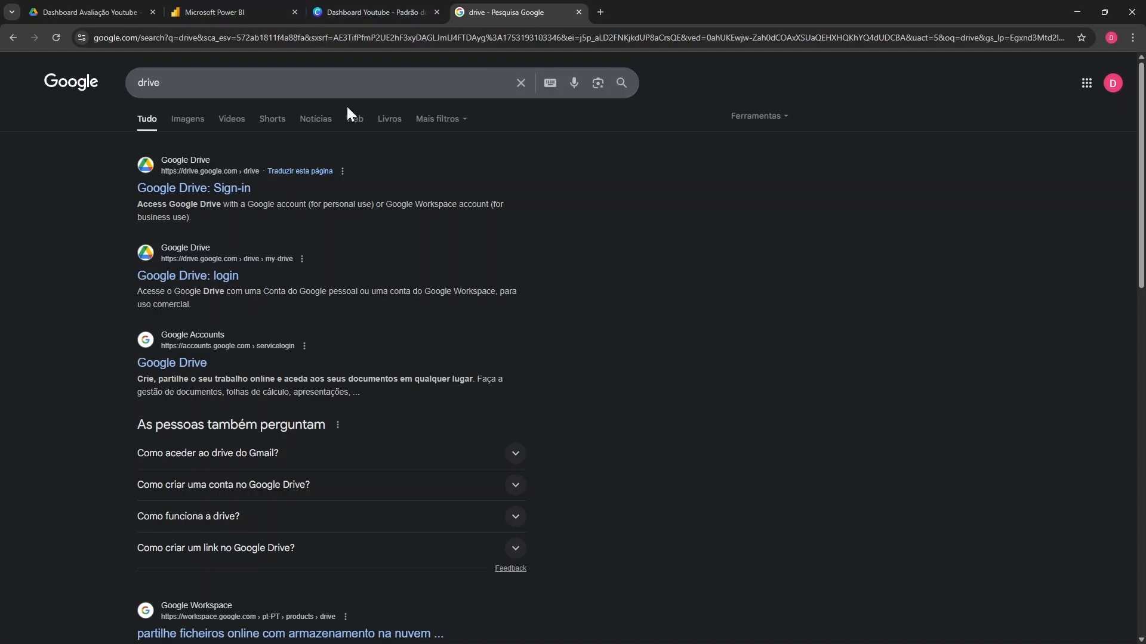
{"action": "left_click", "coordinate": [1085, 90]}
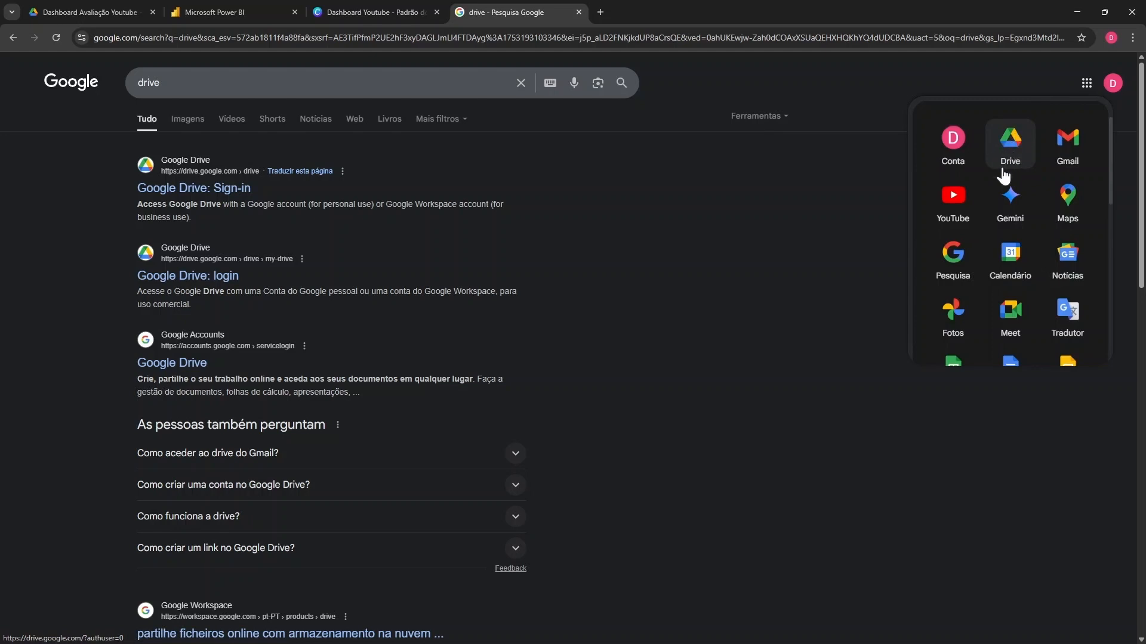
{"action": "scroll", "coordinate": [1017, 268], "scroll_direction": "down", "scroll_amount": 2}
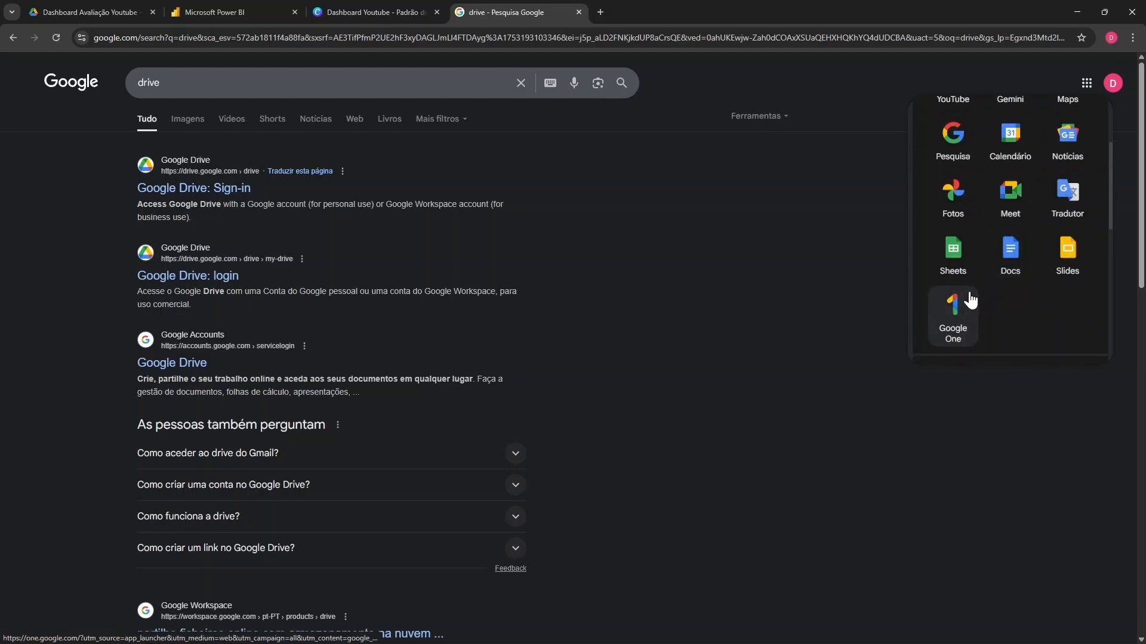
{"action": "scroll", "coordinate": [956, 260], "scroll_direction": "down", "scroll_amount": 8}
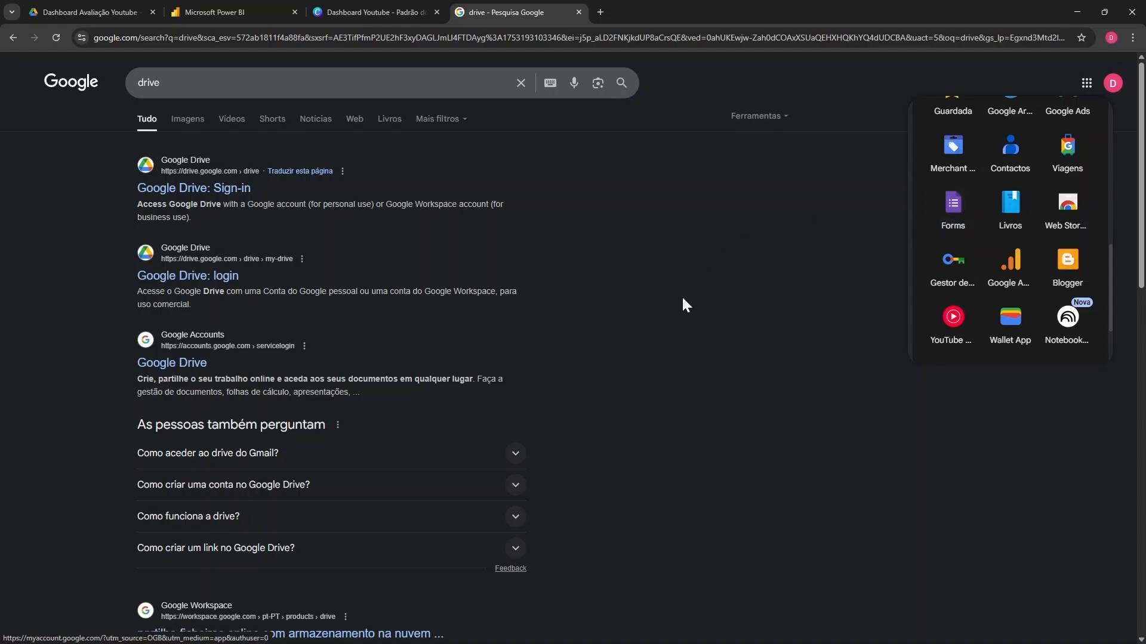
{"action": "left_click", "coordinate": [704, 256]}
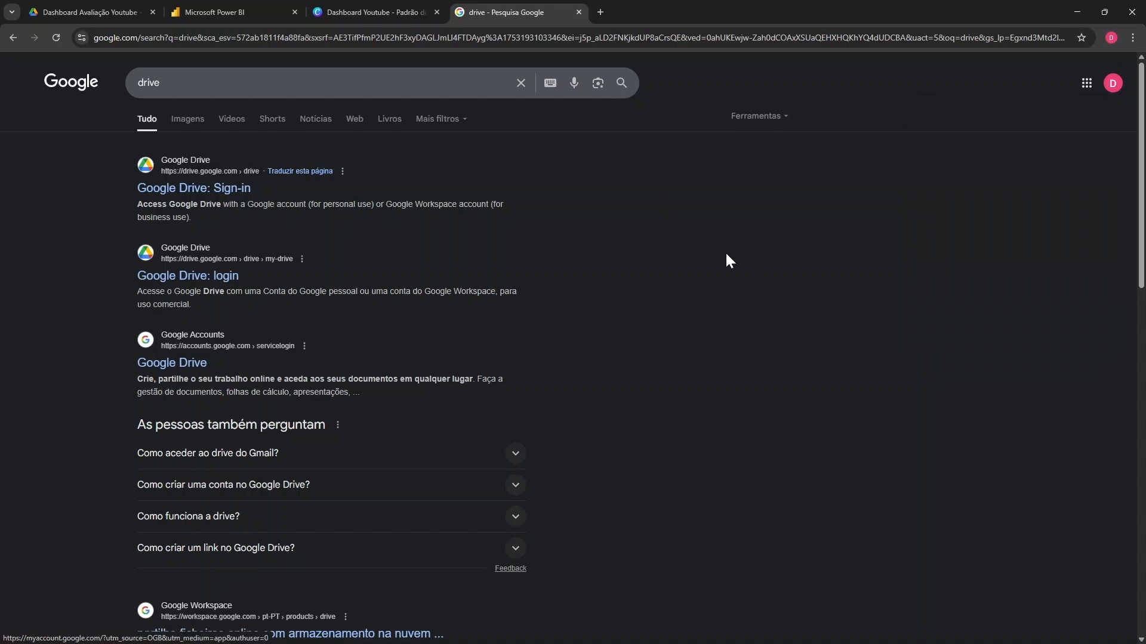
Step: Close the Google search page, switch to the Dashboard Avaliação Youtube folder in Google Drive and create a folder named Formulário Youtube
{"action": "left_click", "coordinate": [578, 12]}
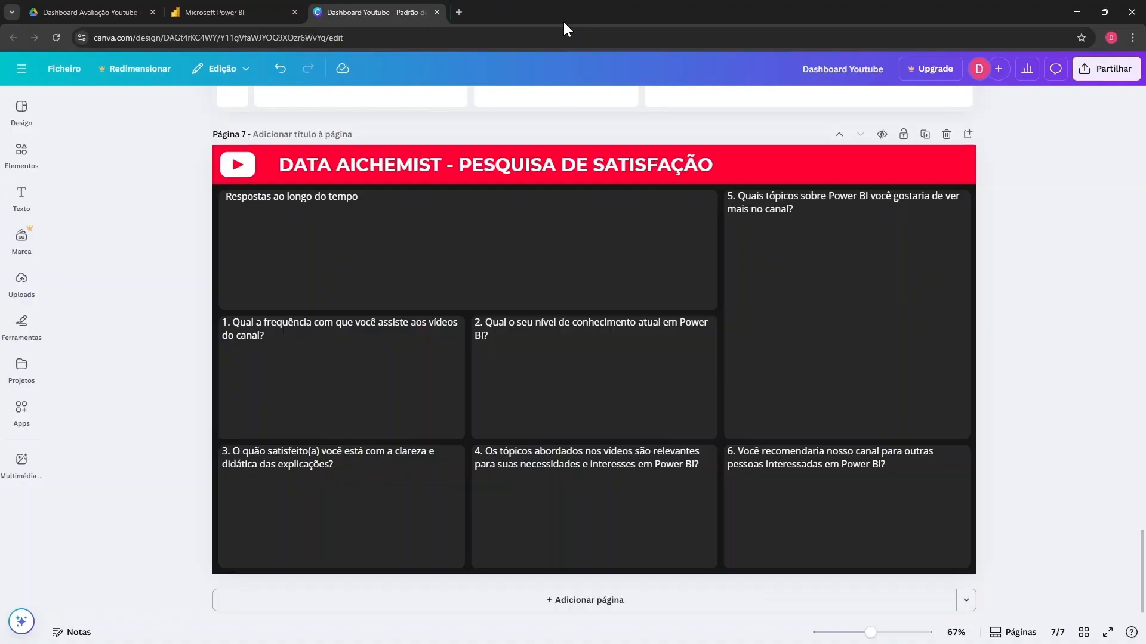
{"action": "left_click", "coordinate": [102, 8]}
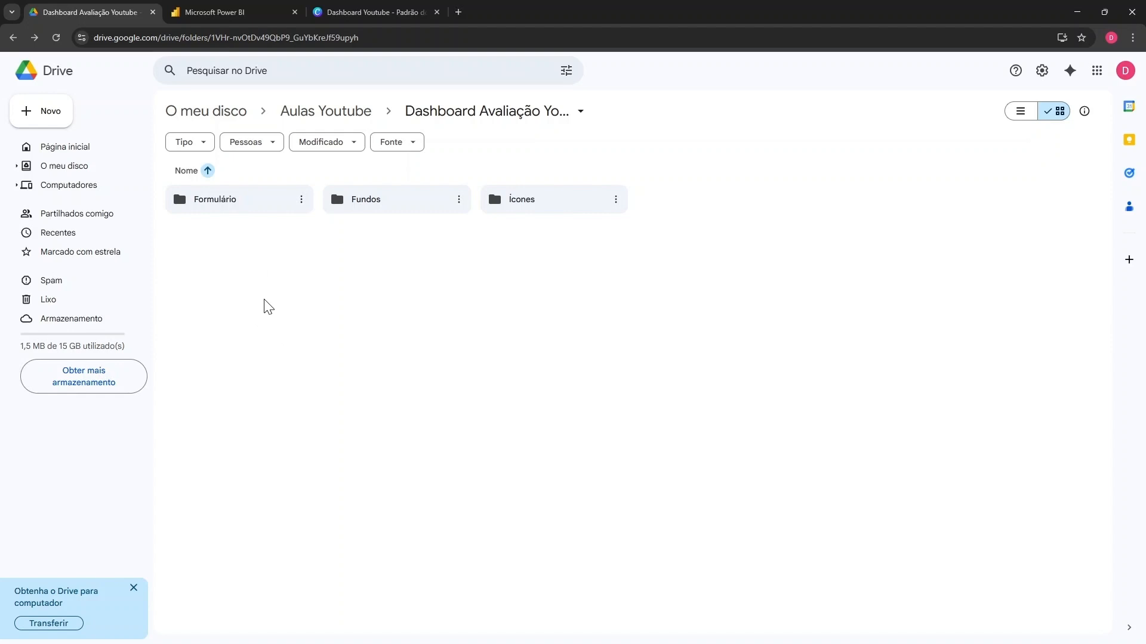
{"action": "right_click", "coordinate": [199, 257]}
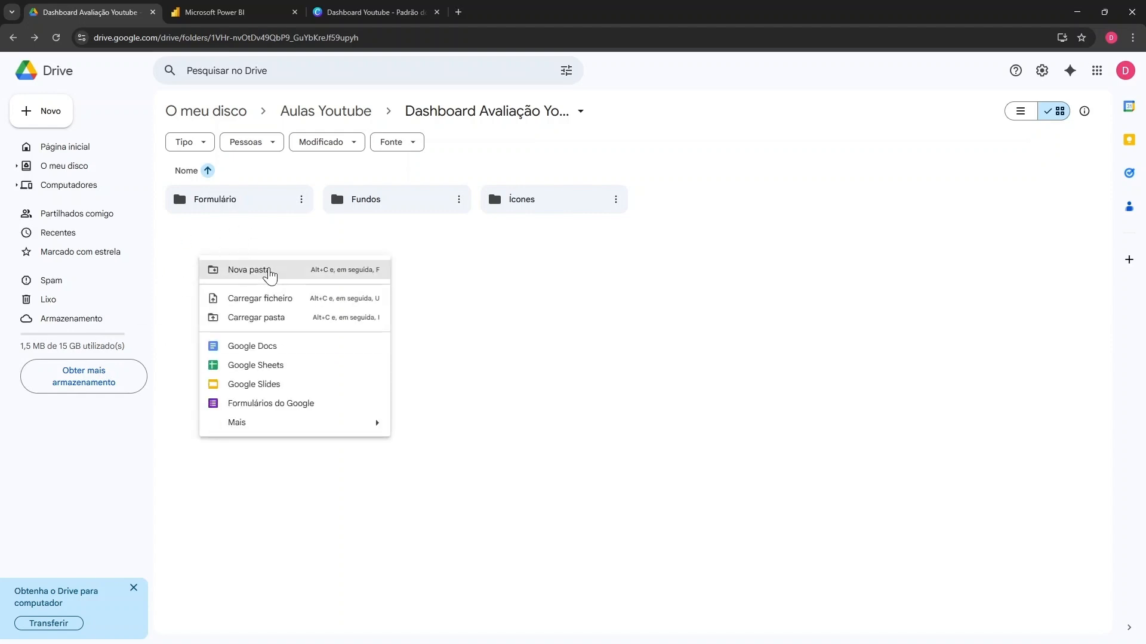
{"action": "left_click", "coordinate": [269, 273]}
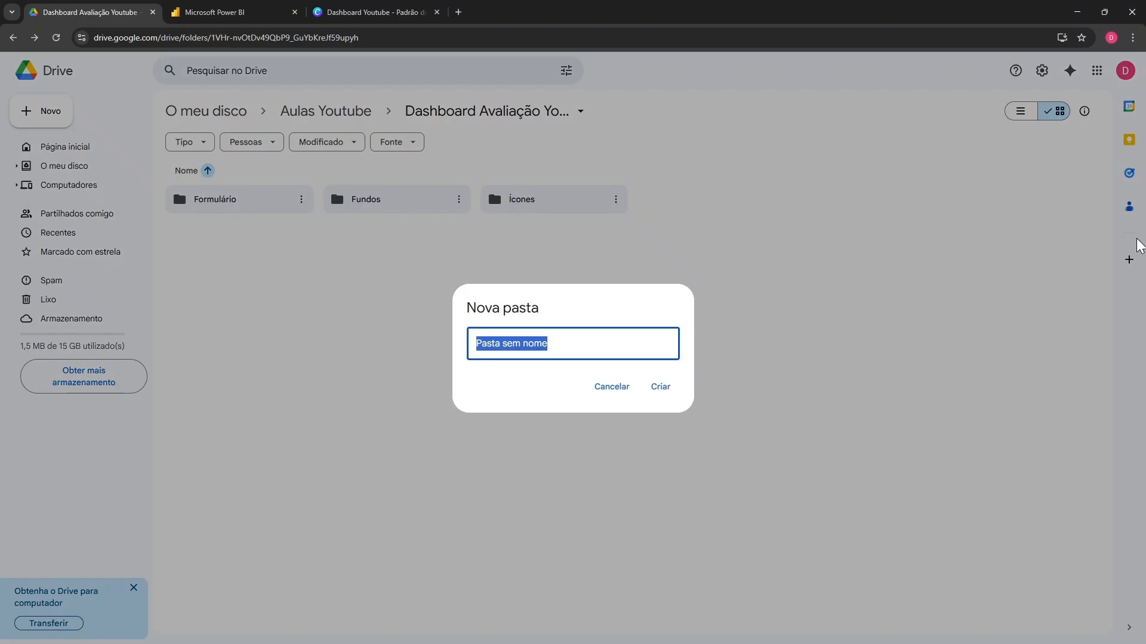
{"action": "type", "text": "Fo"}
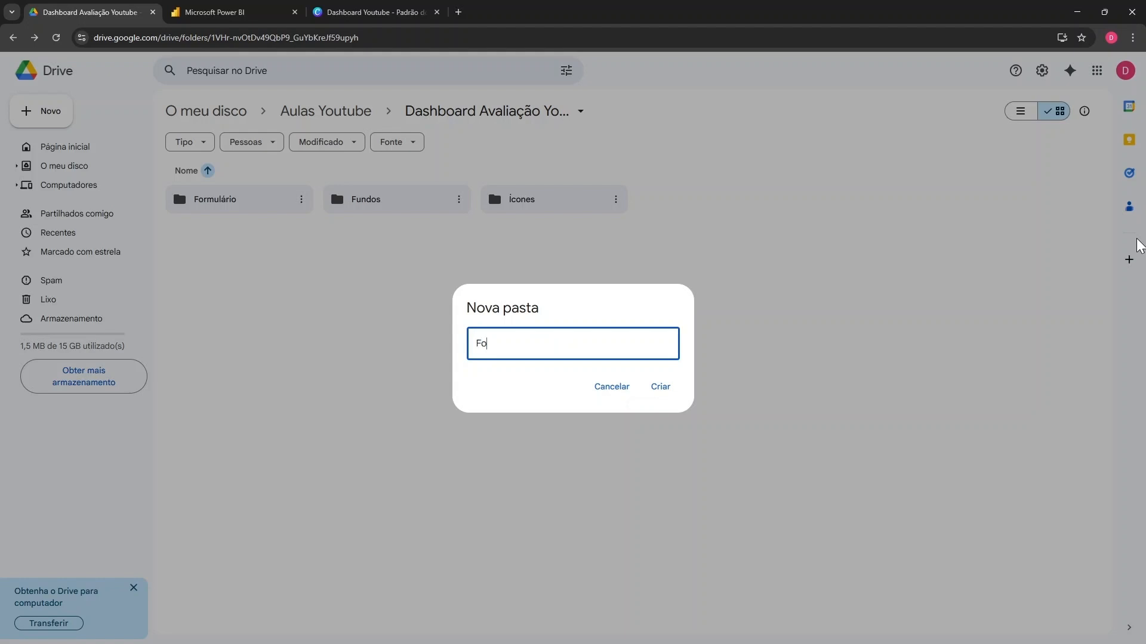
{"action": "type", "text": "rmulário Youtube"}
{"action": "left_click", "coordinate": [656, 392]}
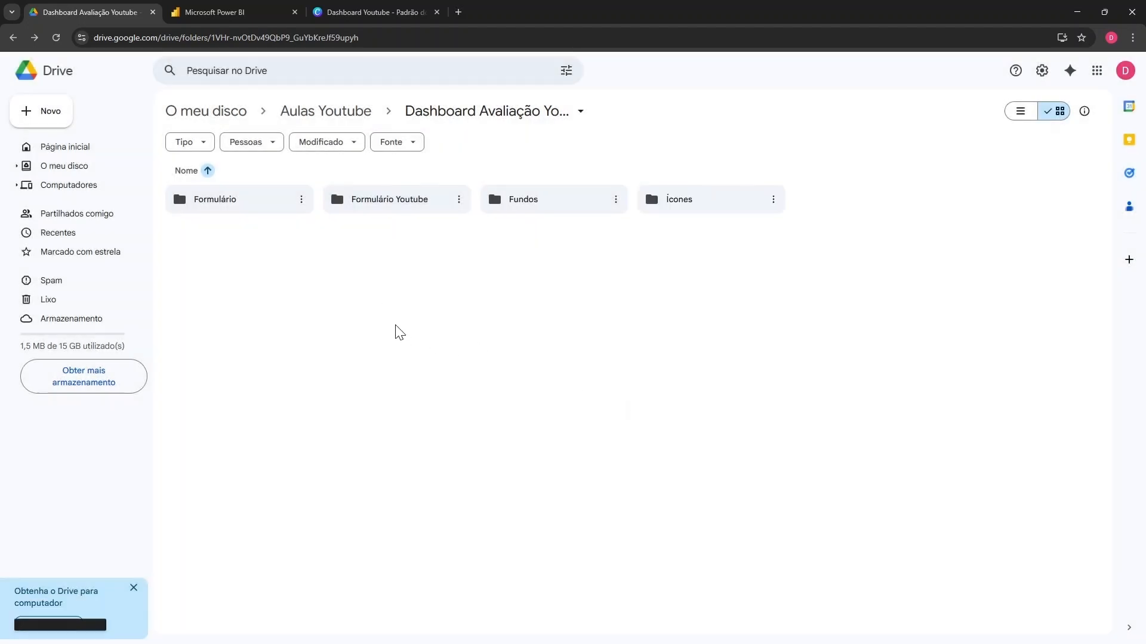
Step: Open the Formulário Youtube folder and create a blank Google Form inside it
{"action": "double_click", "coordinate": [412, 206]}
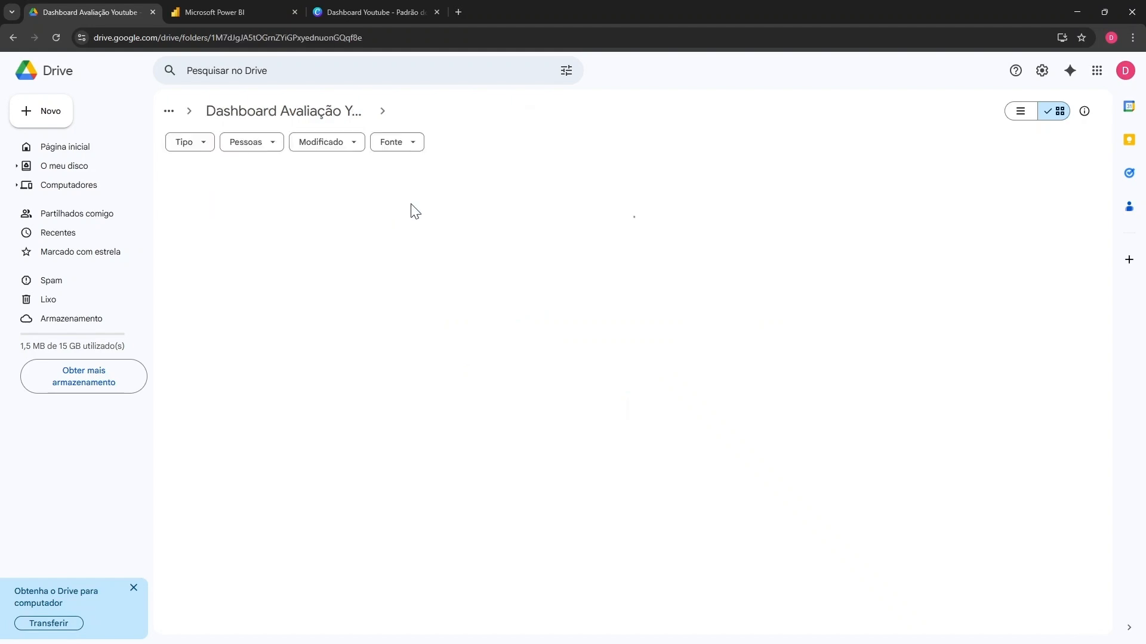
{"action": "right_click", "coordinate": [267, 224]}
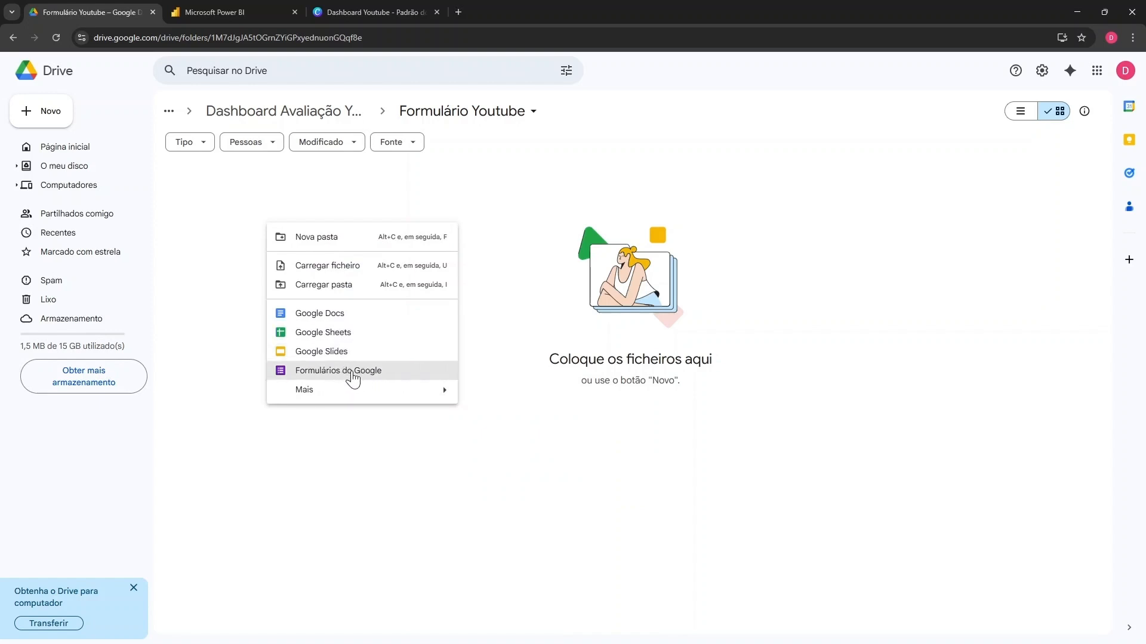
{"action": "left_click", "coordinate": [348, 377]}
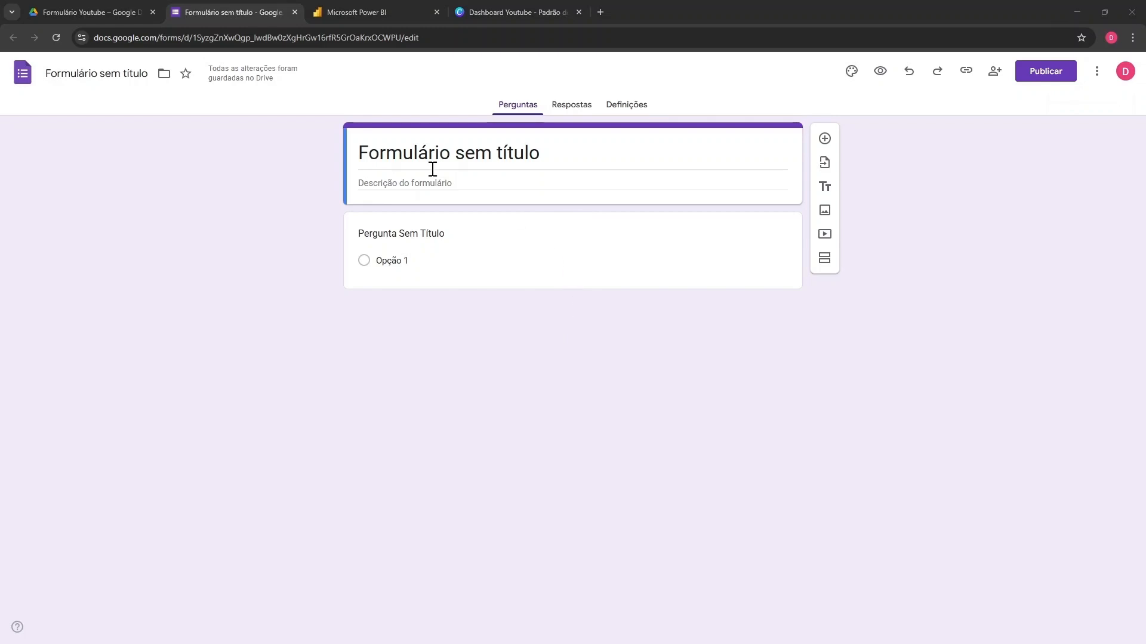
Step: Set the form title to "Data Aichemist - Pesquisa de Satisfação"
{"action": "left_click", "coordinate": [538, 147]}
{"action": "triple_click", "coordinate": [536, 151]}
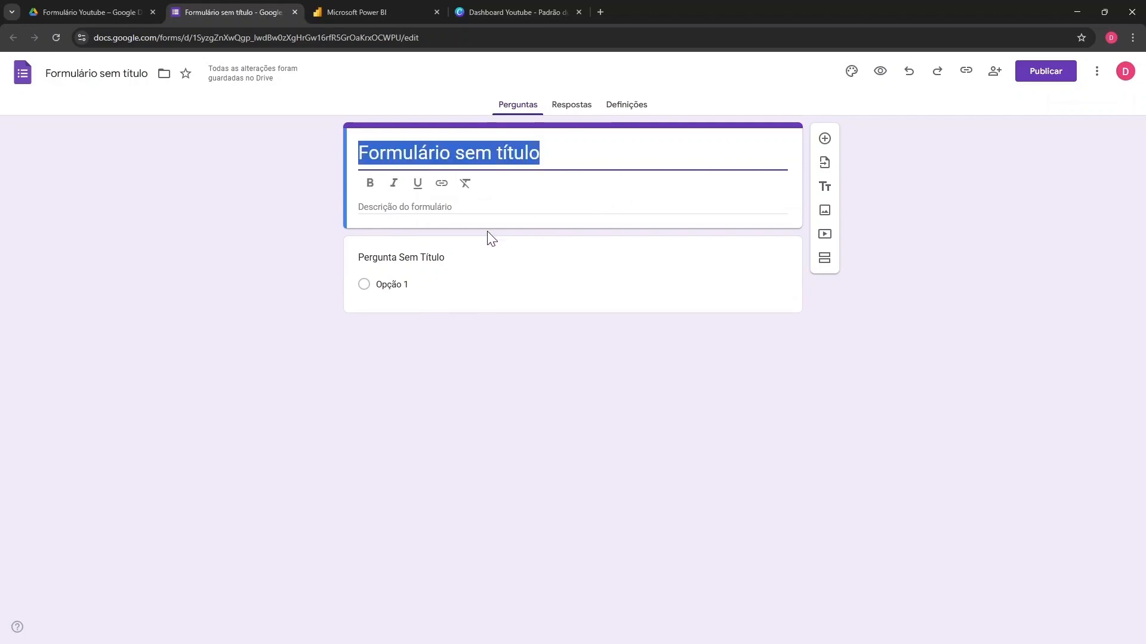
{"action": "type", "text": "Data Aichemist - Pesquisa de Satisfação"}
{"action": "left_click", "coordinate": [467, 359]}
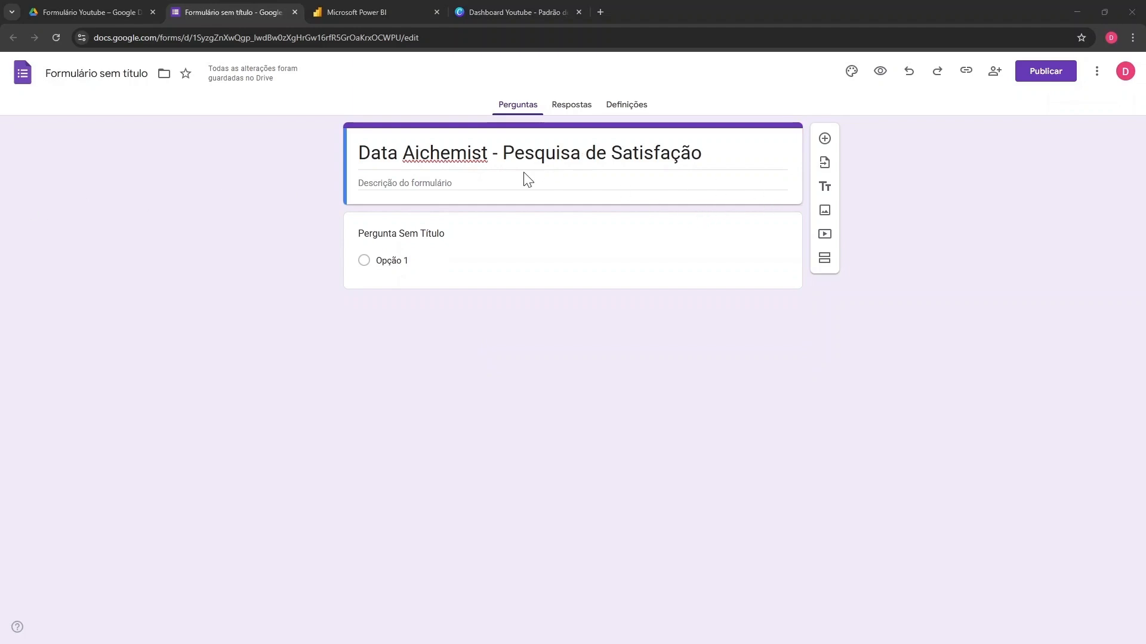
Step: Describe the form as "Fala MEU BRUXO! Sua opinião é muito importante para continuarmos aprimorando o conteúdo do canal e entregar o melhor sobre Power BI para você."
{"action": "left_click", "coordinate": [508, 180]}
{"action": "type", "text": "Fala MEU BRUXO! Sua opinião é muito importante para continuarmos aprimorando o conteúdo do canal e entregar o melhor sobre Power BI para você."}
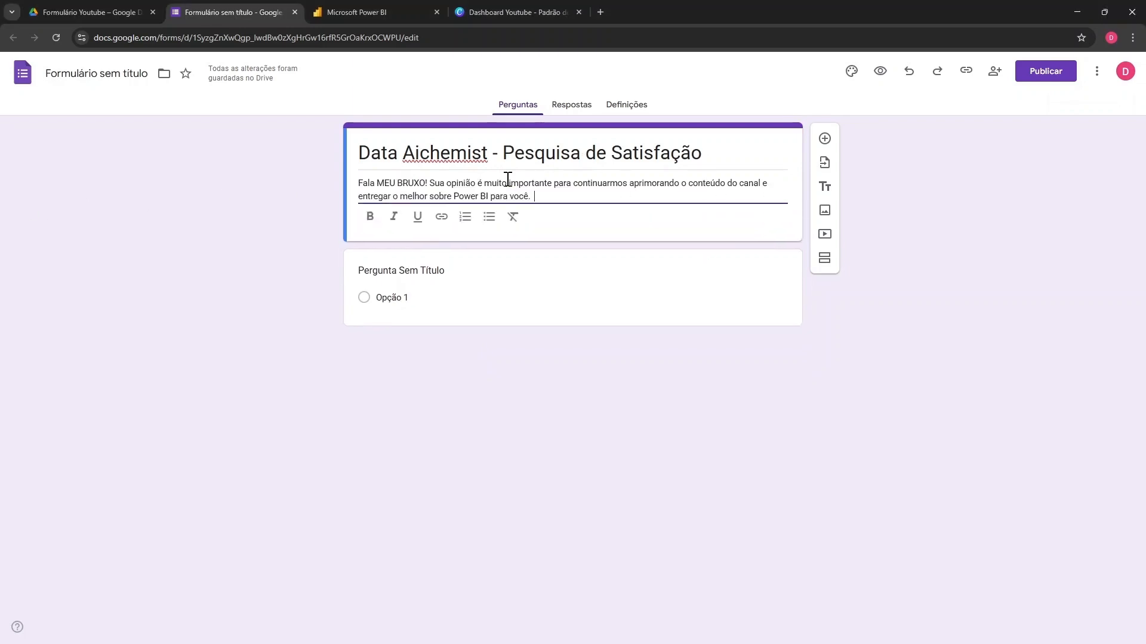
{"action": "left_click", "coordinate": [513, 334]}
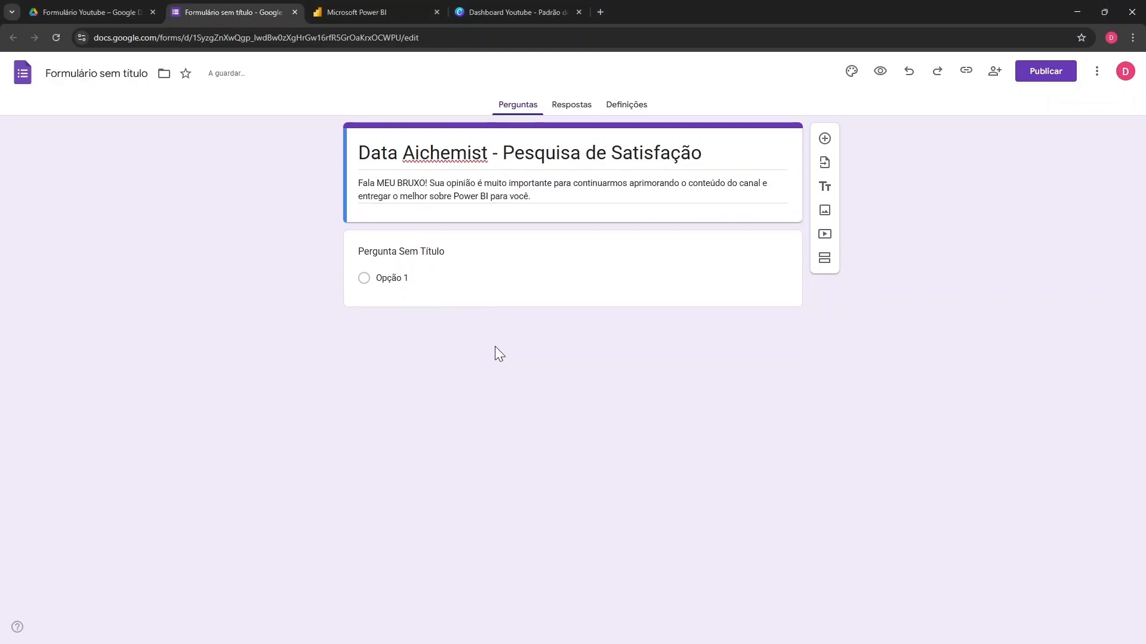
Step: Title the untitled multiple-choice question "1. Qual a frequência com que você assiste aos vídeos do canal?"
{"action": "left_click", "coordinate": [508, 277]}
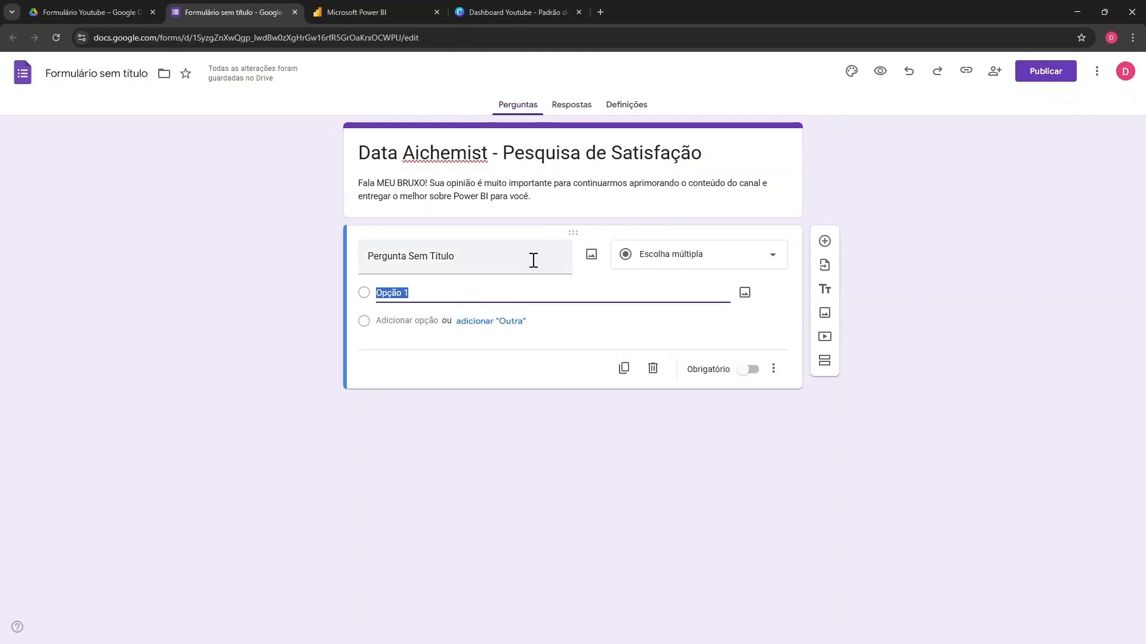
{"action": "left_click", "coordinate": [774, 255]}
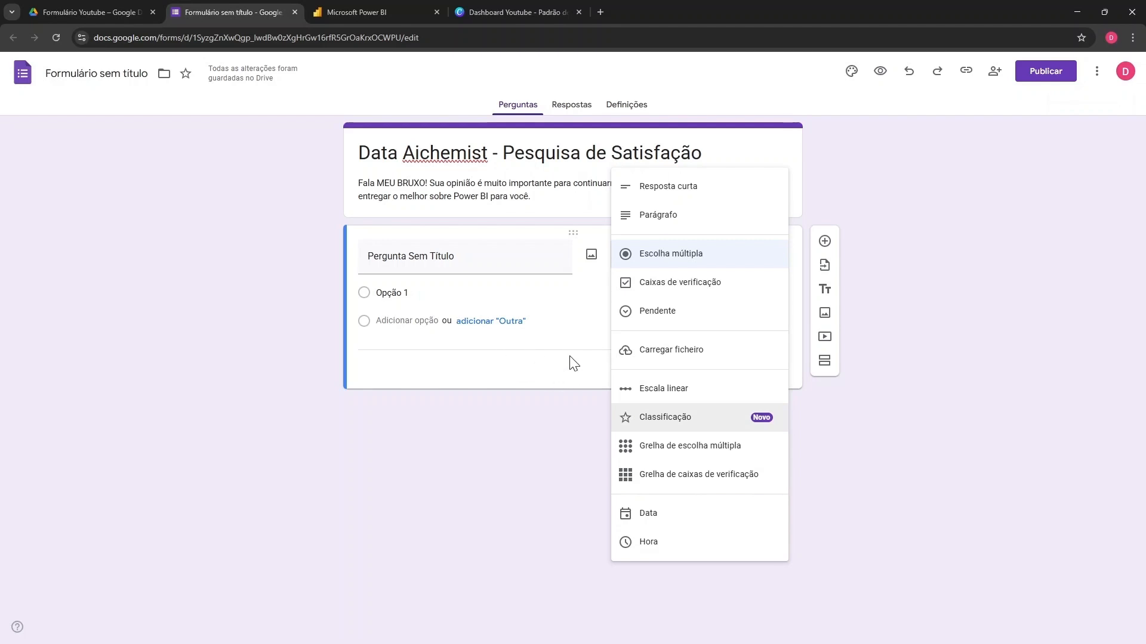
{"action": "left_click", "coordinate": [585, 325]}
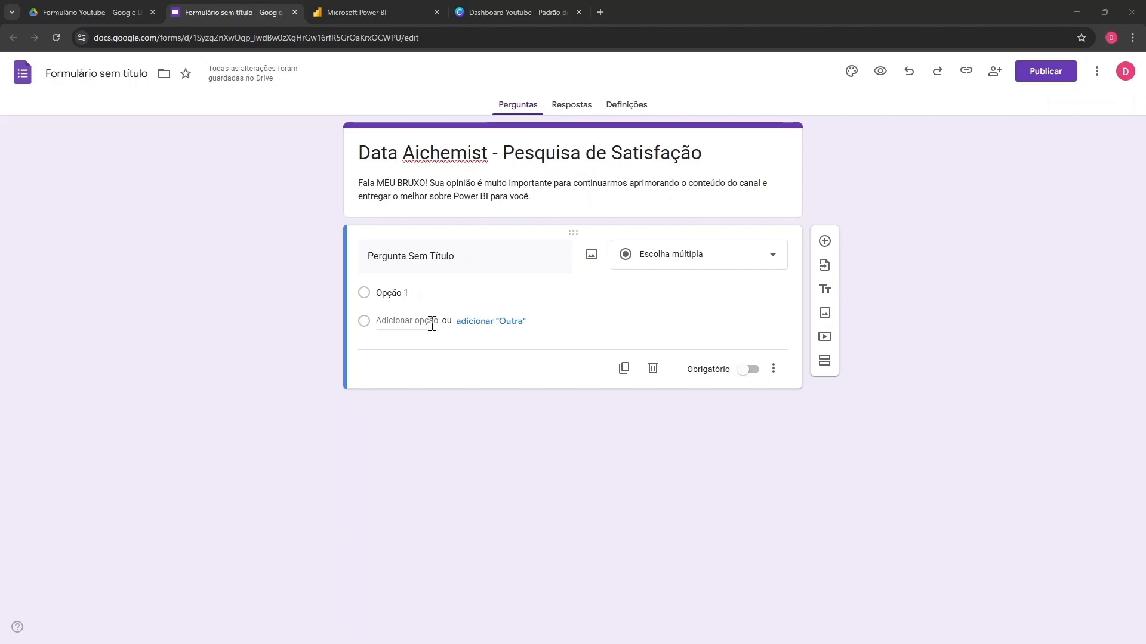
{"action": "left_click", "coordinate": [452, 261]}
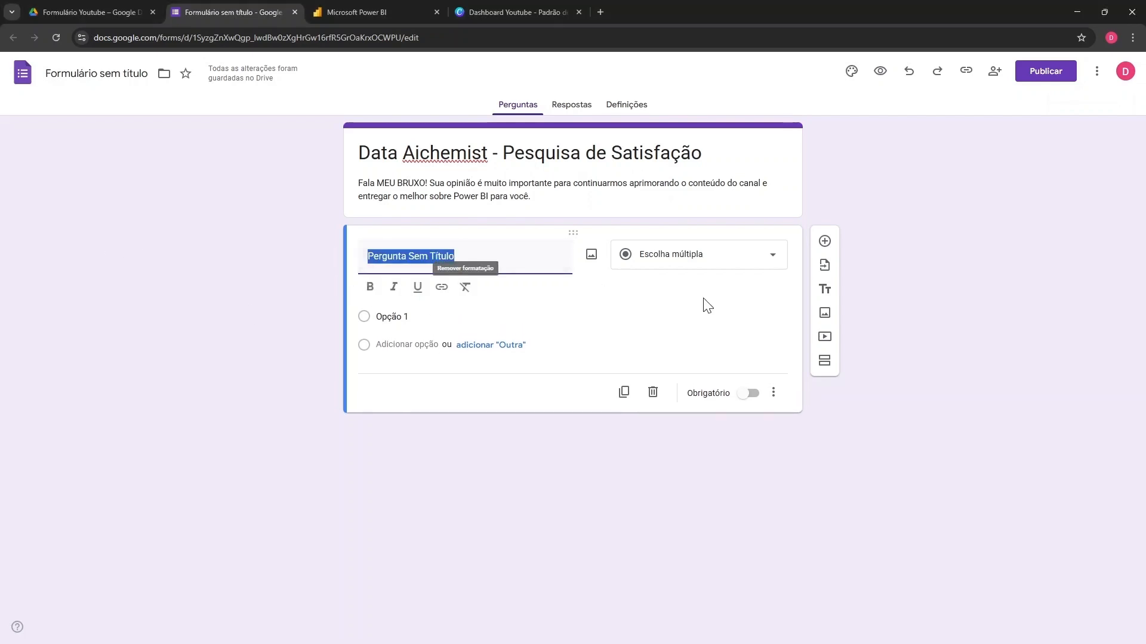
{"action": "type", "text": "1. Qual a frequência com que você assiste aos vídeos do canal?"}
{"action": "left_click", "coordinate": [545, 479]}
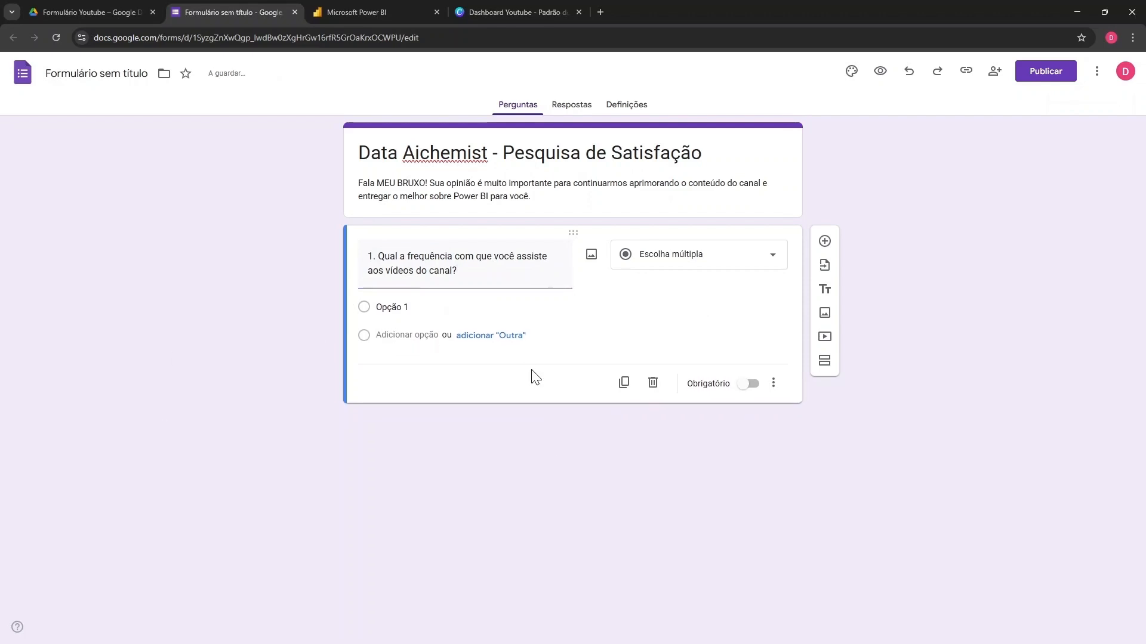
{"action": "left_click", "coordinate": [401, 304]}
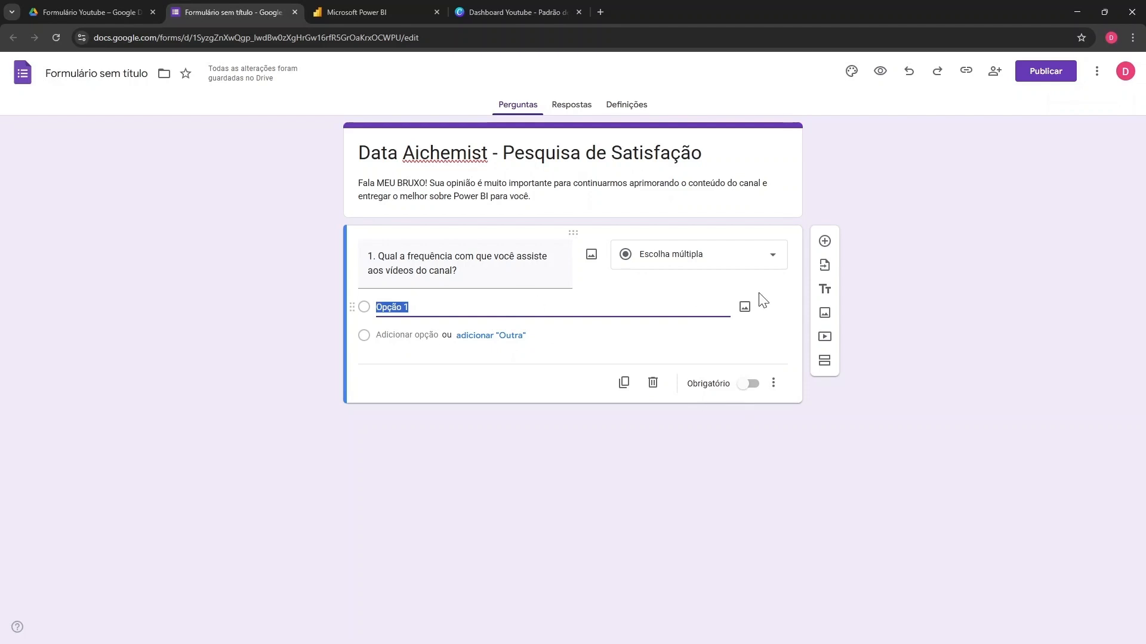
{"action": "left_click", "coordinate": [390, 338]}
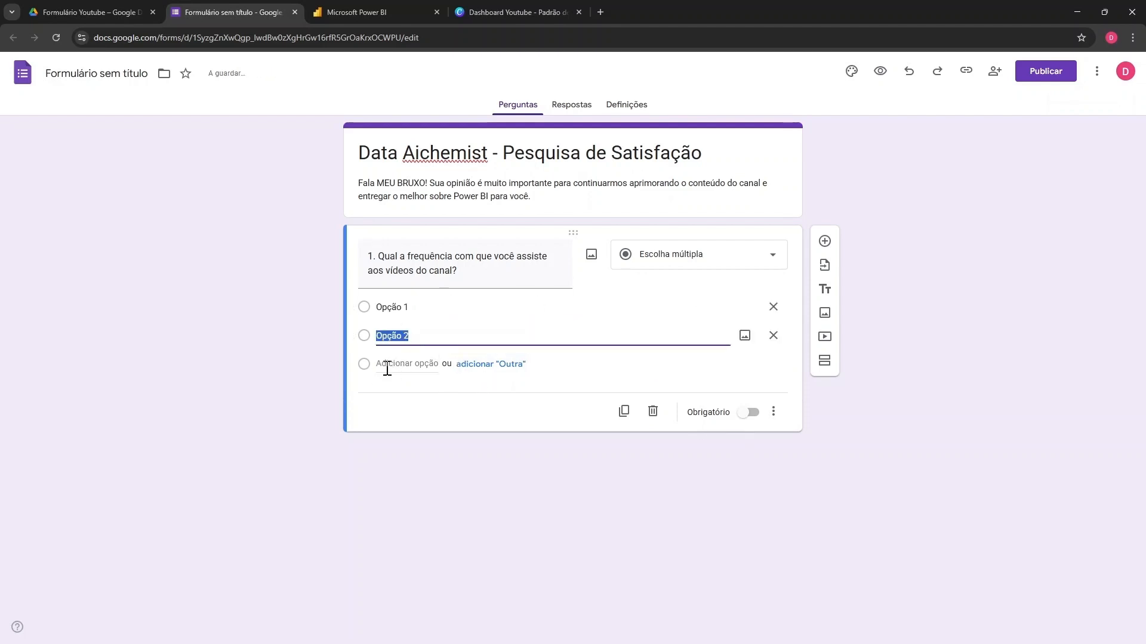
{"action": "left_click", "coordinate": [401, 367]}
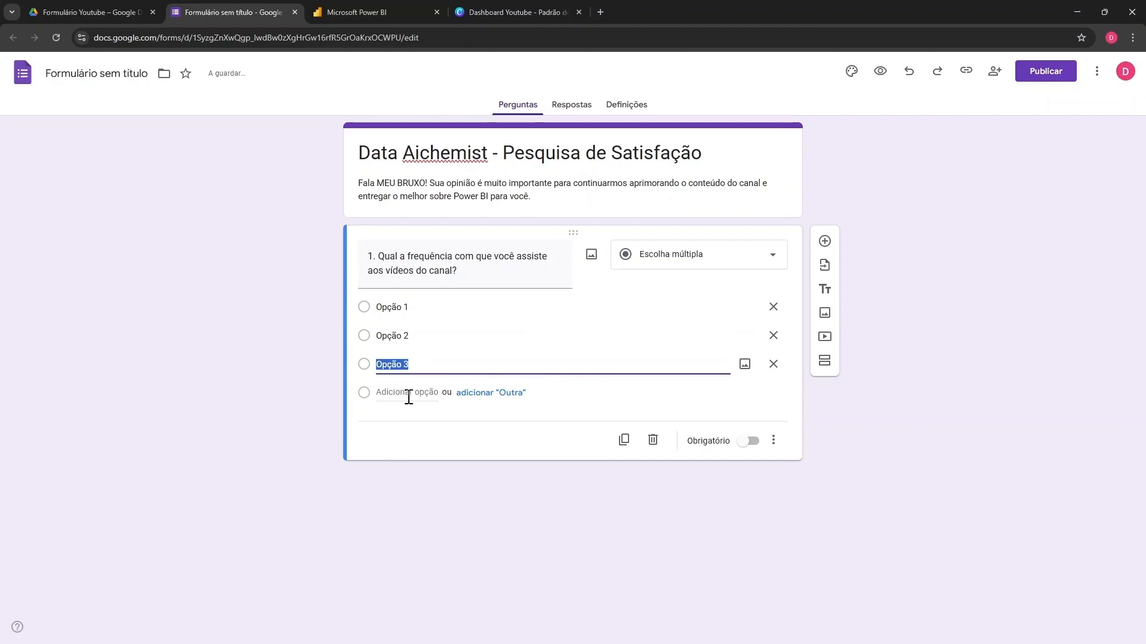
{"action": "type", "text": "fefdf"}
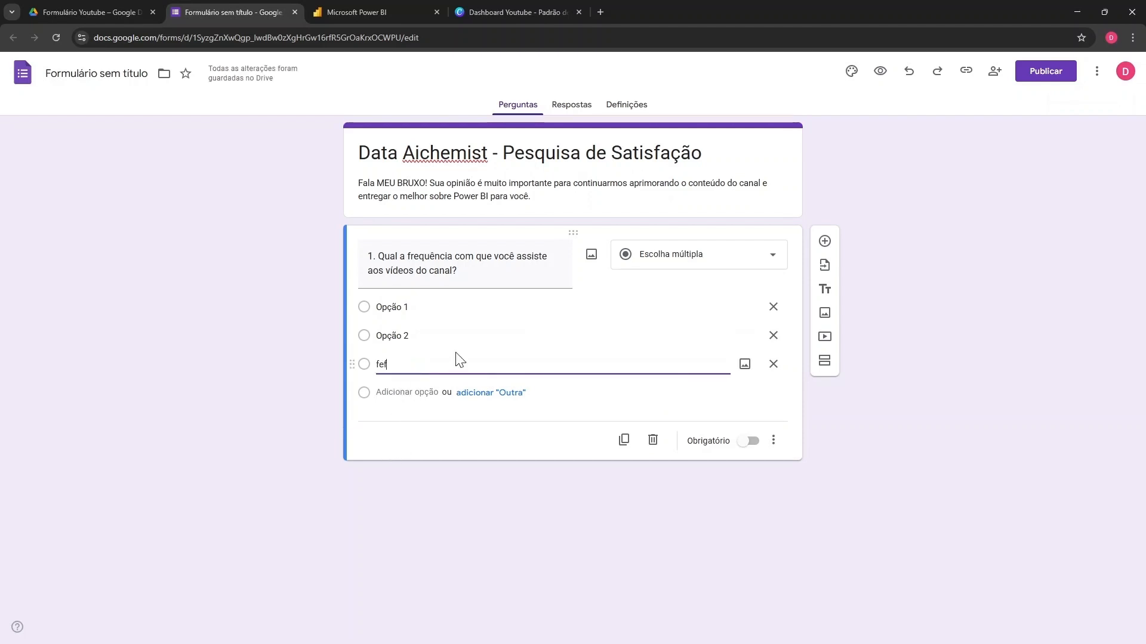
{"action": "double_click", "coordinate": [413, 359]}
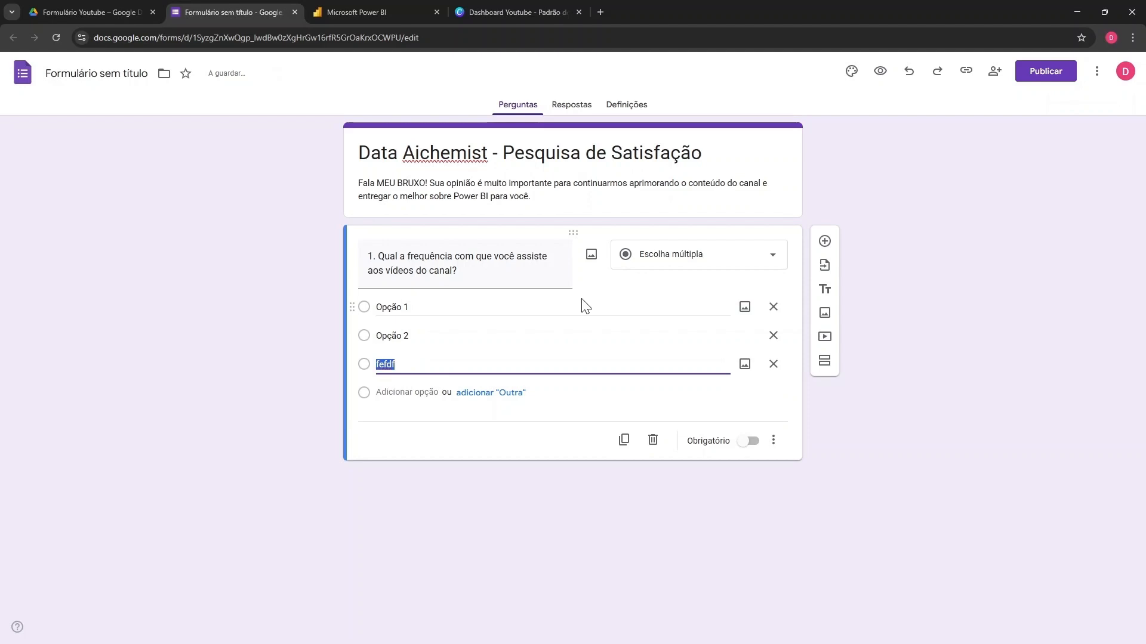
{"action": "key", "text": "BackSpace"}
{"action": "key", "text": "BackSpace"}
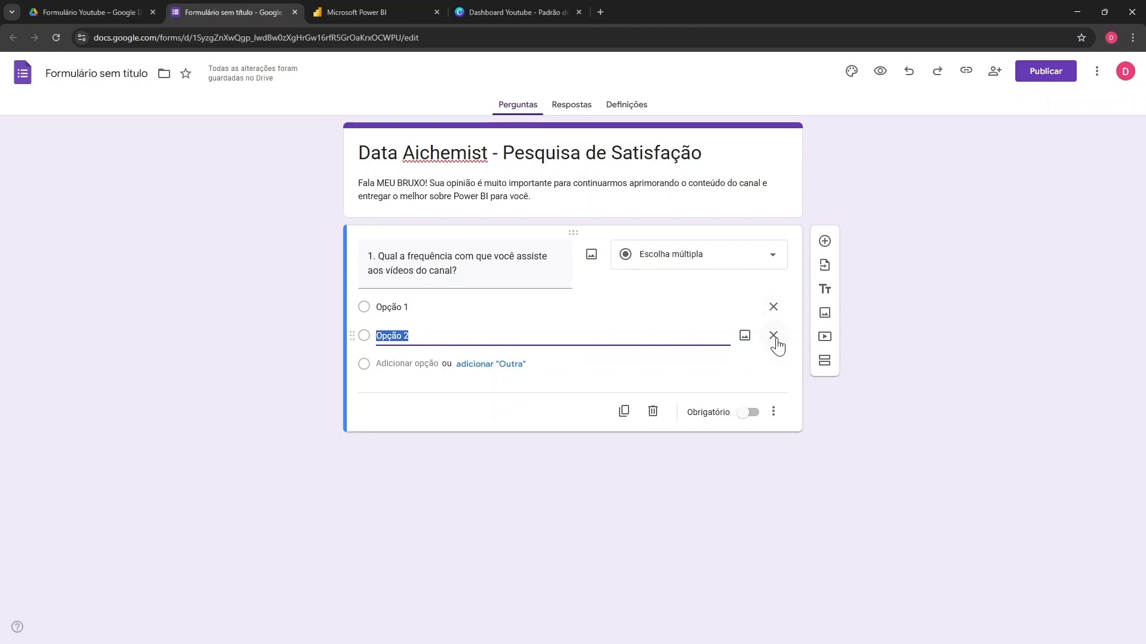
{"action": "left_click", "coordinate": [773, 336]}
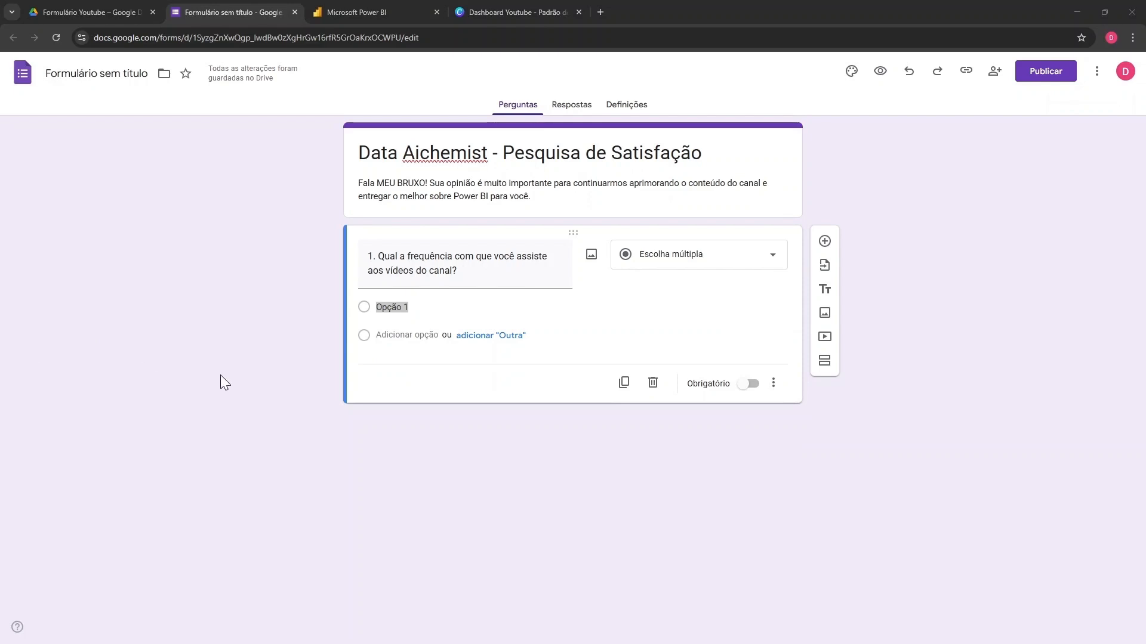
Step: Enter the first question's answer options: Sempre que um novo vídeo é lançado, Algumas vezes por mês, Raramente, Esta é a primeira vez
{"action": "left_click", "coordinate": [429, 305]}
{"action": "double_click", "coordinate": [421, 309]}
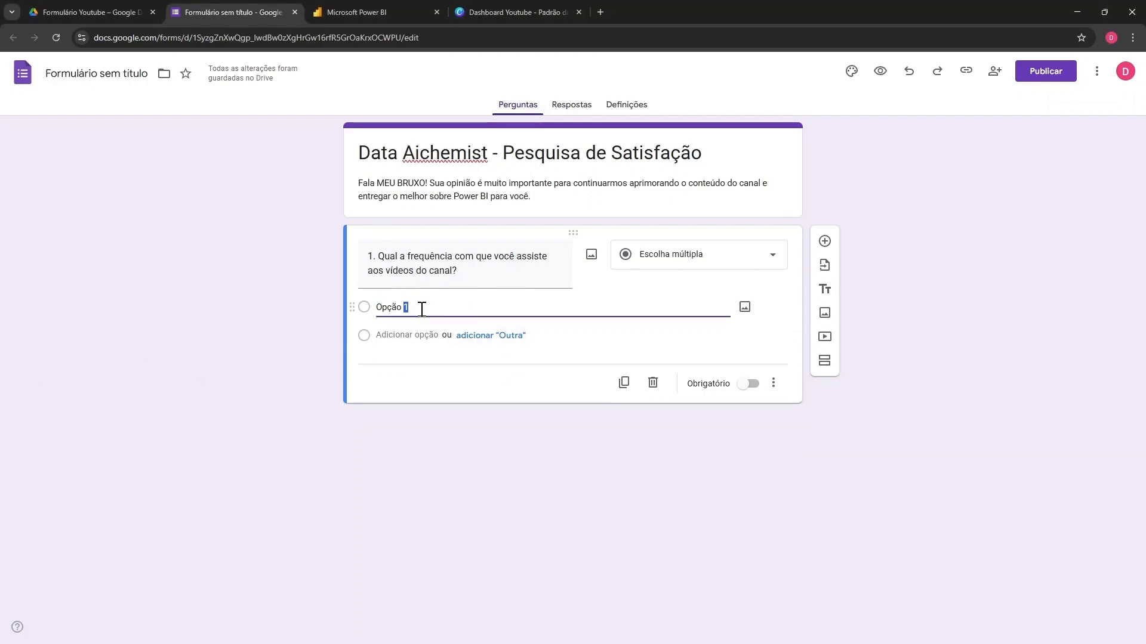
{"action": "key", "text": "ctrl+a"}
{"action": "type", "text": "Sempre que um novo vídeo é lançado Algumas vezes por mês Raramente Esta é a primeira vez"}
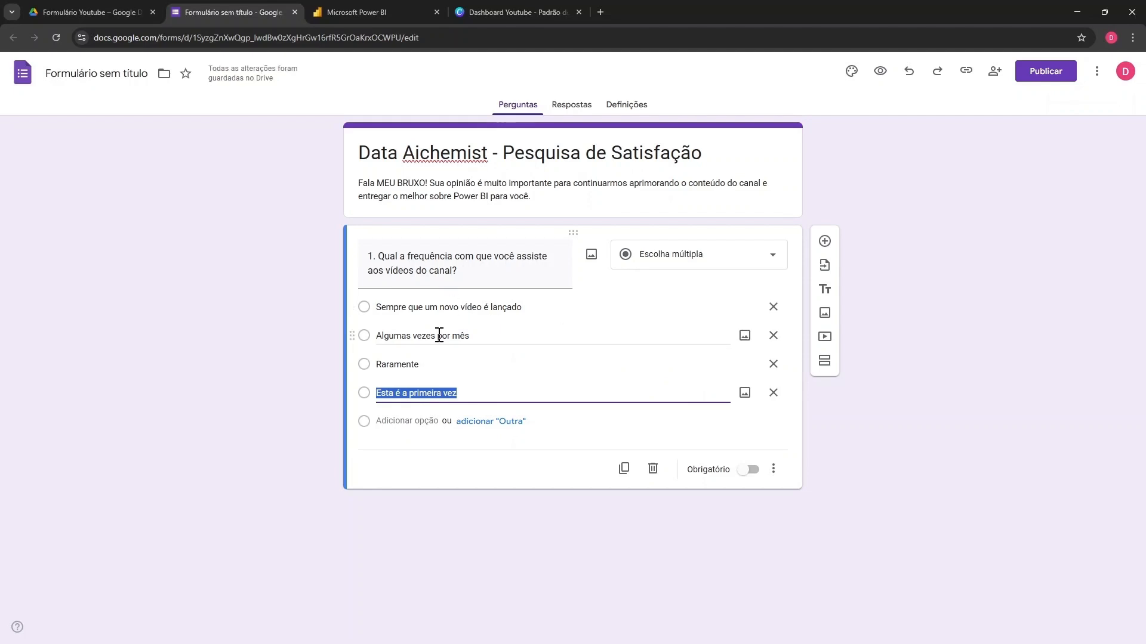
{"action": "left_click", "coordinate": [456, 448]}
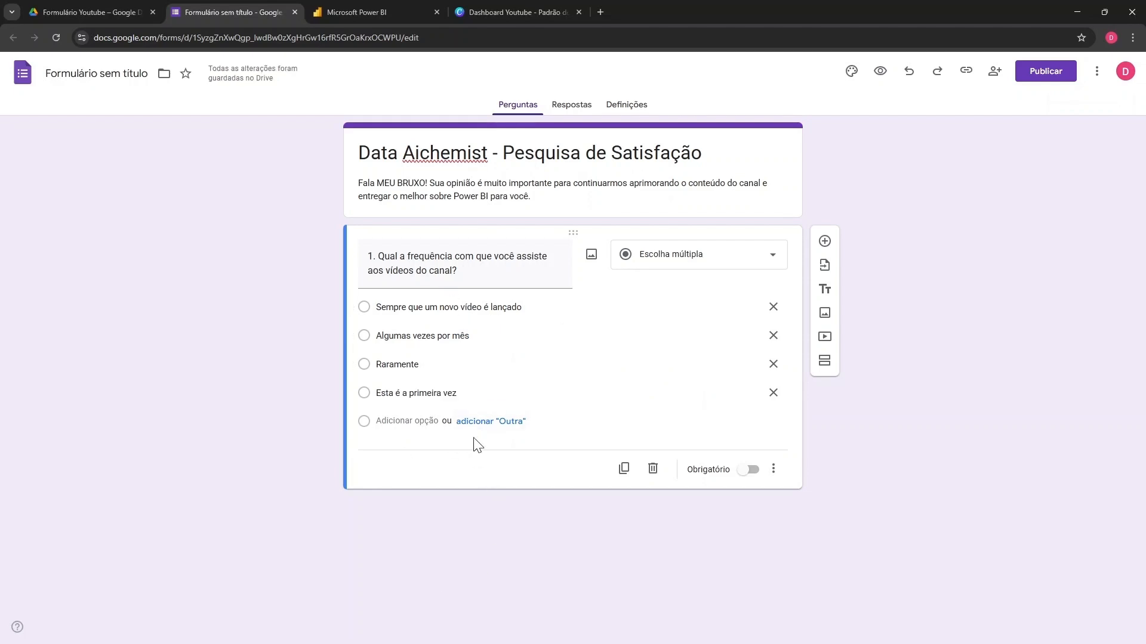
{"action": "left_click", "coordinate": [377, 308]}
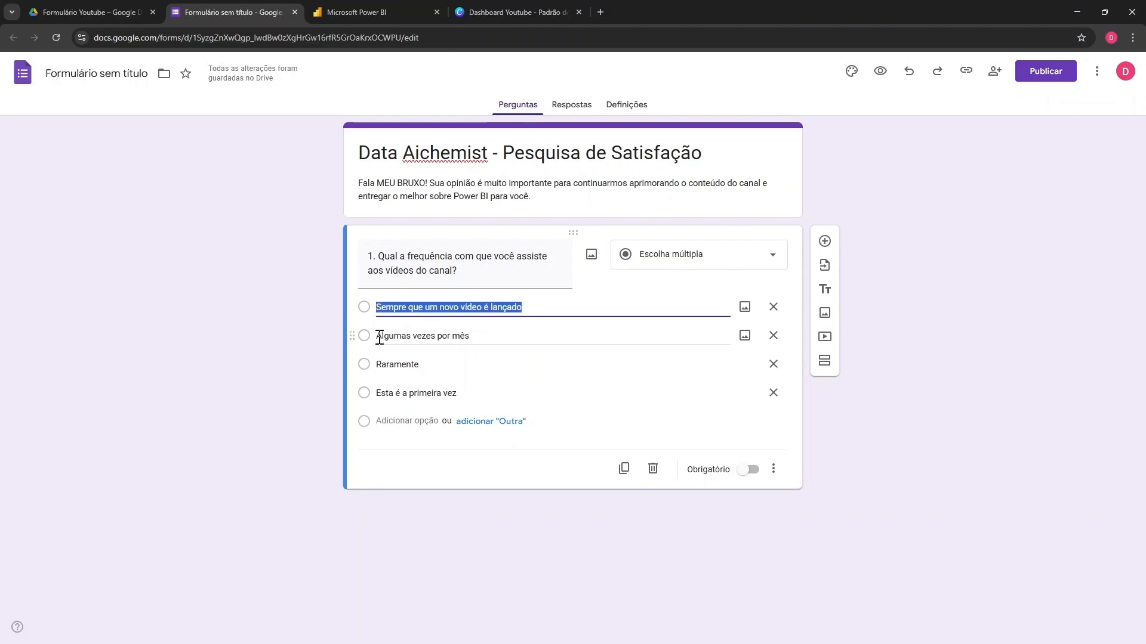
{"action": "left_click", "coordinate": [442, 338]}
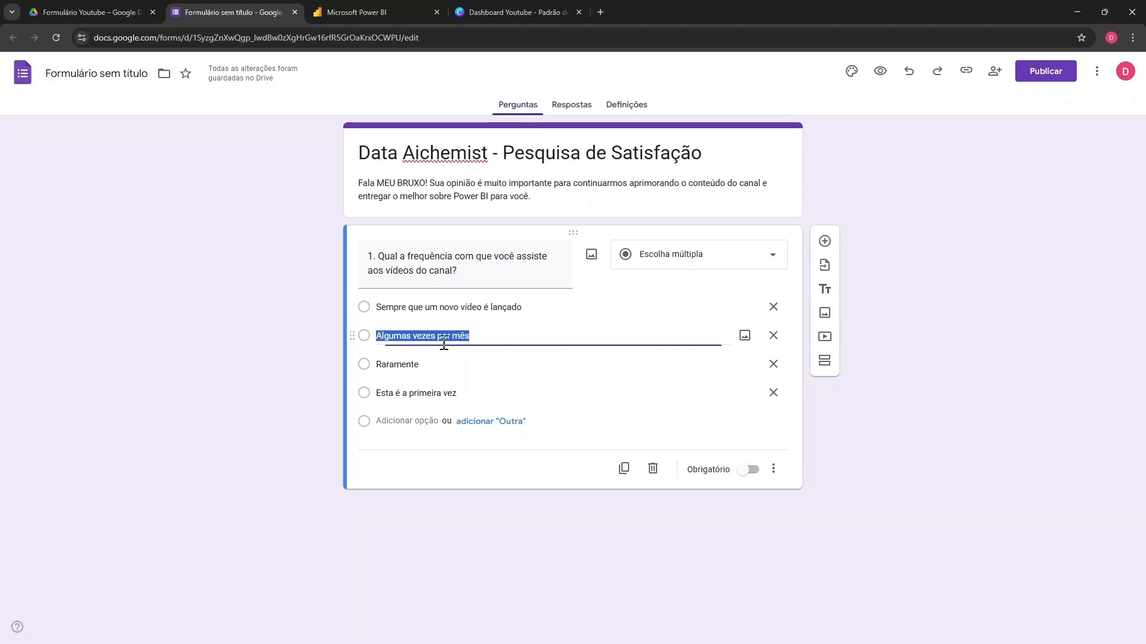
{"action": "left_click", "coordinate": [377, 364]}
{"action": "left_click", "coordinate": [429, 445]}
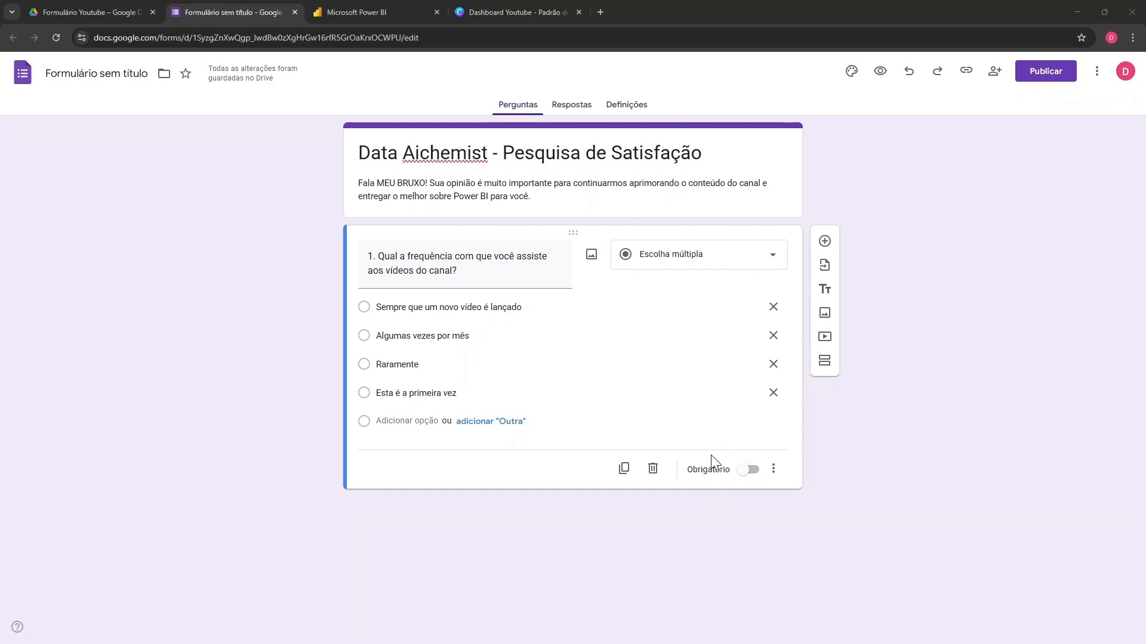
Step: Make the first question required, keeping its type as Escolha múltipla
{"action": "left_click", "coordinate": [751, 470]}
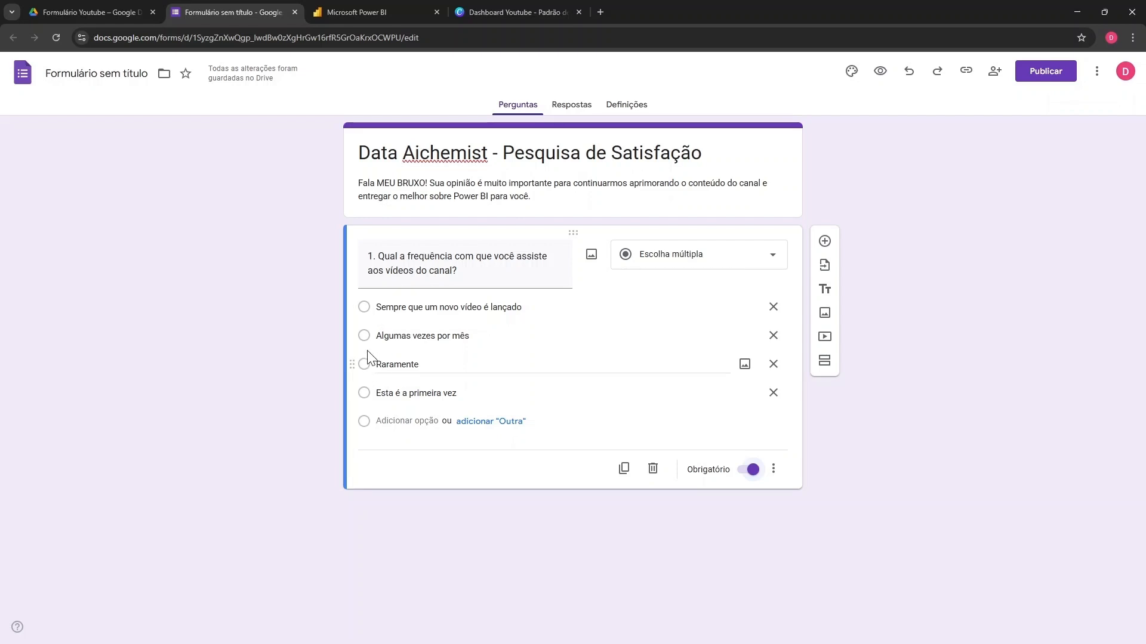
{"action": "left_click", "coordinate": [734, 256]}
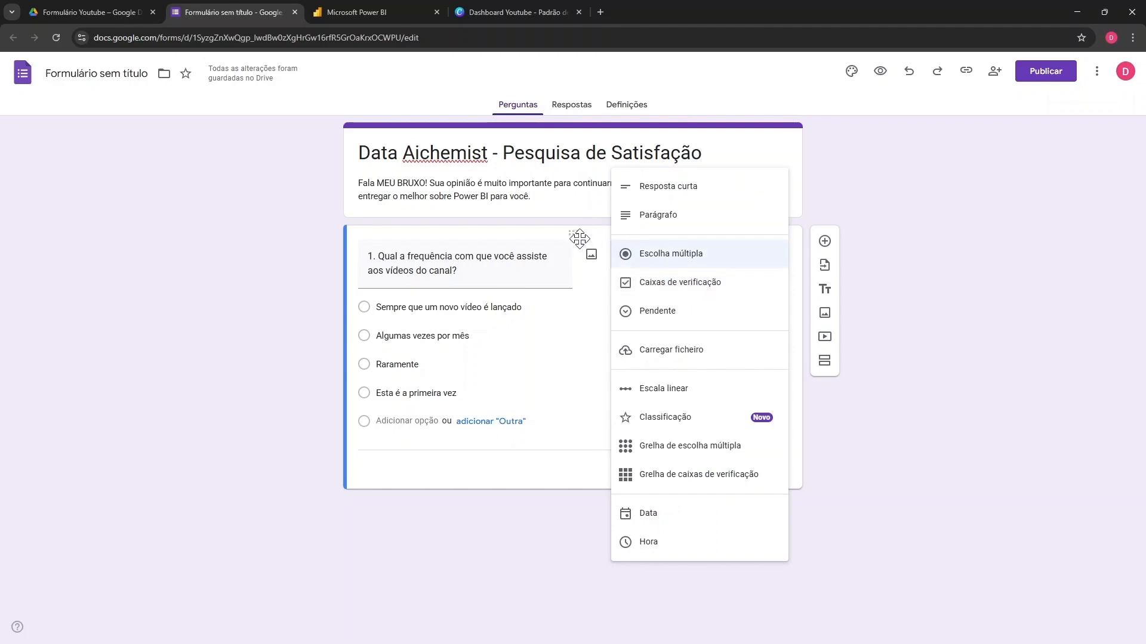
{"action": "left_click", "coordinate": [905, 206]}
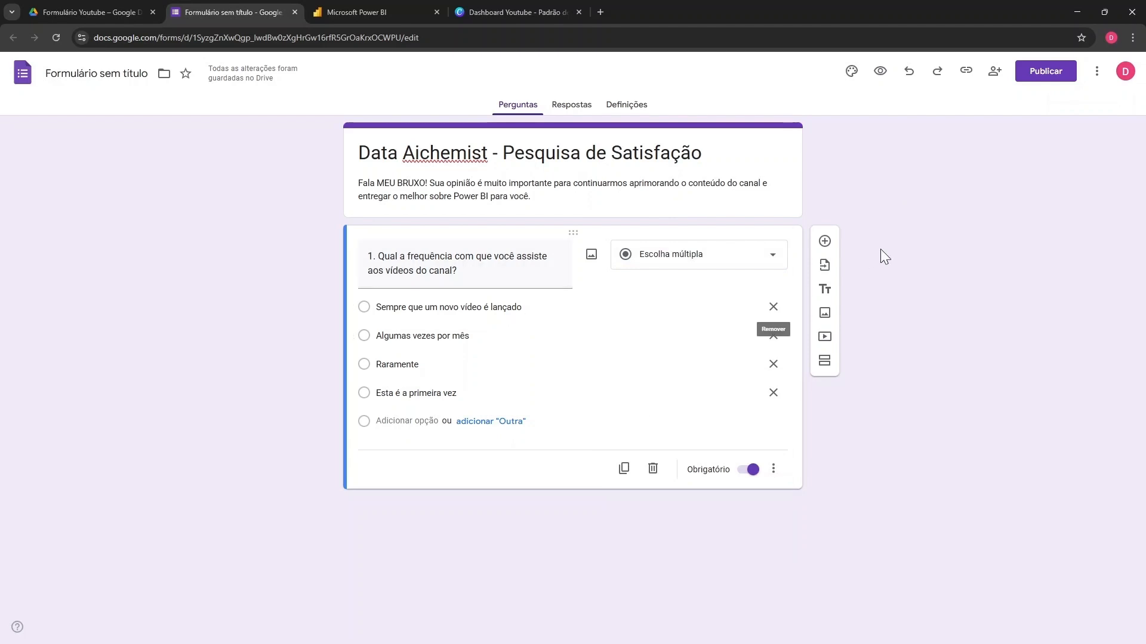
Step: Add a question titled "2. Qual o seu nível de conhecimento atual em Power BI?"
{"action": "left_click", "coordinate": [825, 241]}
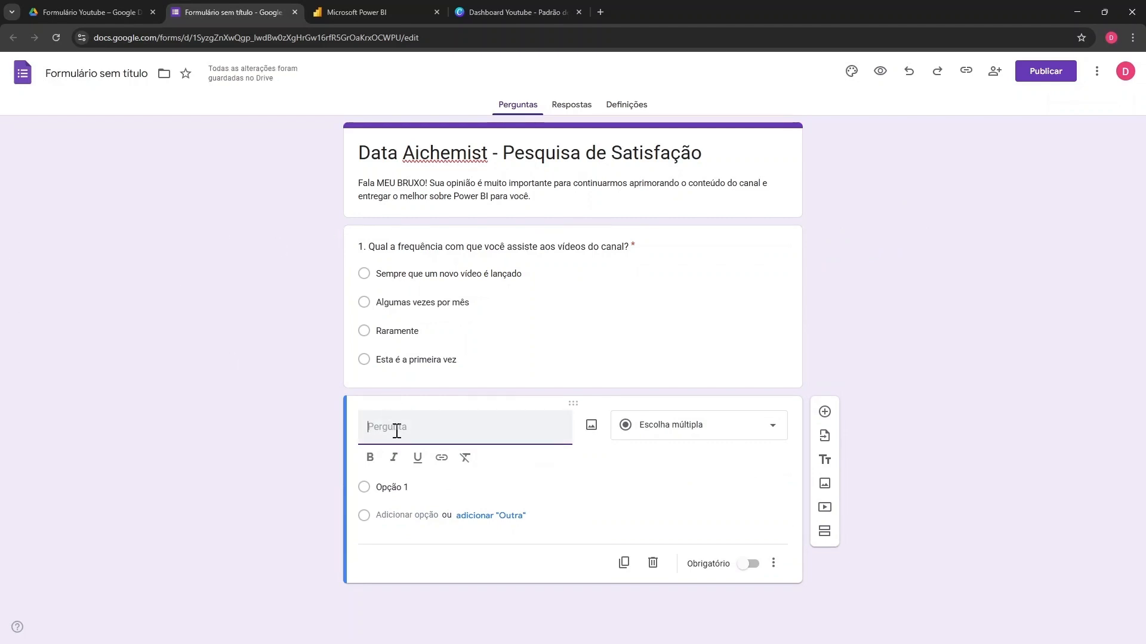
{"action": "type", "text": "2. Qual o seu nível de conhecimento atual em Power BI?"}
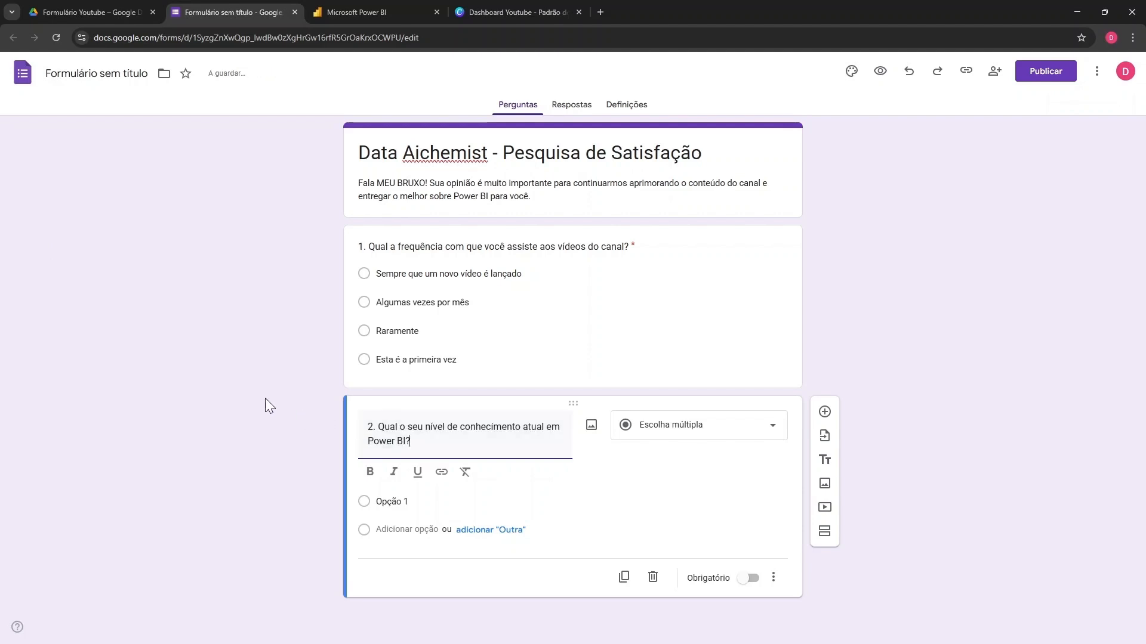
Step: Enter question 2's answer options Iniciante, Intermediário, Avançado and Expert, and make the question required
{"action": "key", "text": "alt+Tab"}
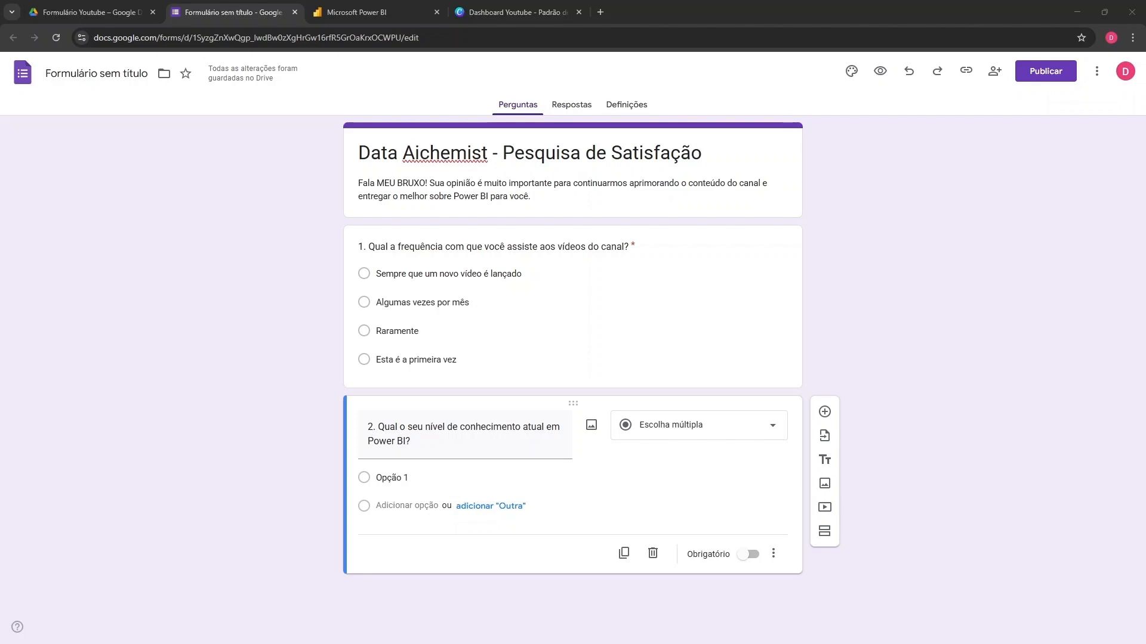
{"action": "left_click", "coordinate": [418, 478]}
{"action": "type", "text": "Iniciante Intermediário Avançado Expert"}
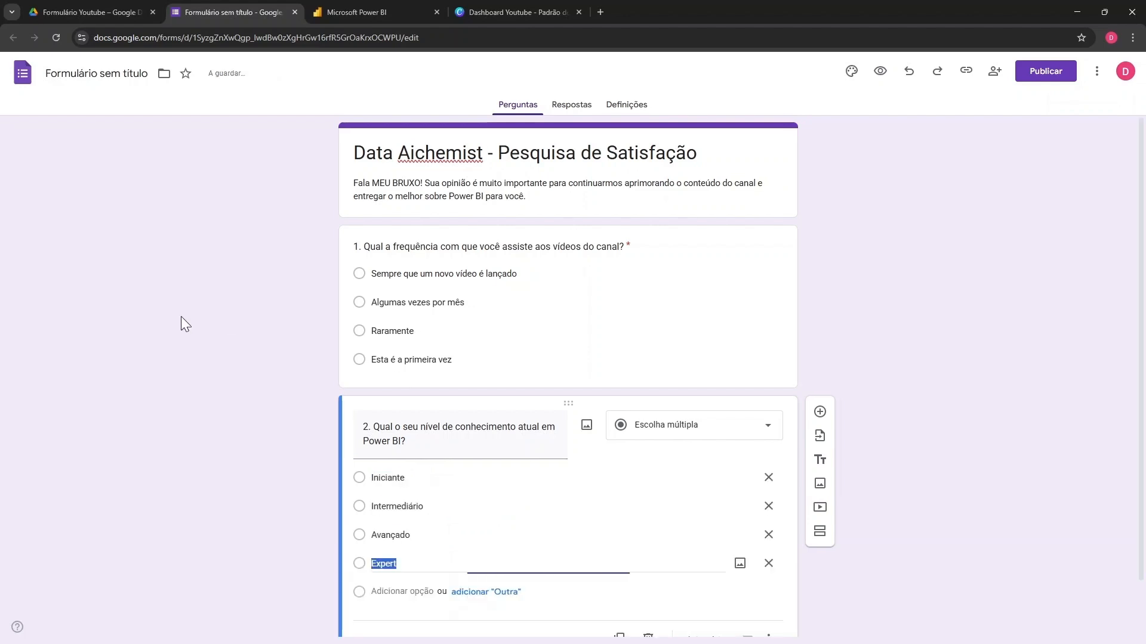
{"action": "scroll", "coordinate": [323, 343], "scroll_direction": "down", "scroll_amount": 1}
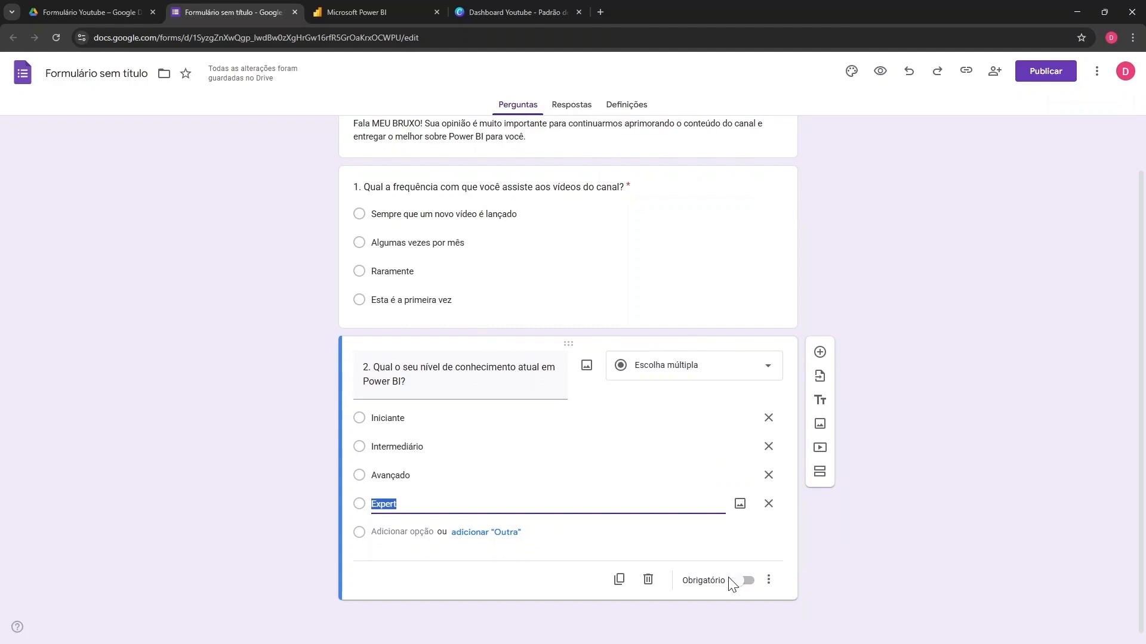
{"action": "left_click", "coordinate": [743, 582]}
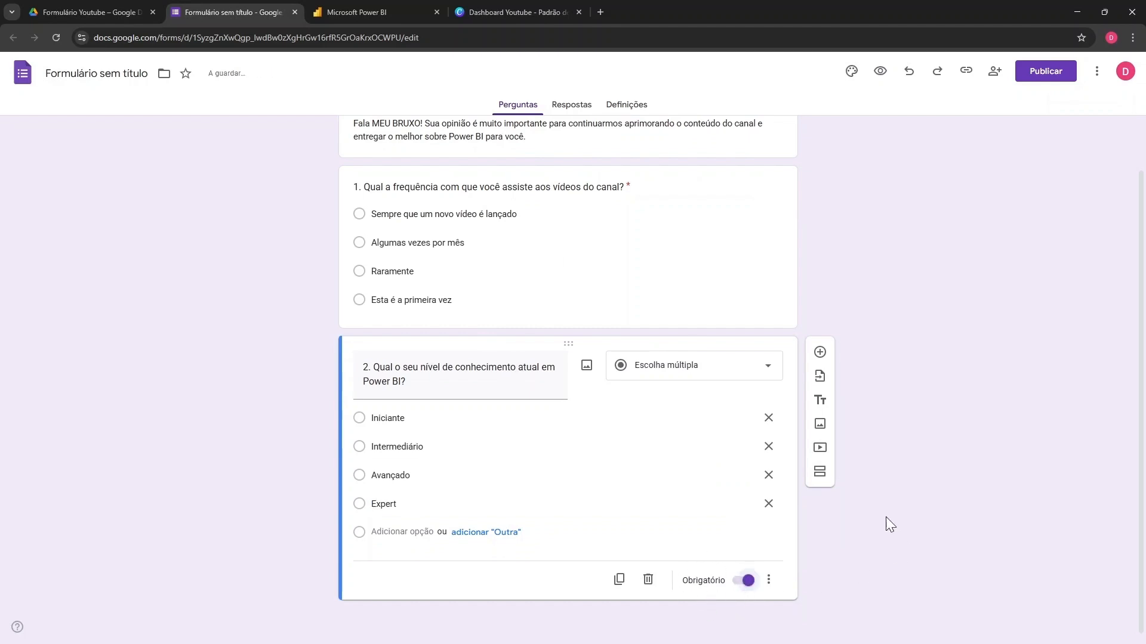
Step: Add a question titled "3. O quão satisfeito(a) você está com a clareza e didática das explicações?"
{"action": "left_click", "coordinate": [819, 352]}
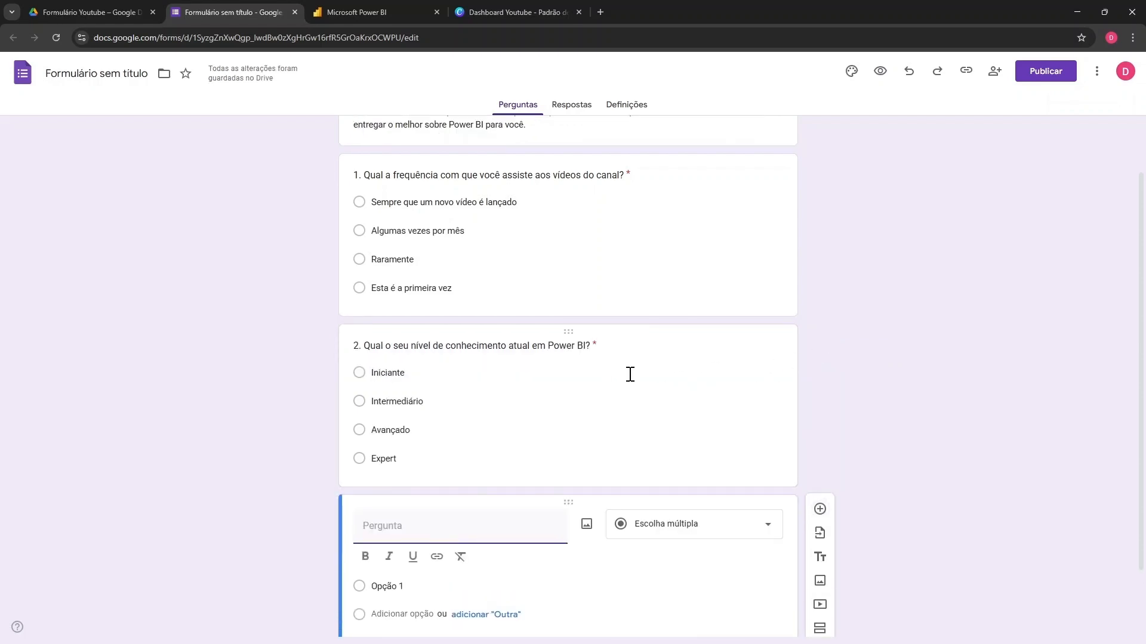
{"action": "scroll", "coordinate": [630, 374], "scroll_direction": "down", "scroll_amount": 2}
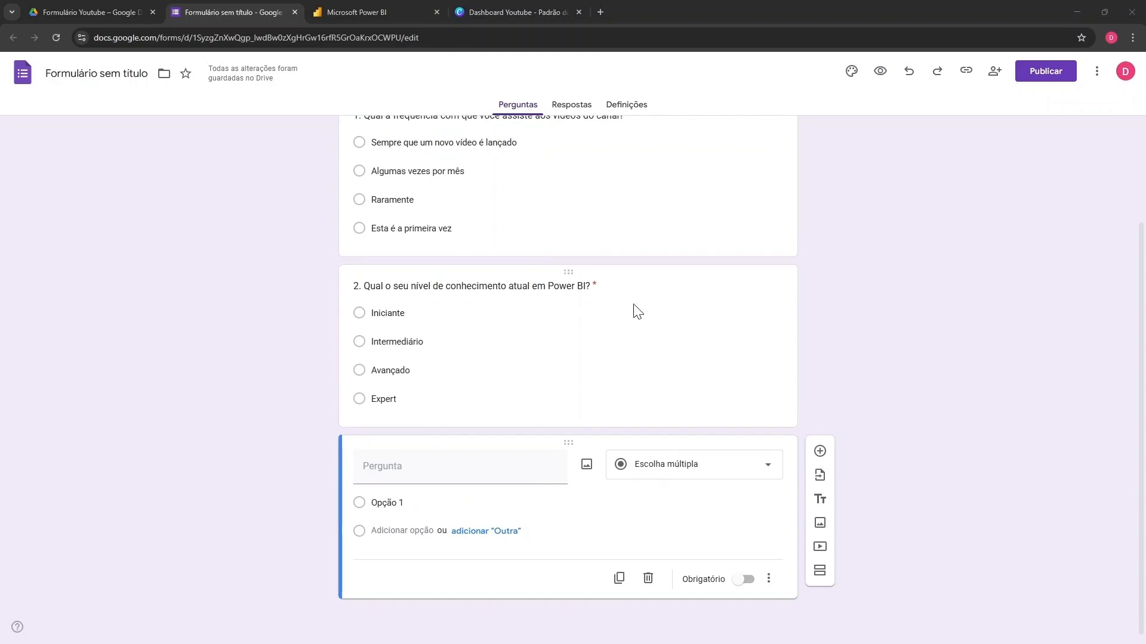
{"action": "left_click", "coordinate": [415, 468]}
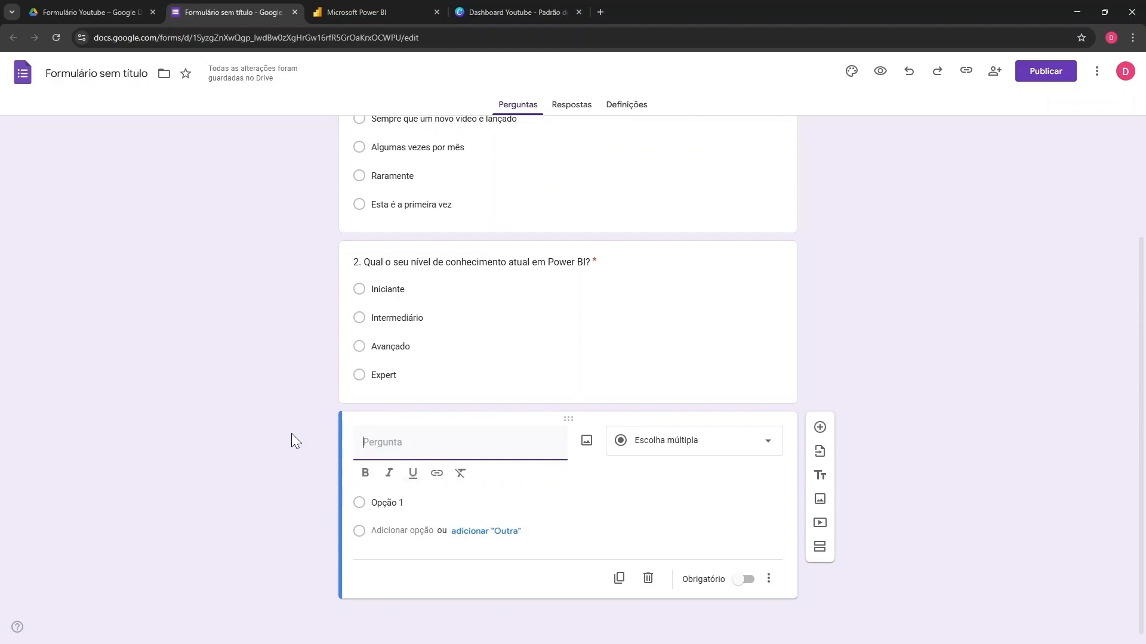
{"action": "type", "text": "3. O quão satisfeito(a) você está com a clareza e didática das explicações?"}
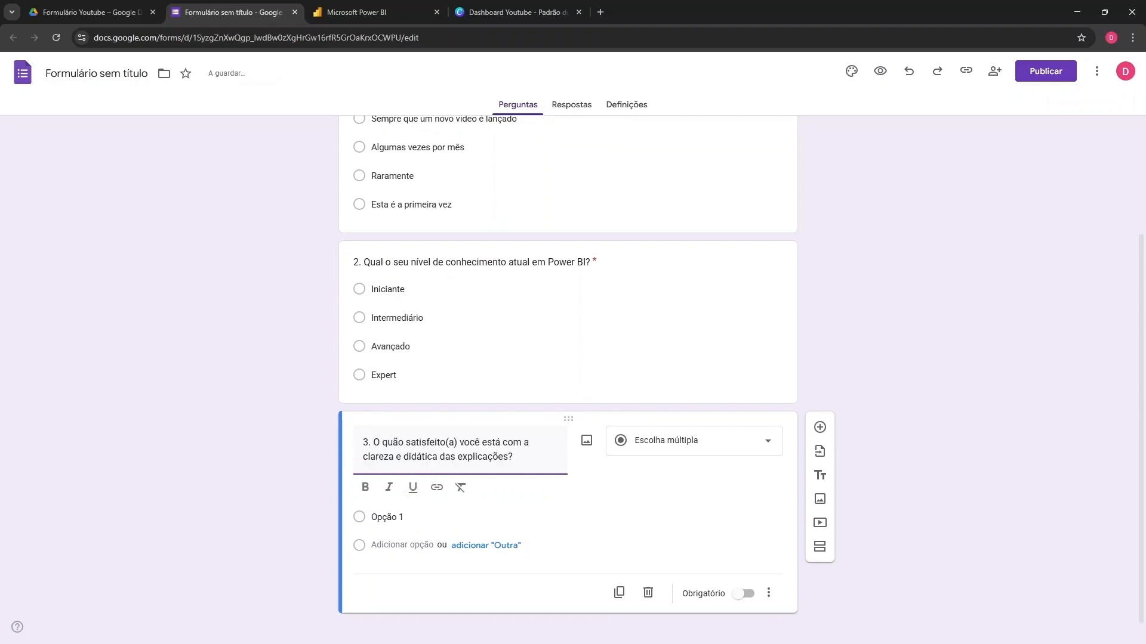
Step: Enter question 3's options Extremamente Satisfeito(a), Muito Satisfeito(a), Satisfeito(a), Pouco Satisfeito(a) and Nada Satisfeito(a), and make the question required
{"action": "key", "text": "alt+Tab"}
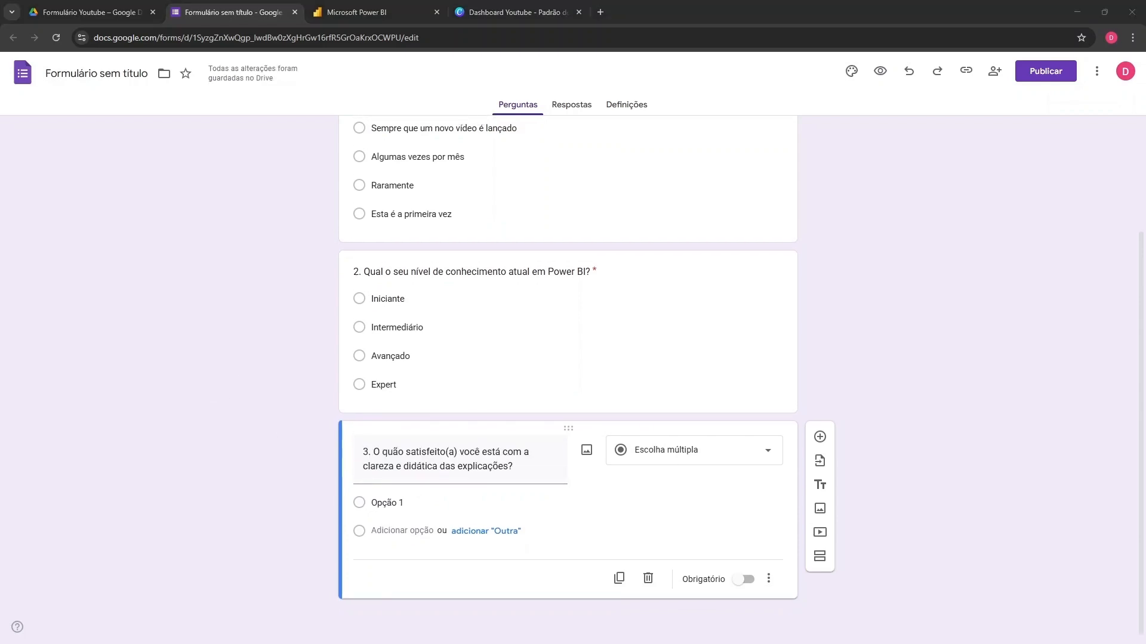
{"action": "left_click", "coordinate": [384, 503]}
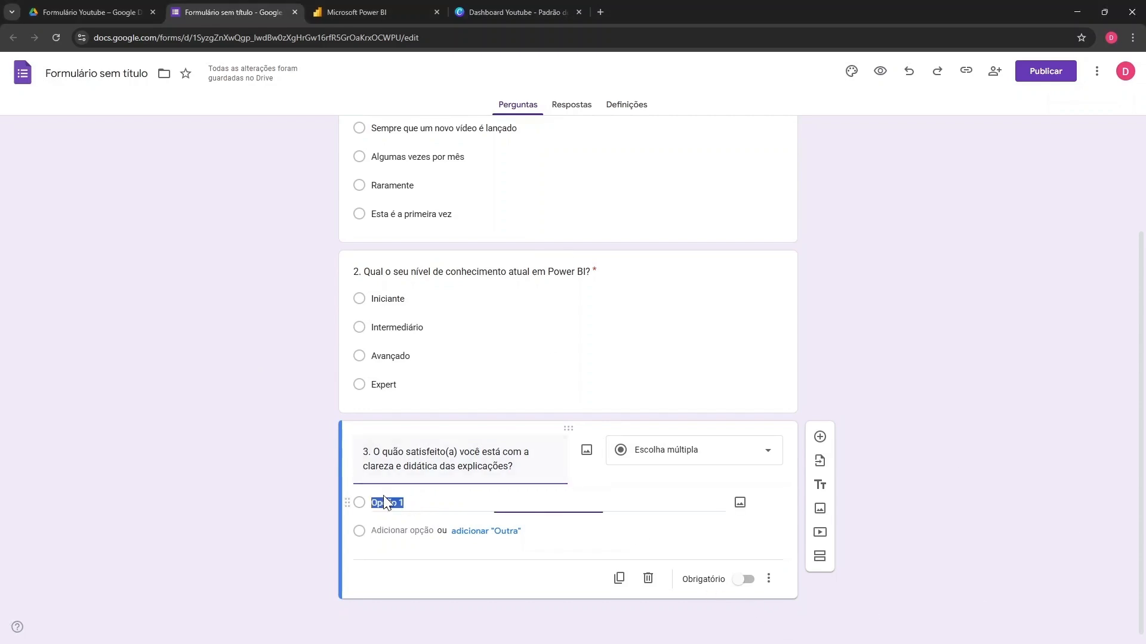
{"action": "type", "text": "Extremamente Satisfeito(a) Muito Satisfeito(a) Satisfeito(a) Pouco Satisfeito(a) Nada Satisfeito(a)"}
{"action": "scroll", "coordinate": [274, 346], "scroll_direction": "down", "scroll_amount": 3}
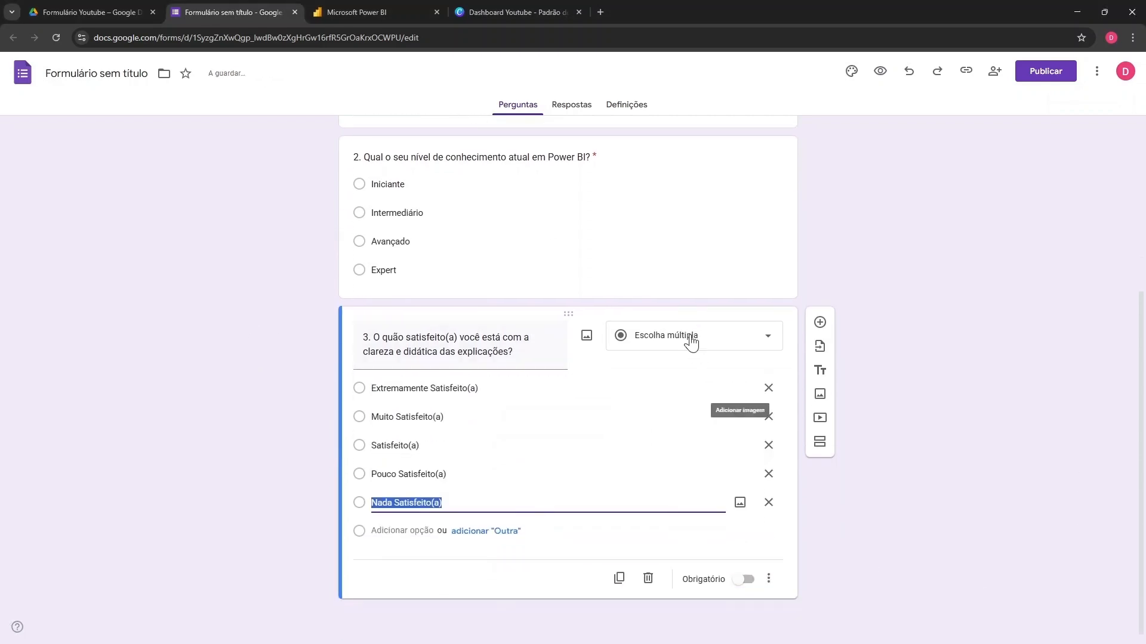
{"action": "left_click", "coordinate": [738, 583]}
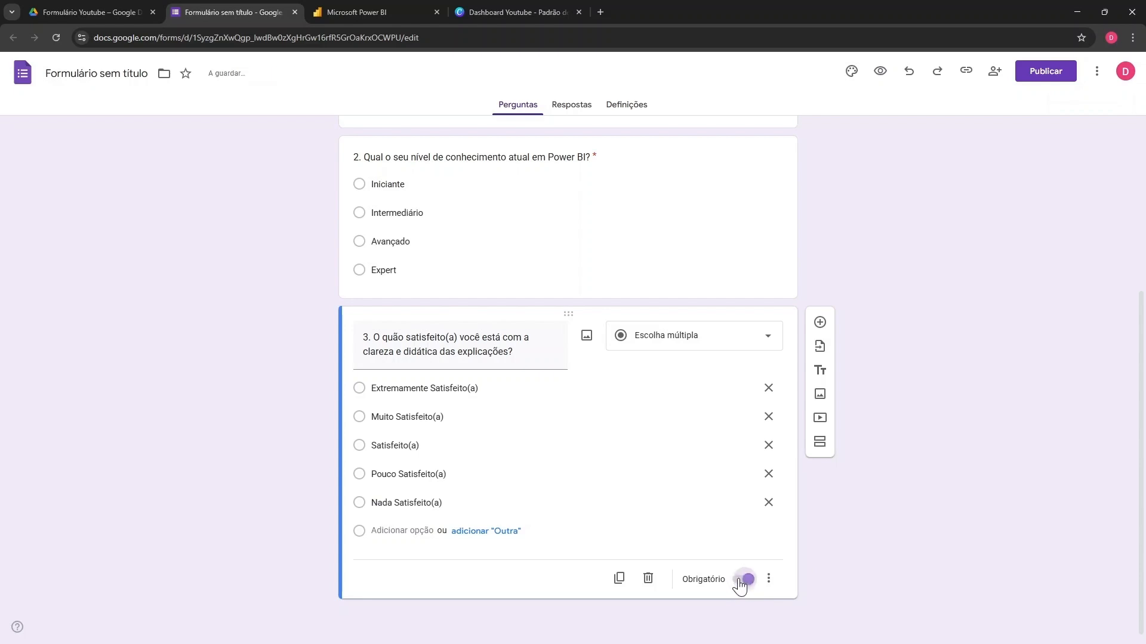
{"action": "scroll", "coordinate": [656, 240], "scroll_direction": "up", "scroll_amount": 1}
{"action": "left_click", "coordinate": [680, 243]}
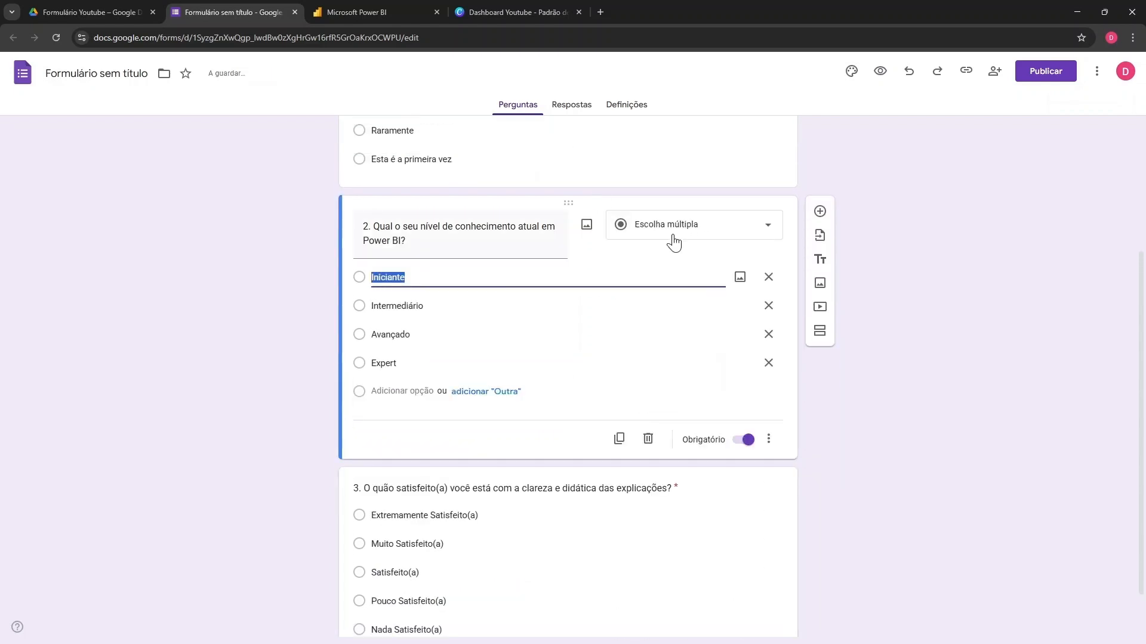
{"action": "scroll", "coordinate": [718, 472], "scroll_direction": "down", "scroll_amount": 1}
{"action": "left_click", "coordinate": [727, 476]}
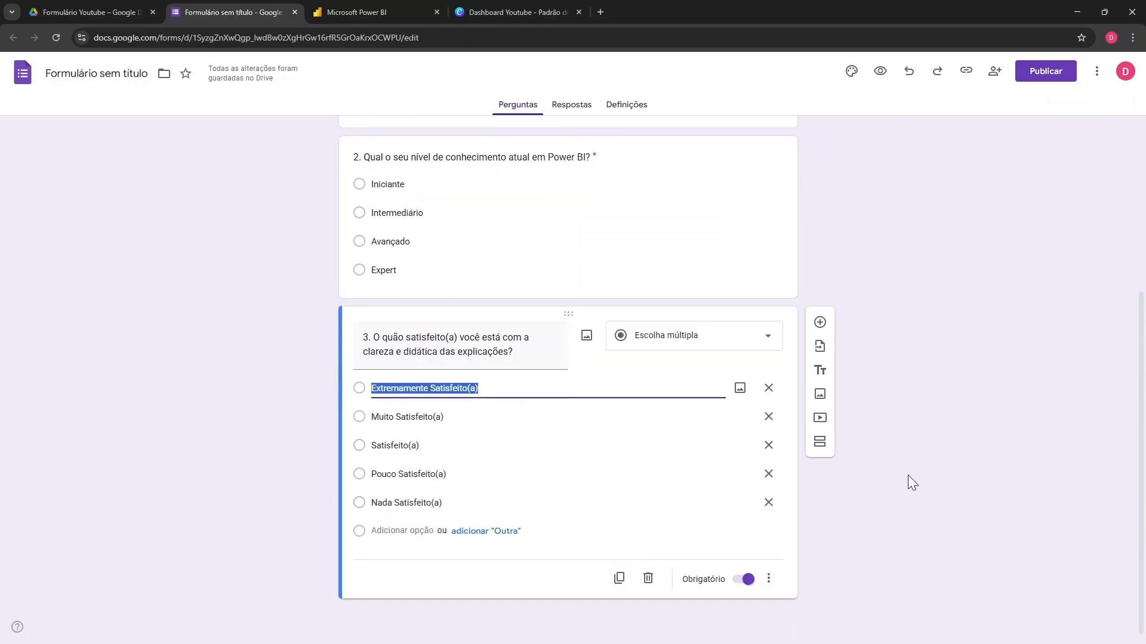
Step: Add a question titled "4. Os tópicos abordados nos vídeos são relevantes para suas necessidades e interesses em Power BI?"
{"action": "left_click", "coordinate": [820, 322]}
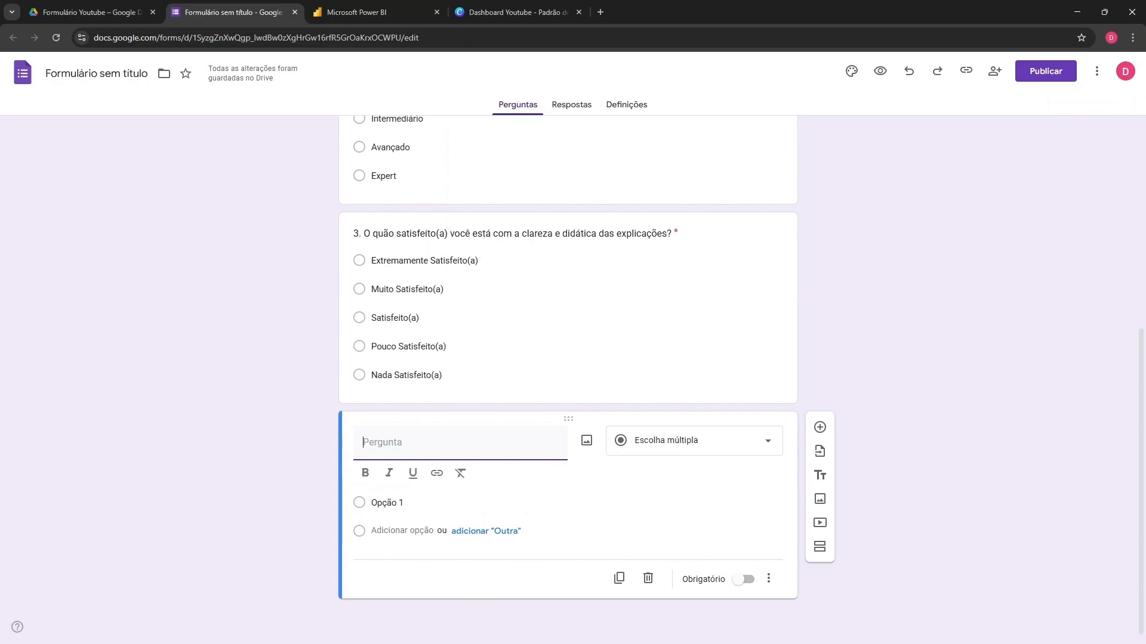
{"action": "key", "text": "alt+Tab"}
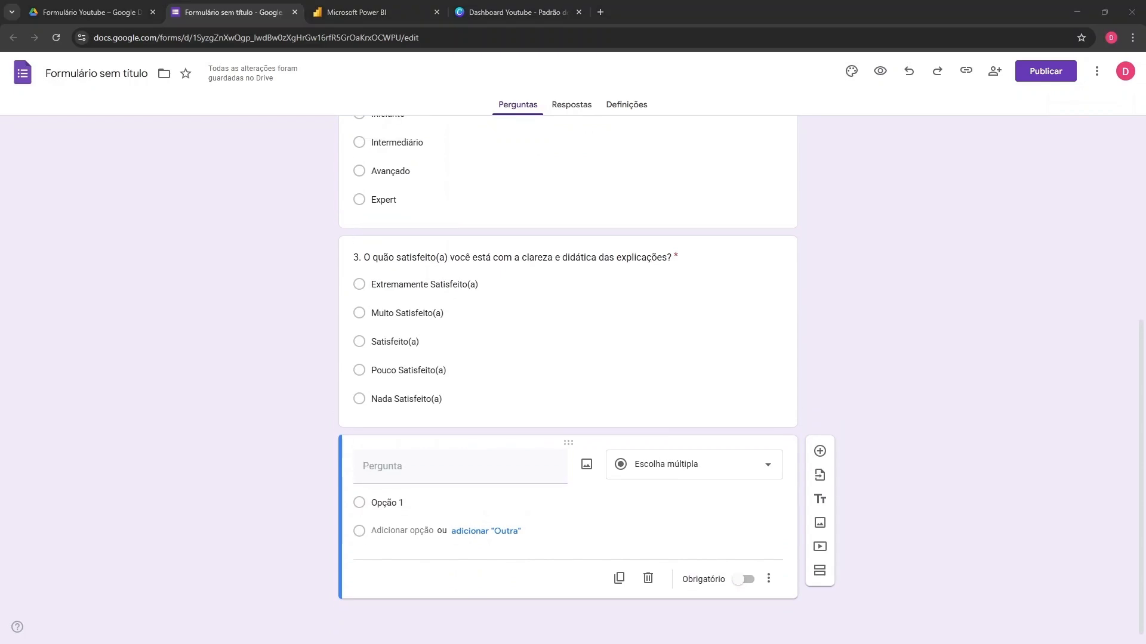
{"action": "left_click", "coordinate": [422, 467]}
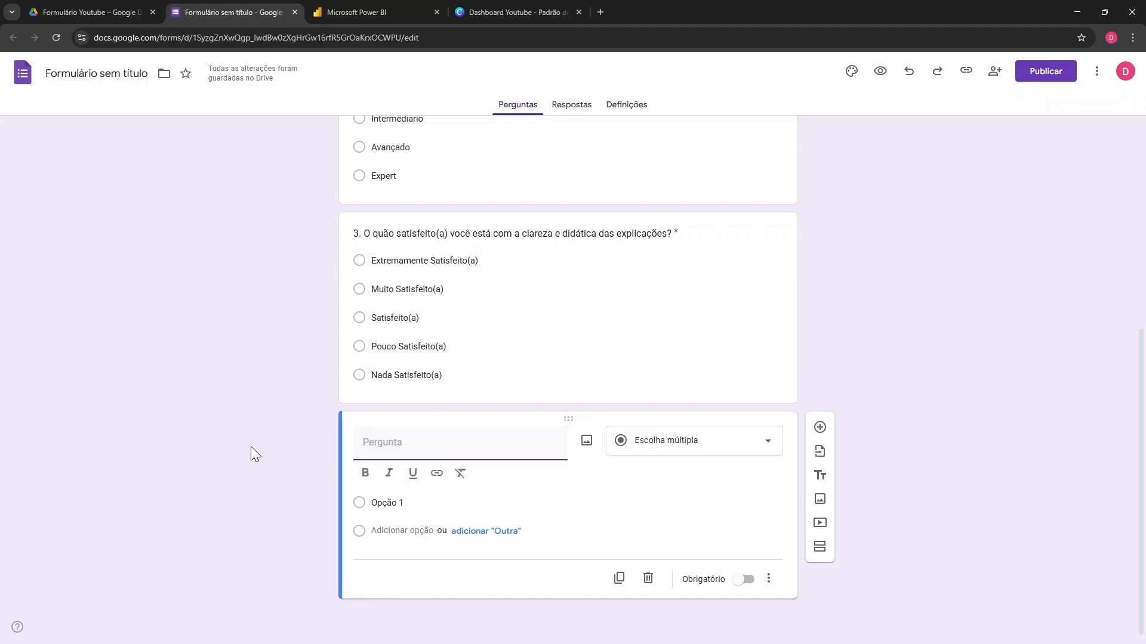
{"action": "type", "text": "4. Os tópicos abordados nos vídeos são relevantes para suas necessidades e interesses em Power BI?"}
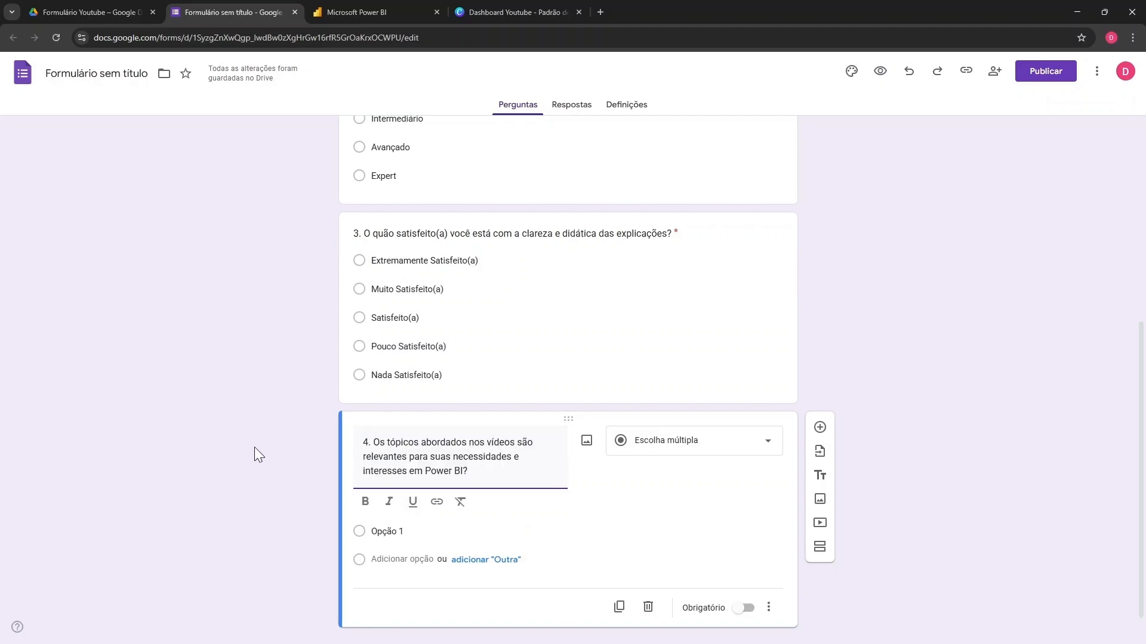
Step: Enter question 4's options Totalmente relevantes, Na maioria das vezes, Às vezes and Raramente, and make the question required
{"action": "key", "text": "alt+Tab"}
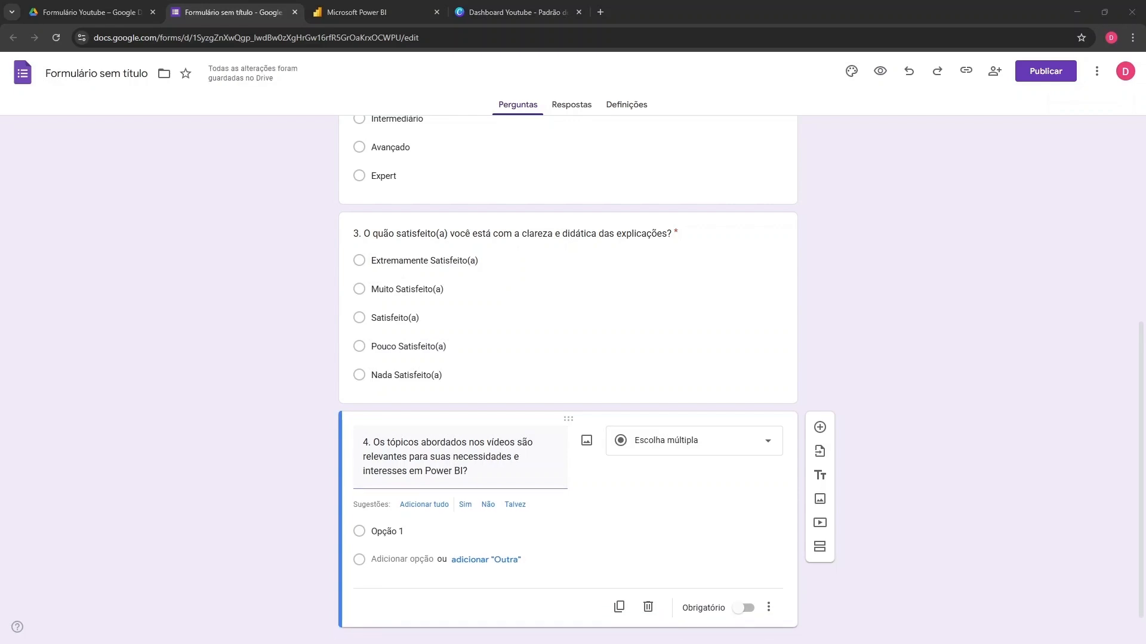
{"action": "left_click", "coordinate": [382, 502]}
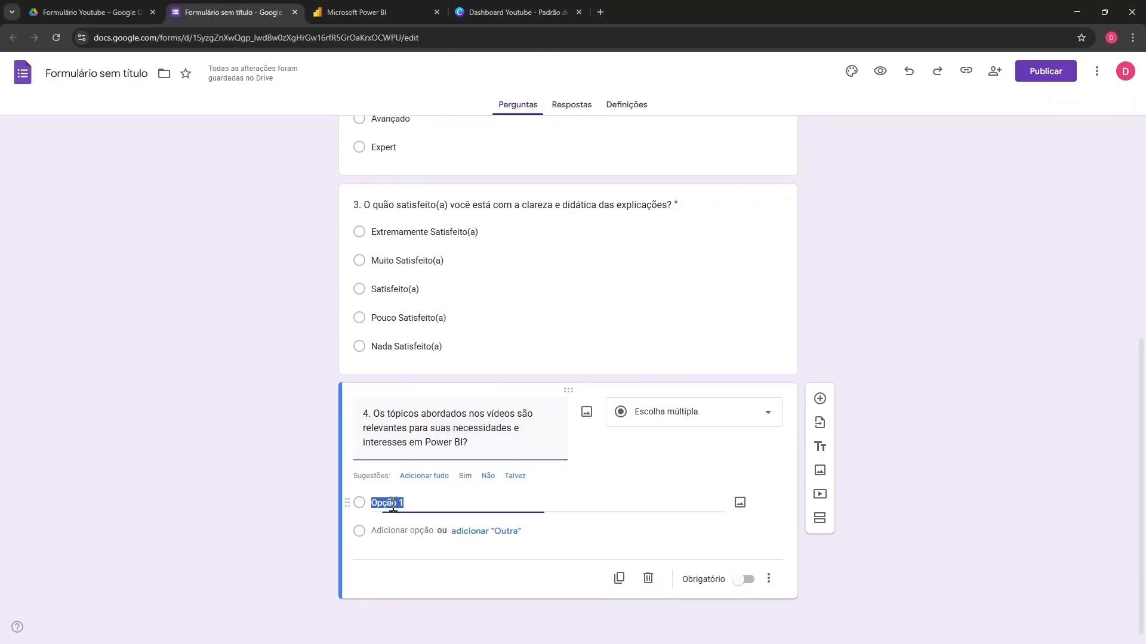
{"action": "type", "text": "Totalmente relevantes Na maioria das vezes Às vezes Raramente"}
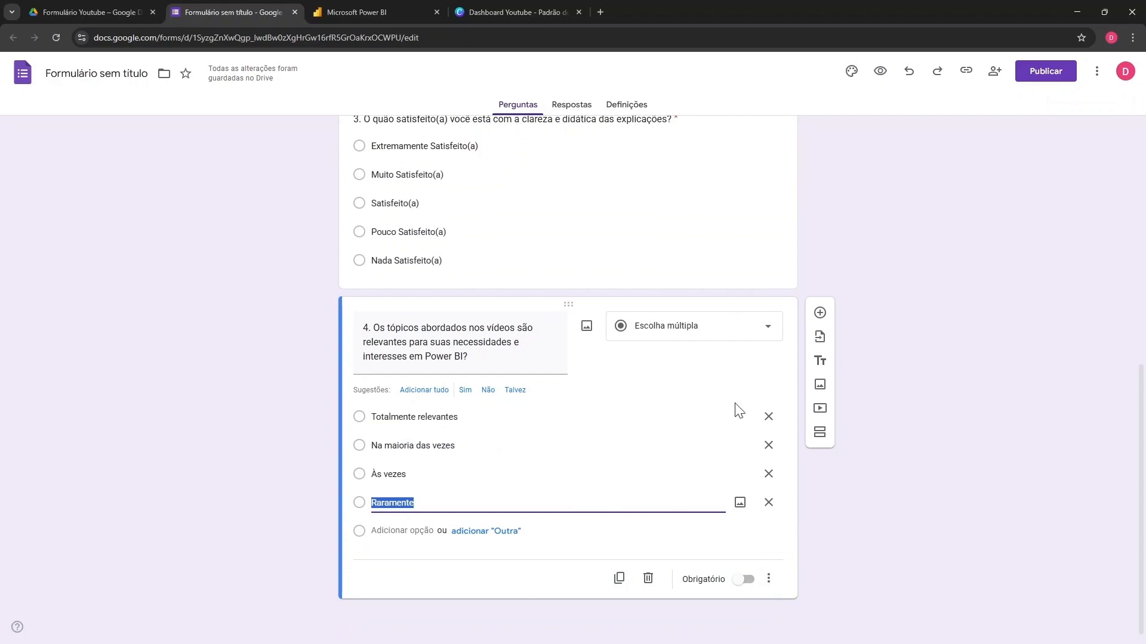
{"action": "left_click", "coordinate": [745, 582]}
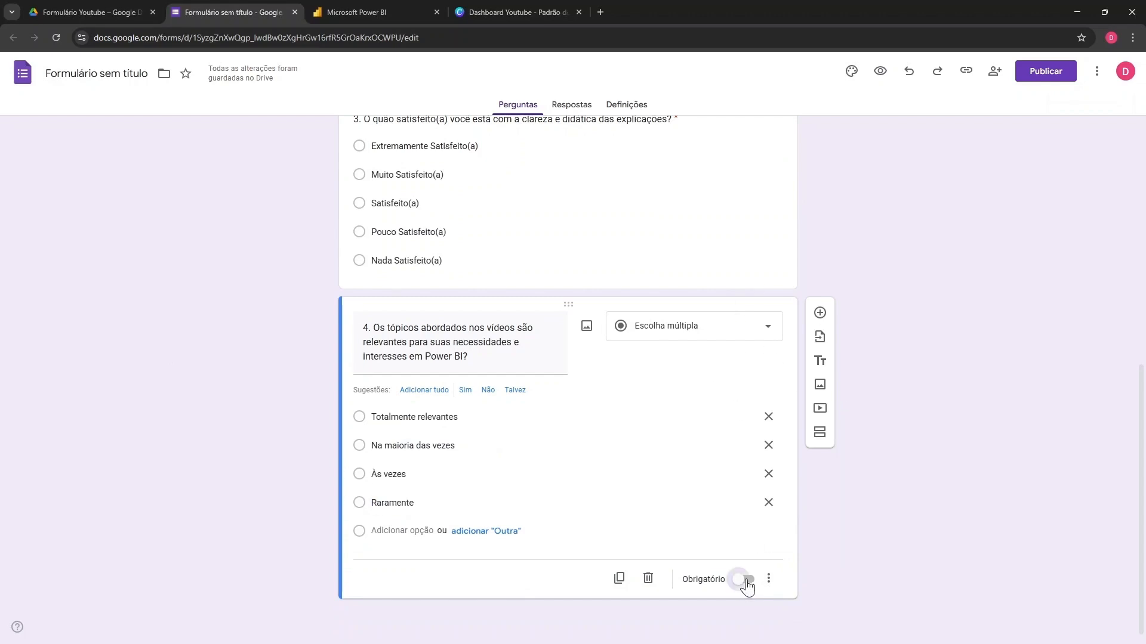
Step: Add a checkbox question titled "5. Quais tópicos sobre Power BI você gostaria de ver mais no canal? (Marque todas as opções que se aplicam)."
{"action": "left_click", "coordinate": [820, 313]}
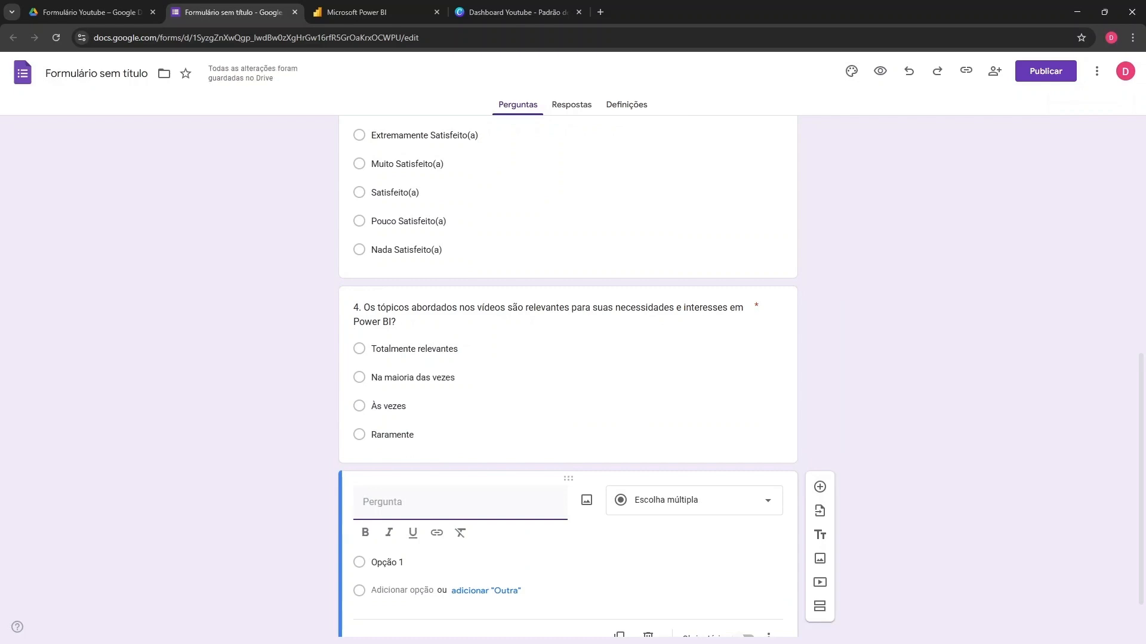
{"action": "key", "text": "alt+Tab"}
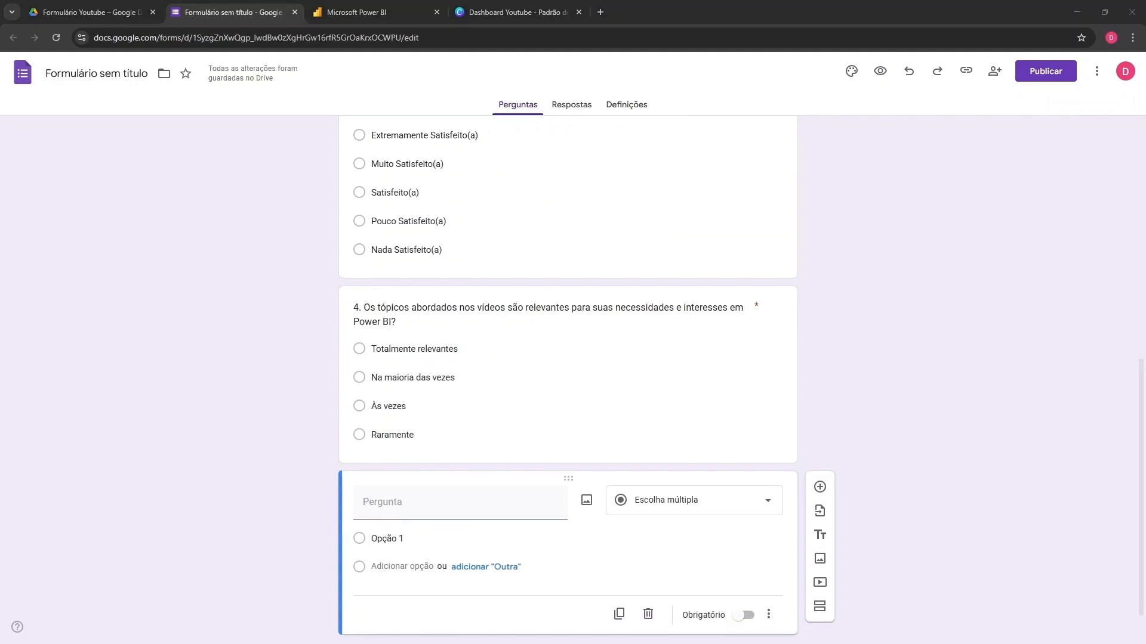
{"action": "left_click", "coordinate": [435, 509]}
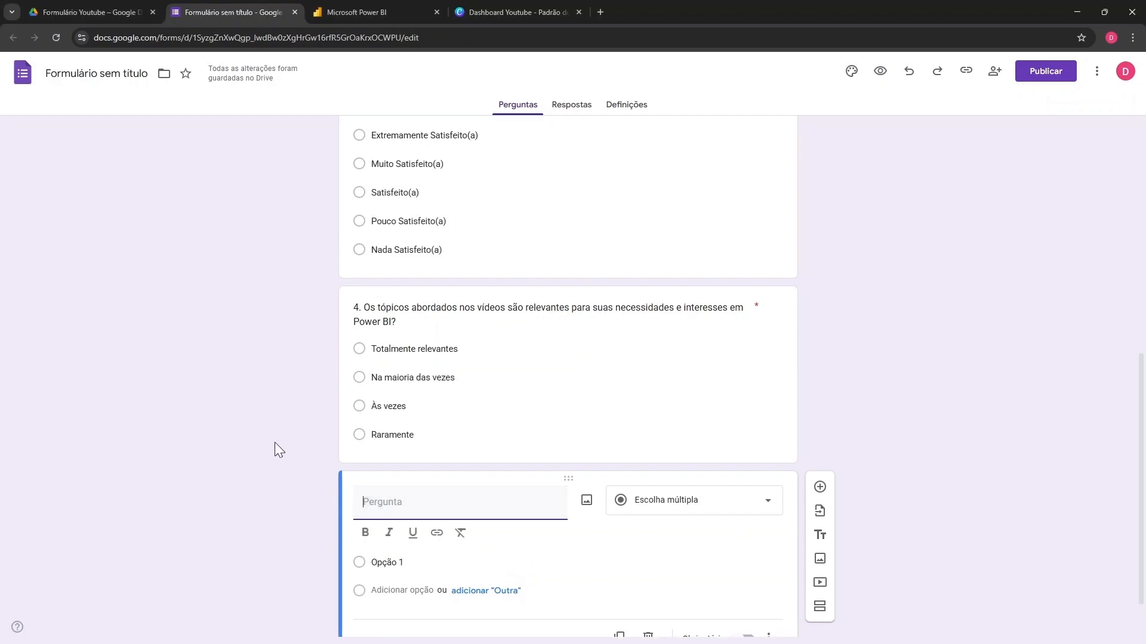
{"action": "type", "text": "5. Quais tópicos sobre Power BI você gostaria de ver mais no canal? (Marque todas as opções que se aplicam)"}
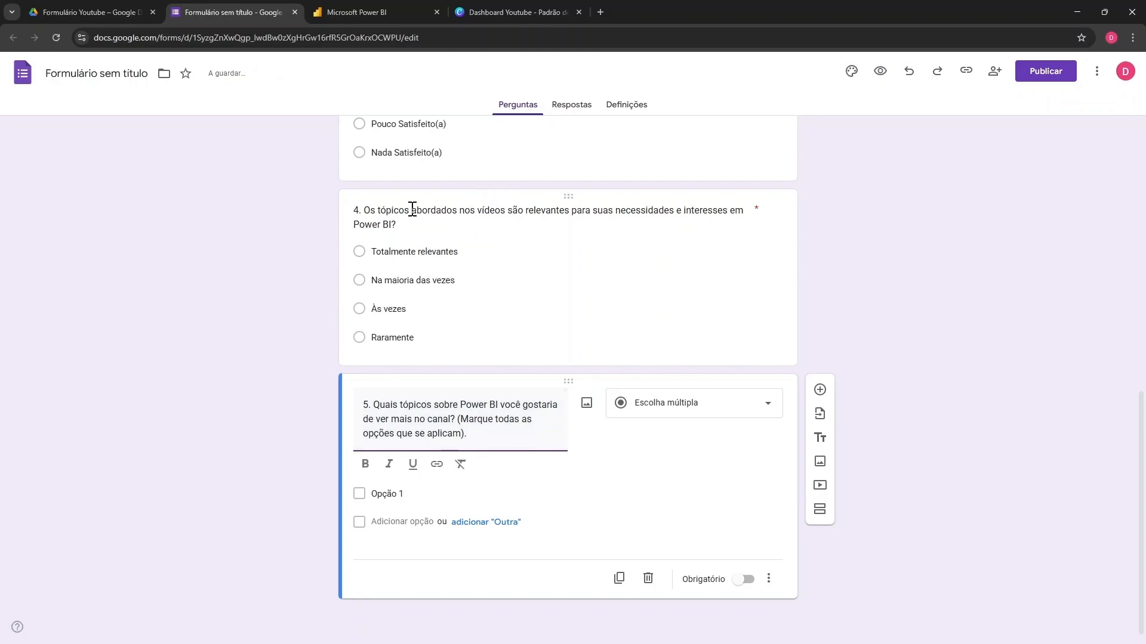
{"action": "left_click", "coordinate": [742, 411]}
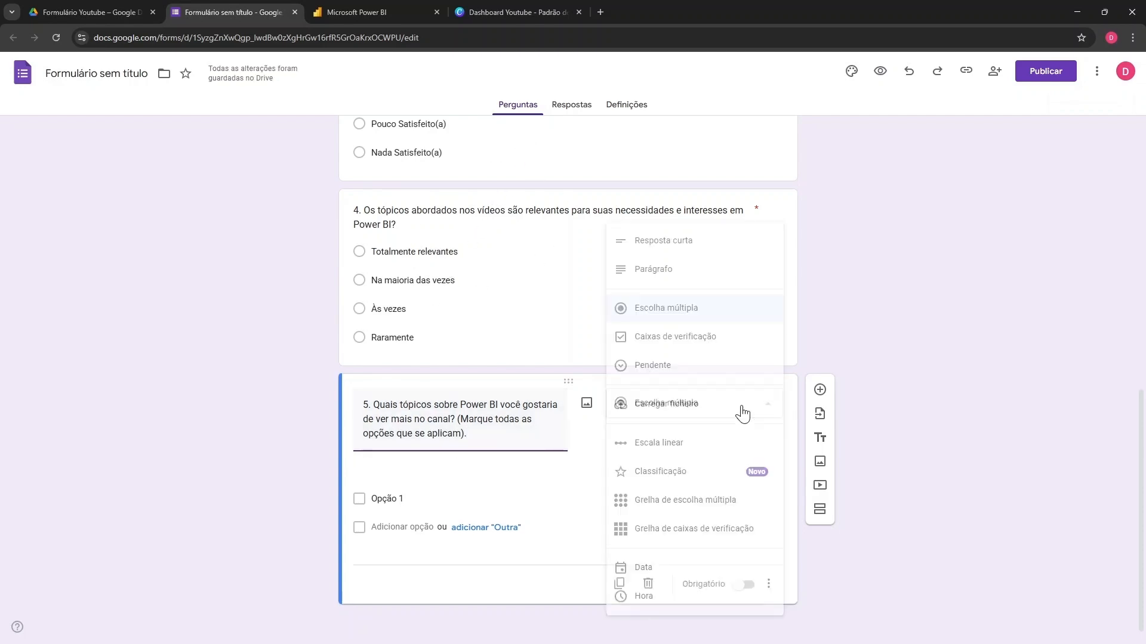
{"action": "left_click", "coordinate": [709, 338]}
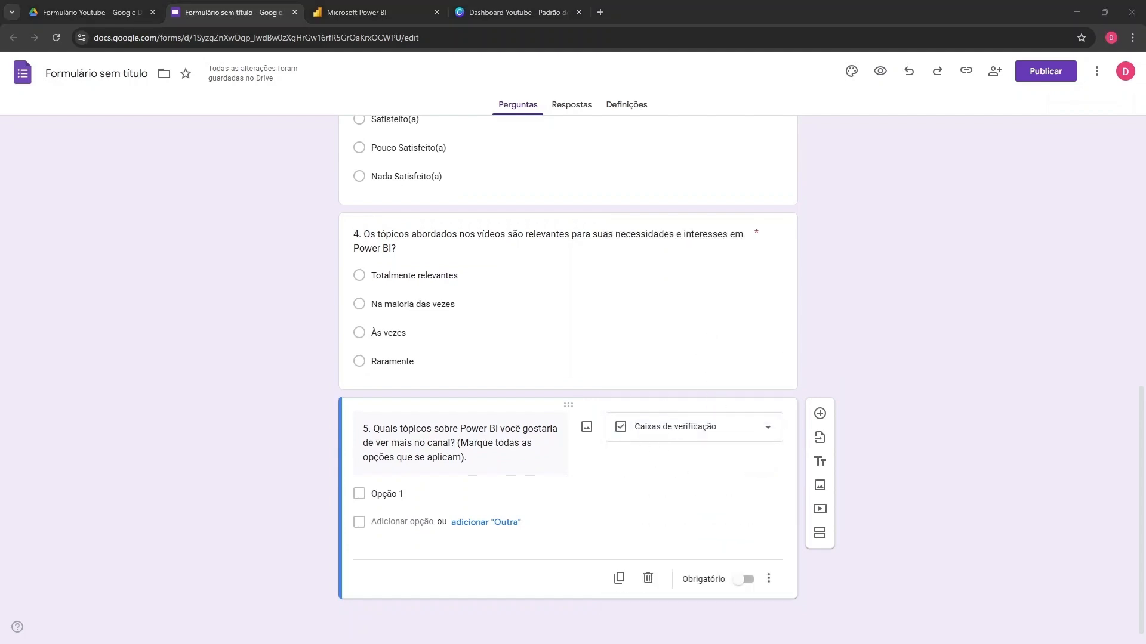
Step: Enter options DAX (Fórmulas), Power Query (Transformação de Dados), Modelagem de Dados, Visualizações, Conectores de Dados, Casos de Uso Reais / Projetos Completos, Performance e Otimização, Power BI Service
{"action": "left_click", "coordinate": [409, 493]}
{"action": "type", "text": "DAX (Fórmulas) Power Query (Transformação de Dados) Modelagem de Dados Visualizações Conectores de Dados Casos de Uso Reais / Projetos Completos Performance e Otimização Power BI Service"}
{"action": "left_click", "coordinate": [260, 294]}
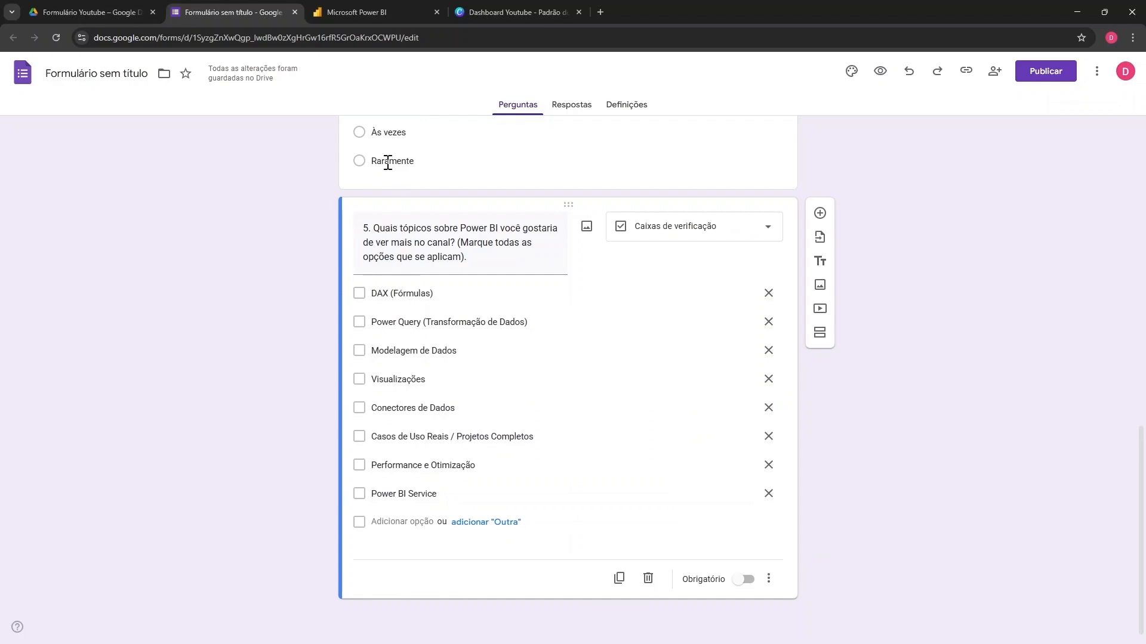
Step: Make question 5 required and add an empty question below it
{"action": "left_click", "coordinate": [739, 578]}
{"action": "left_click", "coordinate": [820, 213]}
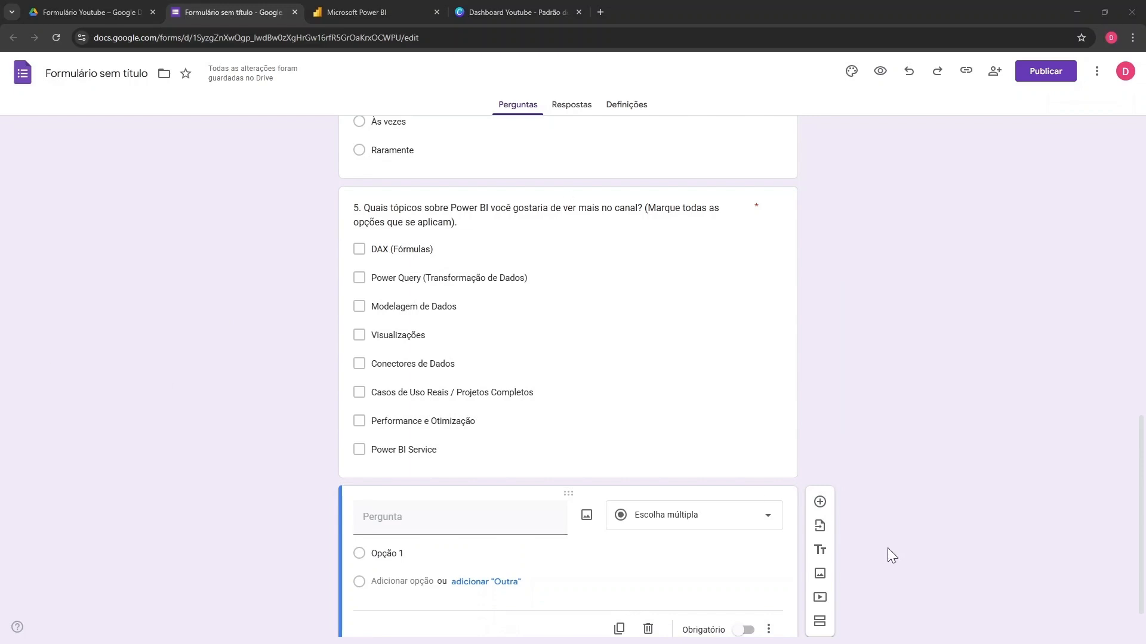
Step: Fill in required question "6. Você recomendaria nosso canal para outras pessoas interessadas em Power BI?" with options Com certeza!, Provavelmente sim, Talvez, Provavelmente não and Não
{"action": "left_click", "coordinate": [493, 518]}
{"action": "type", "text": "6. Você recomendaria nosso canal para outras pessoas interessadas em Power BI?"}
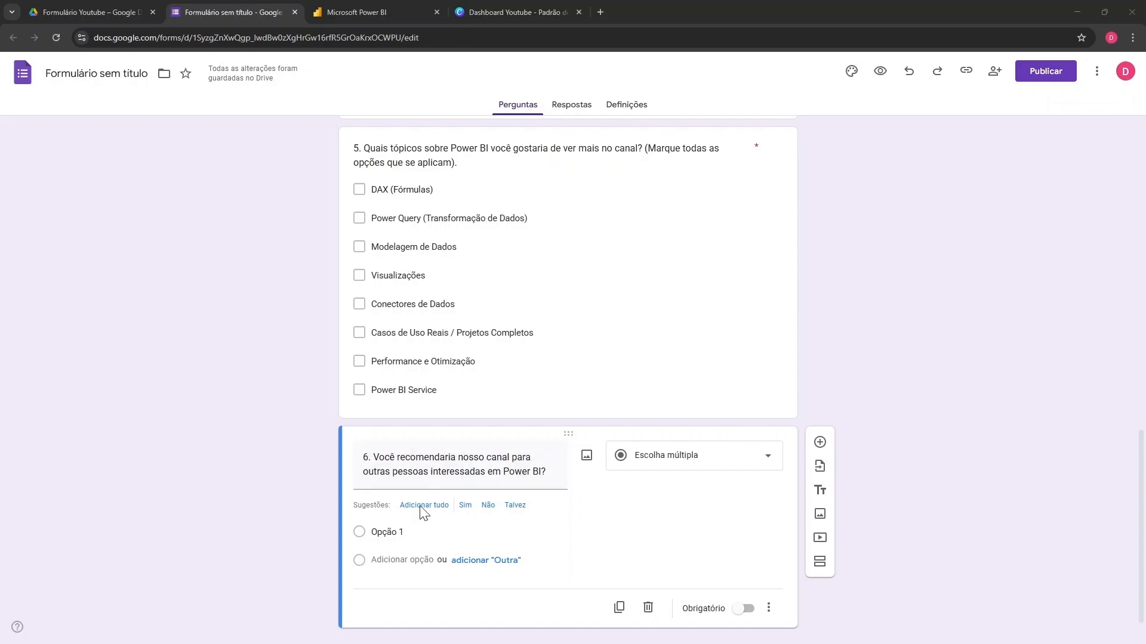
{"action": "left_click", "coordinate": [388, 531]}
{"action": "type", "text": "Com certeza! Provavelmente sim Talvez Provavelmente não Não"}
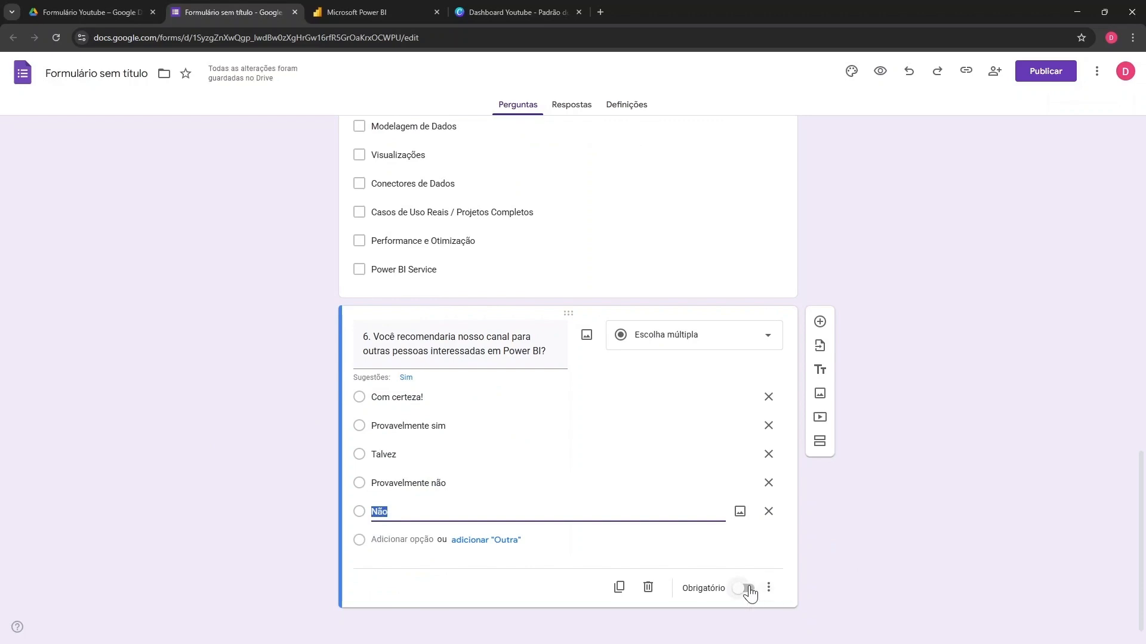
{"action": "left_click", "coordinate": [742, 589]}
Step: Check whether question 5 is set as required and review the form's questions from end to start
{"action": "scroll", "coordinate": [741, 263], "scroll_direction": "up", "scroll_amount": 3}
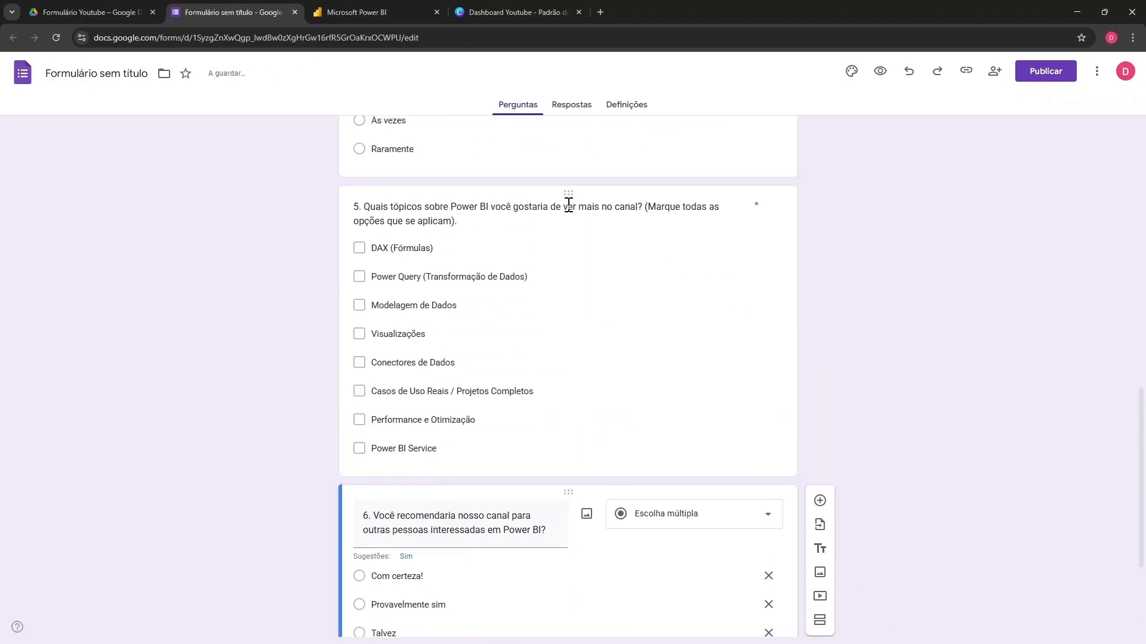
{"action": "left_click", "coordinate": [573, 198]}
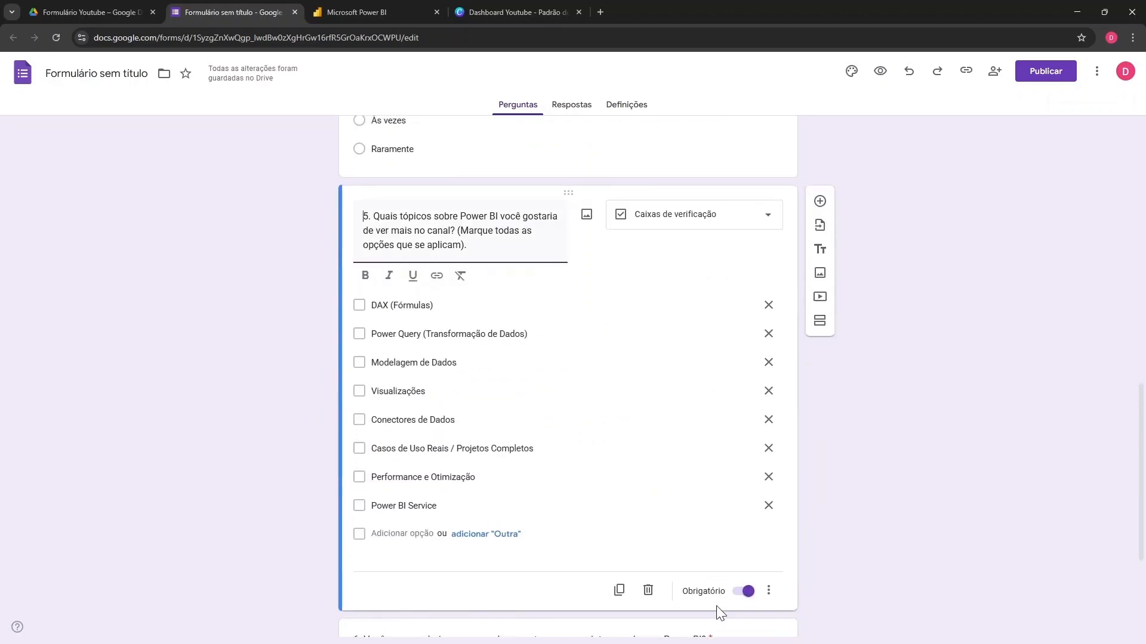
{"action": "scroll", "coordinate": [818, 301], "scroll_direction": "down", "scroll_amount": 4}
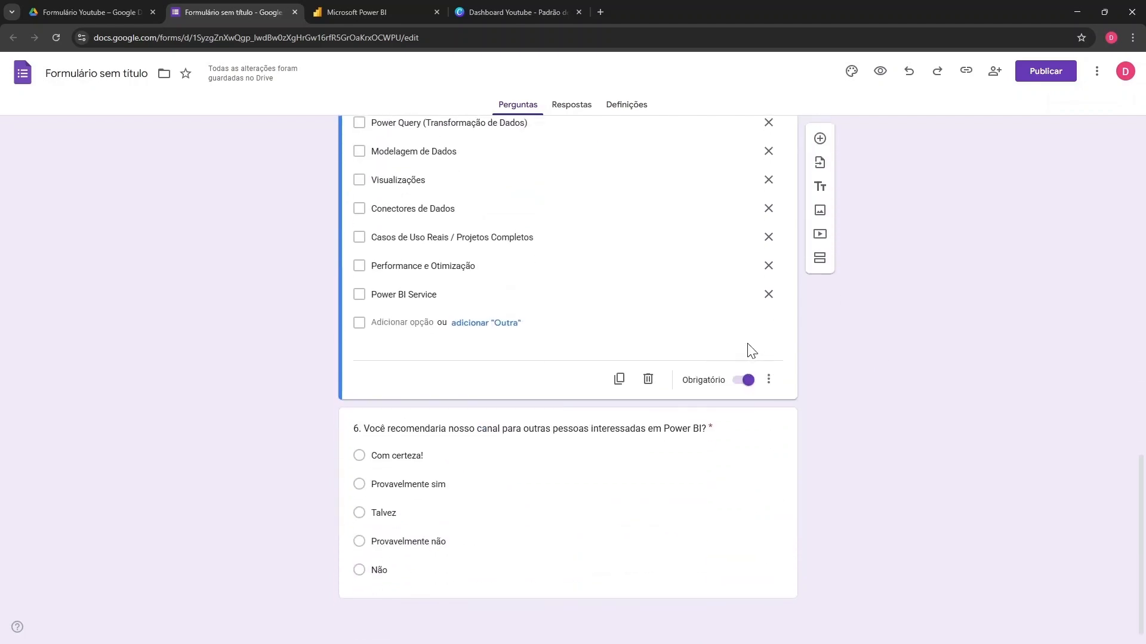
{"action": "scroll", "coordinate": [751, 351], "scroll_direction": "up", "scroll_amount": 20}
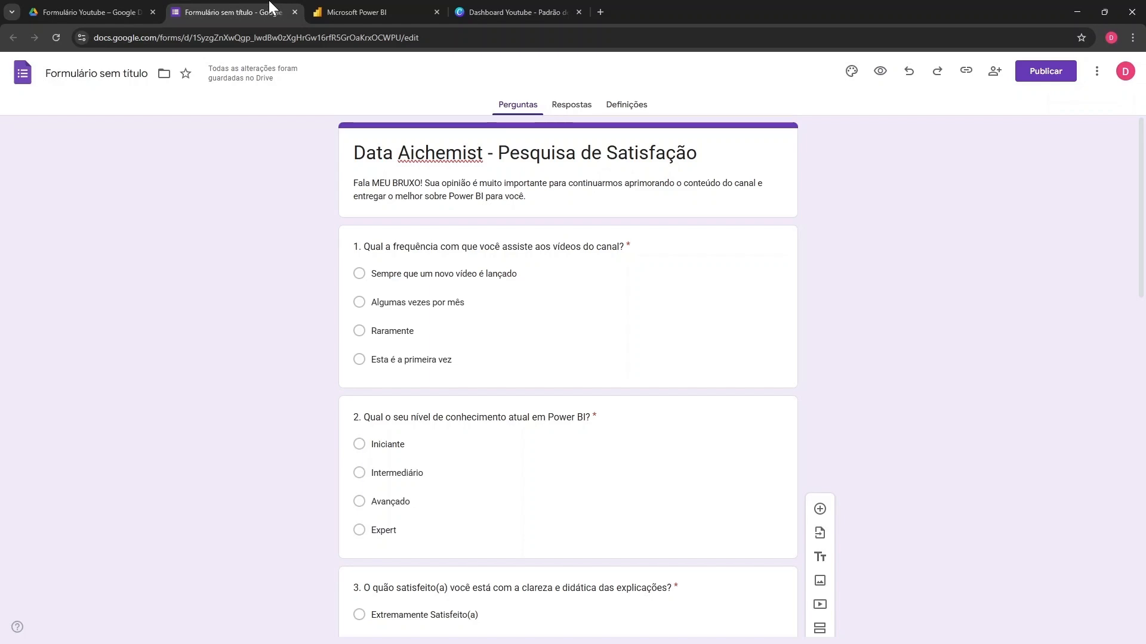
Step: Create a Google Sheets spreadsheet named "Formulário do youtube" in the Formulário Youtube folder on Drive and close it
{"action": "left_click", "coordinate": [115, 3]}
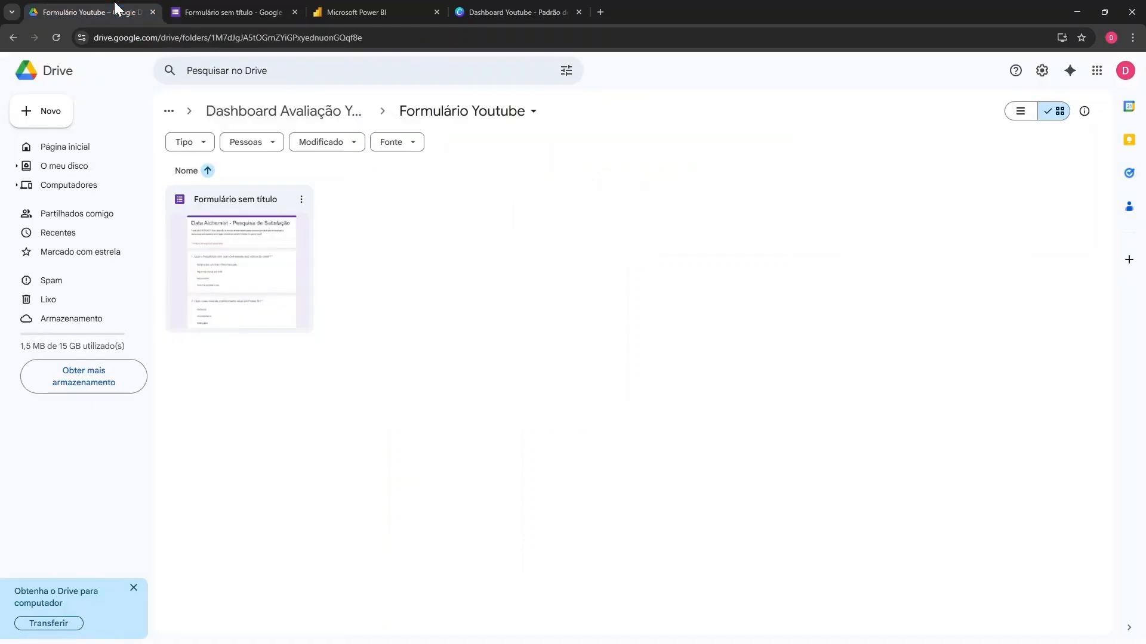
{"action": "right_click", "coordinate": [413, 223]}
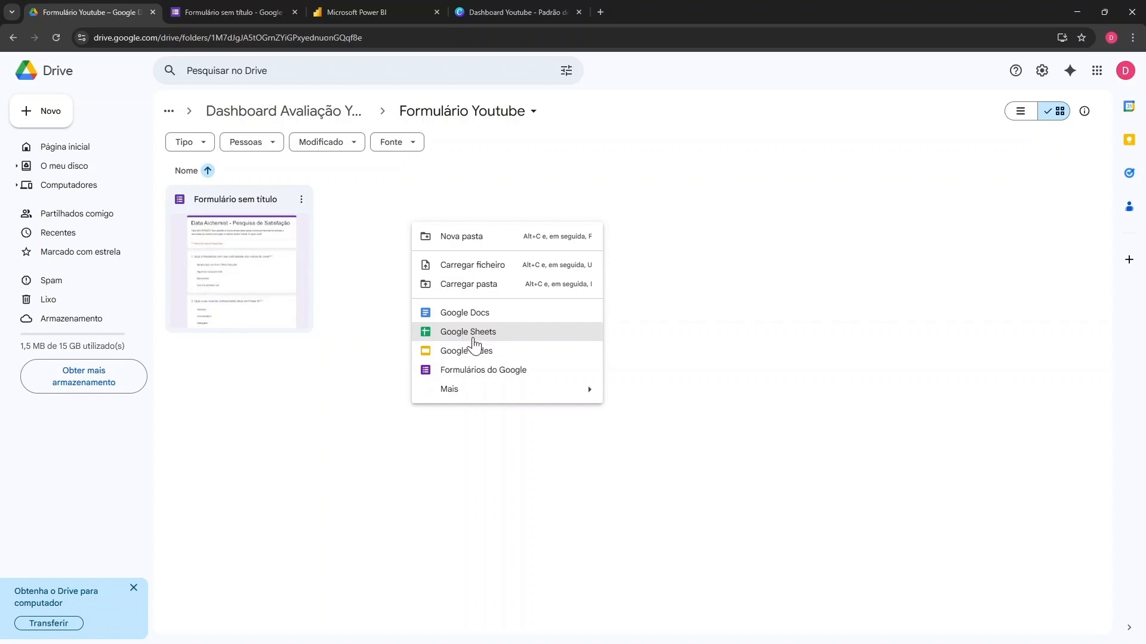
{"action": "left_click", "coordinate": [472, 339]}
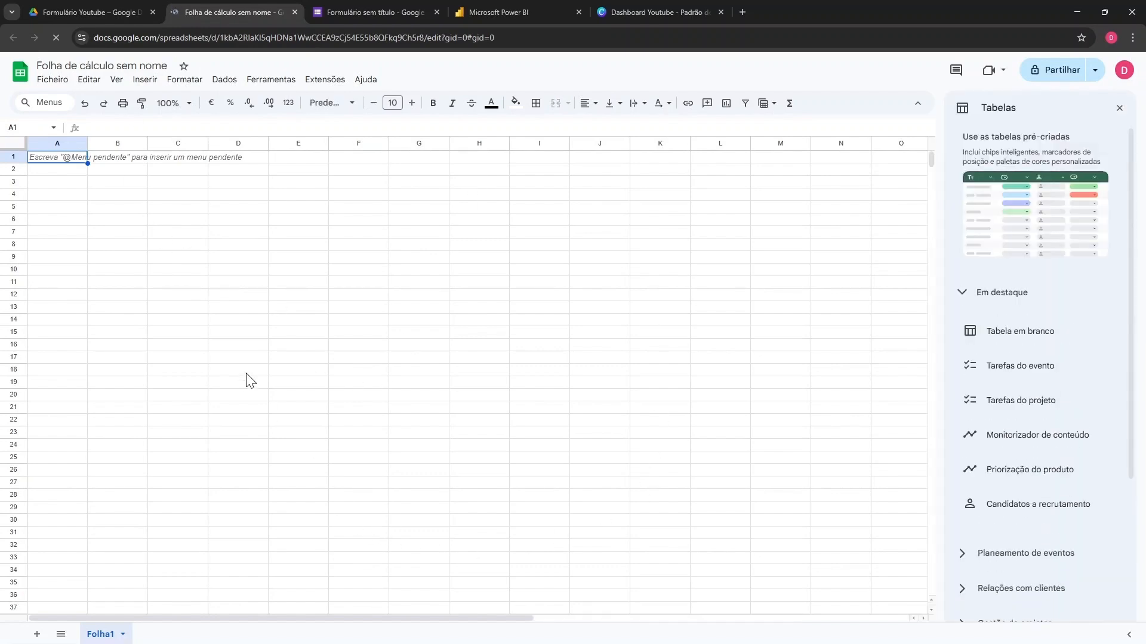
{"action": "left_click", "coordinate": [145, 66]}
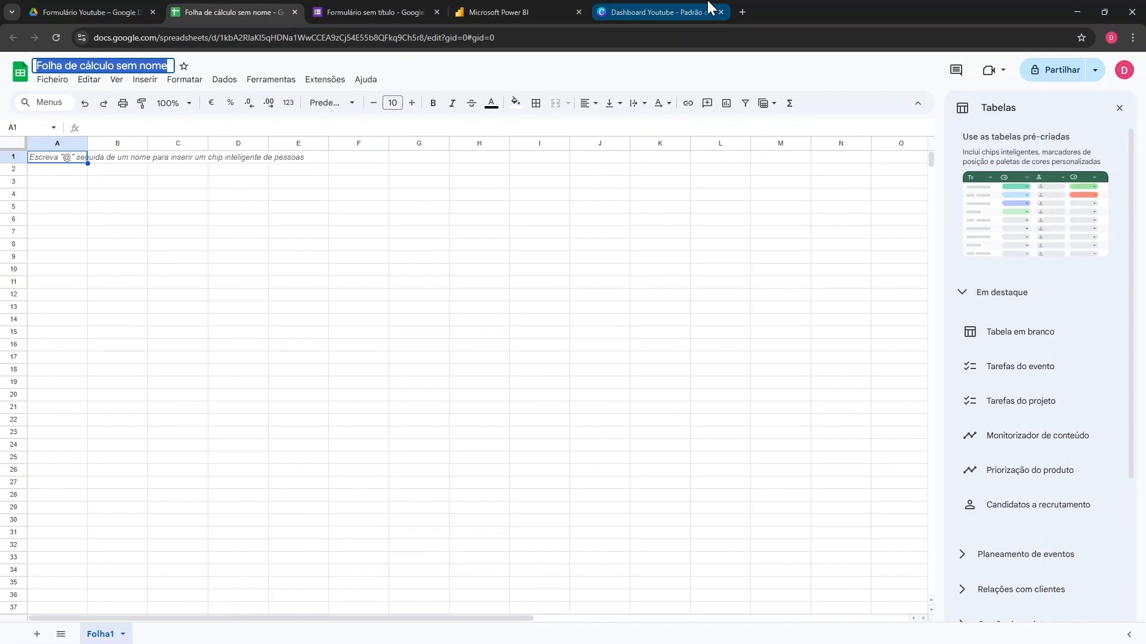
{"action": "type", "text": "Form"}
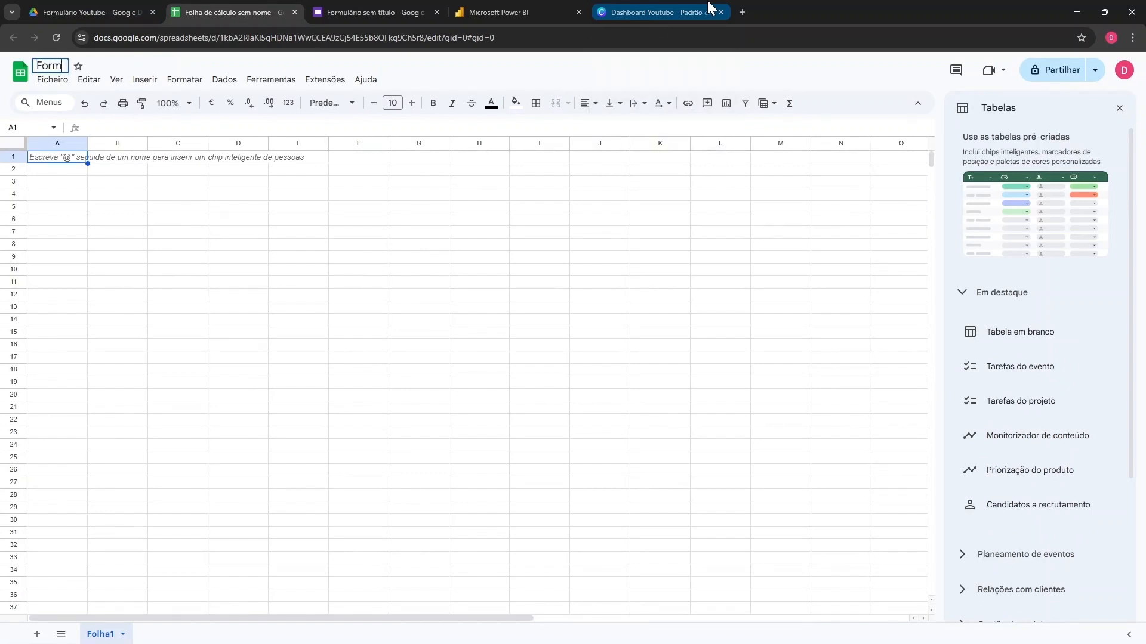
{"action": "type", "text": "ulári"}
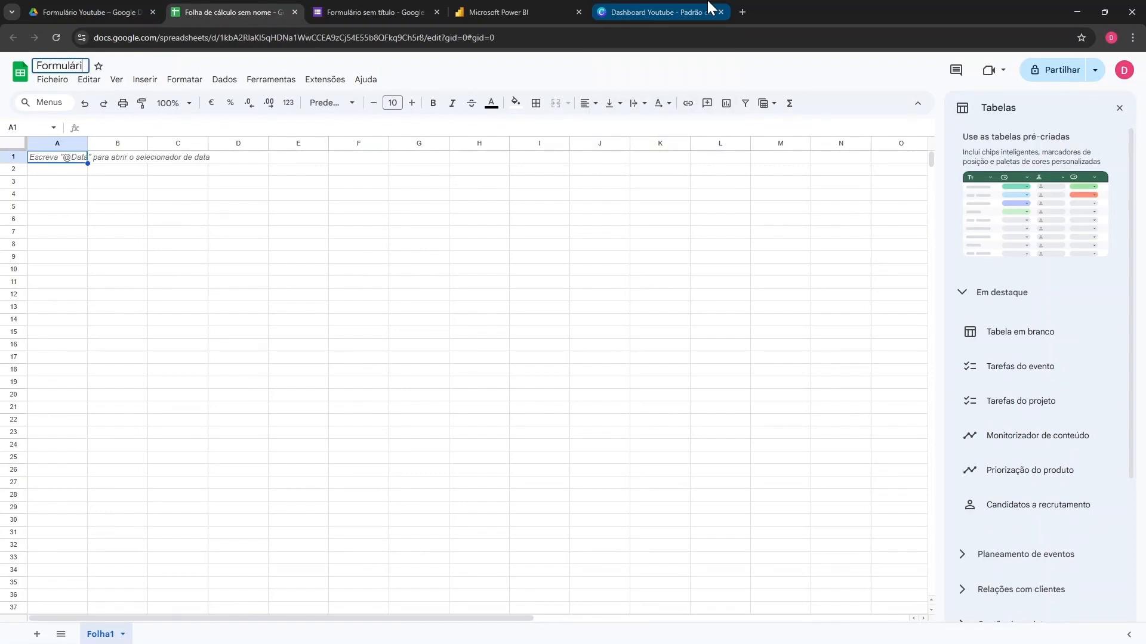
{"action": "type", "text": "o do youtube"}
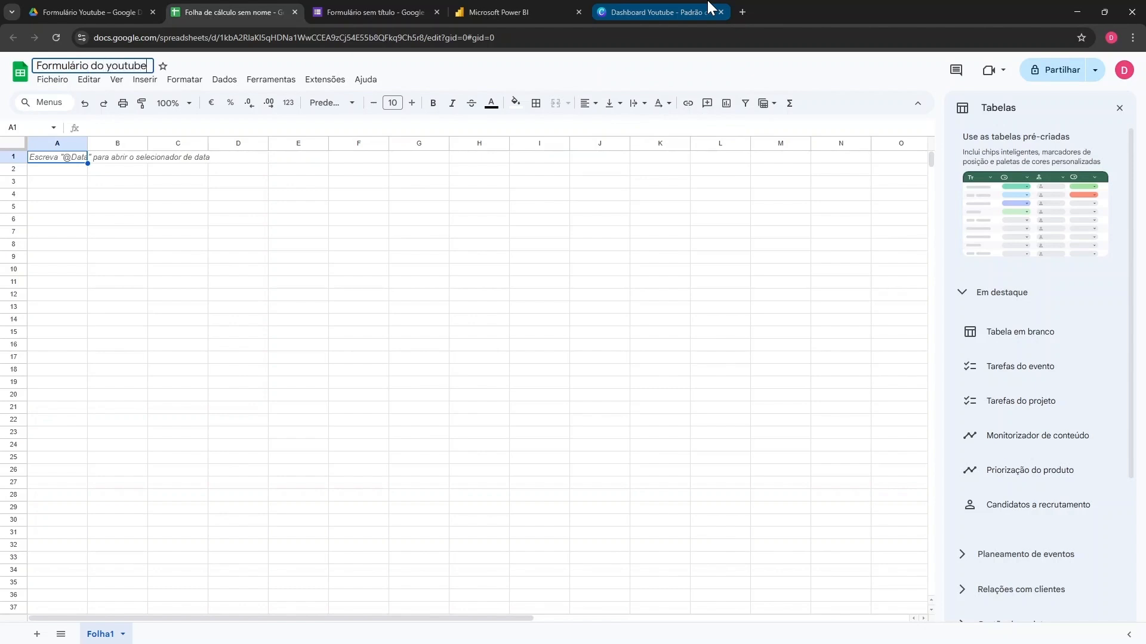
{"action": "left_click", "coordinate": [478, 383]}
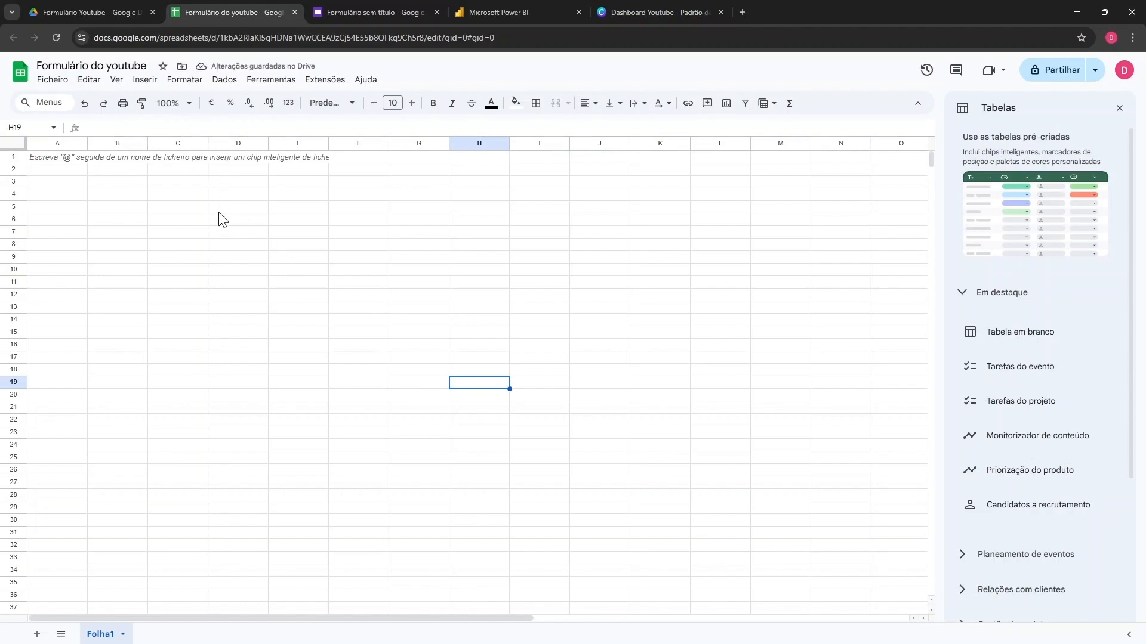
{"action": "left_click", "coordinate": [294, 12]}
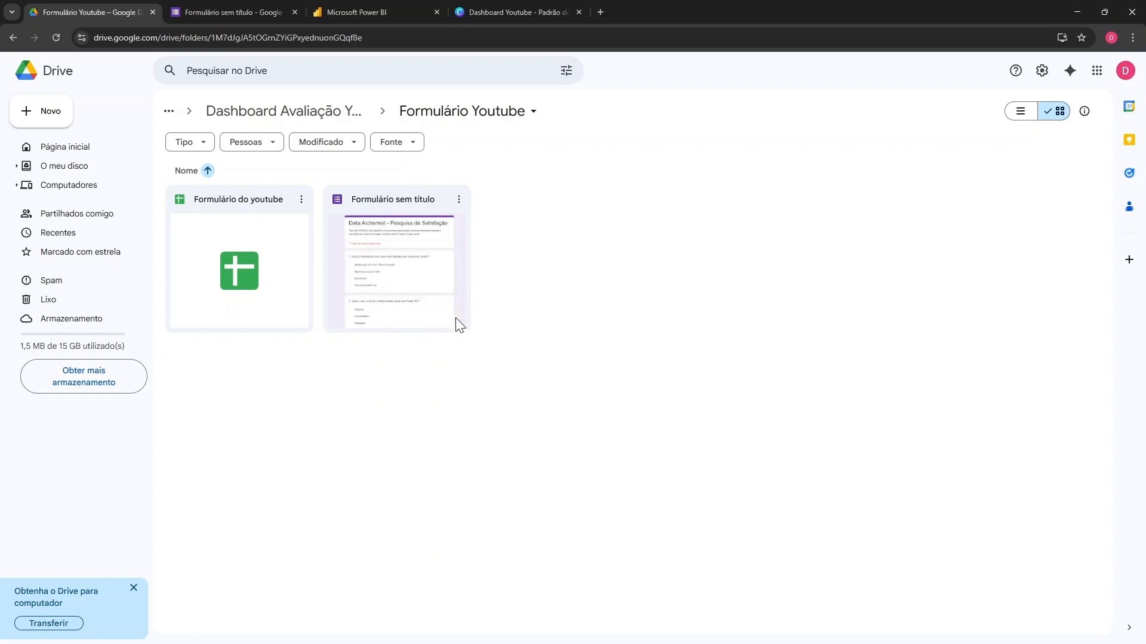
Step: Switch back to the form and rename its file to match its heading, "Data Aichemist - Pesquisa de Satisfação"
{"action": "left_click", "coordinate": [260, 7]}
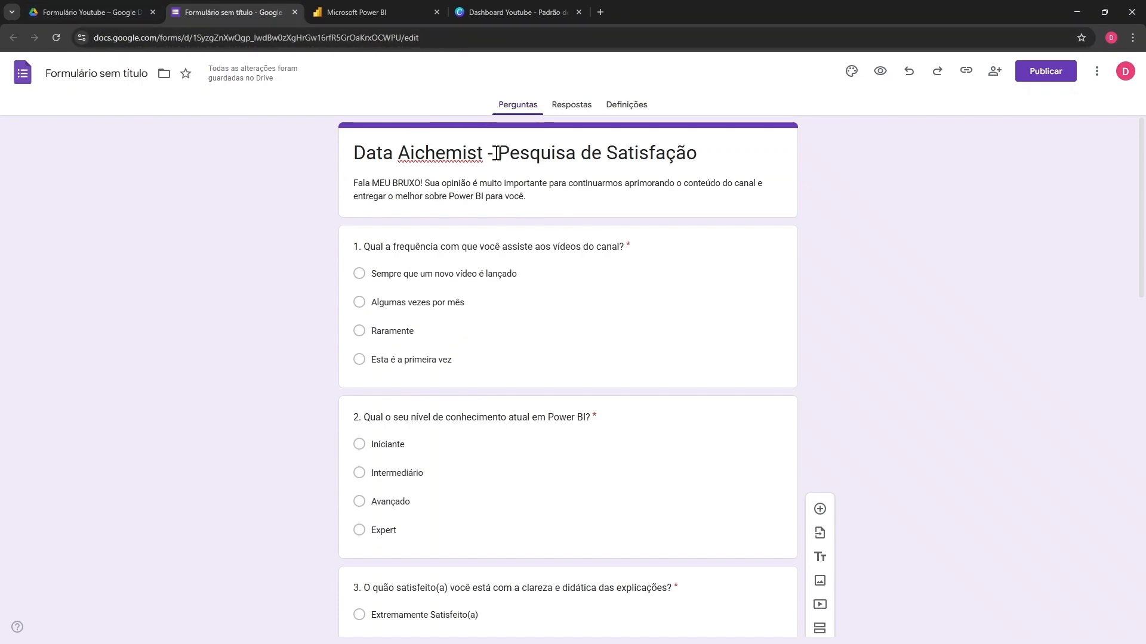
{"action": "left_click_drag", "start_coordinate": [360, 153], "coordinate": [693, 156]}
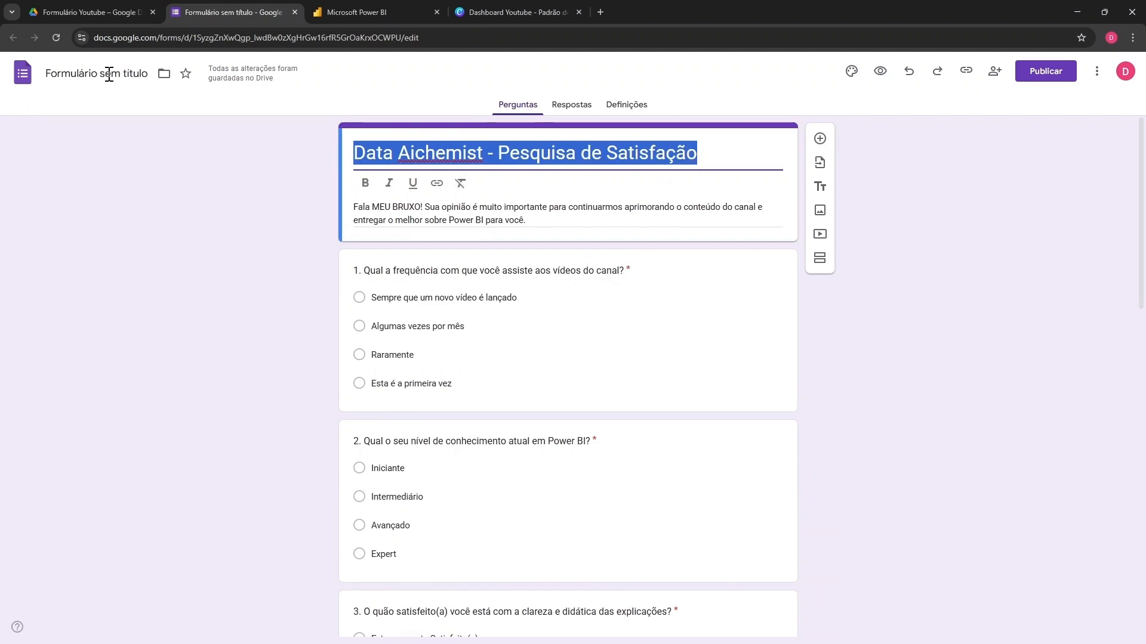
{"action": "left_click", "coordinate": [133, 72]}
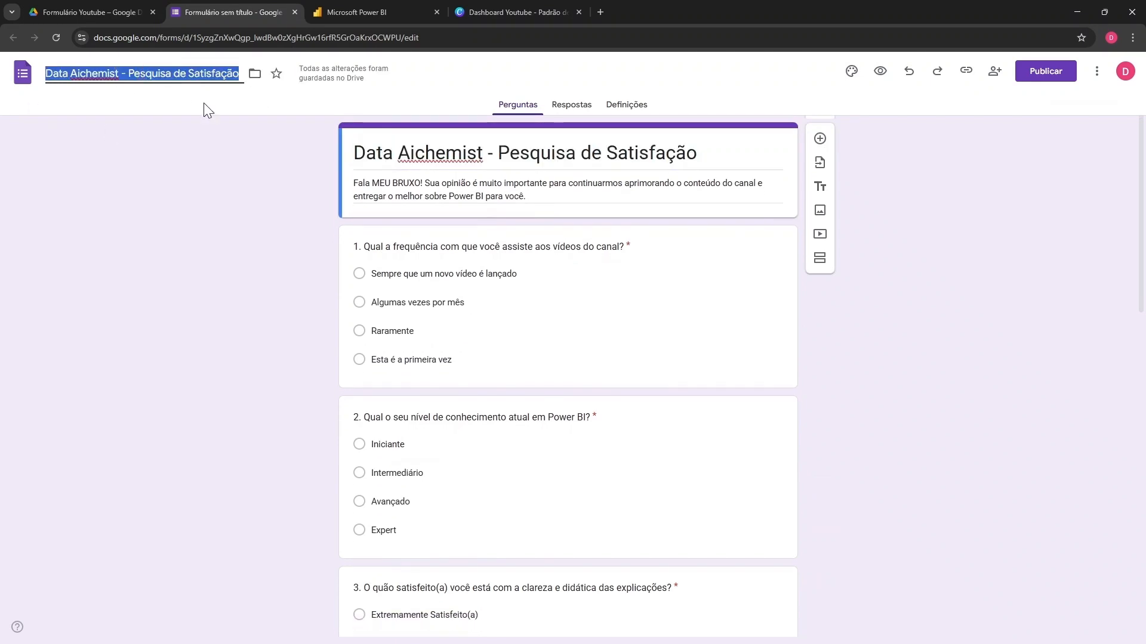
{"action": "left_click", "coordinate": [224, 107]}
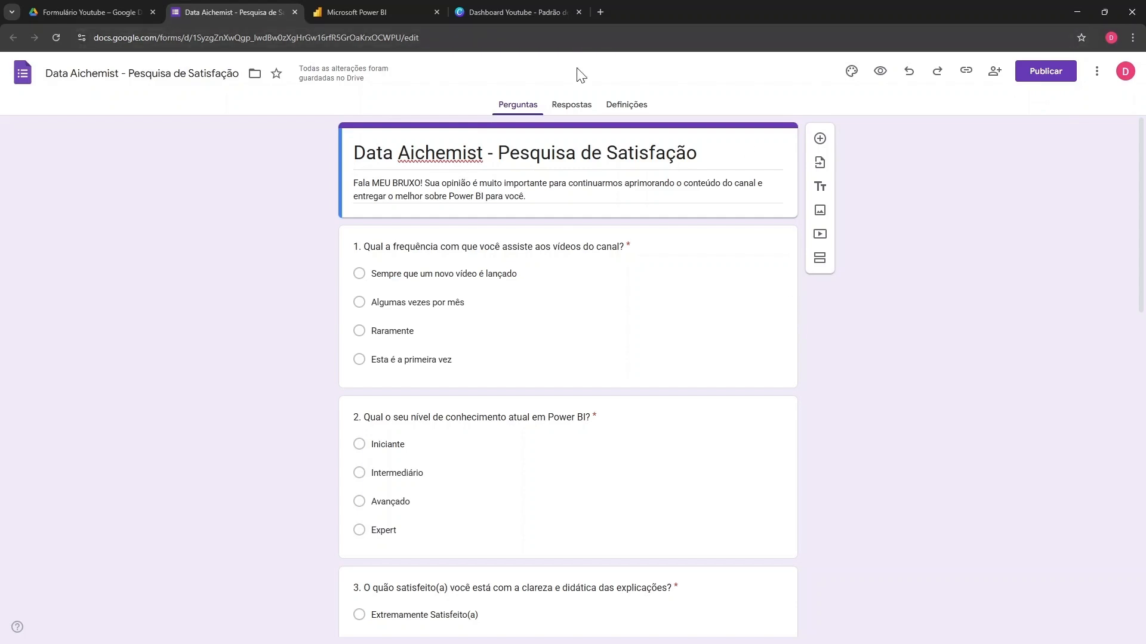
Step: Link the form's responses to the existing spreadsheet Formulário do youtube and close the spreadsheet
{"action": "left_click", "coordinate": [584, 111]}
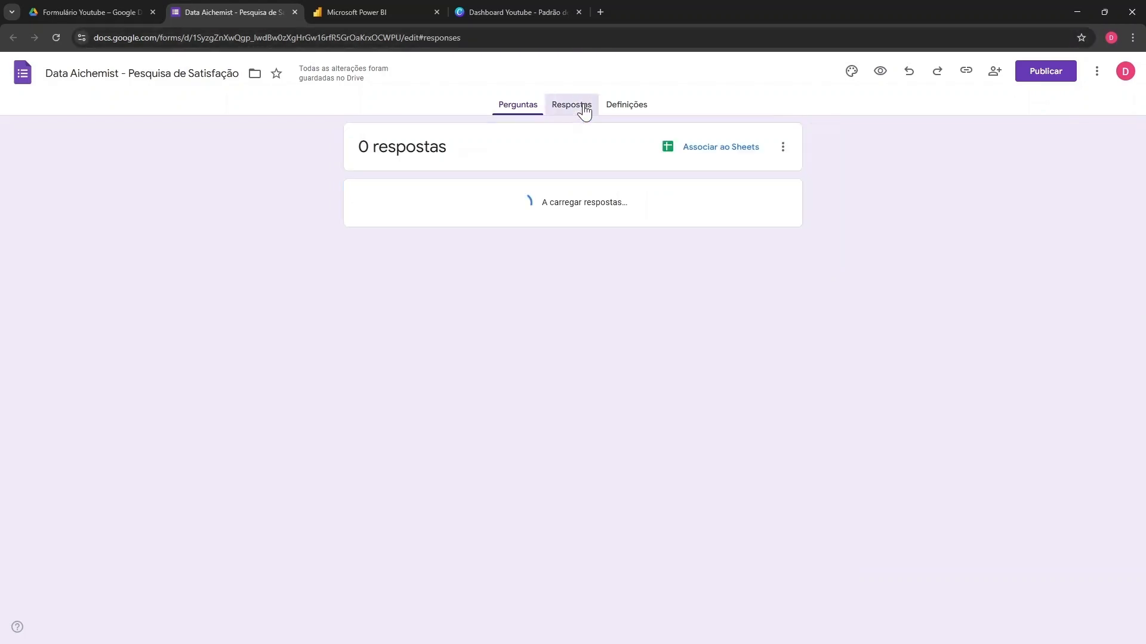
{"action": "left_click", "coordinate": [705, 156]}
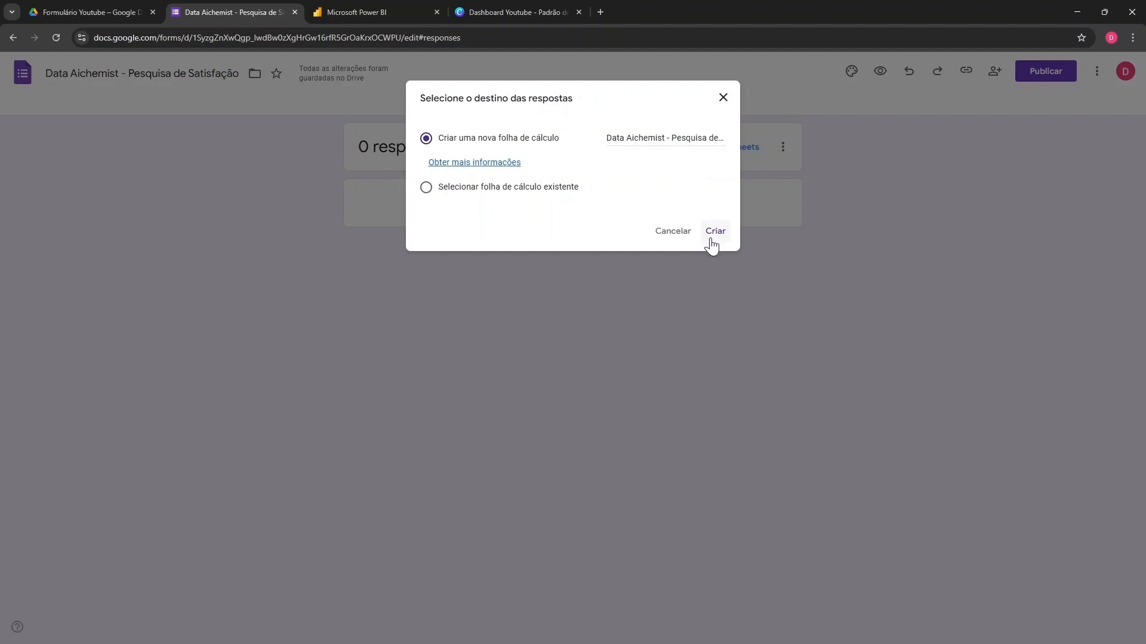
{"action": "left_click", "coordinate": [426, 189]}
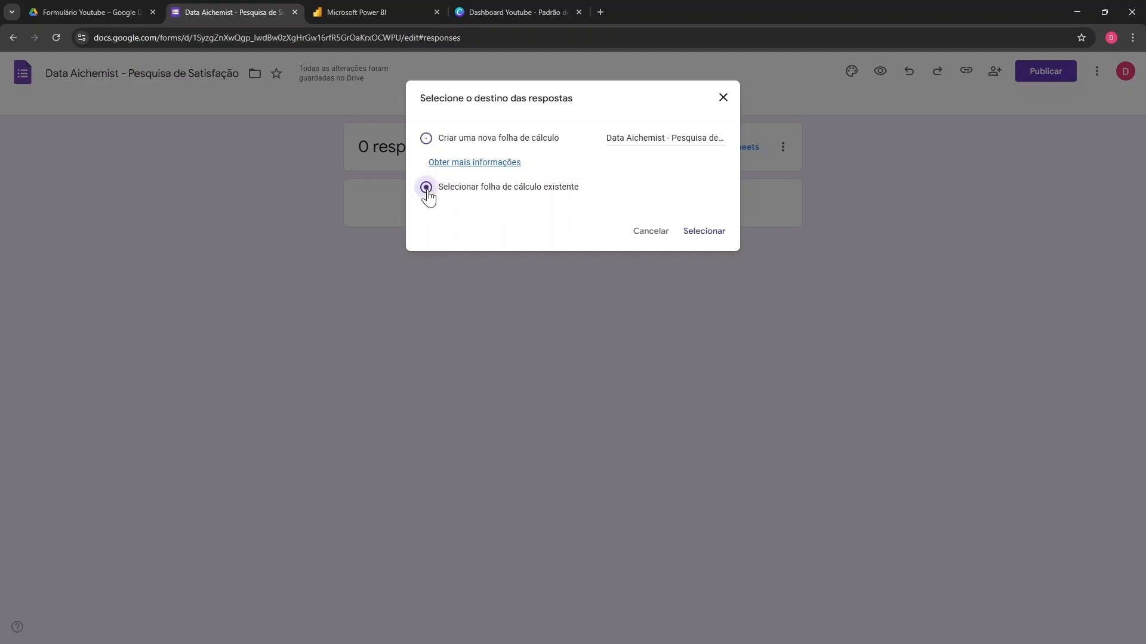
{"action": "left_click", "coordinate": [709, 233]}
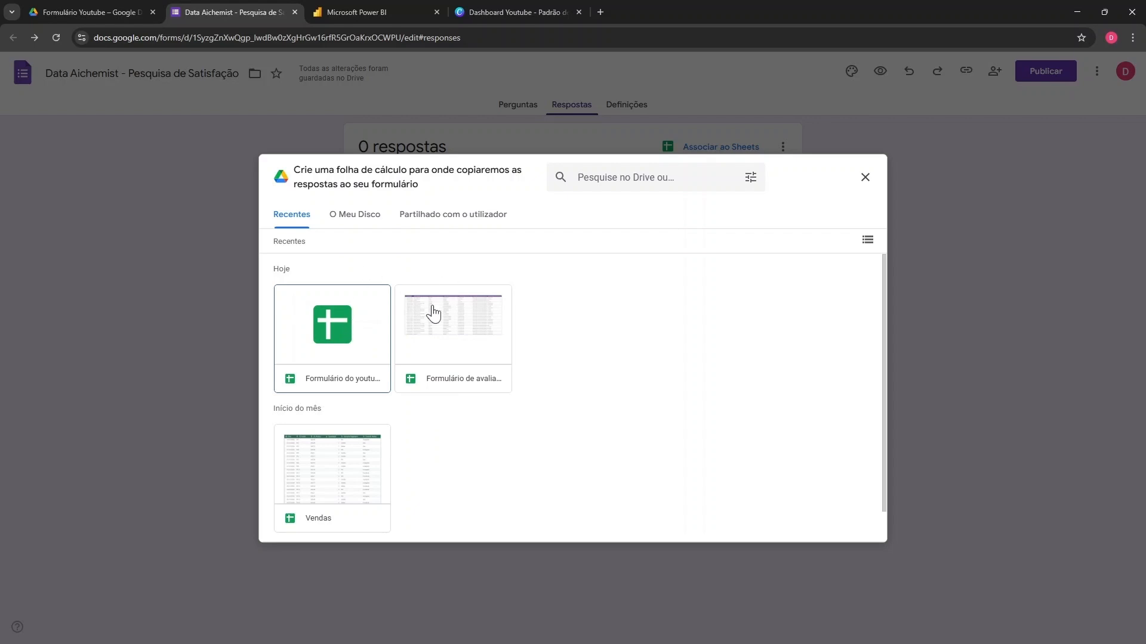
{"action": "left_click", "coordinate": [356, 350]}
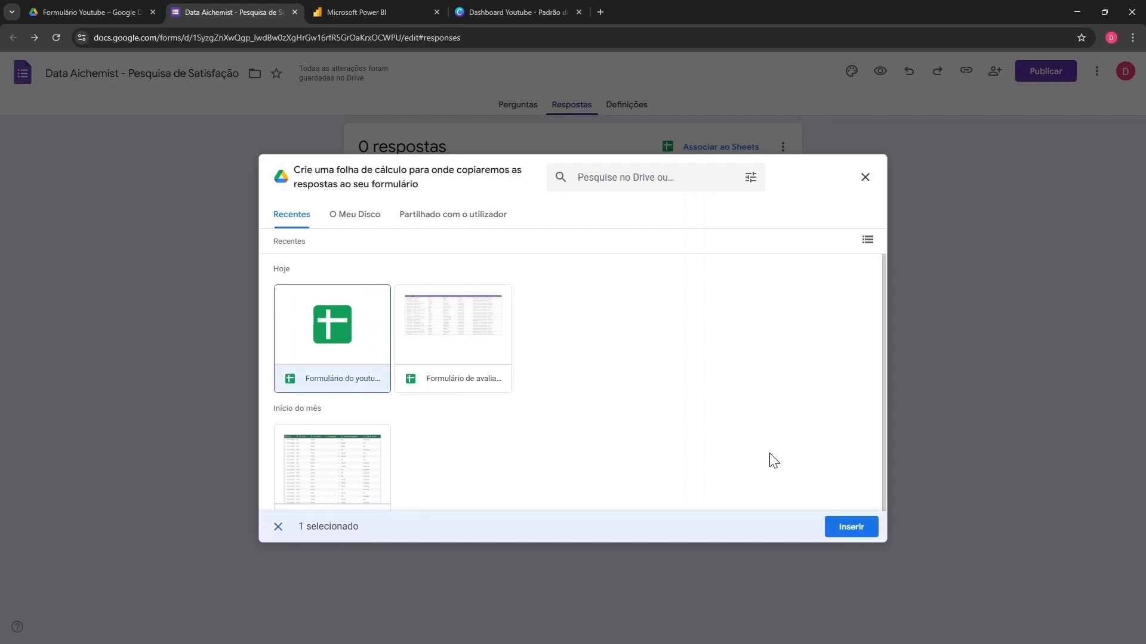
{"action": "left_click", "coordinate": [851, 527]}
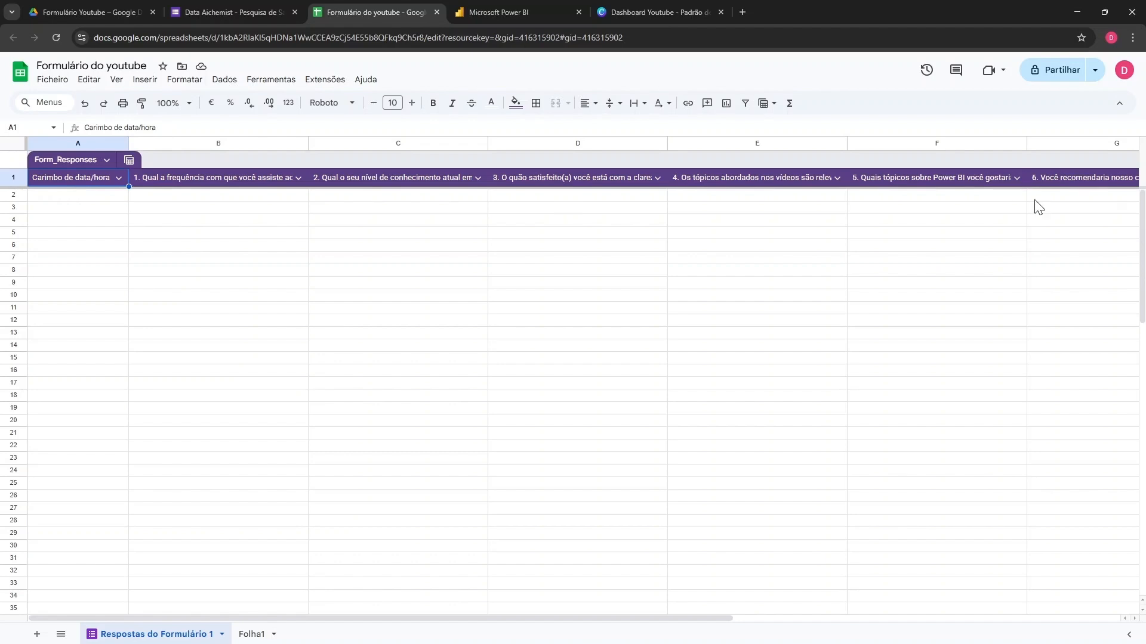
{"action": "left_click", "coordinate": [436, 12]}
Step: Reopen the Formulário do youtube spreadsheet from the Drive folder to examine its response columns, and close it
{"action": "left_click", "coordinate": [77, 9]}
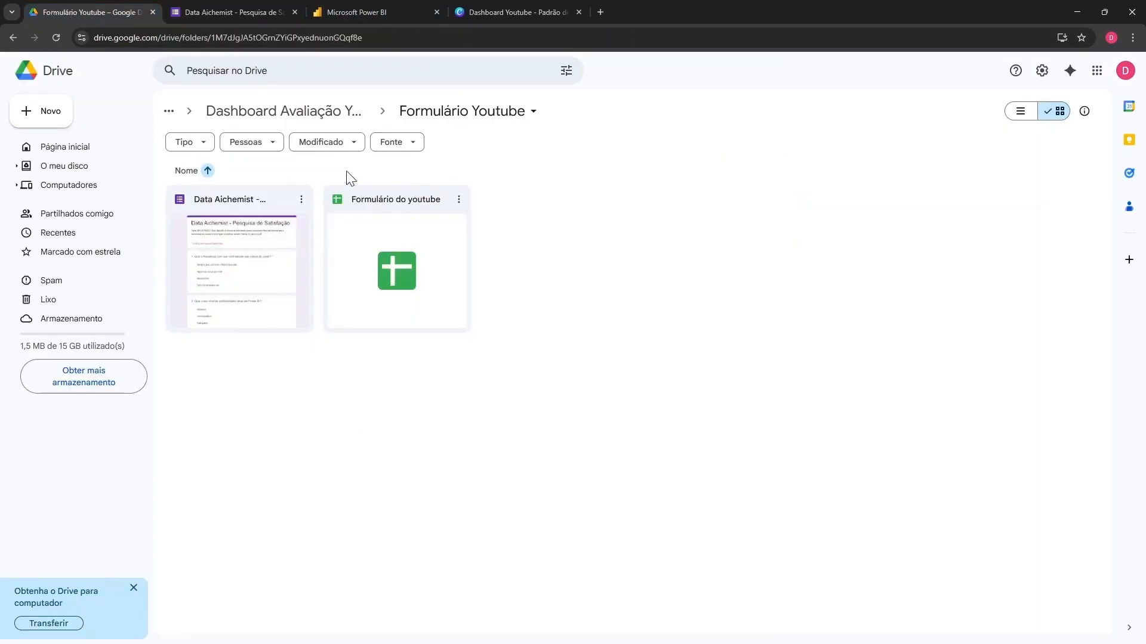
{"action": "double_click", "coordinate": [378, 247]}
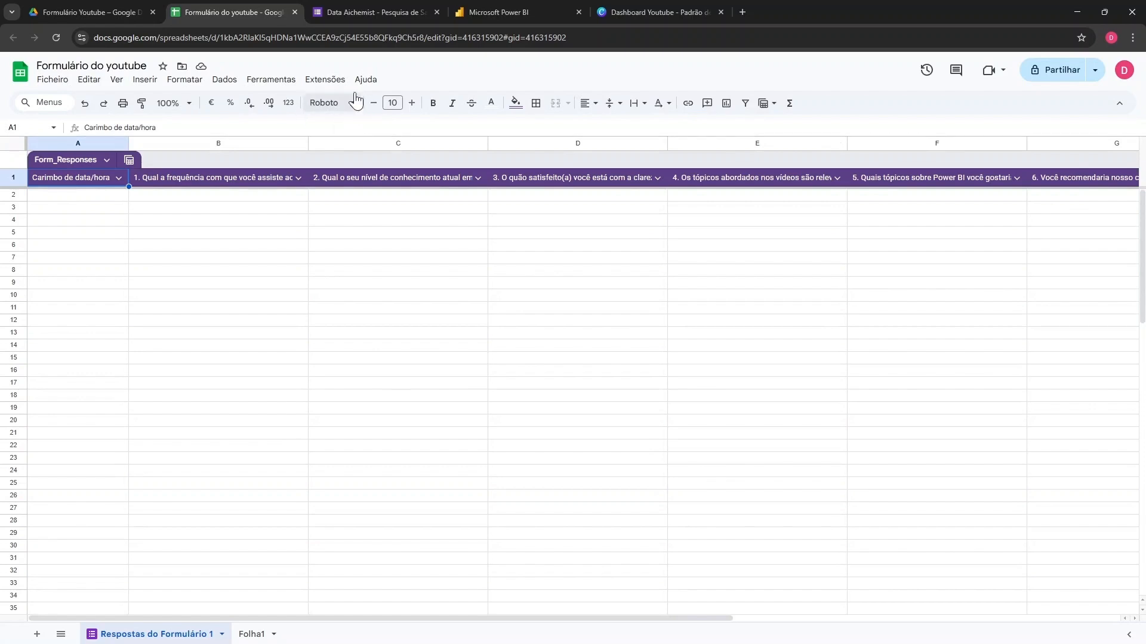
{"action": "left_click", "coordinate": [295, 13]}
Step: Publish the form after reviewing its access settings, keeping respondents as anyone with the link
{"action": "left_click", "coordinate": [263, 12]}
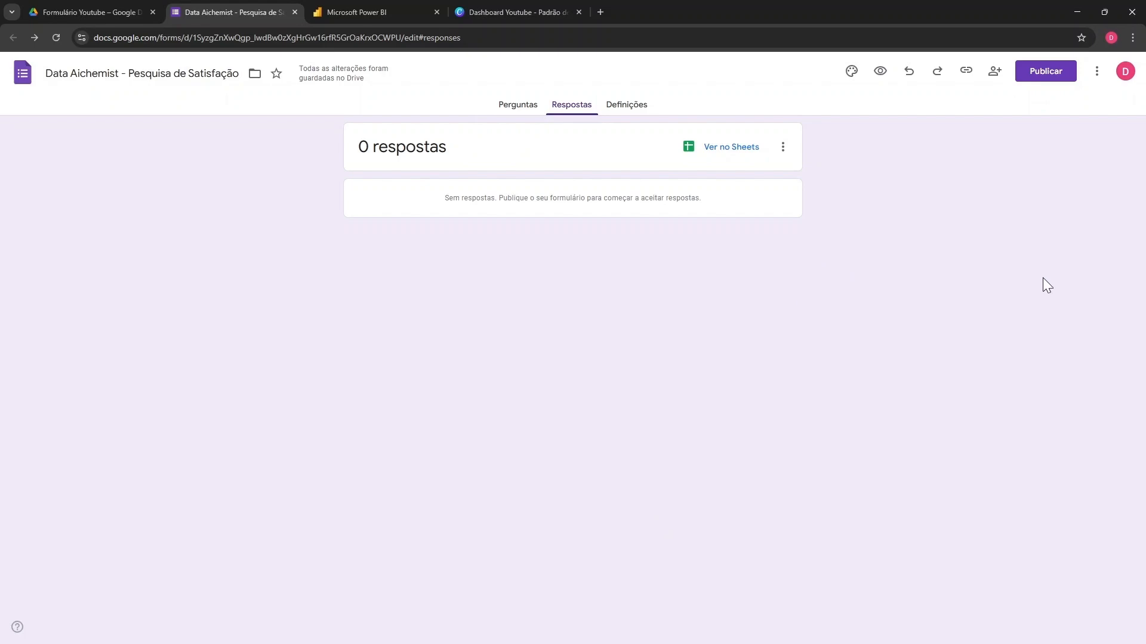
{"action": "left_click", "coordinate": [1050, 78]}
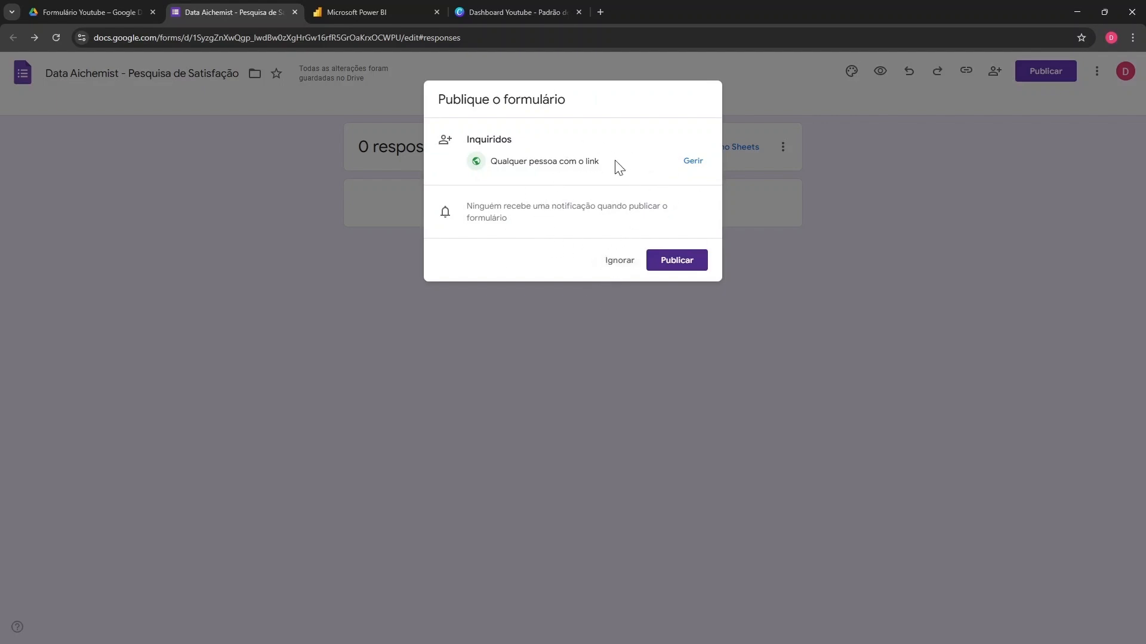
{"action": "left_click", "coordinate": [688, 167]}
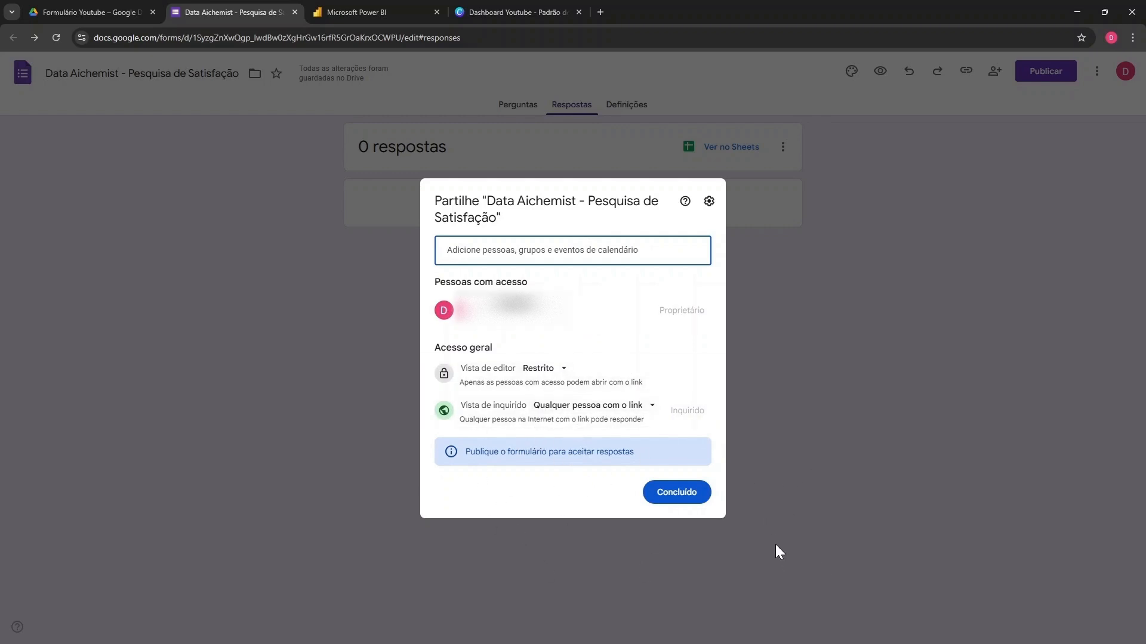
{"action": "left_click", "coordinate": [690, 494]}
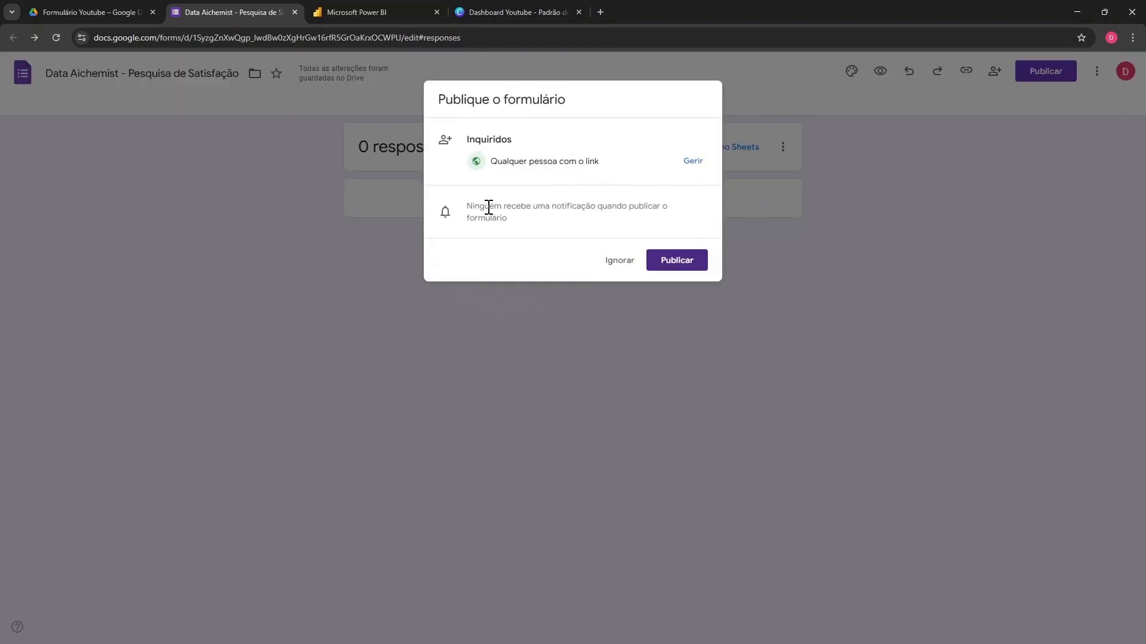
{"action": "left_click", "coordinate": [678, 262]}
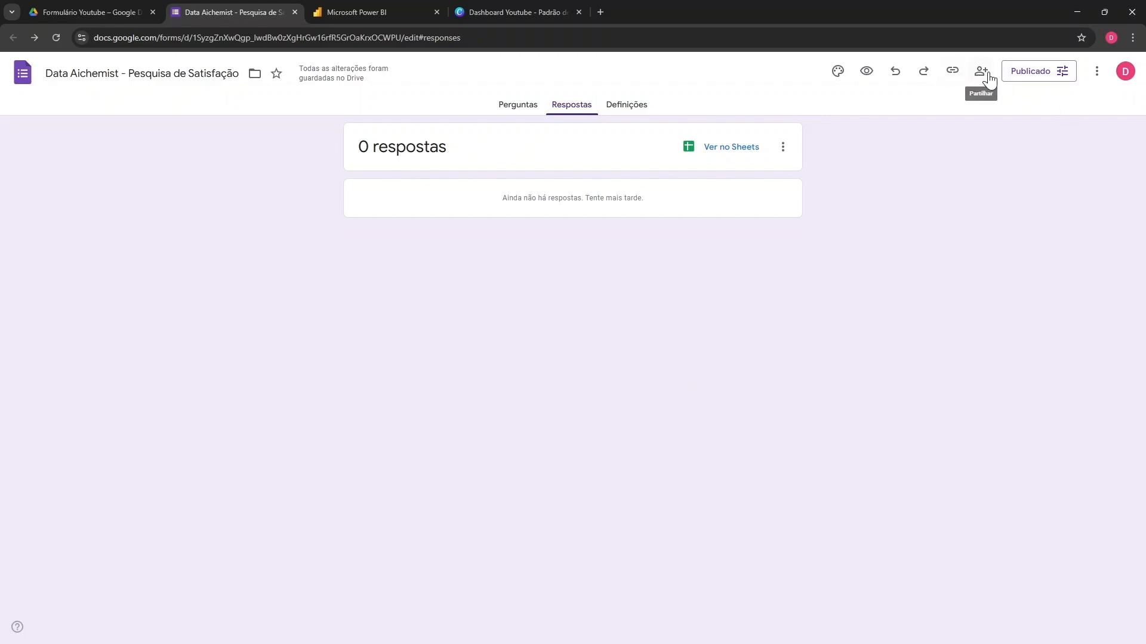
Step: Copy the form's respondent link as a shortened URL
{"action": "left_click", "coordinate": [953, 71]}
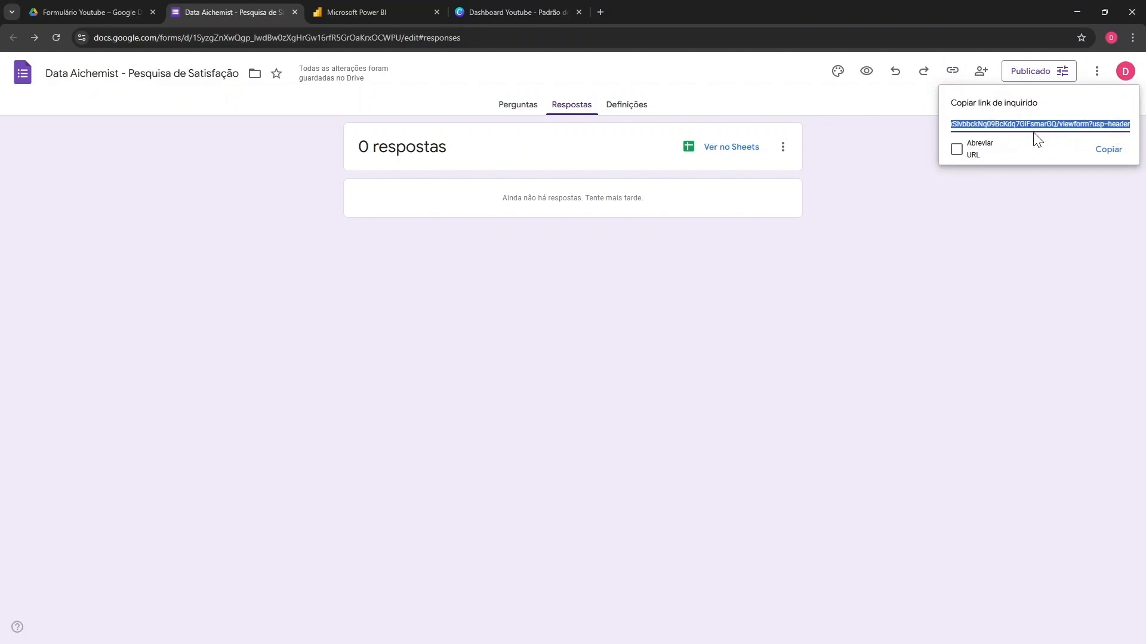
{"action": "left_click", "coordinate": [957, 150]}
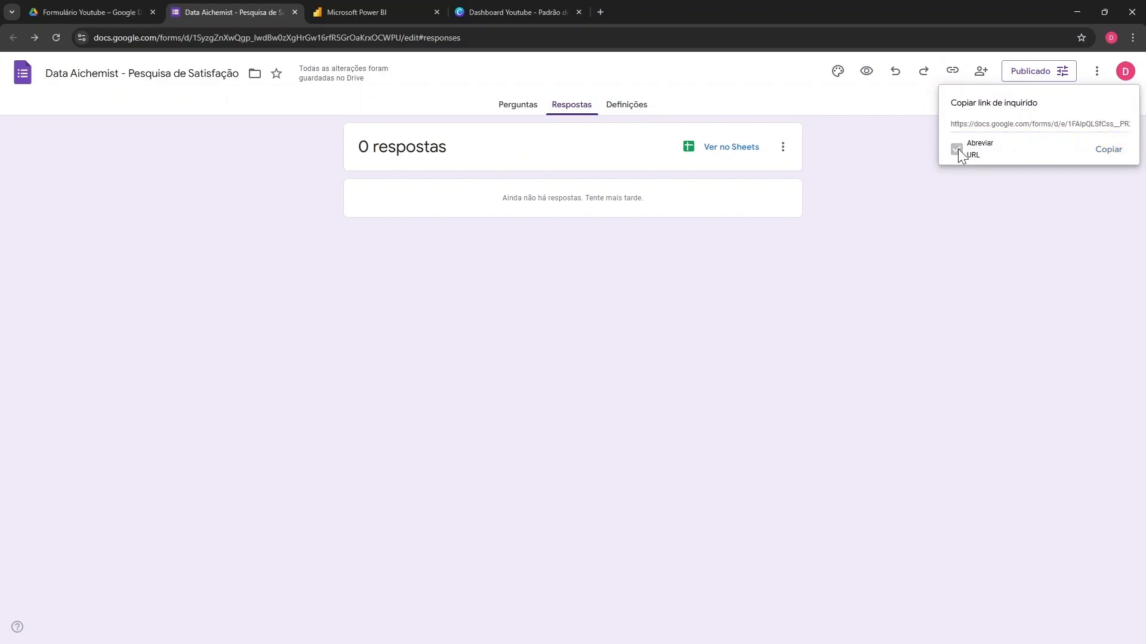
{"action": "left_click", "coordinate": [1111, 152]}
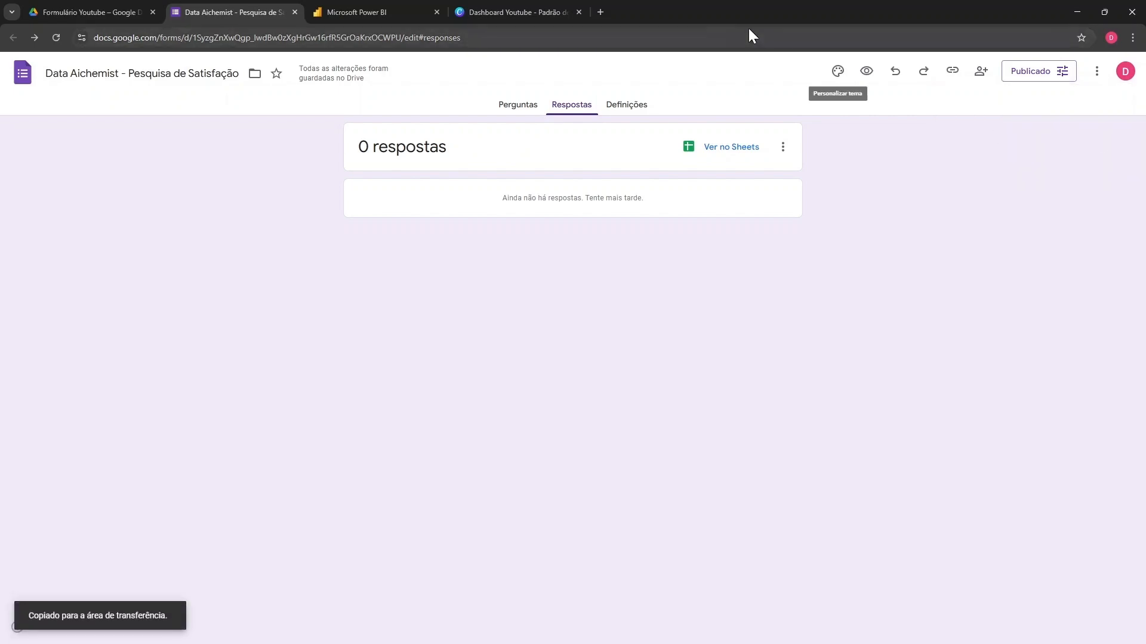
Step: Open the form's copied respondent link in a new browser tab, and again in an incognito window
{"action": "left_click", "coordinate": [600, 12]}
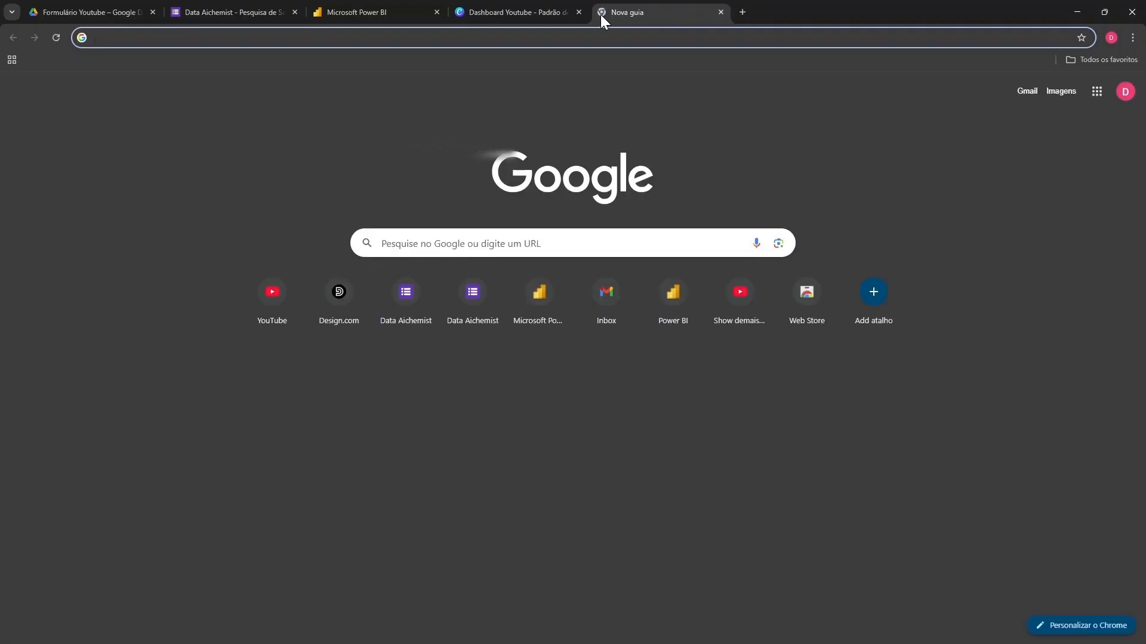
{"action": "type", "text": "https://forms.gle/kHWyLwh8GBbGLUXD6"}
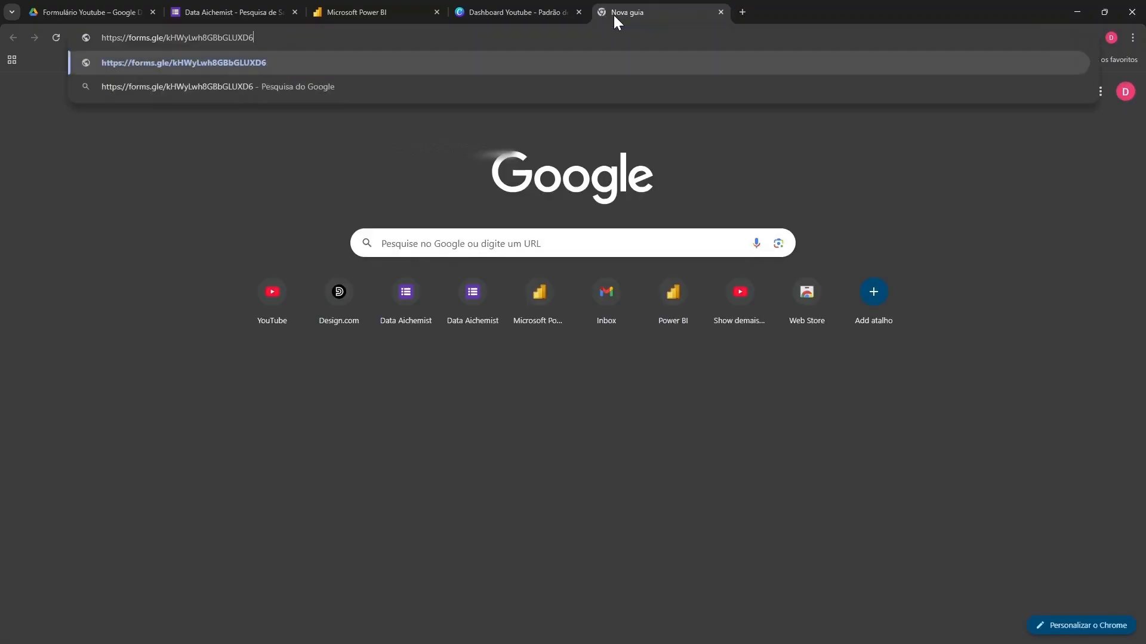
{"action": "key", "text": "Return"}
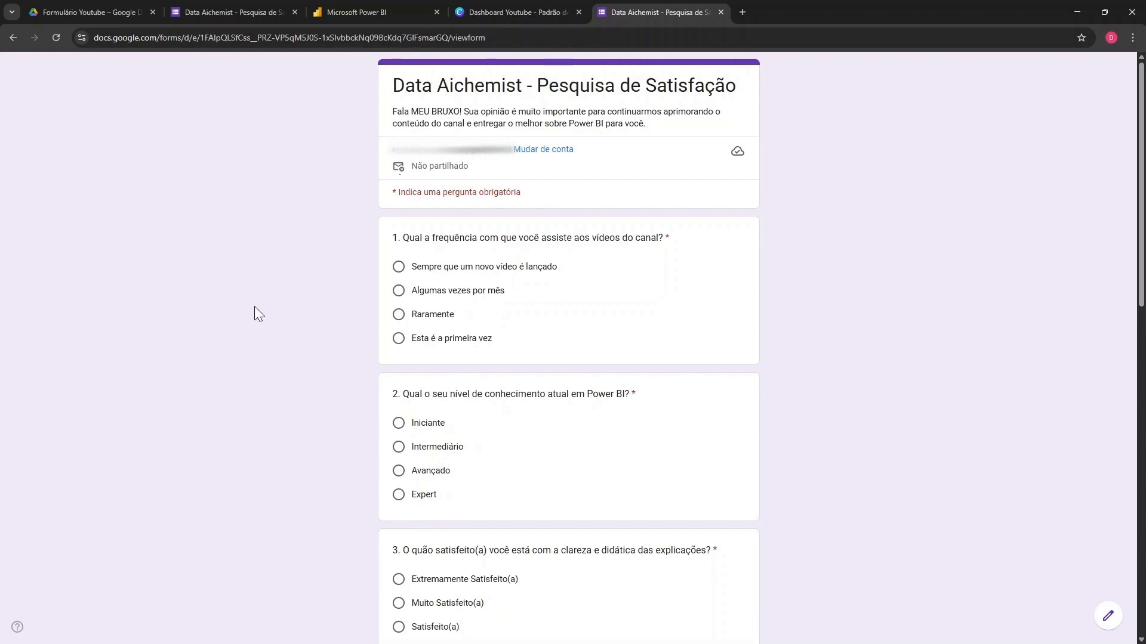
{"action": "key", "text": "ctrl+shift+n"}
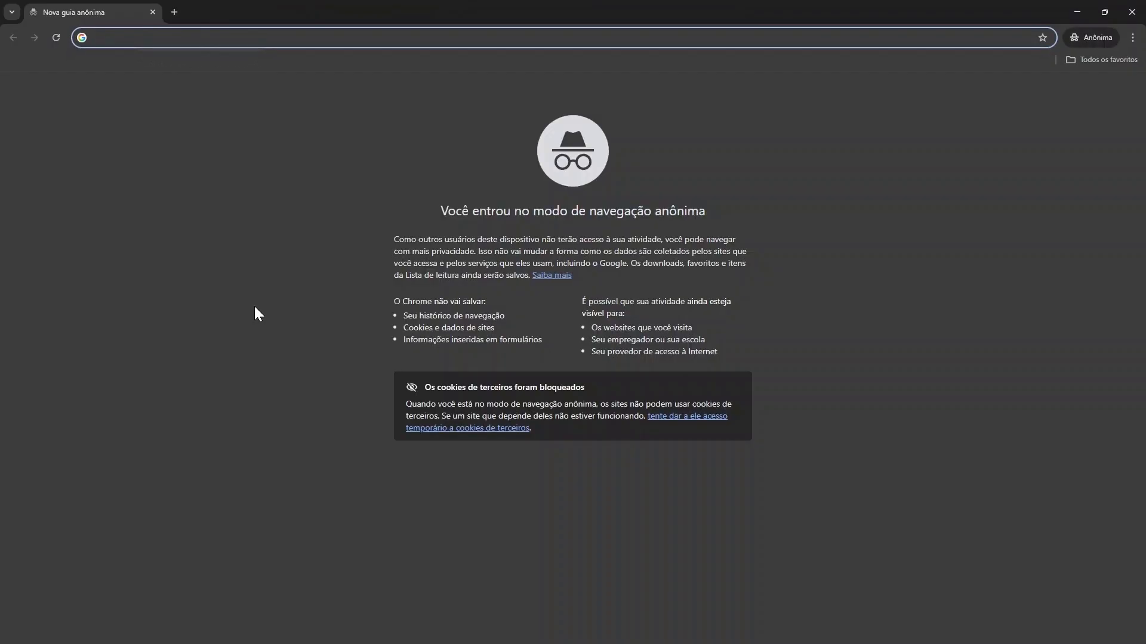
{"action": "type", "text": "https://forms.gle/kHWyLwh8GBbGLUXD6"}
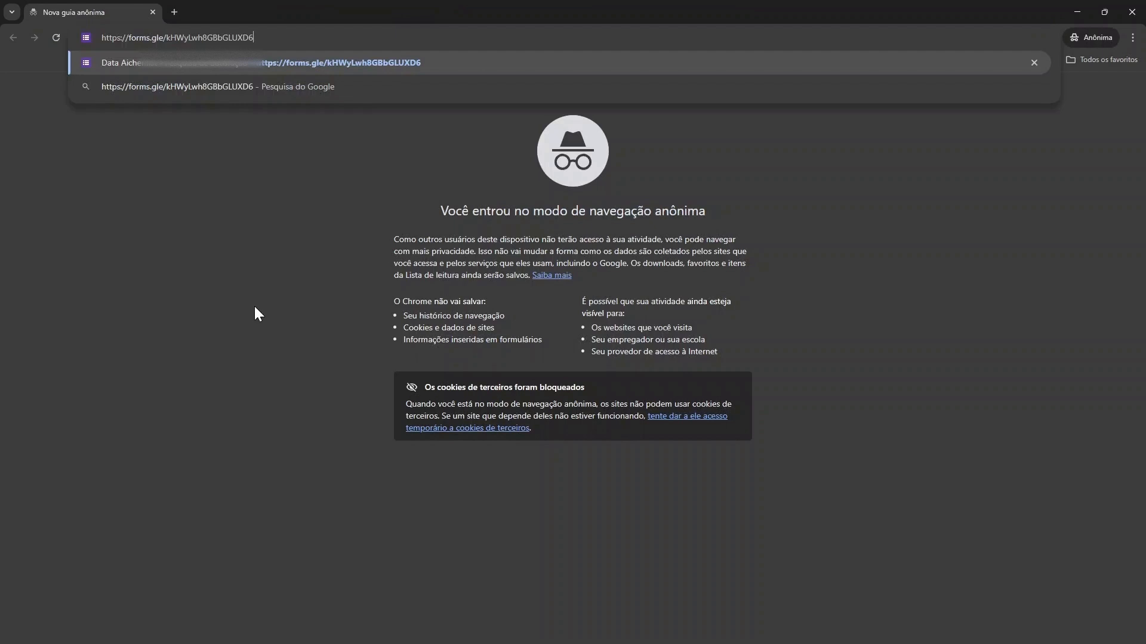
{"action": "key", "text": "Return"}
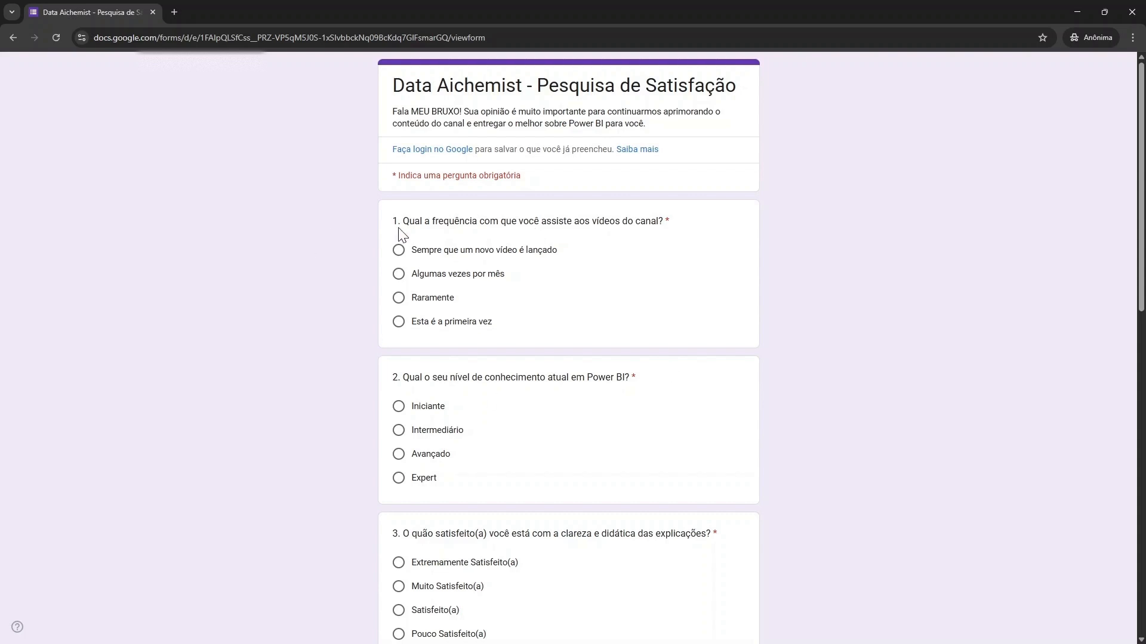
Step: Answer questions 1 to 4 with Algumas vezes por mês, Iniciante, Satisfeito(a) and Na maioria das vezes
{"action": "left_click", "coordinate": [398, 274]}
{"action": "left_click", "coordinate": [394, 412]}
{"action": "scroll", "coordinate": [548, 373], "scroll_direction": "down", "scroll_amount": 3}
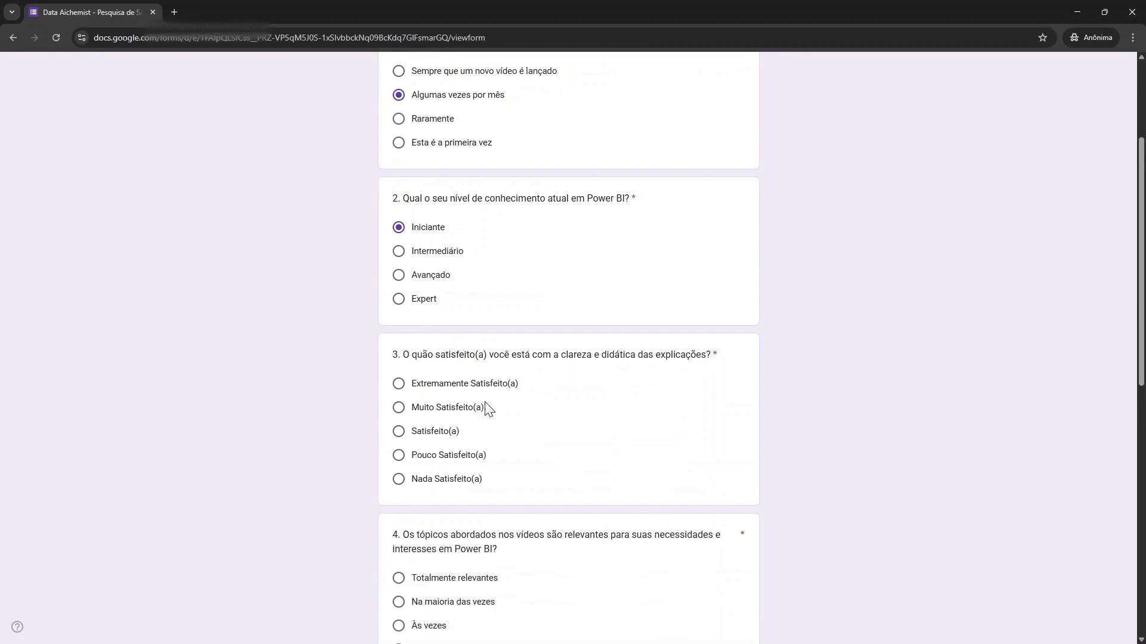
{"action": "left_click", "coordinate": [399, 432]}
{"action": "scroll", "coordinate": [621, 356], "scroll_direction": "down", "scroll_amount": 3}
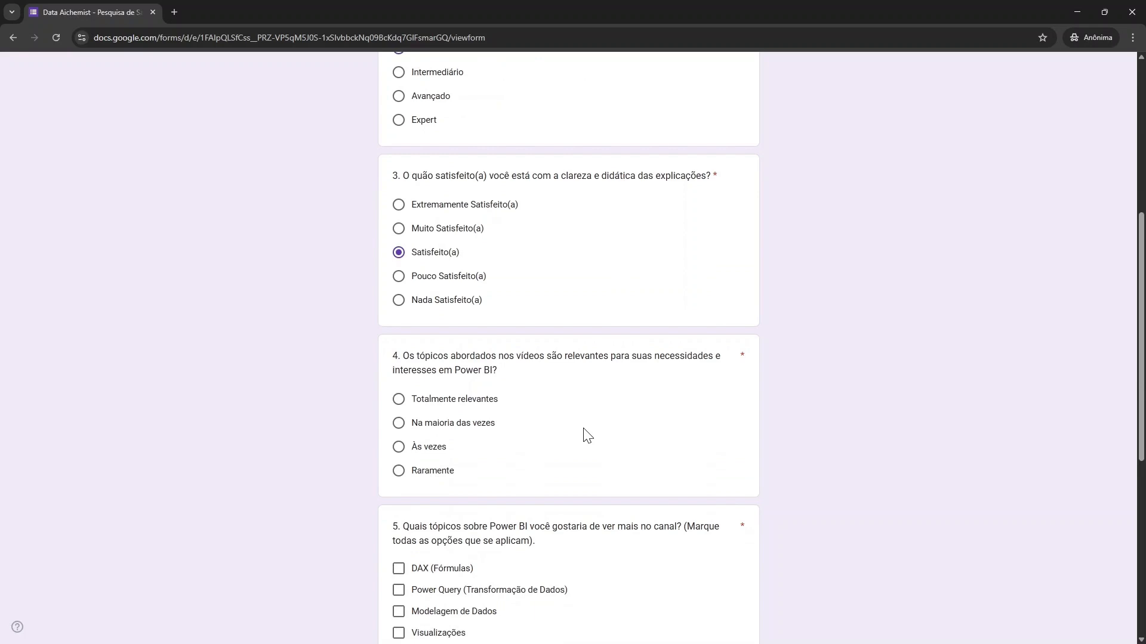
{"action": "left_click", "coordinate": [398, 423]}
Step: For question 5, select DAX (Fórmulas), Power Query (Transformação de Dados), Visualizações, Performance e Otimização and Power BI Service
{"action": "scroll", "coordinate": [627, 395], "scroll_direction": "down", "scroll_amount": 2}
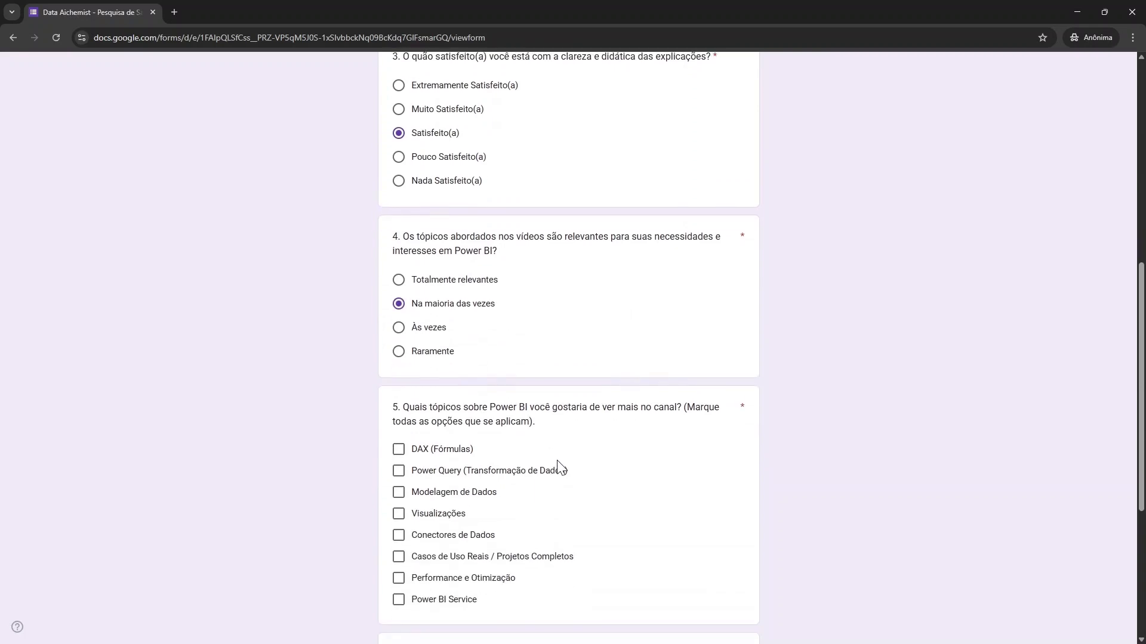
{"action": "scroll", "coordinate": [534, 458], "scroll_direction": "down", "scroll_amount": 1}
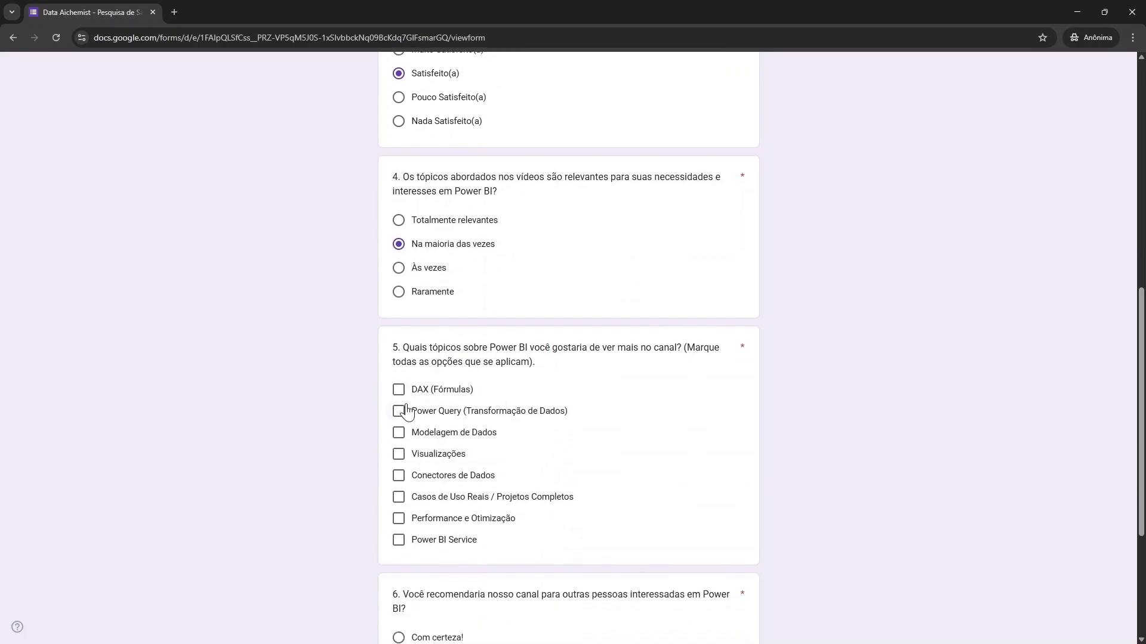
{"action": "left_click", "coordinate": [402, 391]}
{"action": "left_click", "coordinate": [399, 413]}
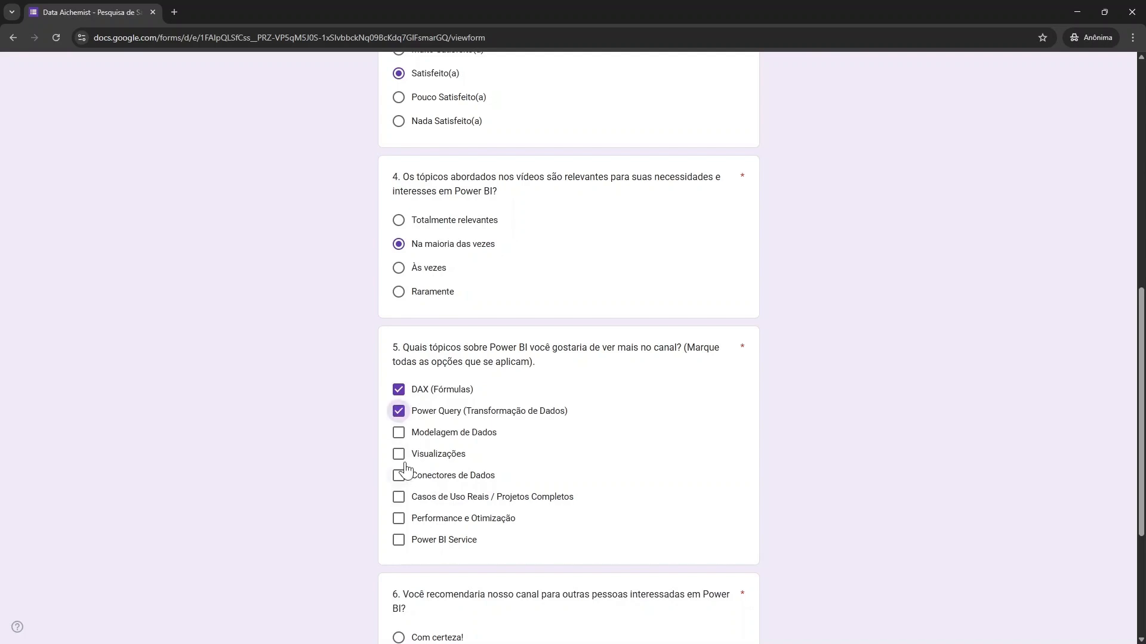
{"action": "left_click", "coordinate": [399, 456]}
{"action": "left_click", "coordinate": [399, 519]}
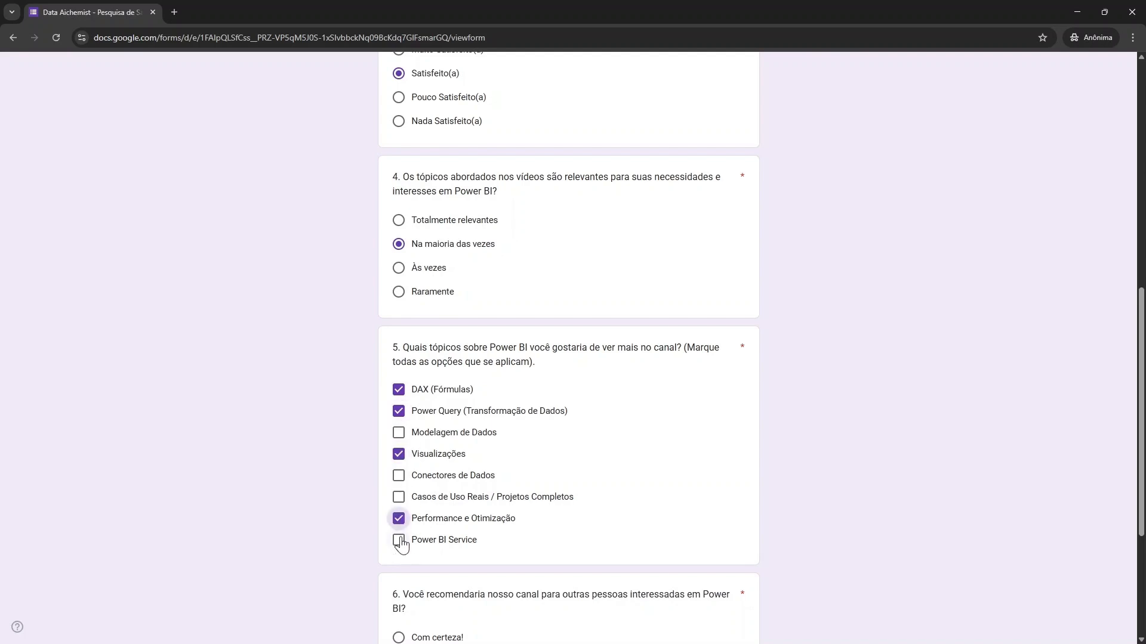
{"action": "left_click", "coordinate": [398, 539]}
Step: Answer question 6 with Provavelmente sim and submit the form
{"action": "scroll", "coordinate": [533, 471], "scroll_direction": "down", "scroll_amount": 2}
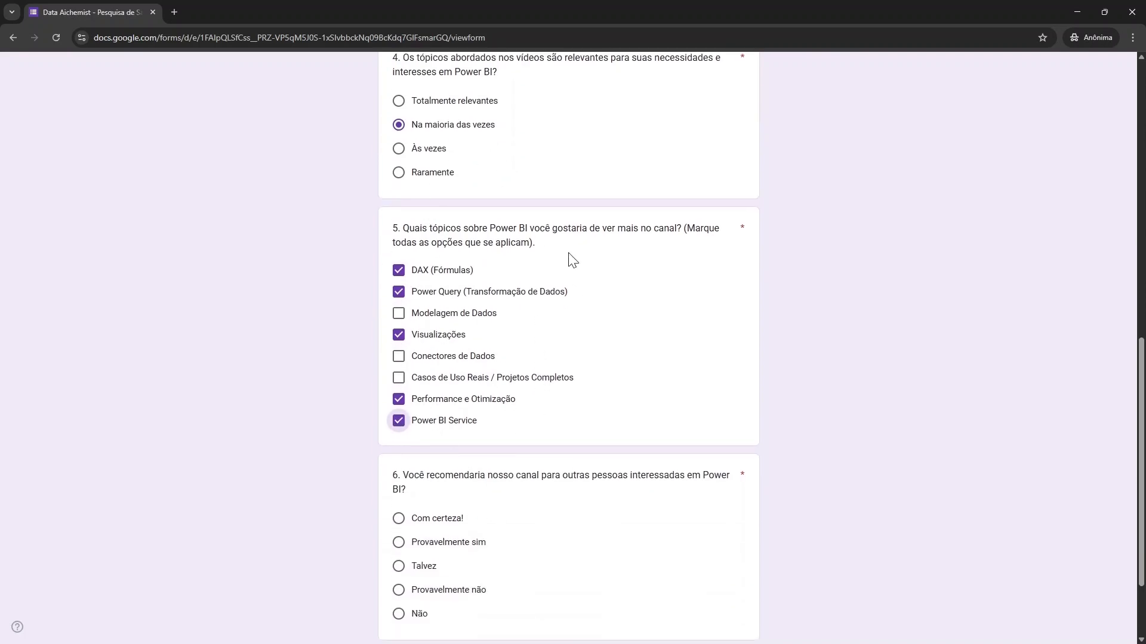
{"action": "scroll", "coordinate": [604, 415], "scroll_direction": "down", "scroll_amount": 2}
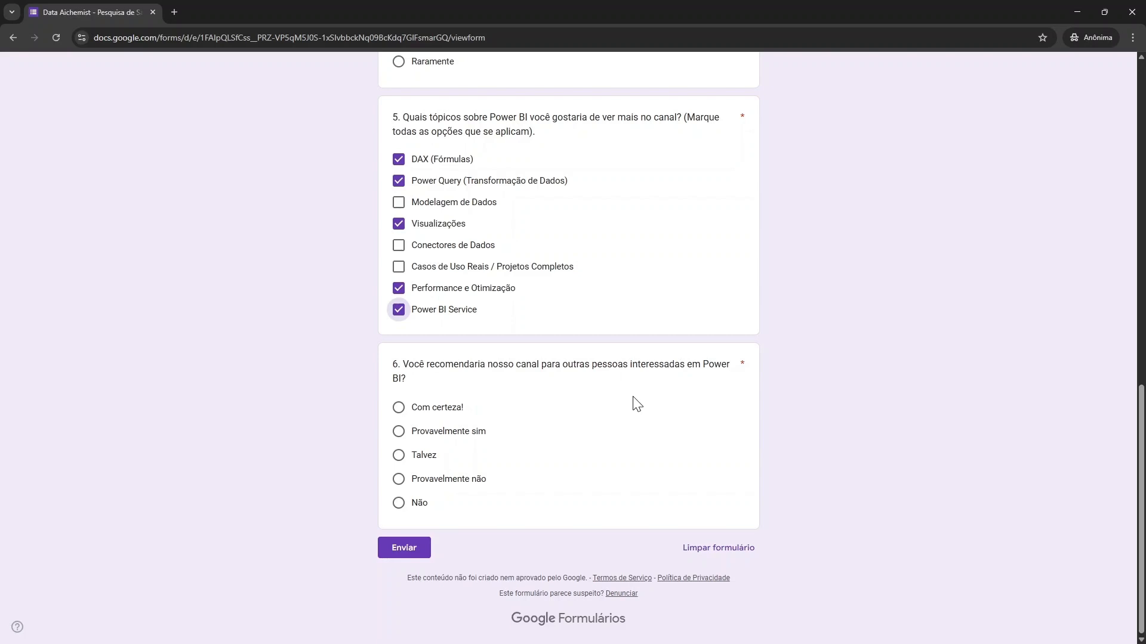
{"action": "left_click", "coordinate": [400, 439]}
{"action": "left_click", "coordinate": [411, 561]}
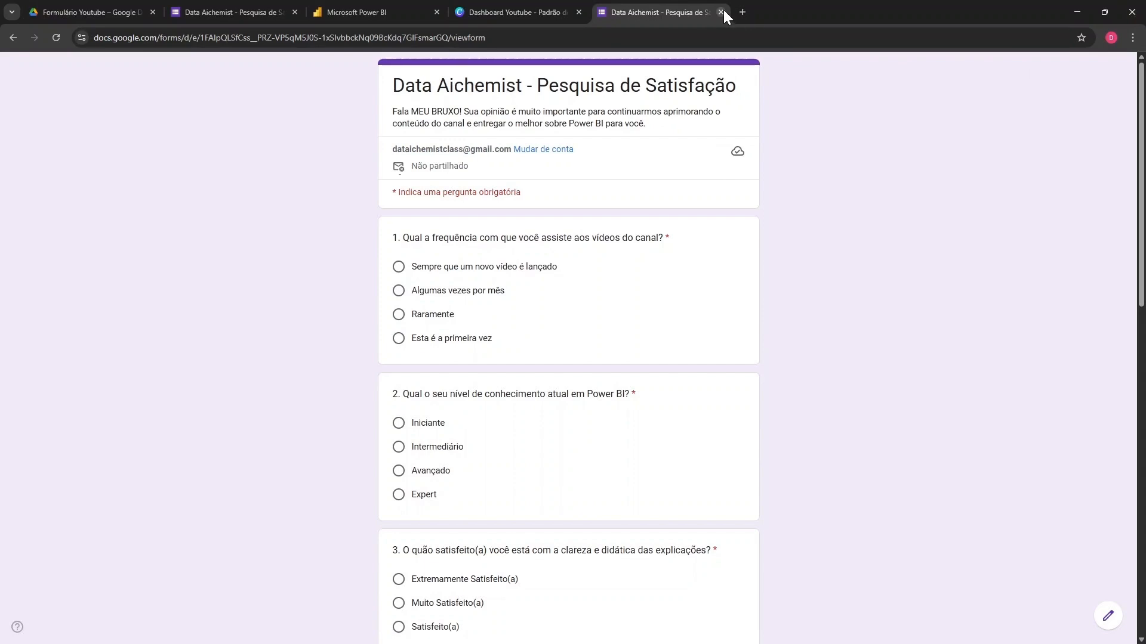
Step: Close the respondent view in the main browser window and examine the response summary charts for all six questions in the form editor
{"action": "left_click", "coordinate": [721, 12]}
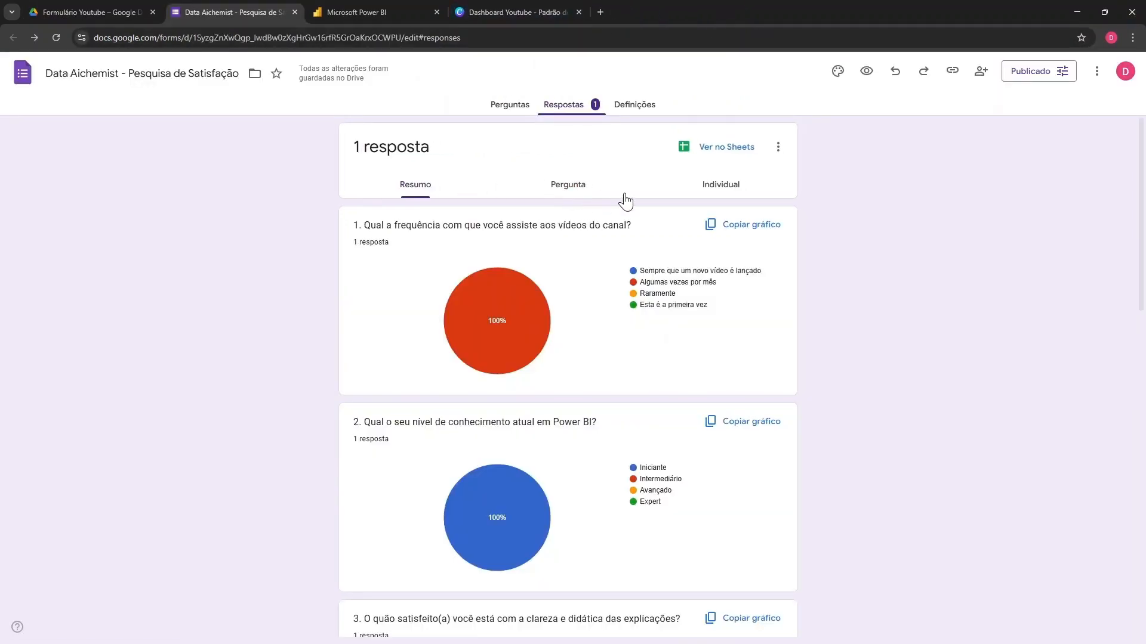
{"action": "mouse_move", "coordinate": [453, 359]}
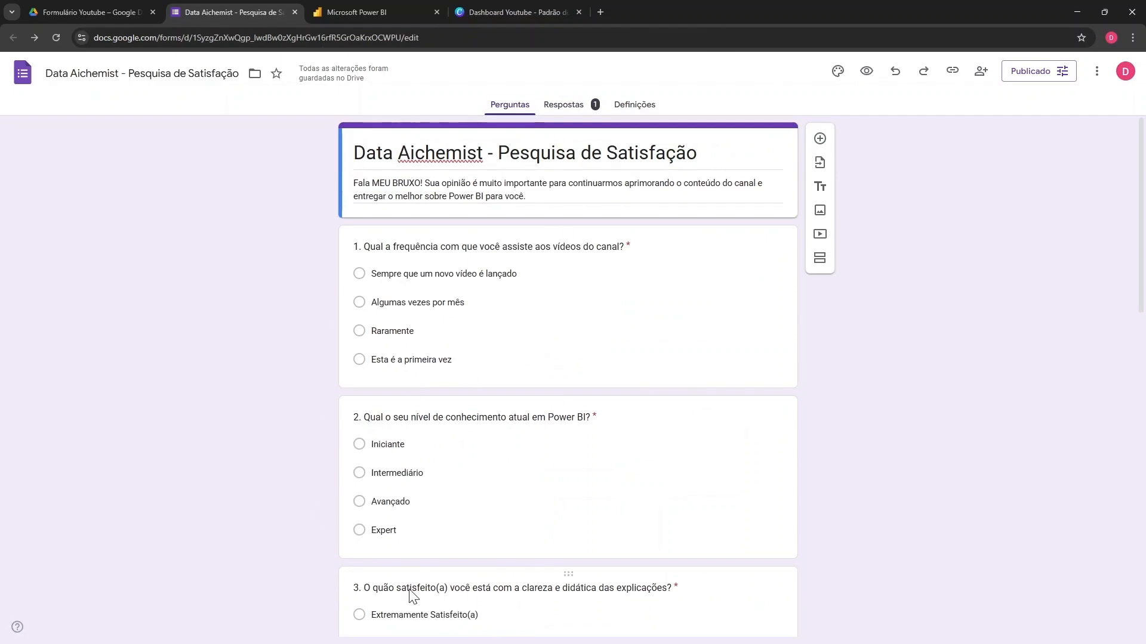
{"action": "left_click", "coordinate": [563, 105]}
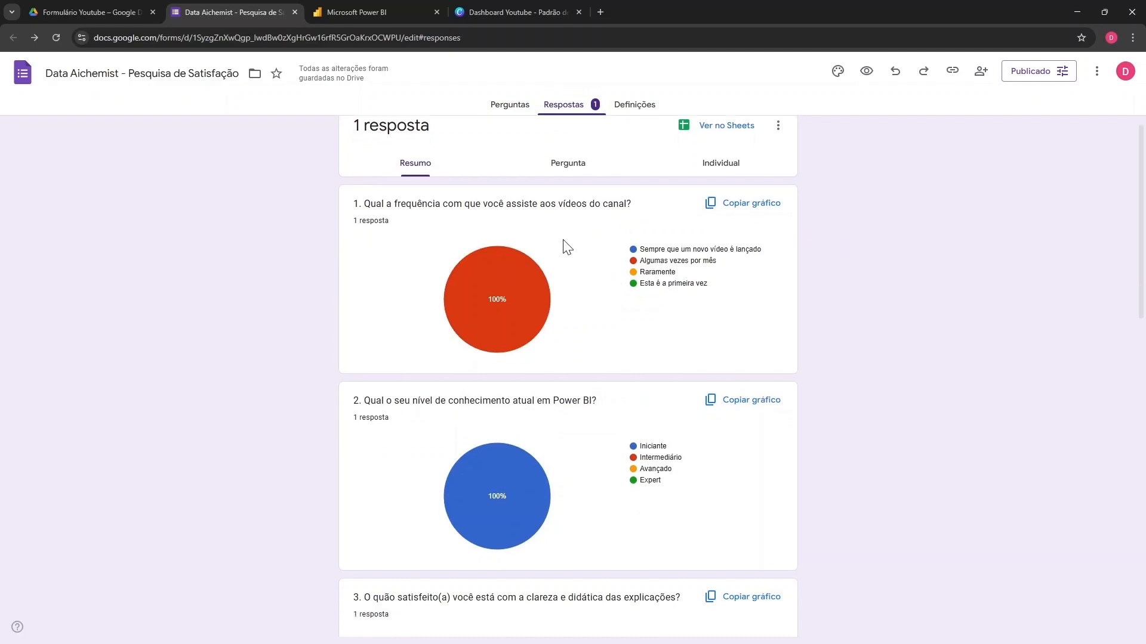
{"action": "scroll", "coordinate": [567, 249], "scroll_direction": "down", "scroll_amount": 1}
{"action": "scroll", "coordinate": [577, 252], "scroll_direction": "up", "scroll_amount": 1}
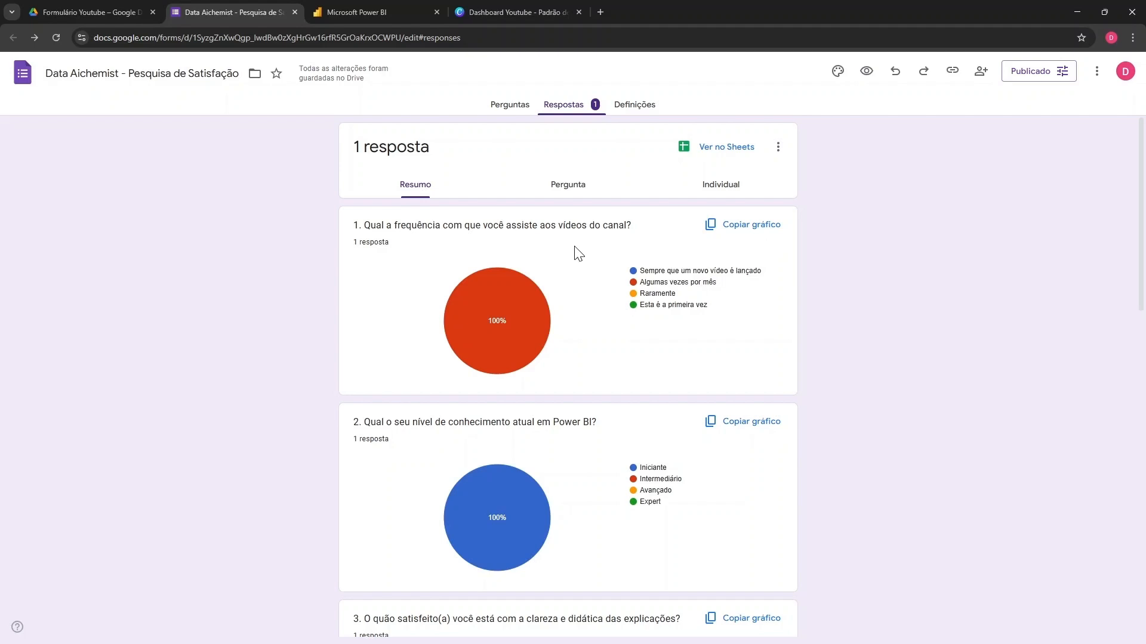
{"action": "scroll", "coordinate": [577, 253], "scroll_direction": "down", "scroll_amount": 14}
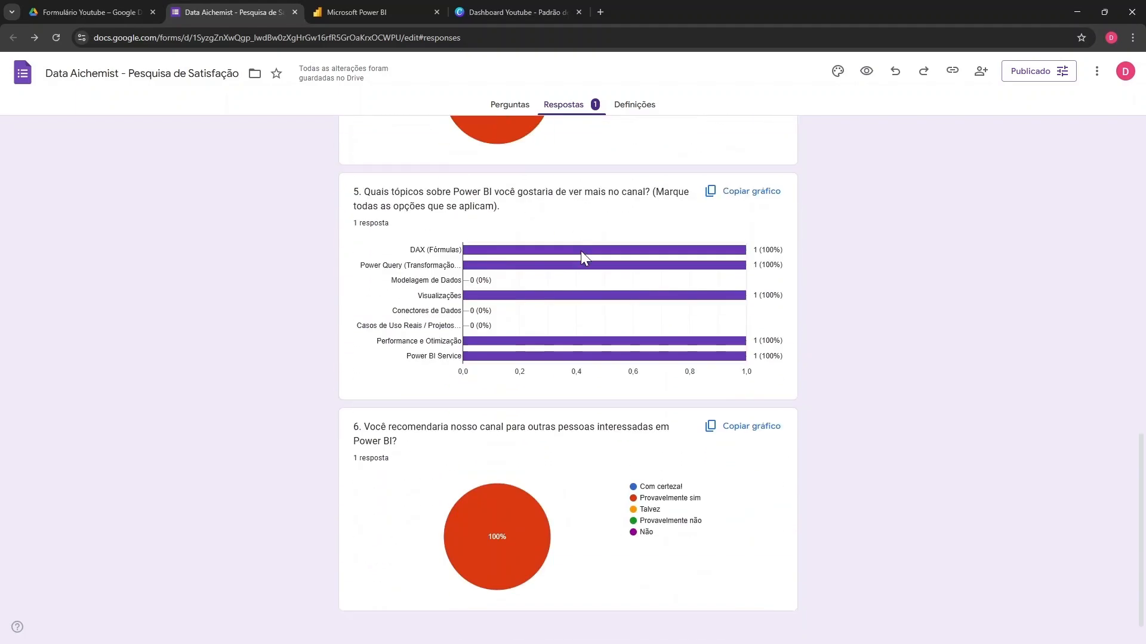
{"action": "scroll", "coordinate": [581, 251], "scroll_direction": "up", "scroll_amount": 14}
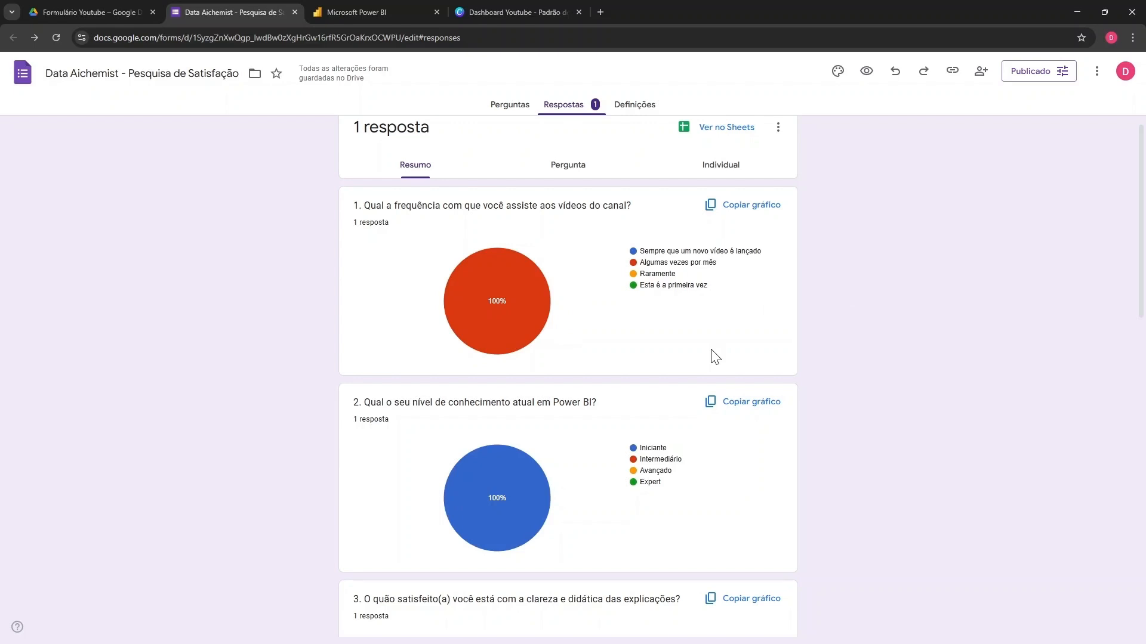
{"action": "scroll", "coordinate": [710, 297], "scroll_direction": "up", "scroll_amount": 1}
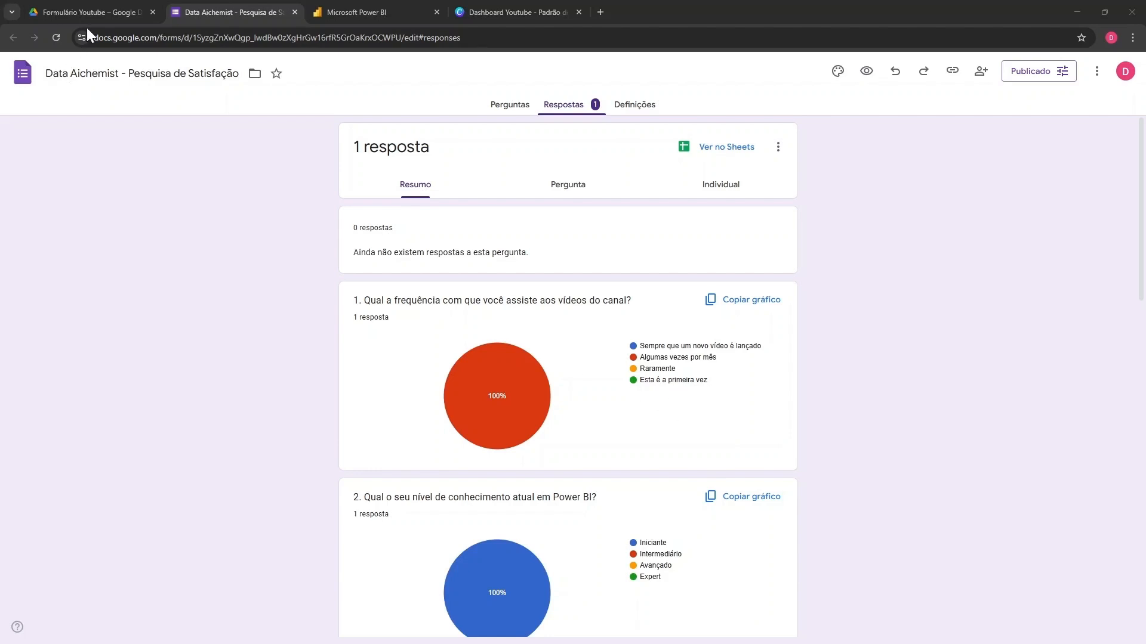
Step: Open the Formulário do youtube spreadsheet from Drive and compare its response row with the Power BI dashboard
{"action": "left_click", "coordinate": [92, 10]}
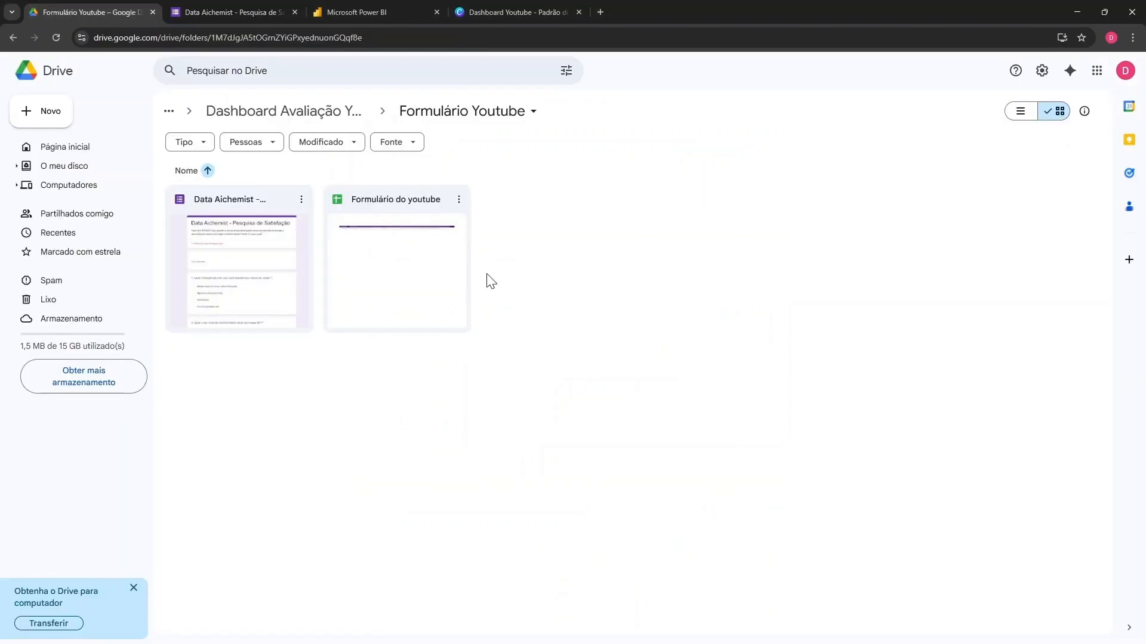
{"action": "double_click", "coordinate": [412, 265]}
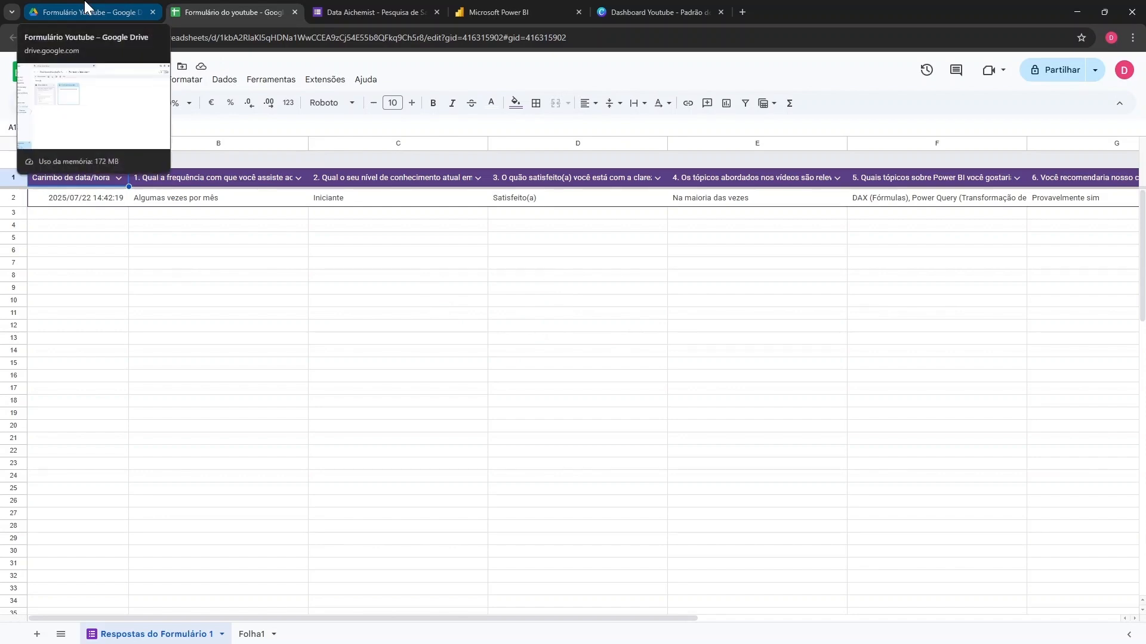
{"action": "left_click", "coordinate": [495, 12]}
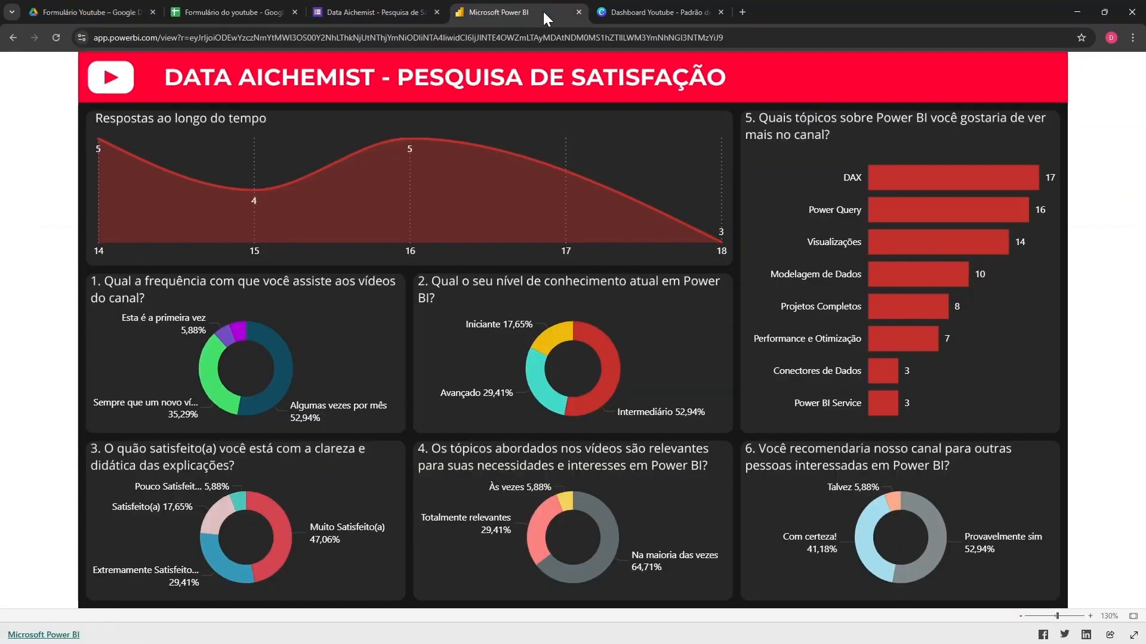
{"action": "left_click", "coordinate": [238, 14]}
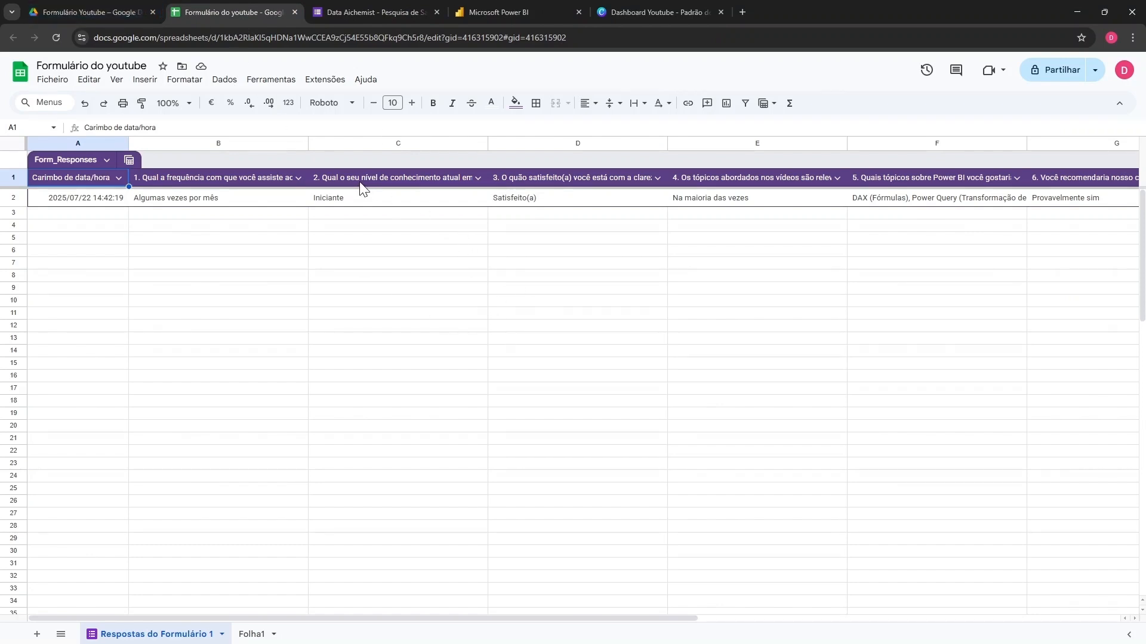
Step: Open the Formulário de avaliação do youtube spreadsheet from the Formulário folder in Drive and compare its responses with those in Formulário do youtube
{"action": "left_click", "coordinate": [137, 12]}
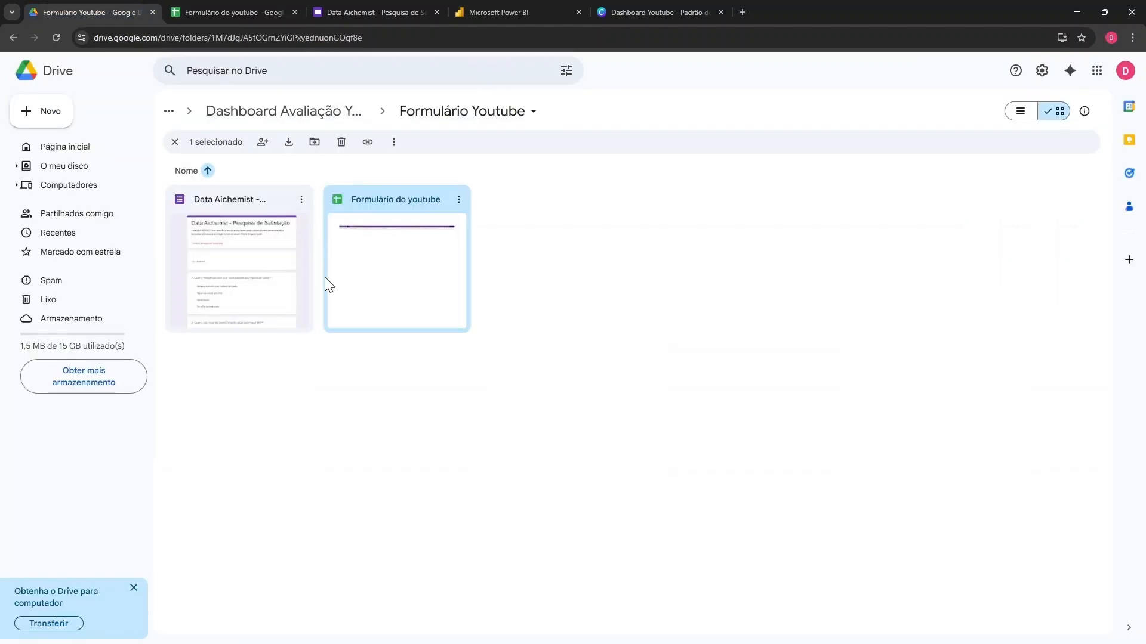
{"action": "left_click", "coordinate": [358, 110]}
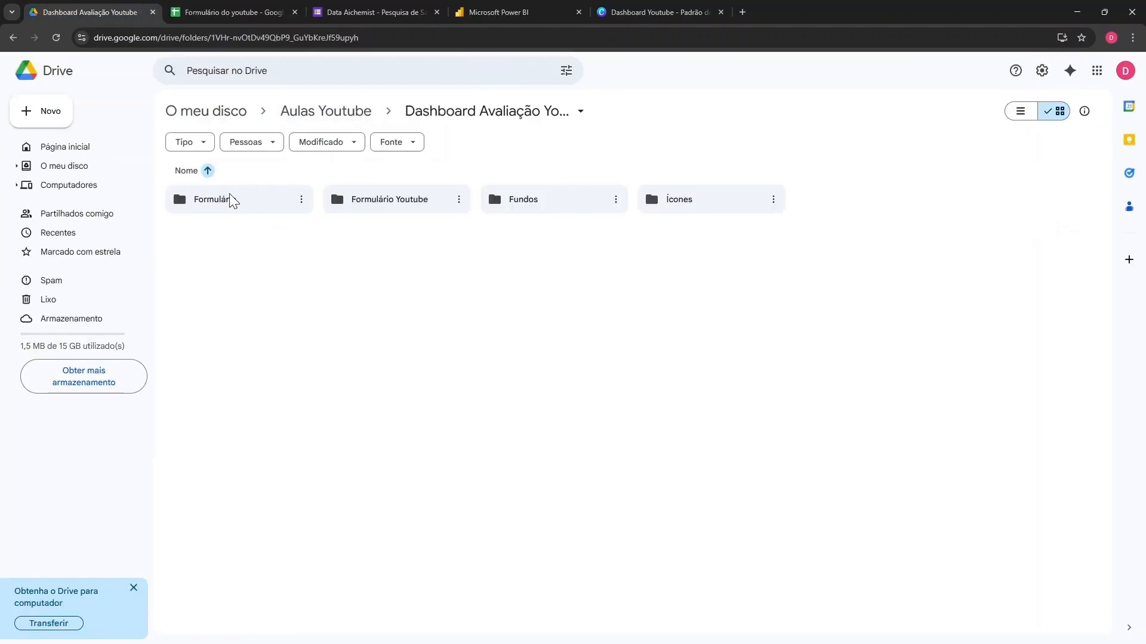
{"action": "double_click", "coordinate": [238, 200]}
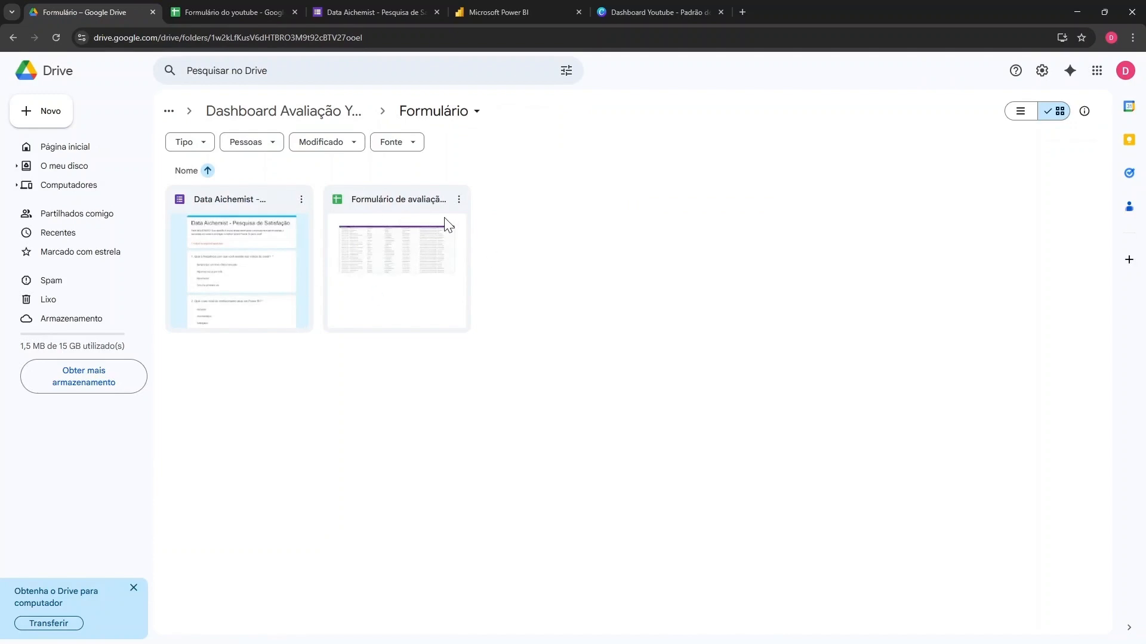
{"action": "left_click", "coordinate": [370, 258]}
{"action": "double_click", "coordinate": [368, 253]}
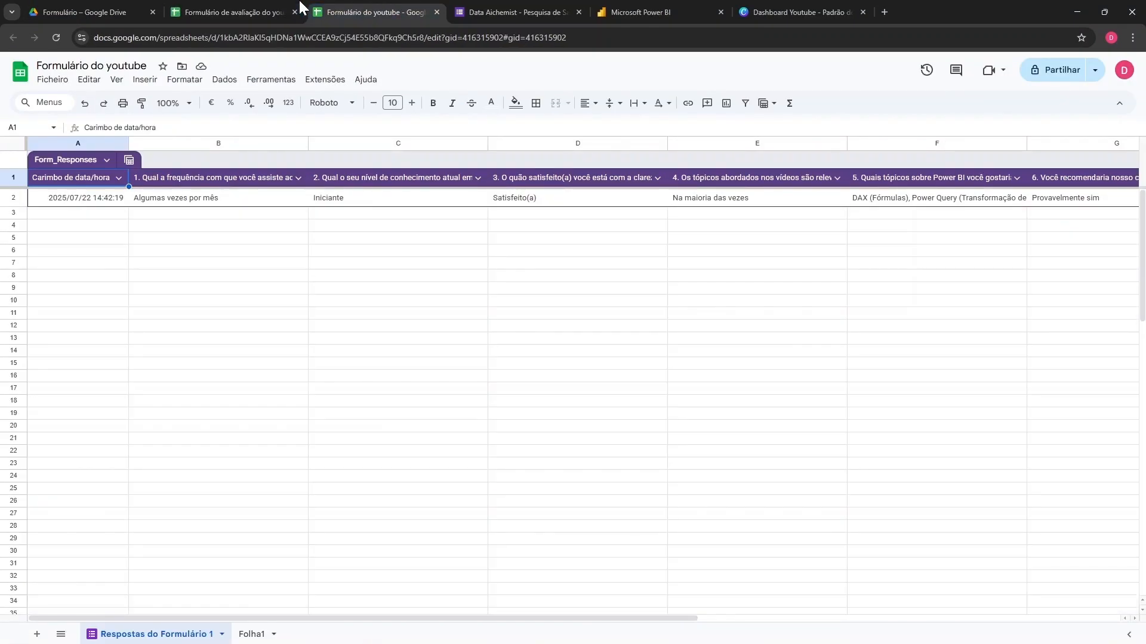
{"action": "left_click", "coordinate": [324, 8]}
{"action": "left_click", "coordinate": [259, 7]}
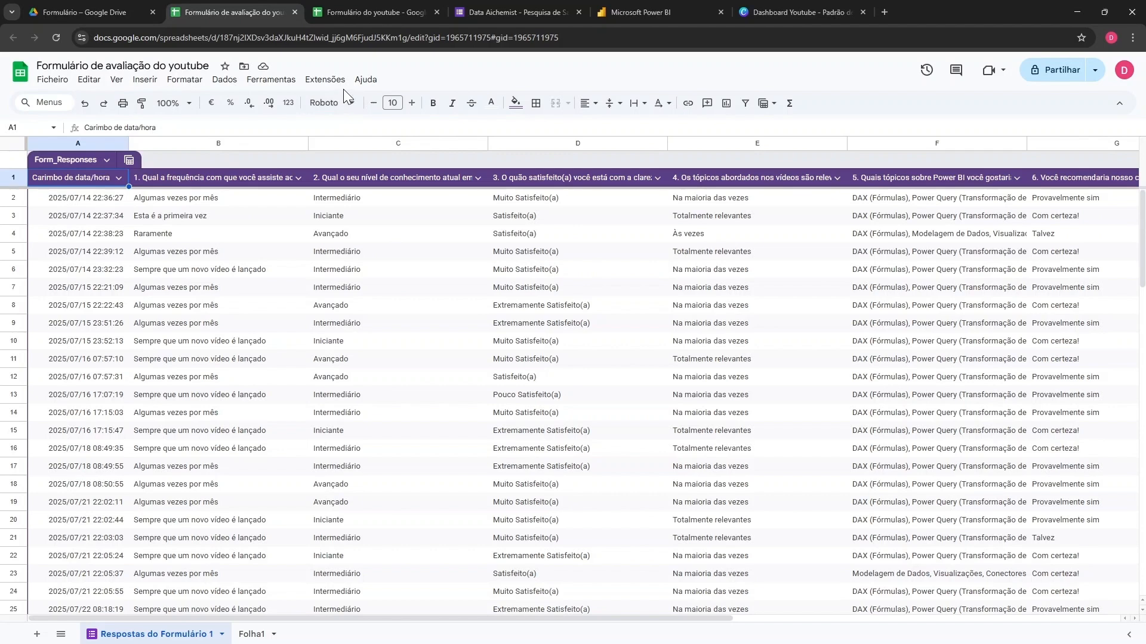
{"action": "left_click", "coordinate": [372, 12]}
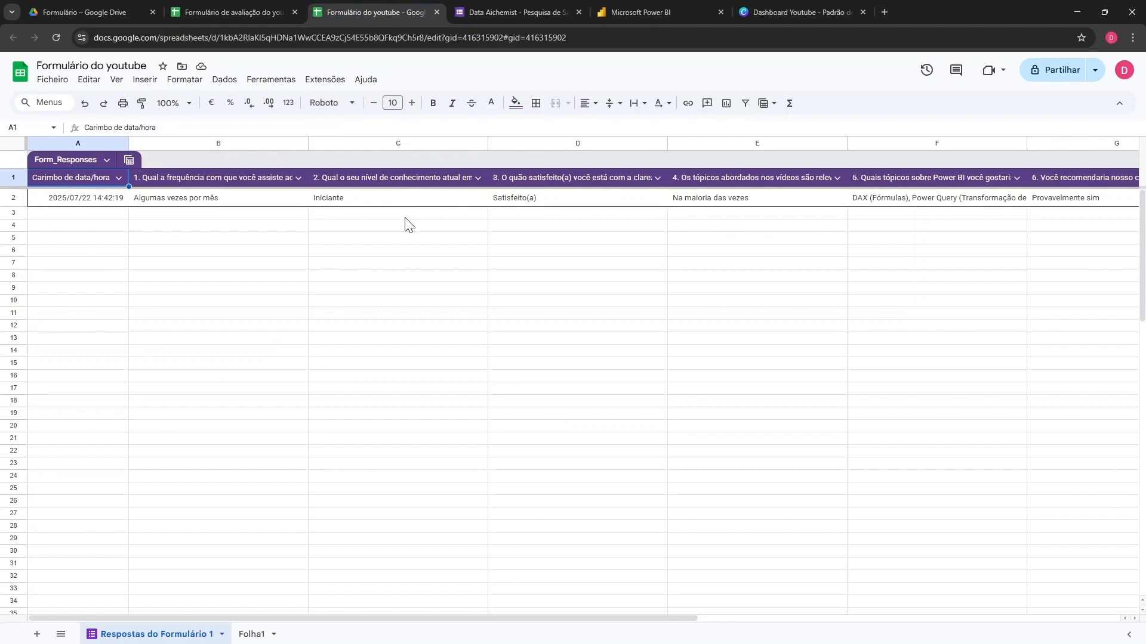
Step: Close both response spreadsheets and switch to the Power BI satisfaction survey dashboard
{"action": "left_click", "coordinate": [295, 12]}
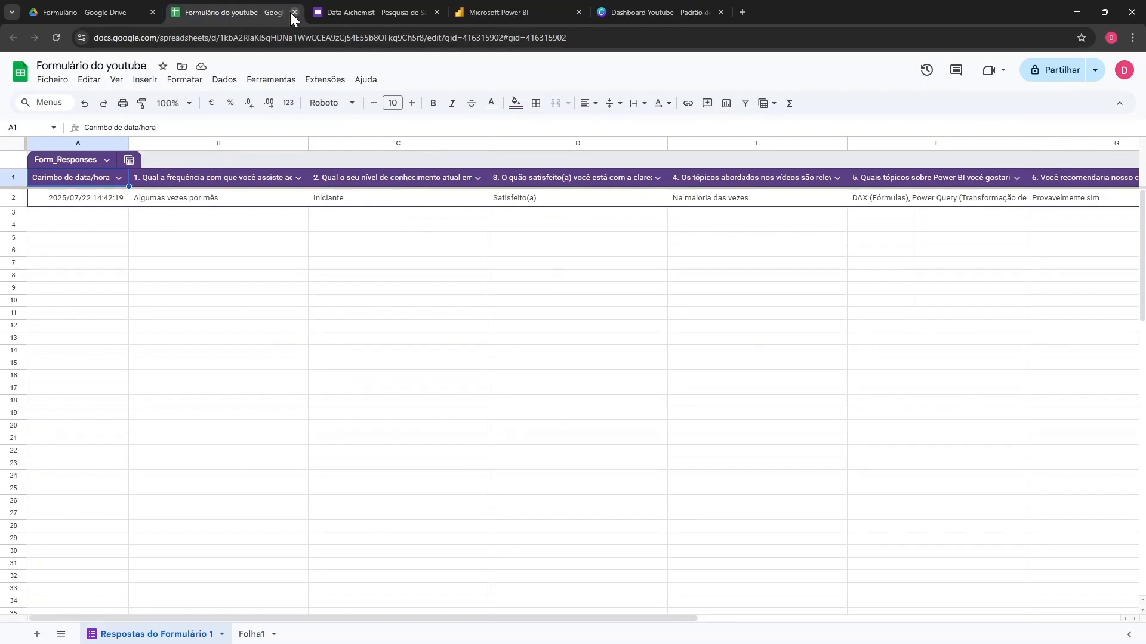
{"action": "left_click", "coordinate": [295, 12]}
{"action": "left_click", "coordinate": [98, 8]}
{"action": "left_click", "coordinate": [278, 2]}
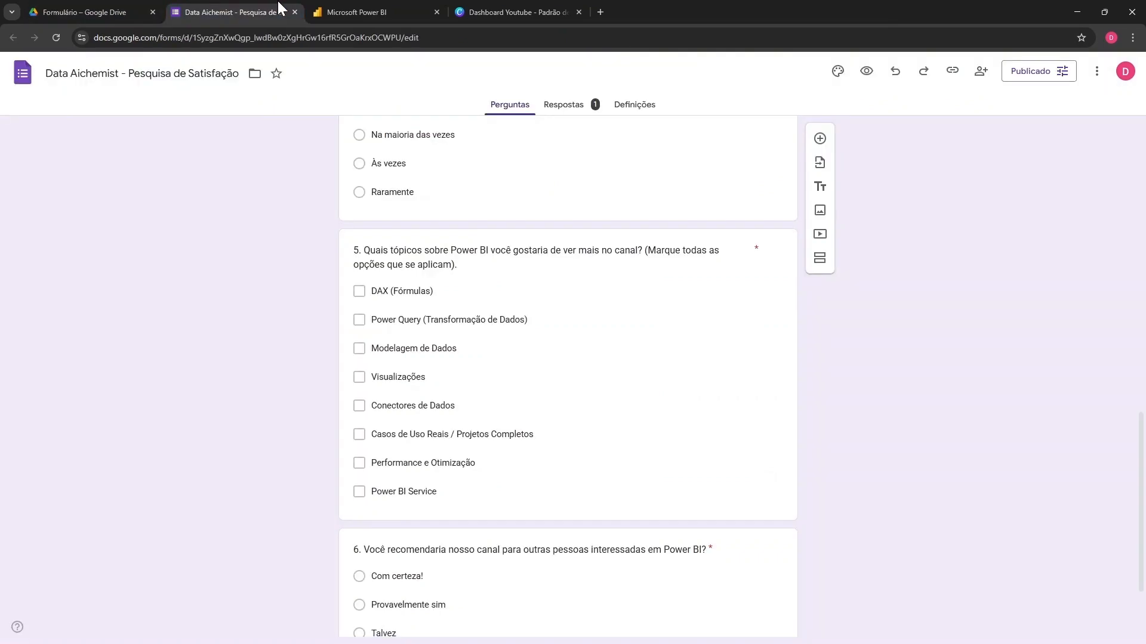
{"action": "left_click", "coordinate": [370, 7]}
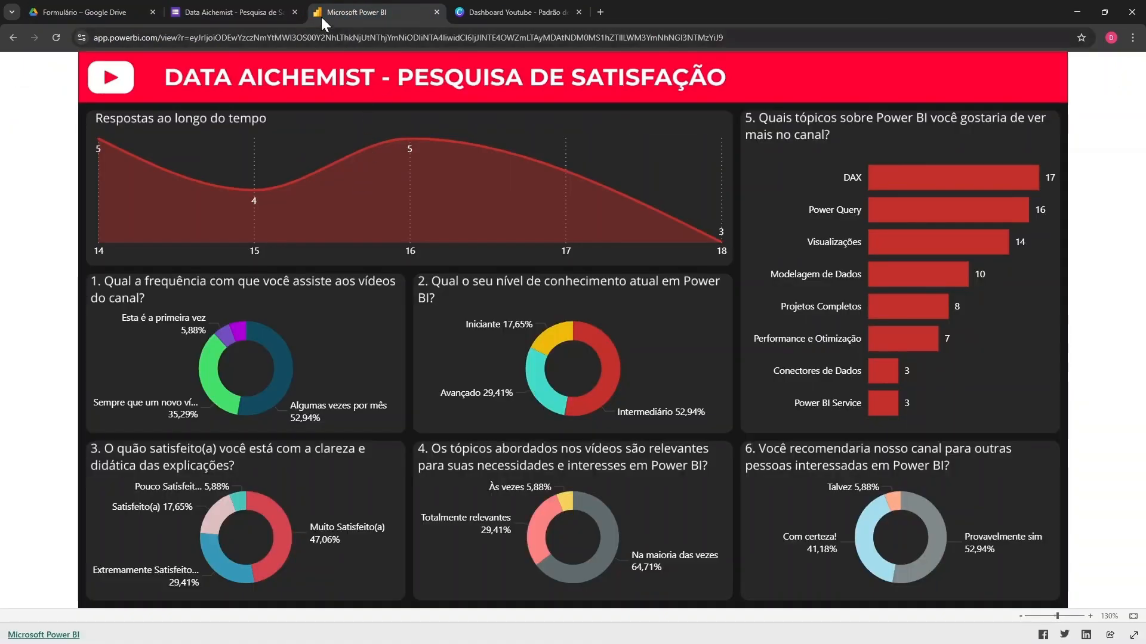
Step: Close the form editor page and collapse the Formato and Compilar panes in the blank Power BI Desktop report
{"action": "left_click", "coordinate": [295, 12]}
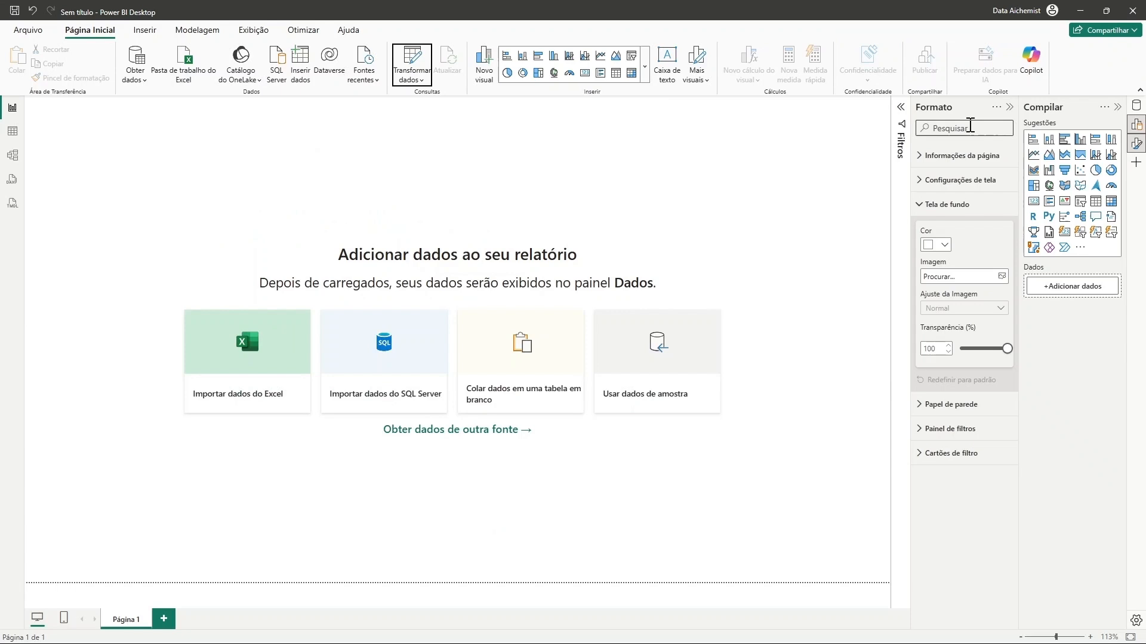
{"action": "left_click", "coordinate": [1009, 106]}
{"action": "left_click", "coordinate": [1117, 107]}
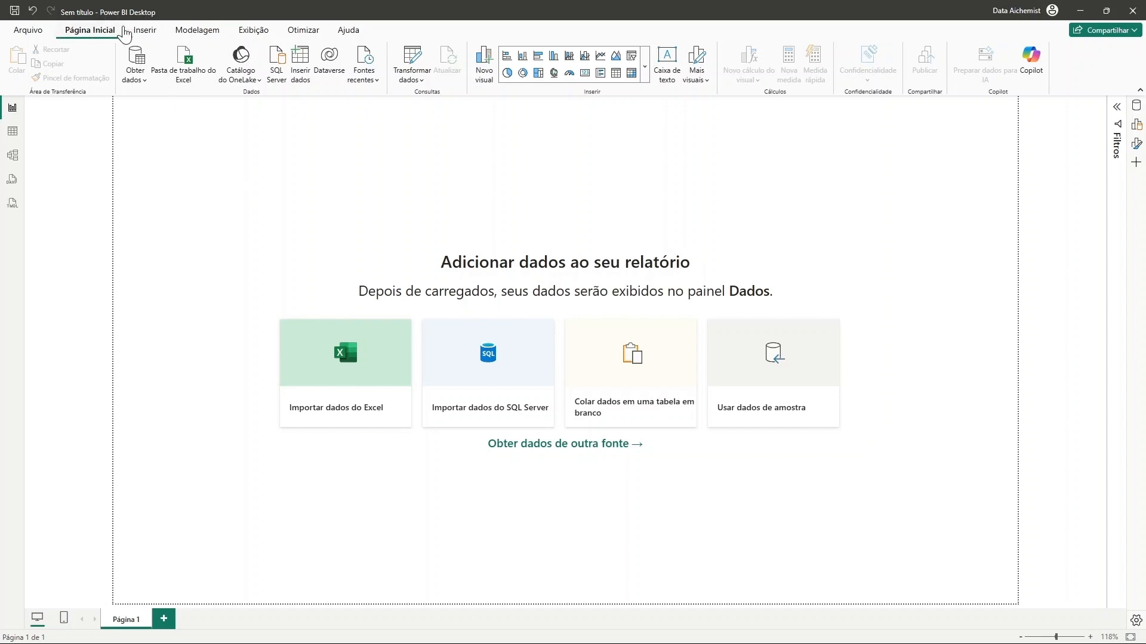
Step: Search the available data sources for "google" and start a connection with the Planilhas Google connector
{"action": "left_click", "coordinate": [139, 78]}
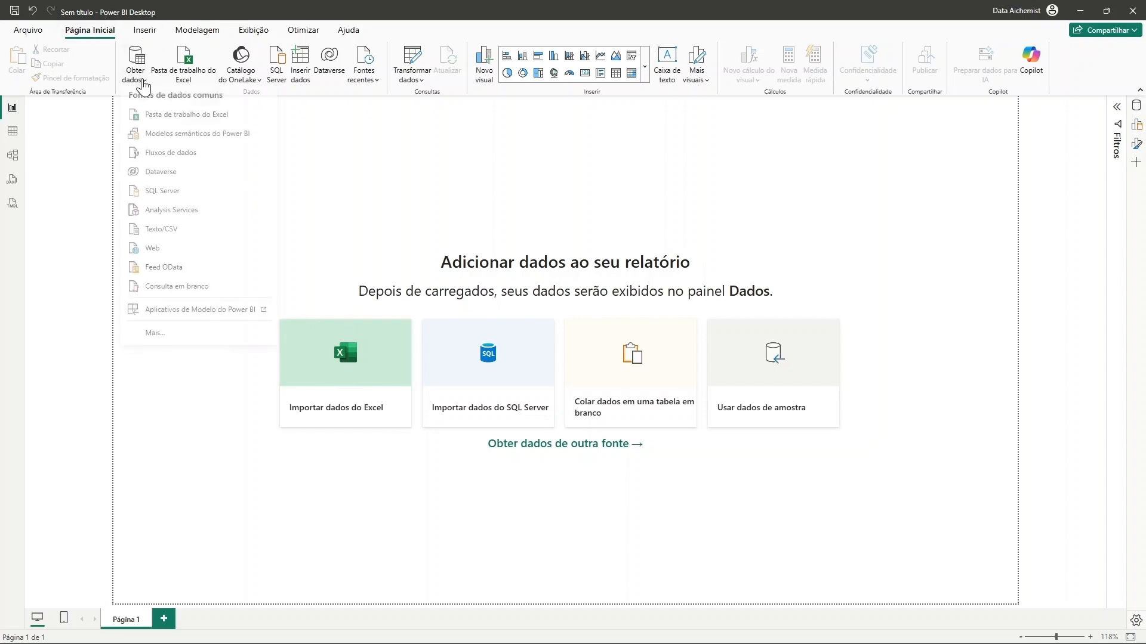
{"action": "left_click", "coordinate": [156, 338]}
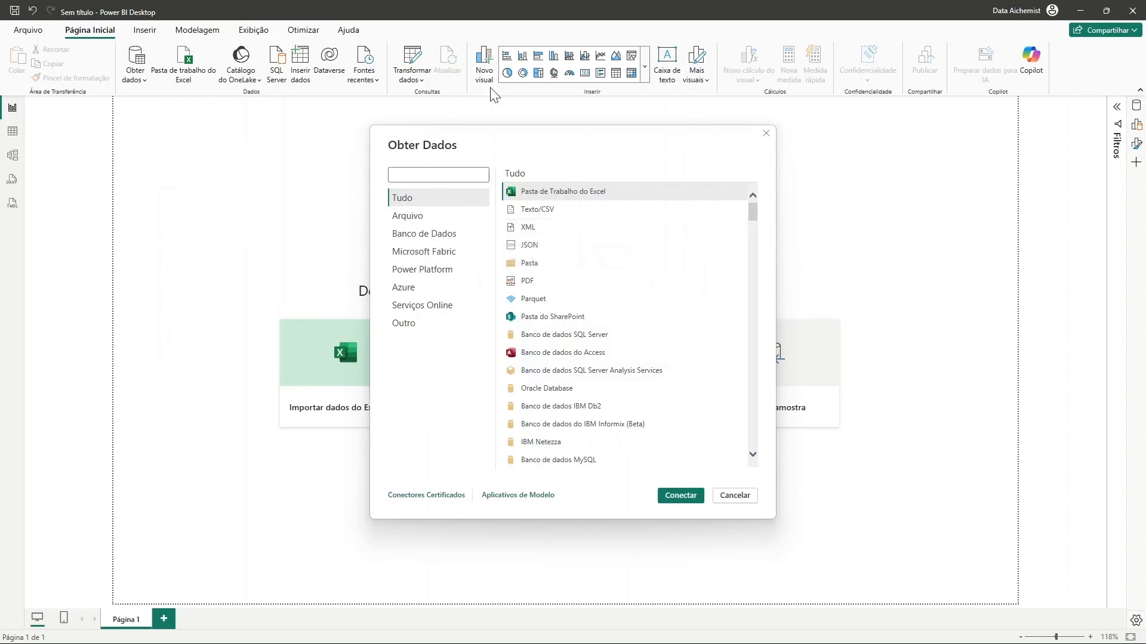
{"action": "type", "text": "google"}
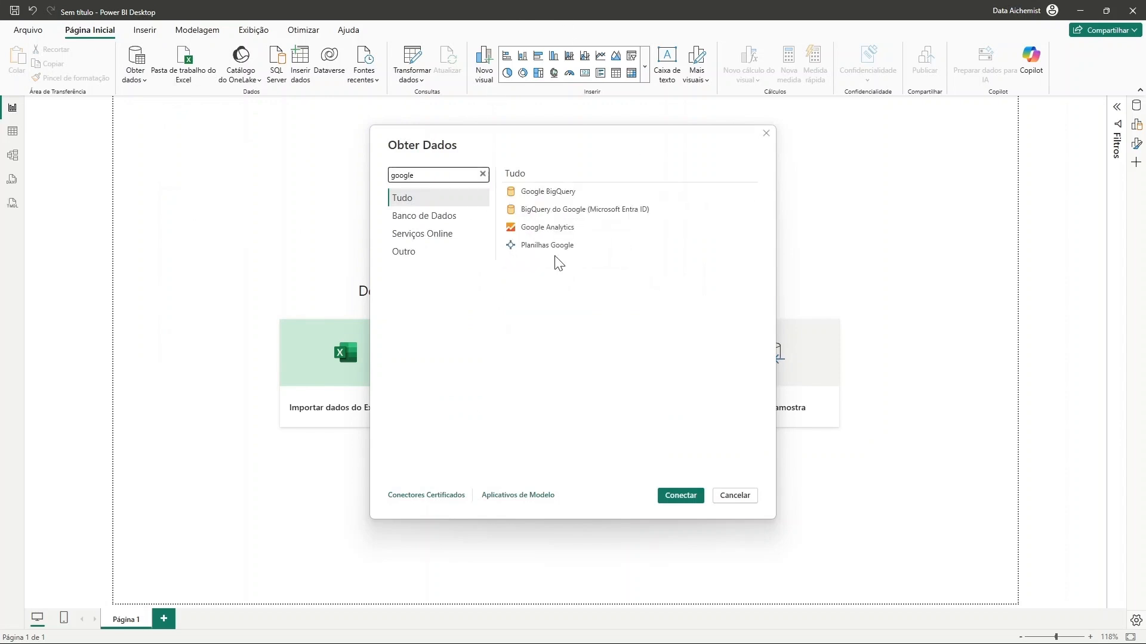
{"action": "left_click", "coordinate": [552, 252]}
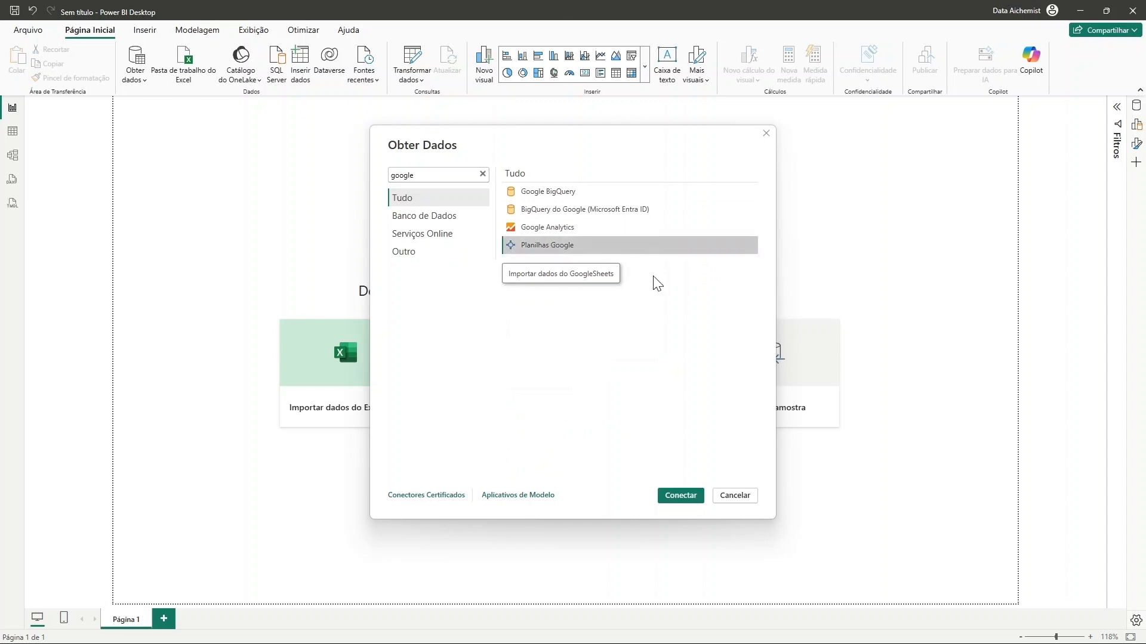
{"action": "left_click", "coordinate": [699, 500]}
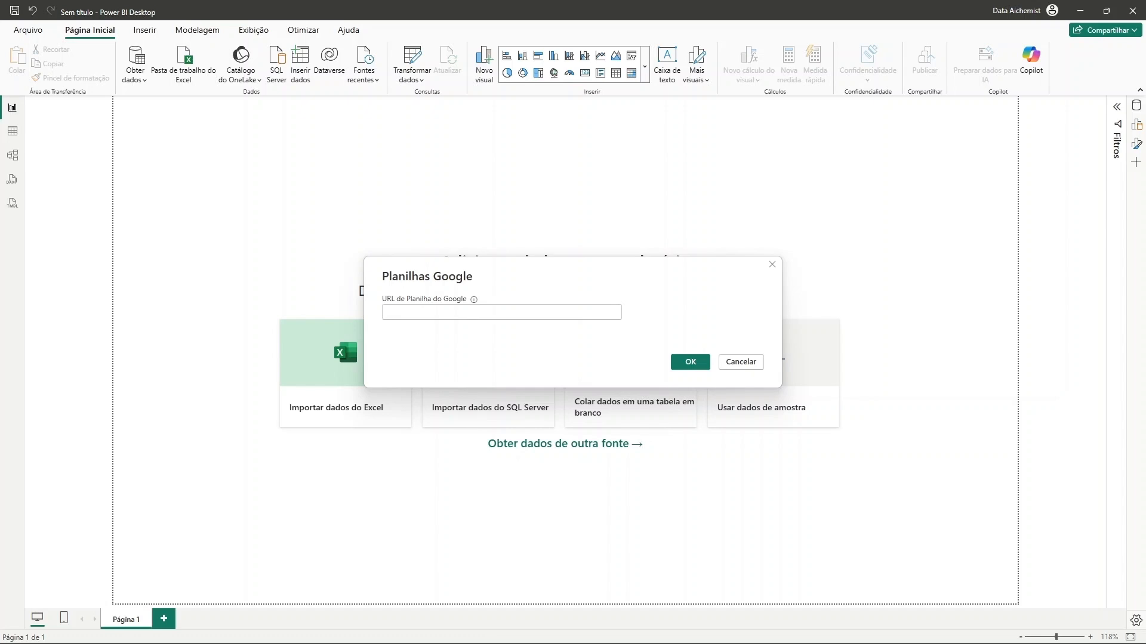
Step: Switch to the browser, open the Formulário do youtube spreadsheet from Drive's Formulário Youtube folder and copy its URL
{"action": "key", "text": "alt+Tab"}
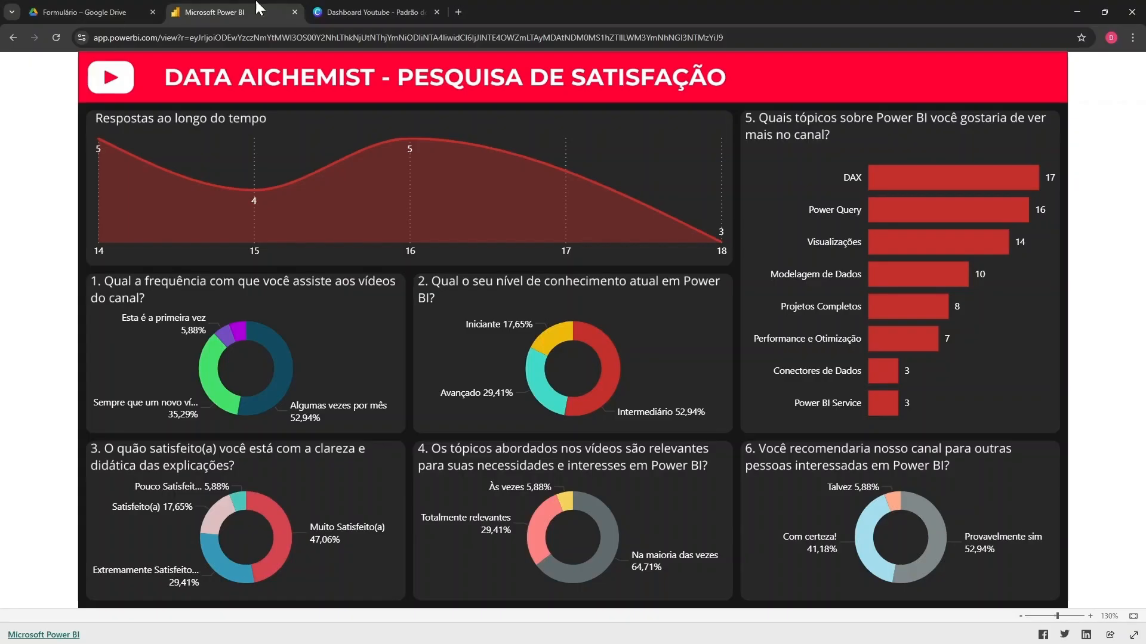
{"action": "left_click", "coordinate": [126, 8]}
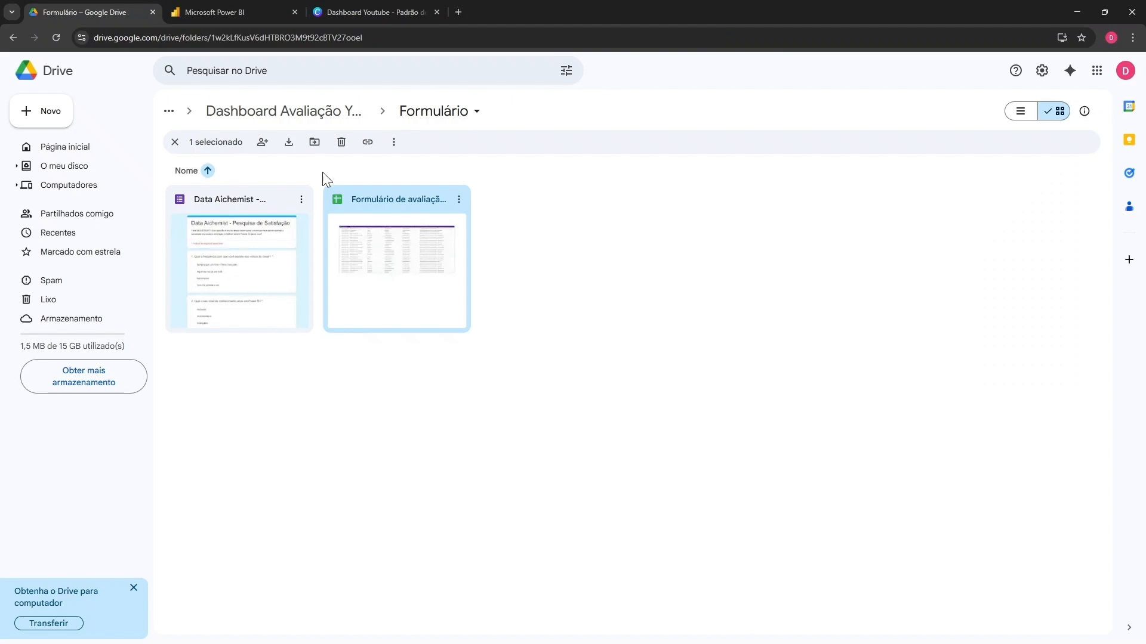
{"action": "left_click", "coordinate": [334, 112]}
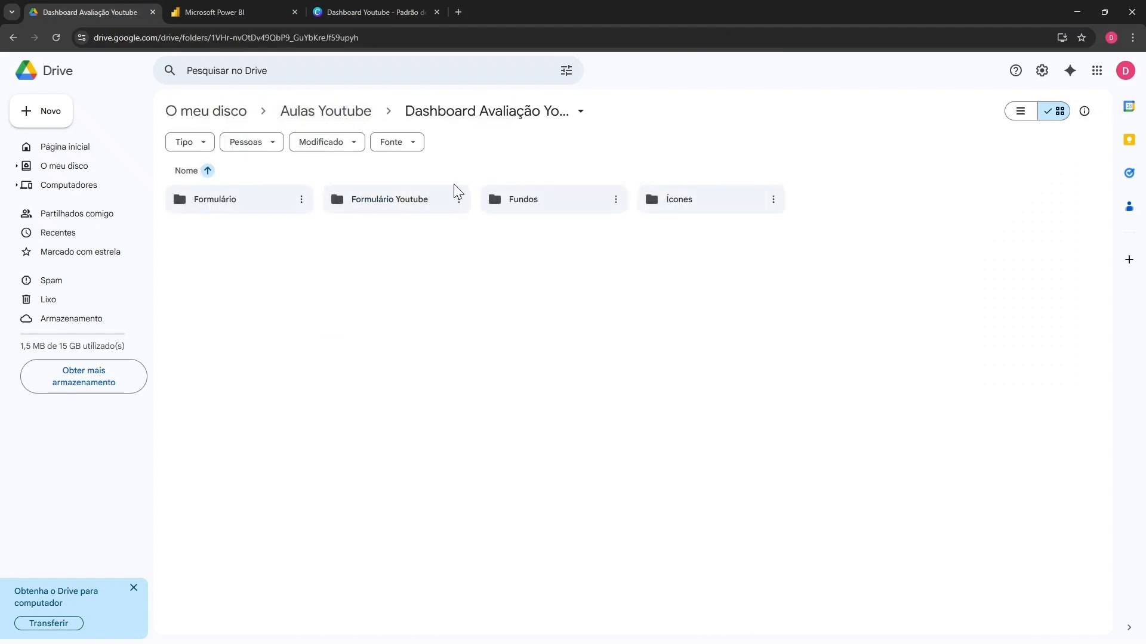
{"action": "left_click", "coordinate": [406, 206]}
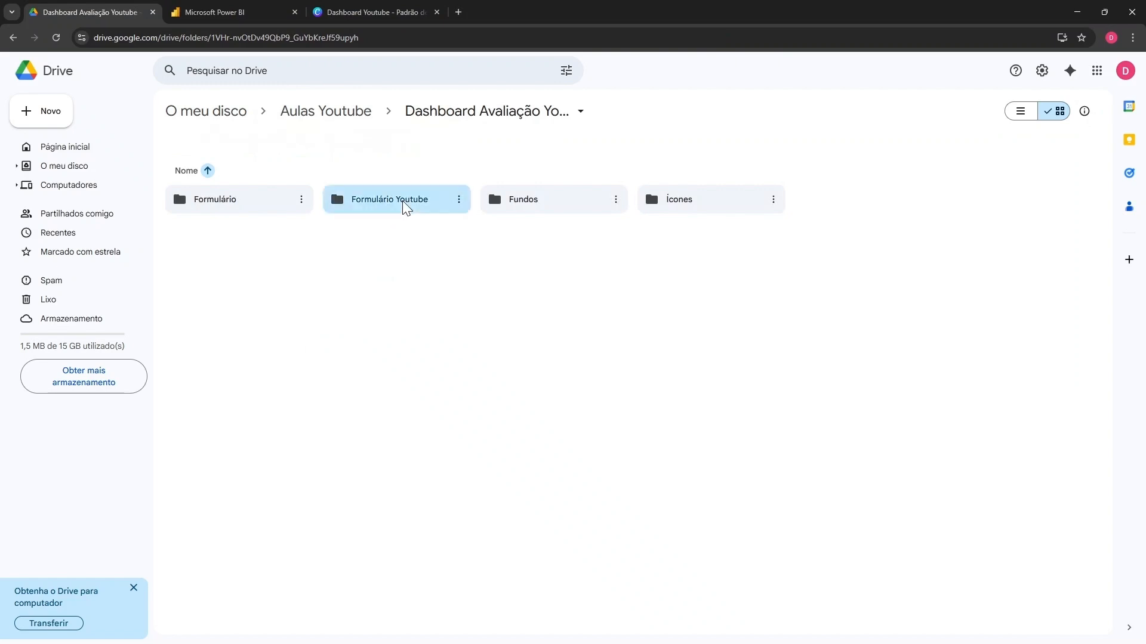
{"action": "double_click", "coordinate": [409, 204]}
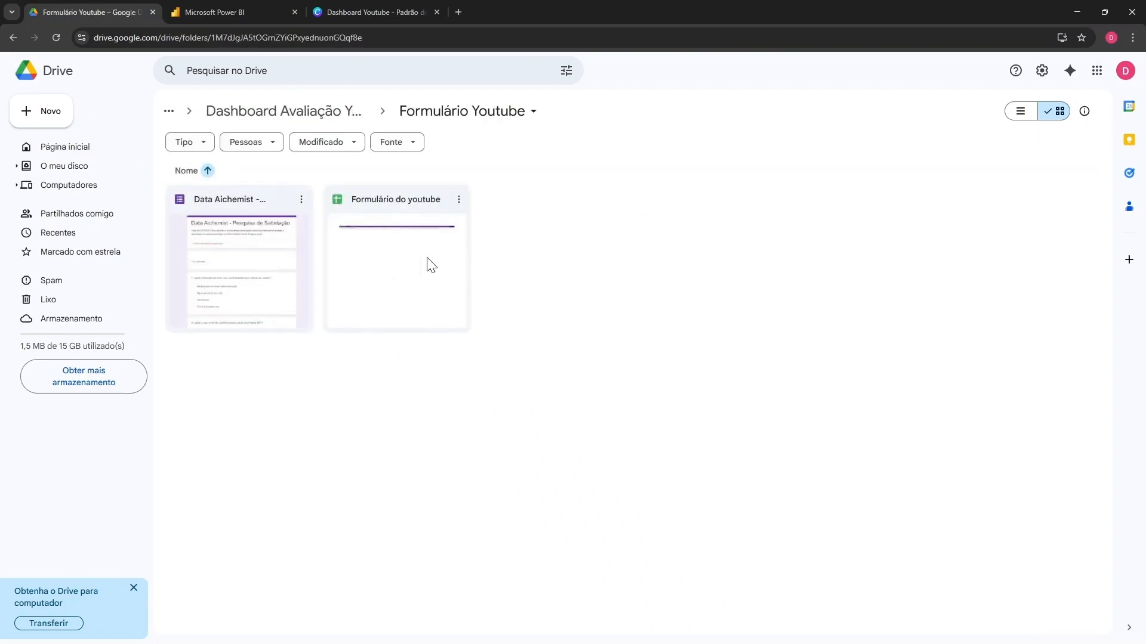
{"action": "left_click", "coordinate": [405, 235]}
{"action": "double_click", "coordinate": [406, 236]}
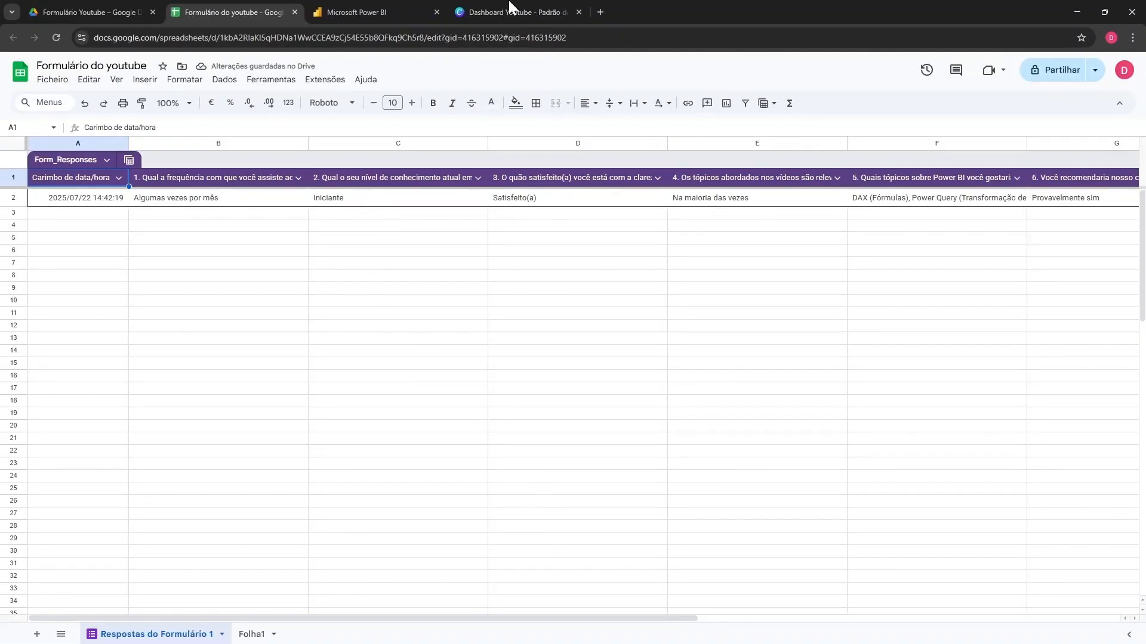
{"action": "left_click", "coordinate": [614, 37]}
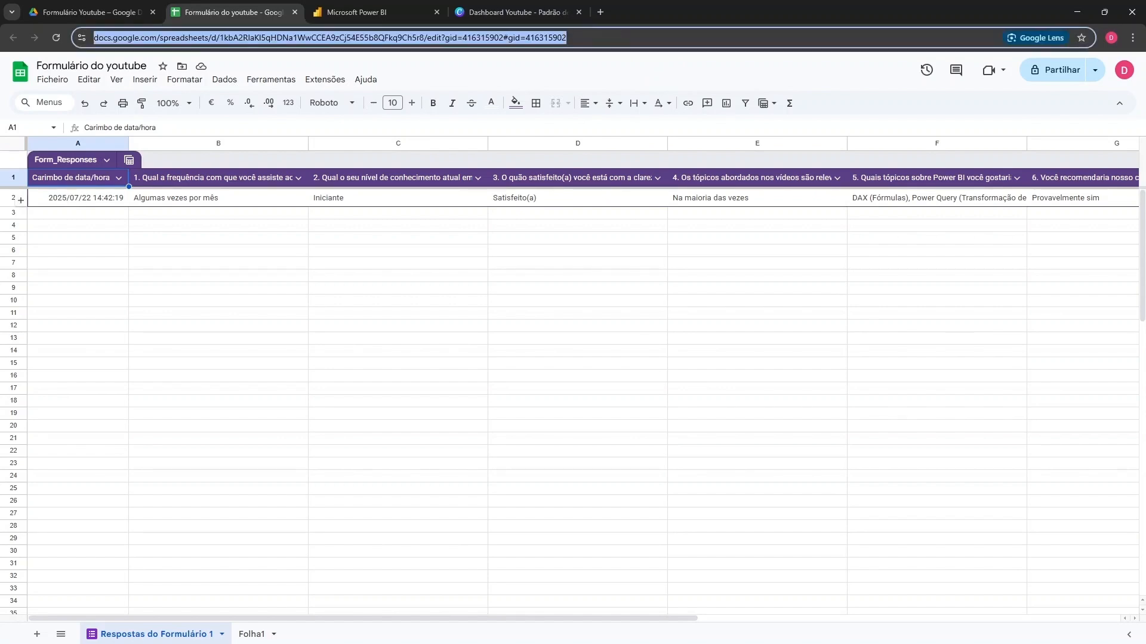
Step: Return to Power BI Desktop and submit the copied spreadsheet URL as the Planilhas Google source
{"action": "key", "text": "alt+Tab"}
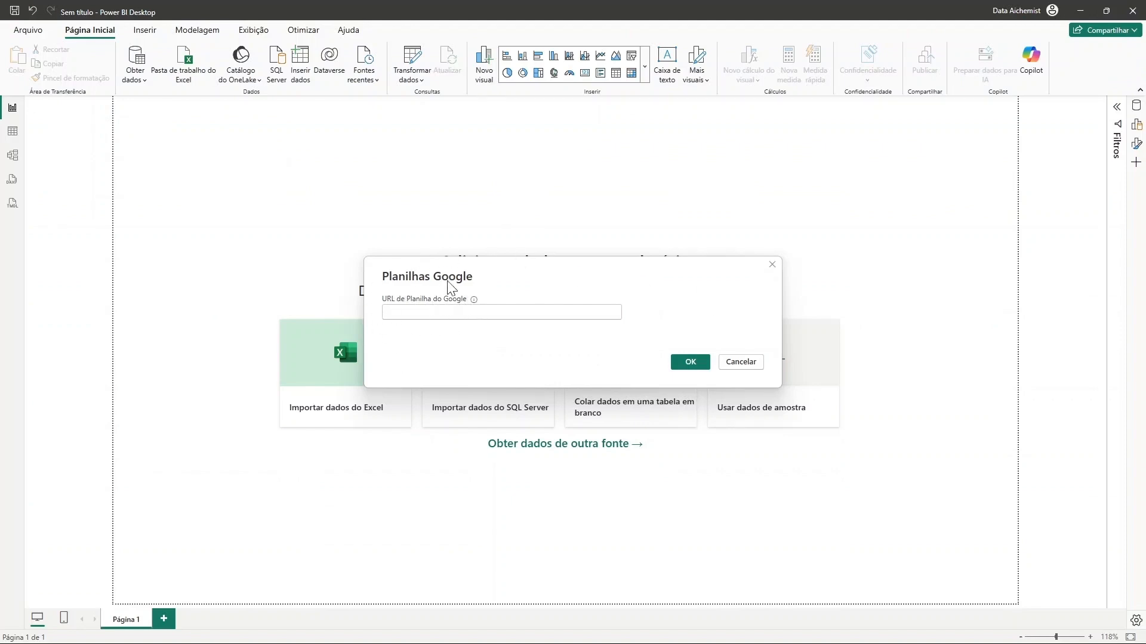
{"action": "left_click", "coordinate": [443, 312]}
{"action": "key", "text": "ctrl+v"}
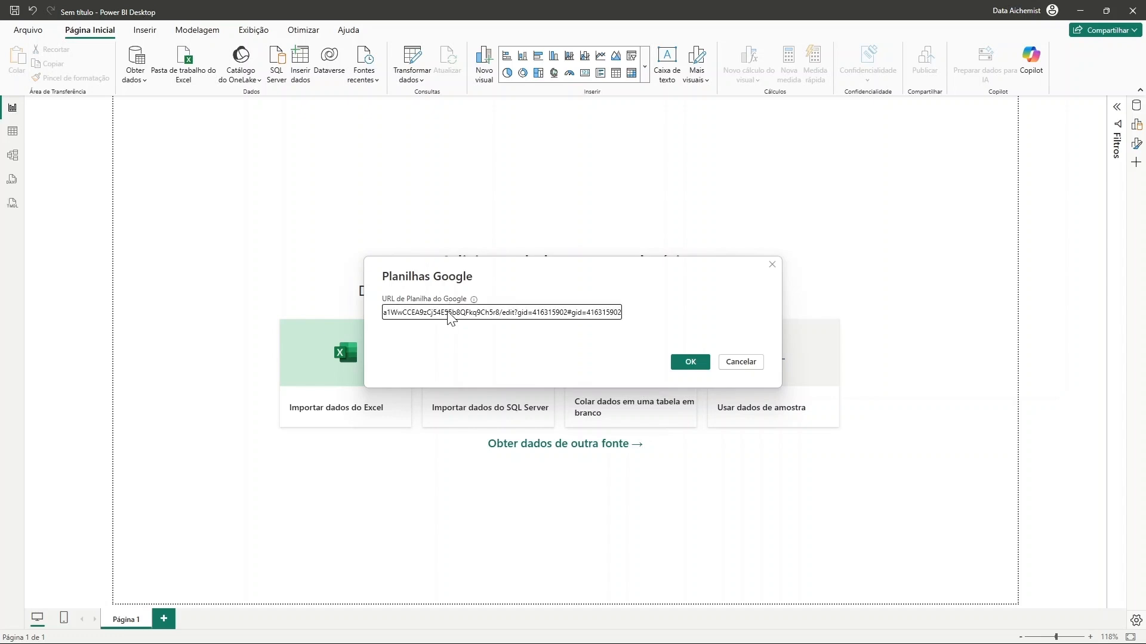
{"action": "left_click", "coordinate": [690, 363]}
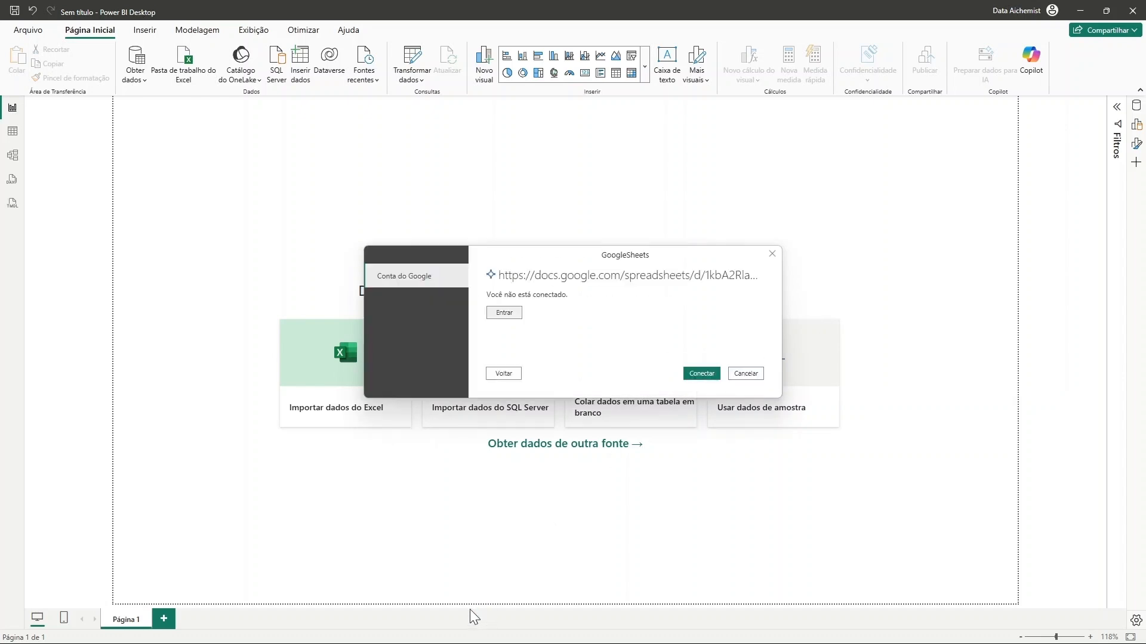
Step: Sign in with the channel's Google account, authorise Power BI Desktop's access and connect to the spreadsheet
{"action": "left_click", "coordinate": [506, 313]}
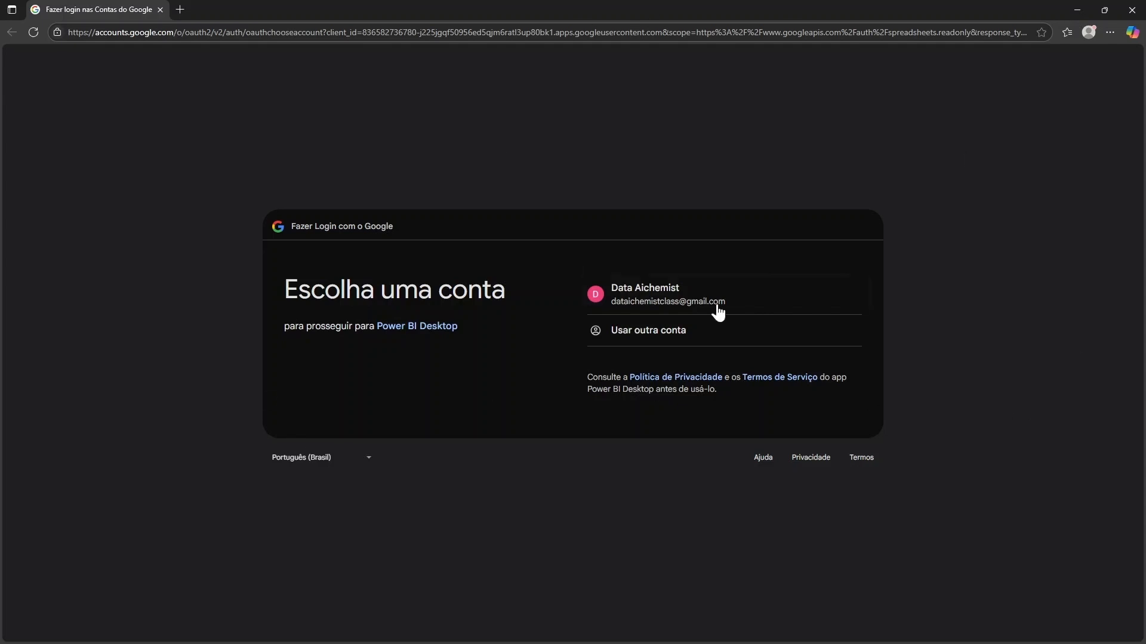
{"action": "left_click", "coordinate": [679, 302]}
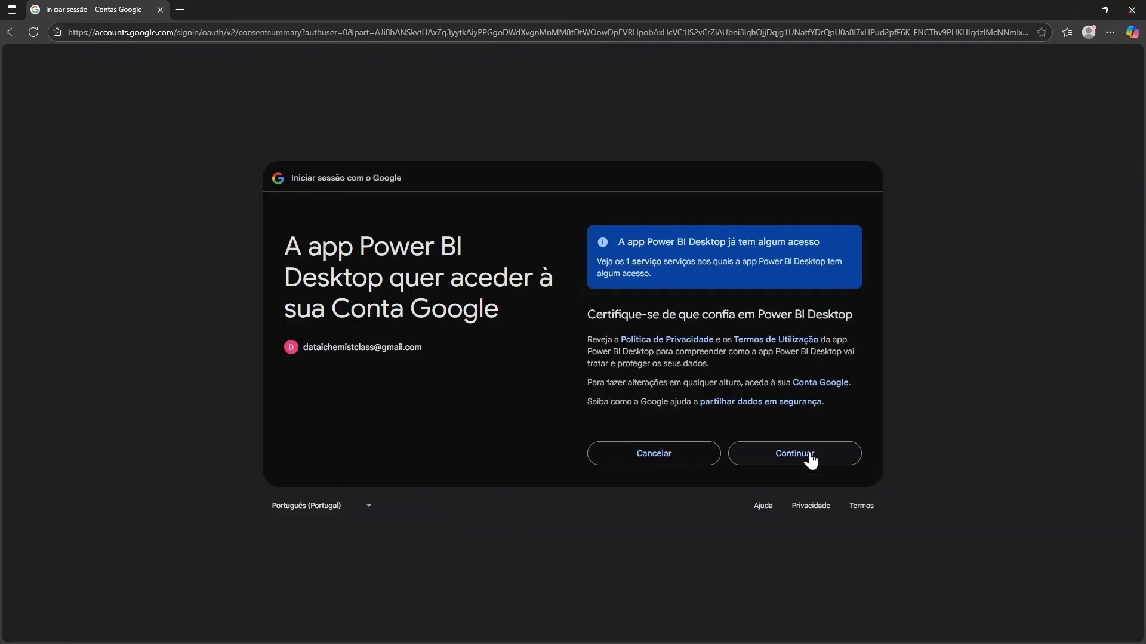
{"action": "left_click", "coordinate": [810, 459]}
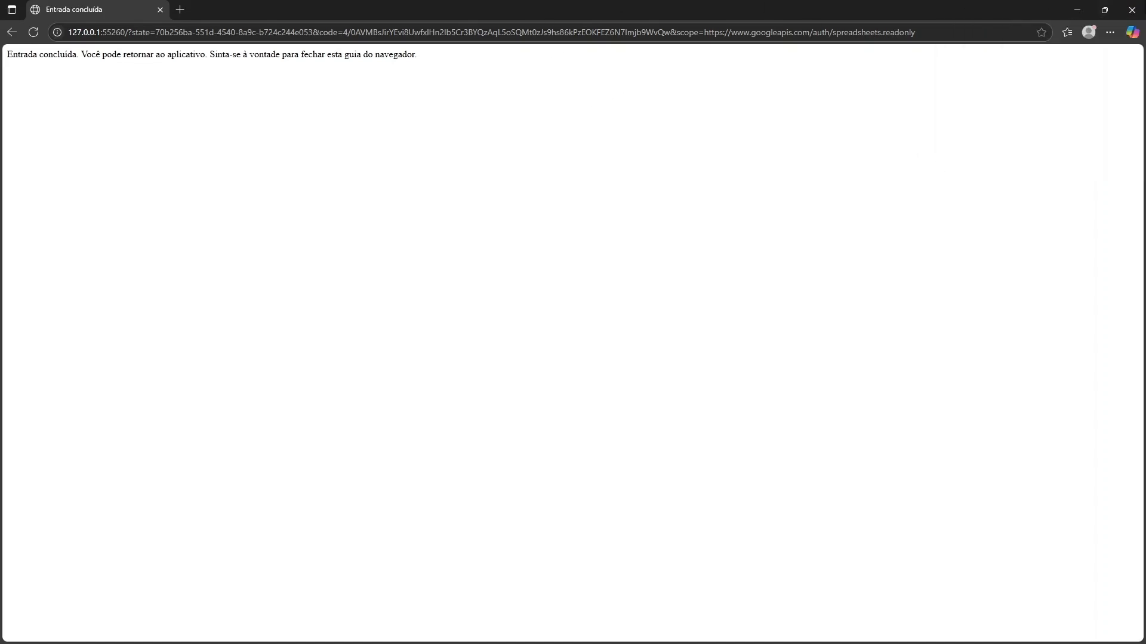
{"action": "left_click", "coordinate": [1129, 12]}
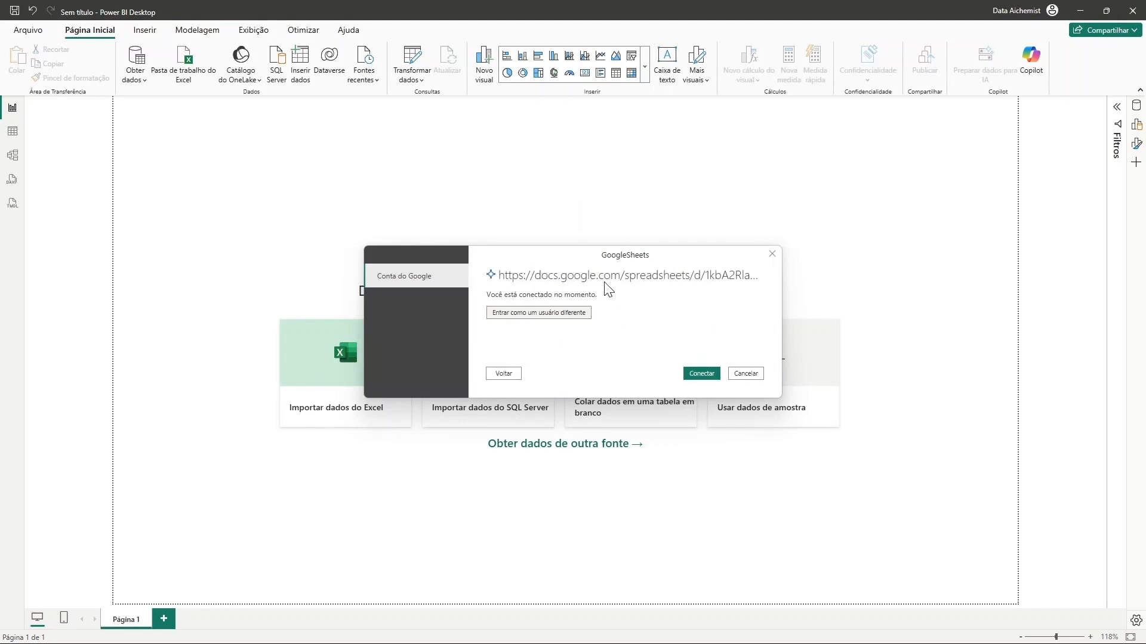
{"action": "left_click", "coordinate": [703, 373]}
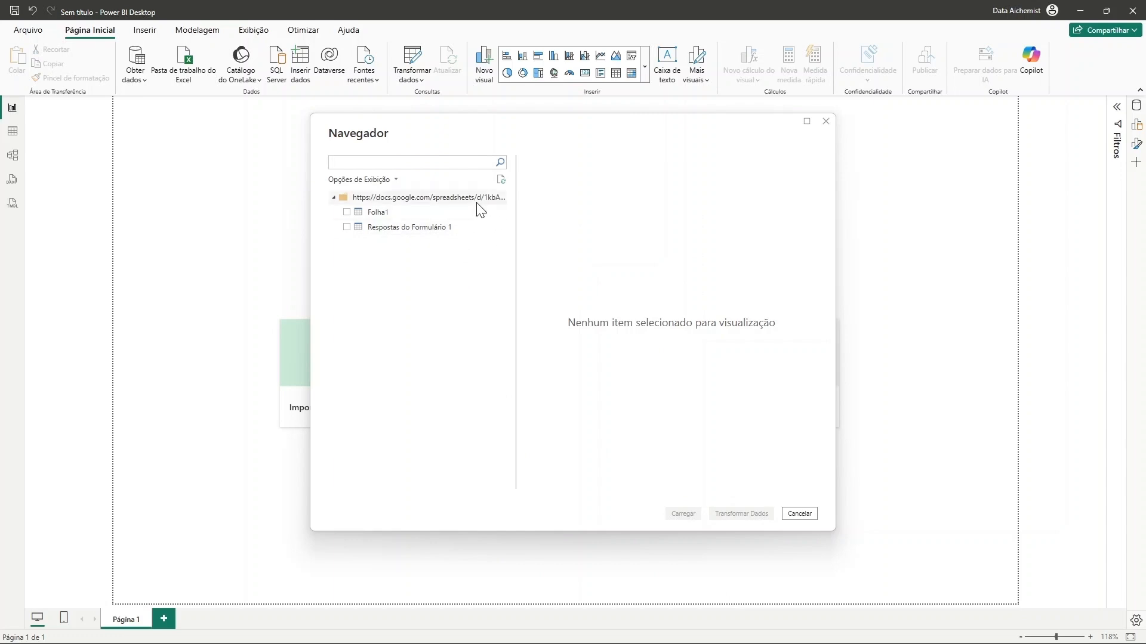
Step: Select the Respostas do Formulário 1 table for transformation and inspect its columns in the maximized Power Query editor
{"action": "left_click", "coordinate": [425, 227]}
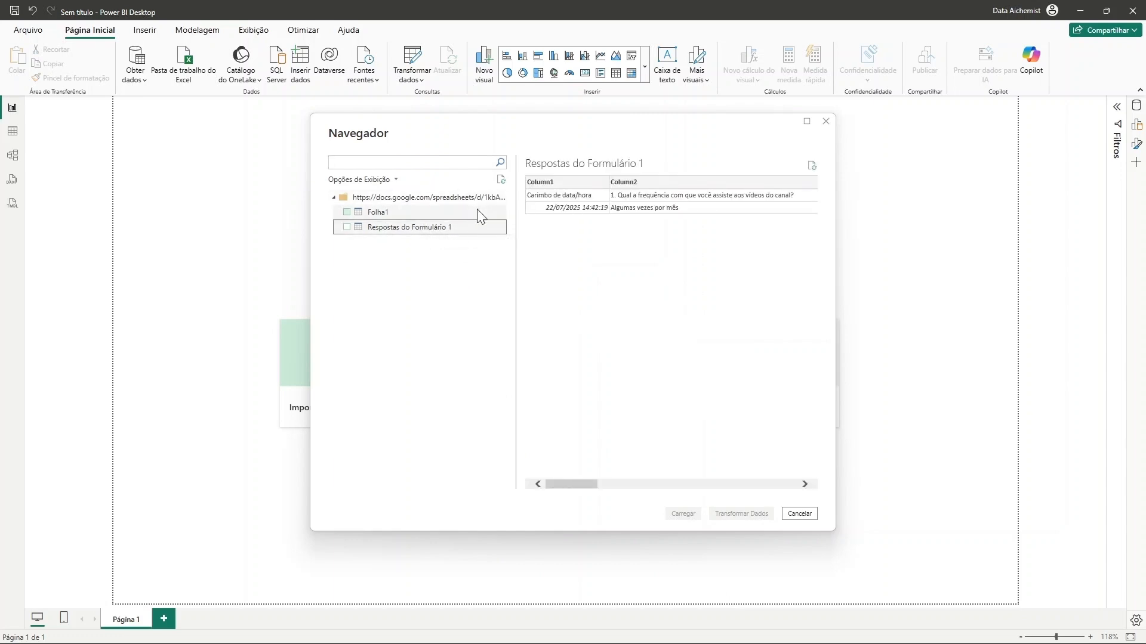
{"action": "left_click", "coordinate": [346, 227]}
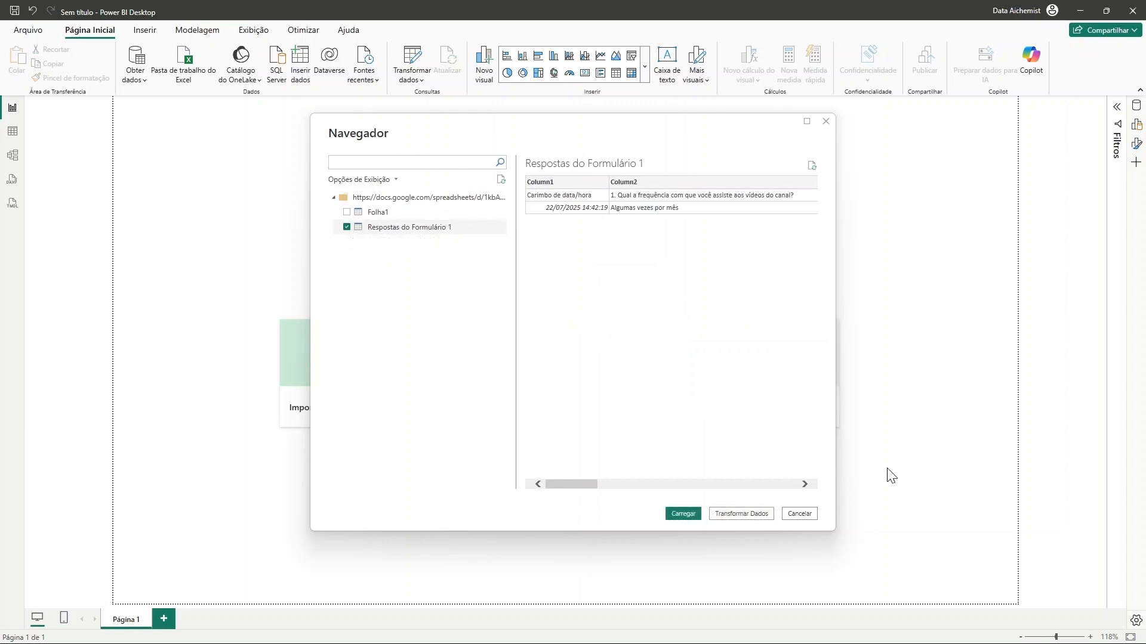
{"action": "left_click", "coordinate": [742, 514]}
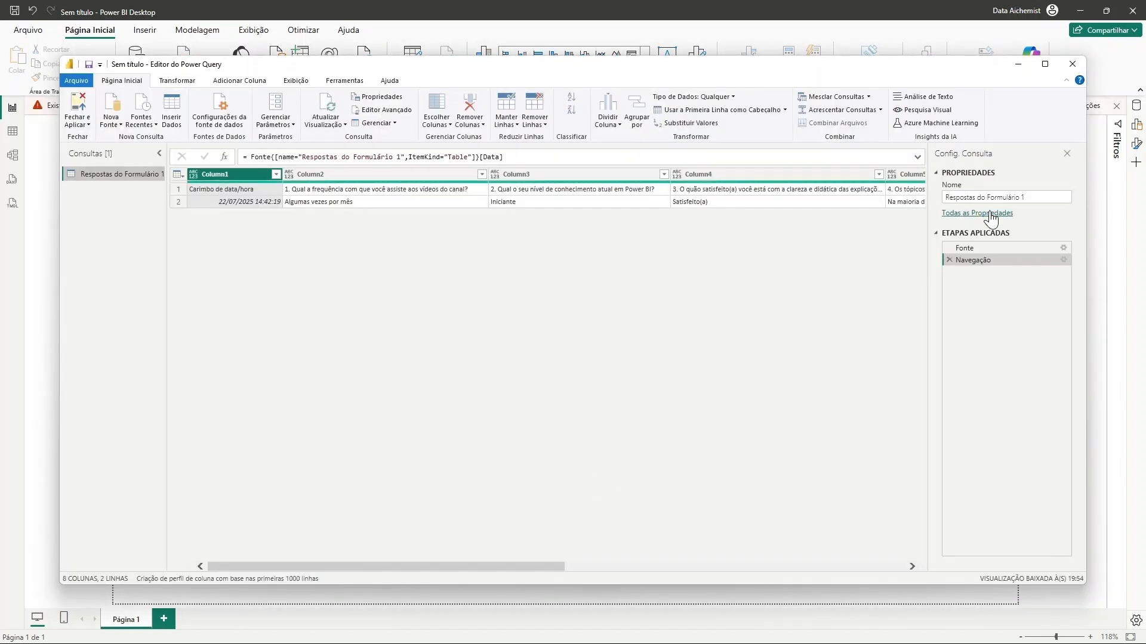
{"action": "left_click", "coordinate": [1045, 64]}
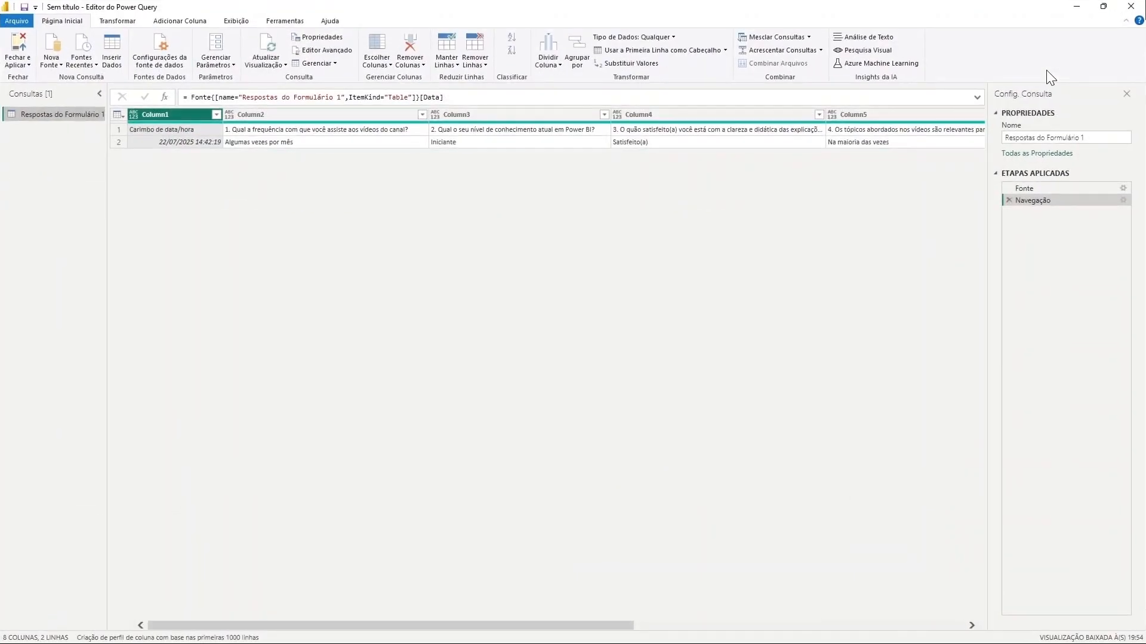
{"action": "left_click_drag", "start_coordinate": [530, 628], "coordinate": [420, 574]}
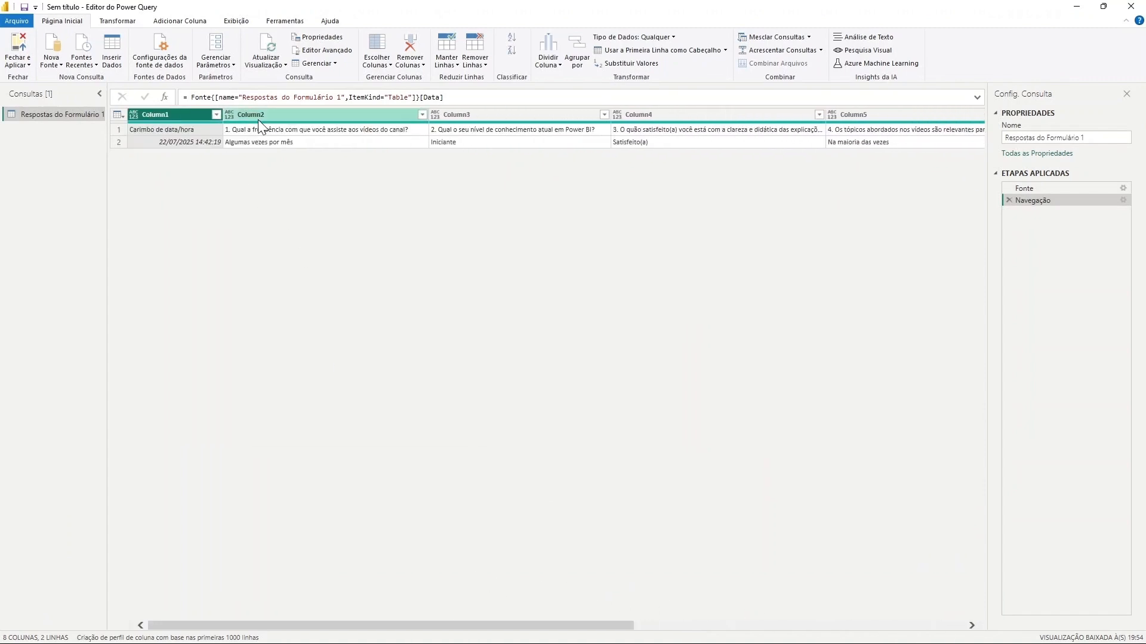
Step: Delete the Respostas do Formulário 1 query and close the Power Query editor
{"action": "right_click", "coordinate": [78, 113]}
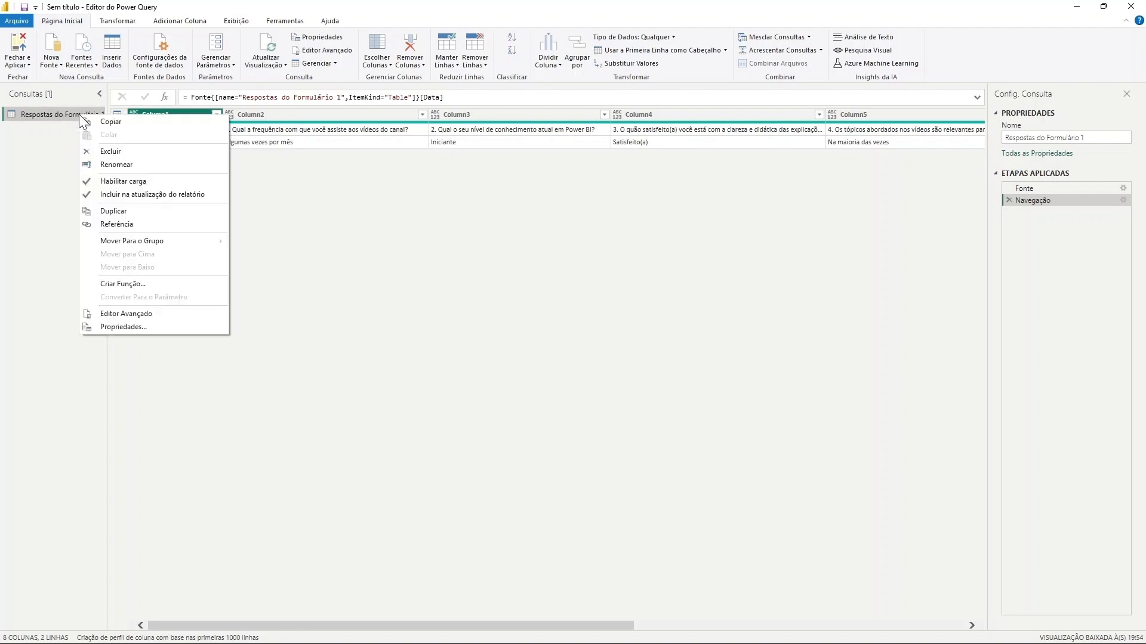
{"action": "left_click", "coordinate": [117, 153]}
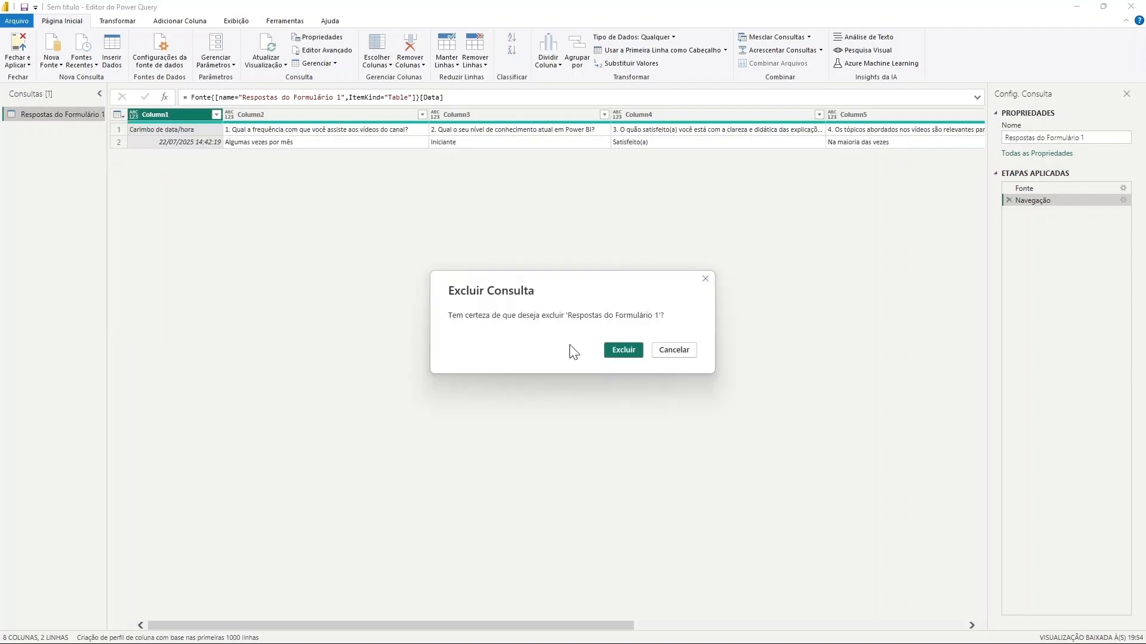
{"action": "left_click", "coordinate": [632, 355]}
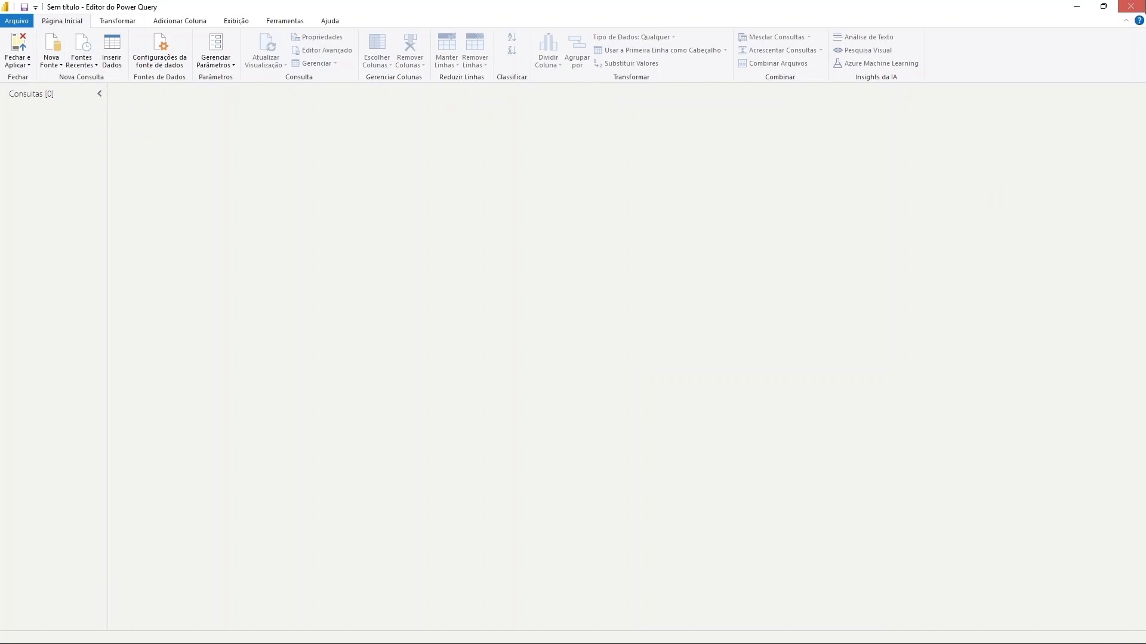
{"action": "left_click", "coordinate": [53, 67]}
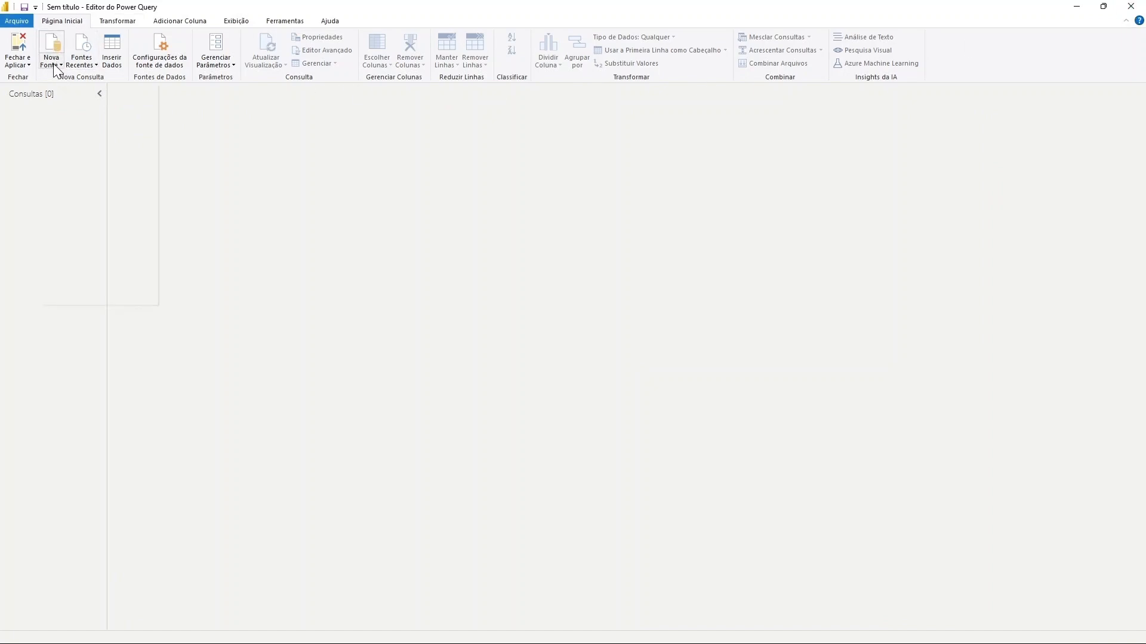
{"action": "left_click", "coordinate": [701, 253]}
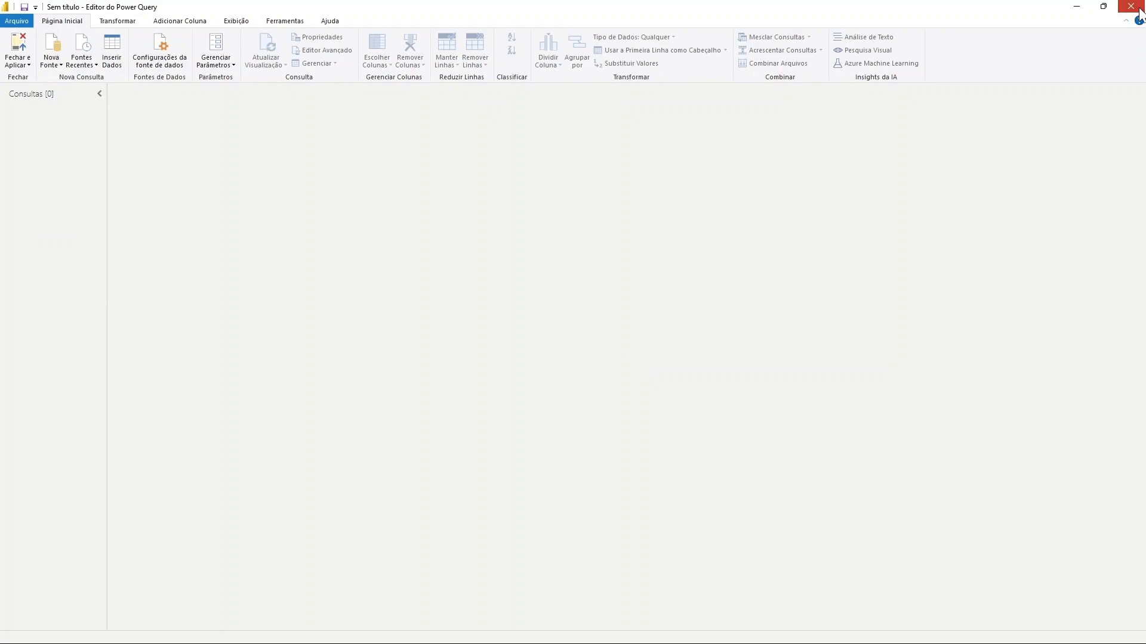
{"action": "left_click", "coordinate": [1131, 7]}
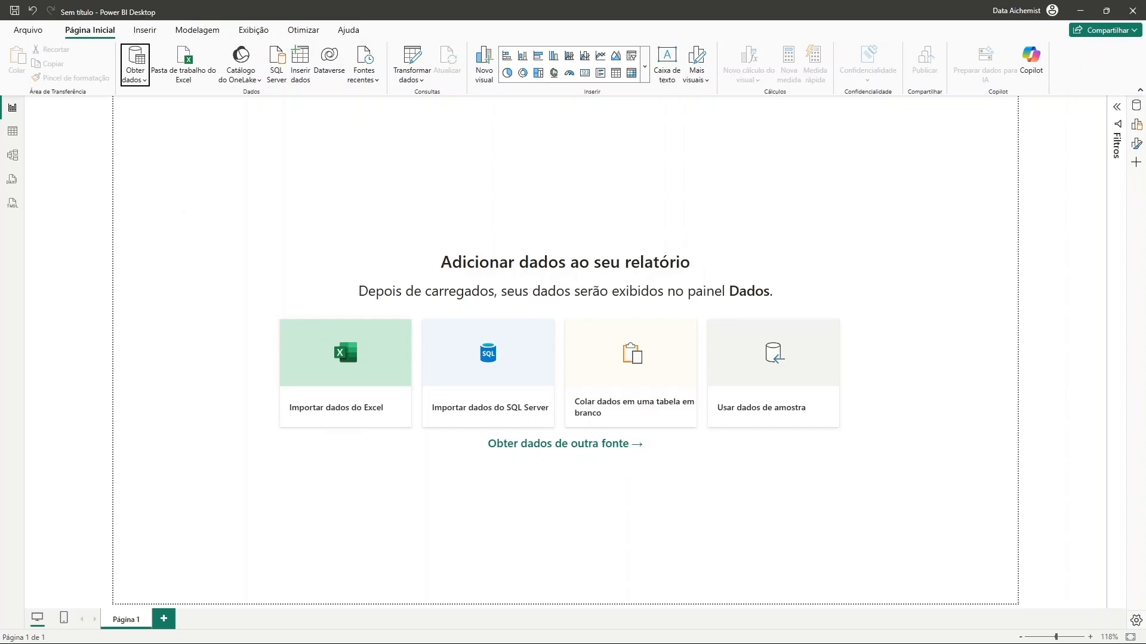
Step: Switch back to the browser and close the Formulário do youtube spreadsheet
{"action": "key", "text": "alt+Tab"}
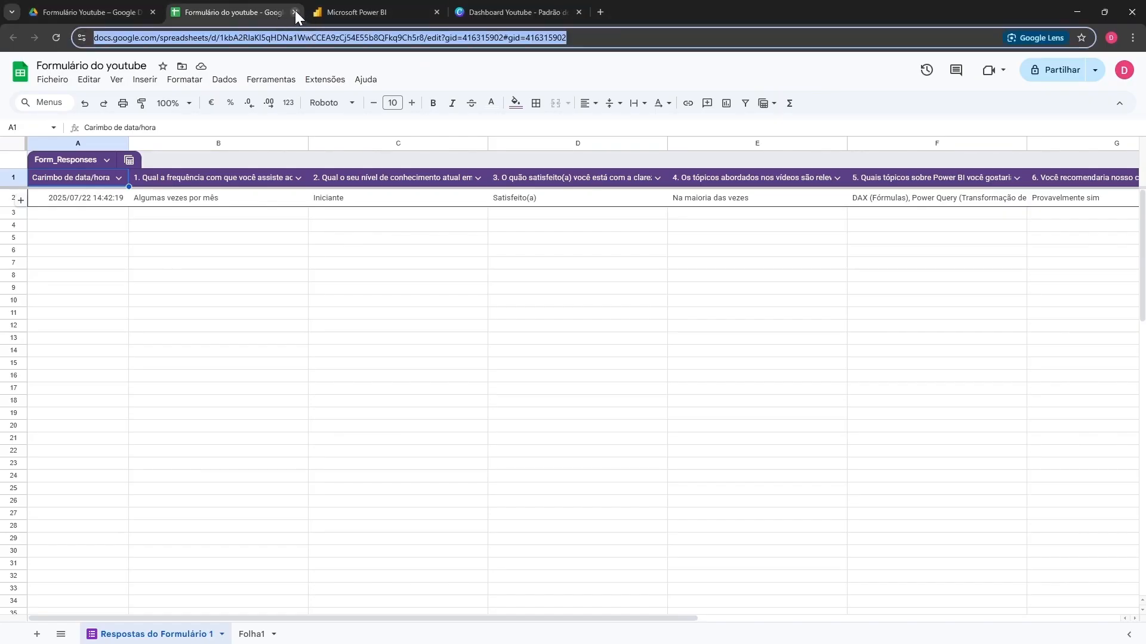
{"action": "left_click", "coordinate": [294, 12]}
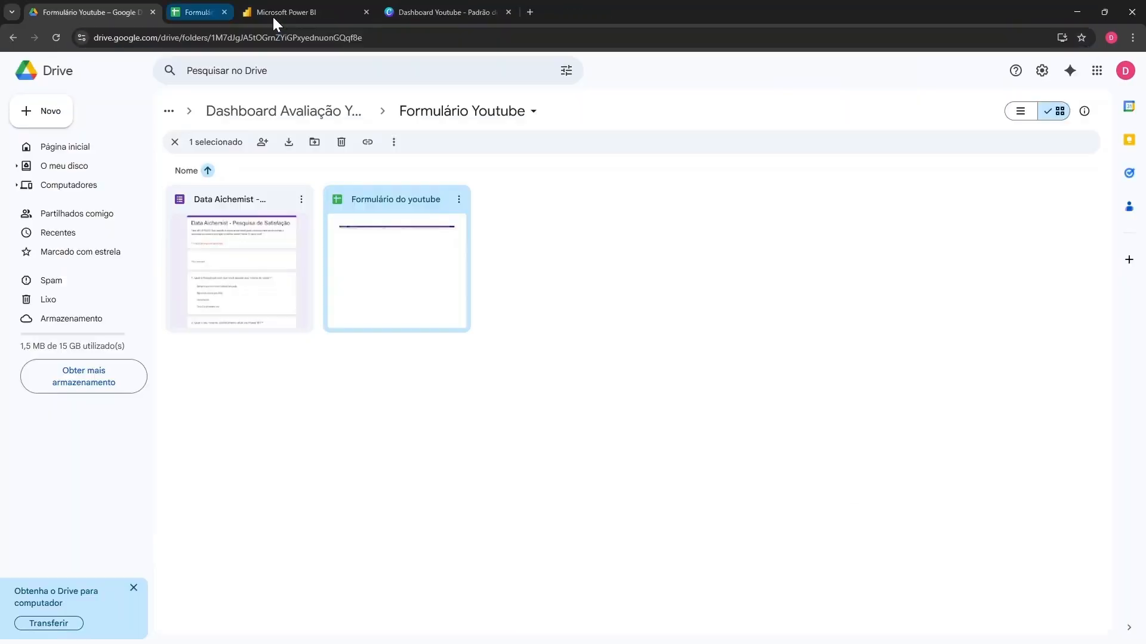
Step: Open the Formulário de avaliação do youtube spreadsheet from the Formulário folder in Drive and copy its URL
{"action": "left_click", "coordinate": [298, 111]}
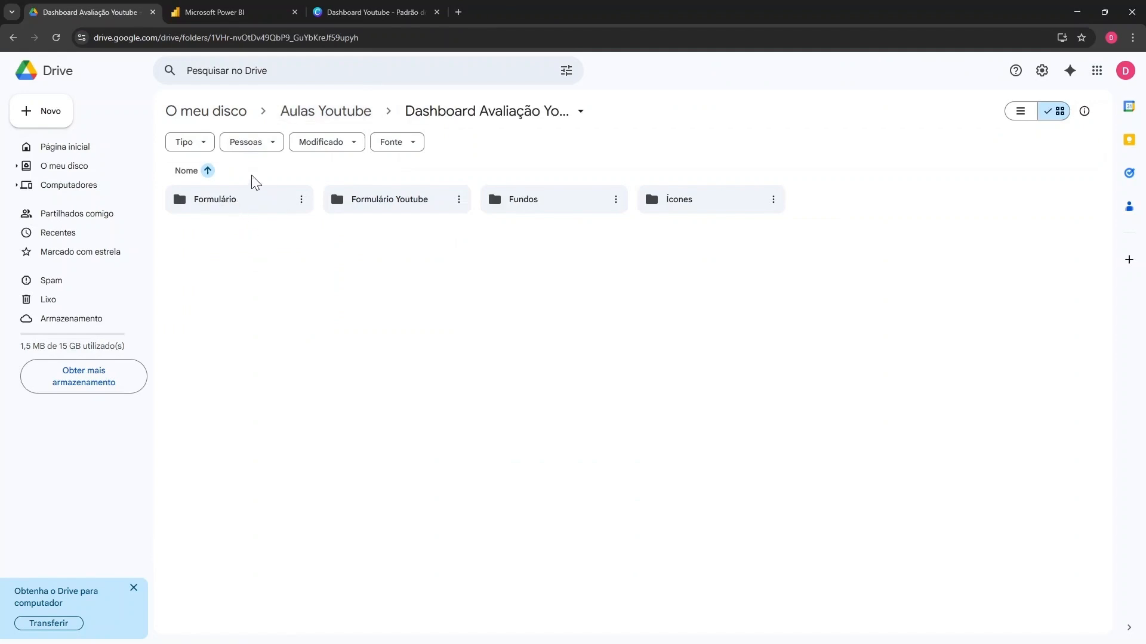
{"action": "left_click", "coordinate": [237, 205]}
{"action": "double_click", "coordinate": [240, 205]}
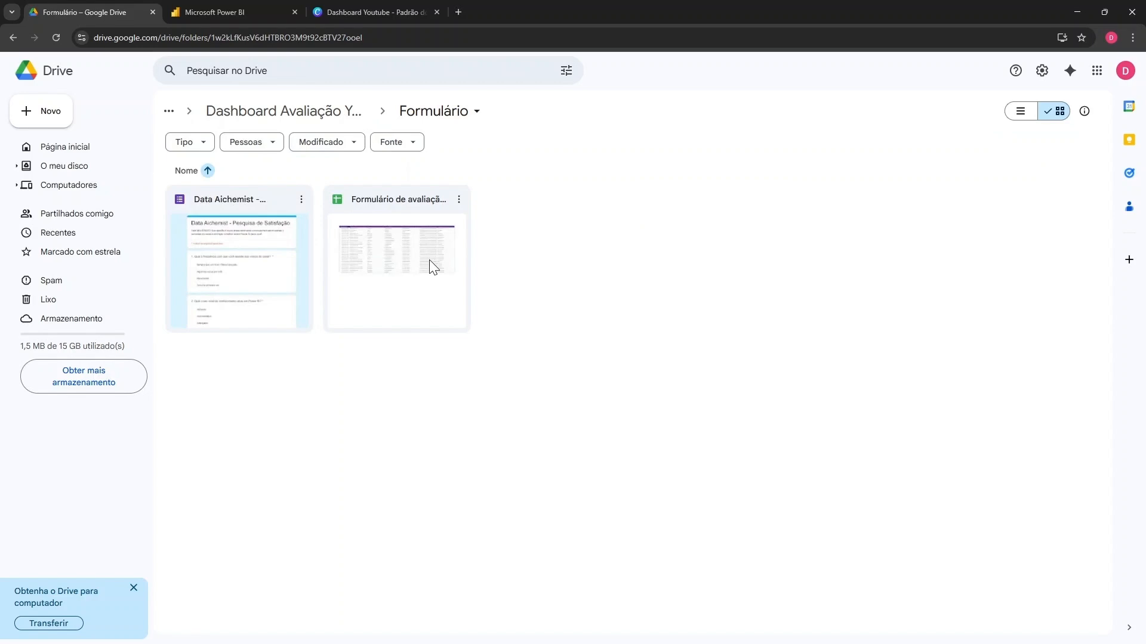
{"action": "double_click", "coordinate": [419, 278]}
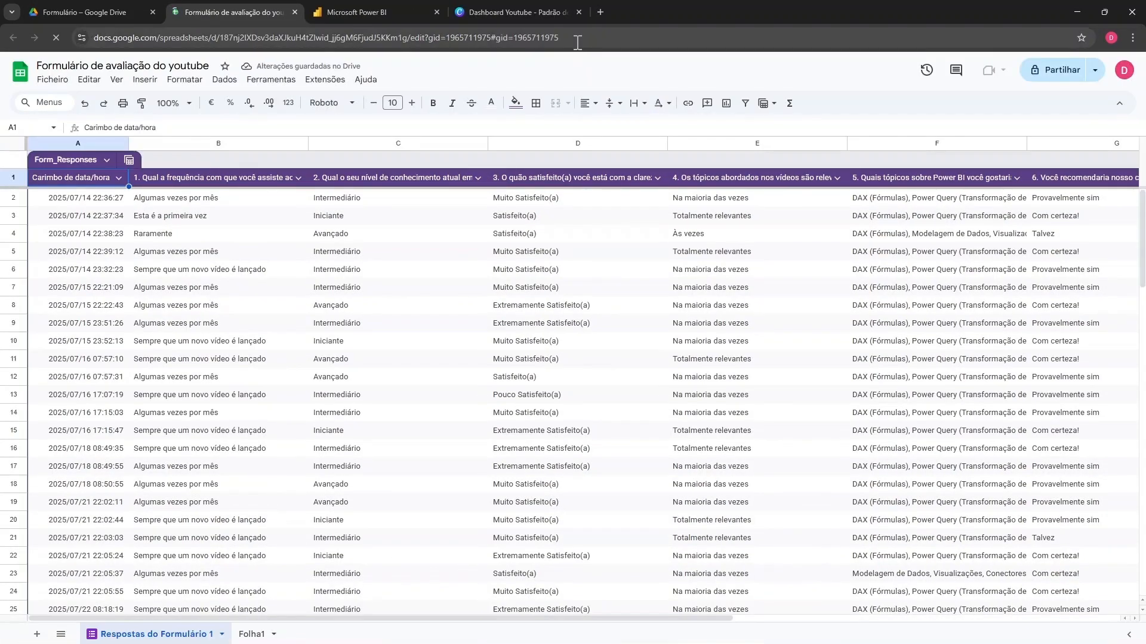
{"action": "left_click", "coordinate": [578, 41]}
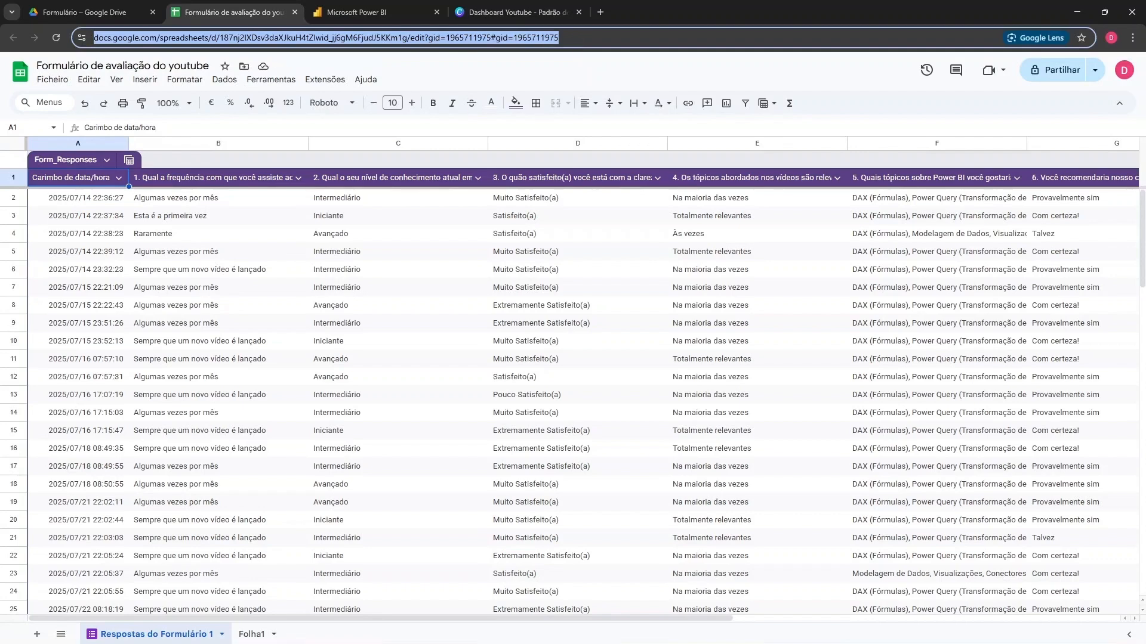
Step: Switch to Power BI Desktop and connect to the Planilhas Google source using the copied spreadsheet URL
{"action": "key", "text": "alt+Tab"}
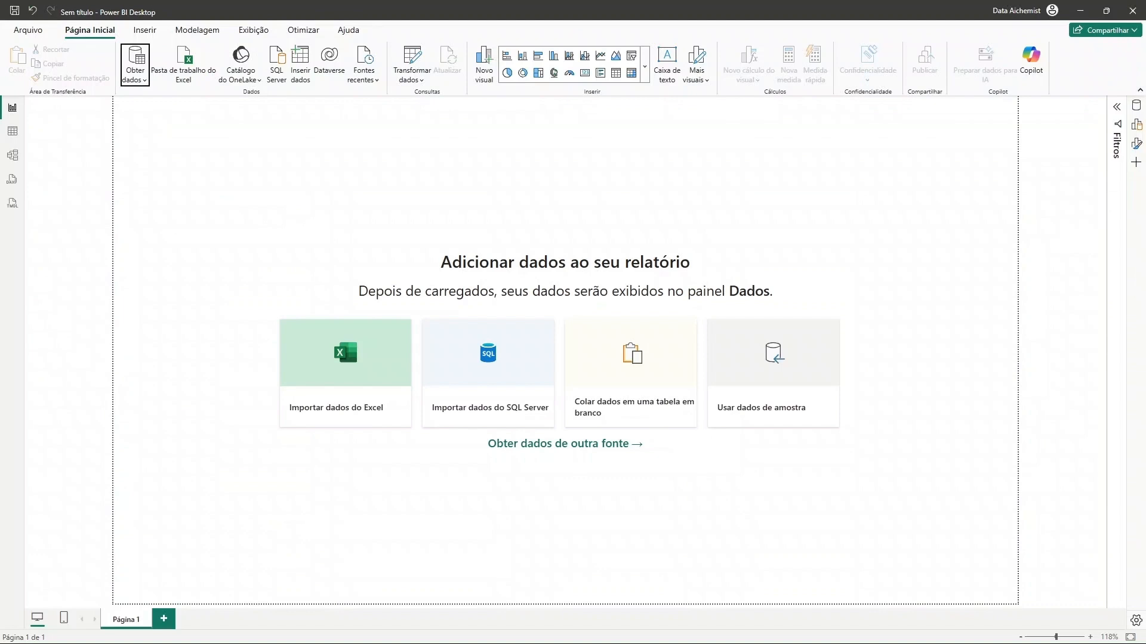
{"action": "left_click", "coordinate": [137, 79]}
{"action": "left_click", "coordinate": [158, 336]}
{"action": "type", "text": "google"}
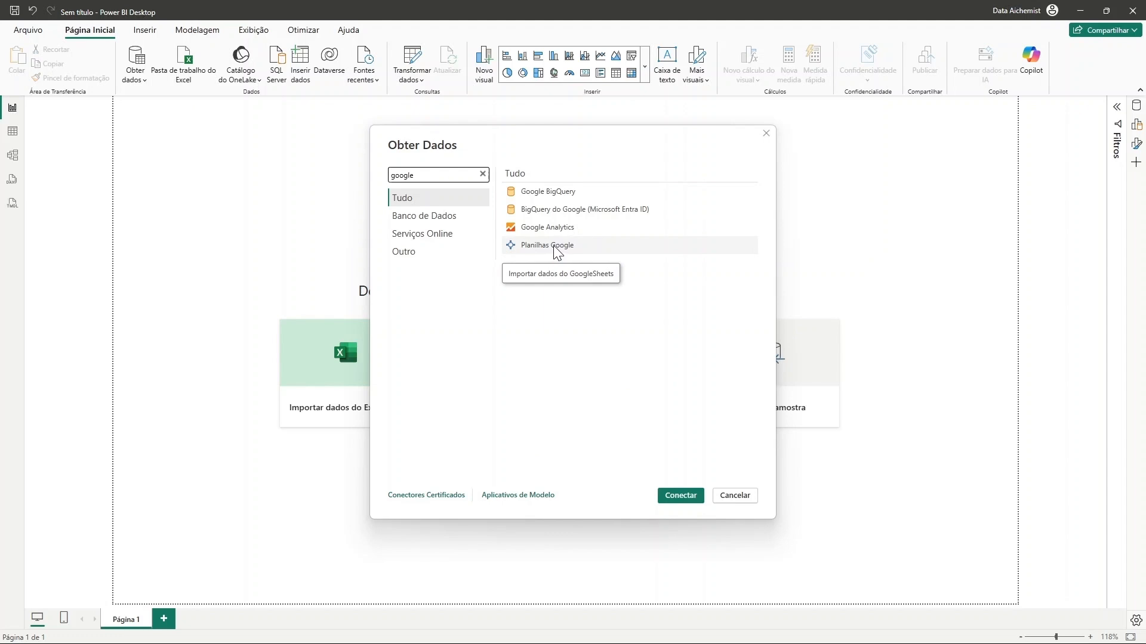
{"action": "left_click", "coordinate": [553, 246]}
{"action": "left_click", "coordinate": [678, 495]}
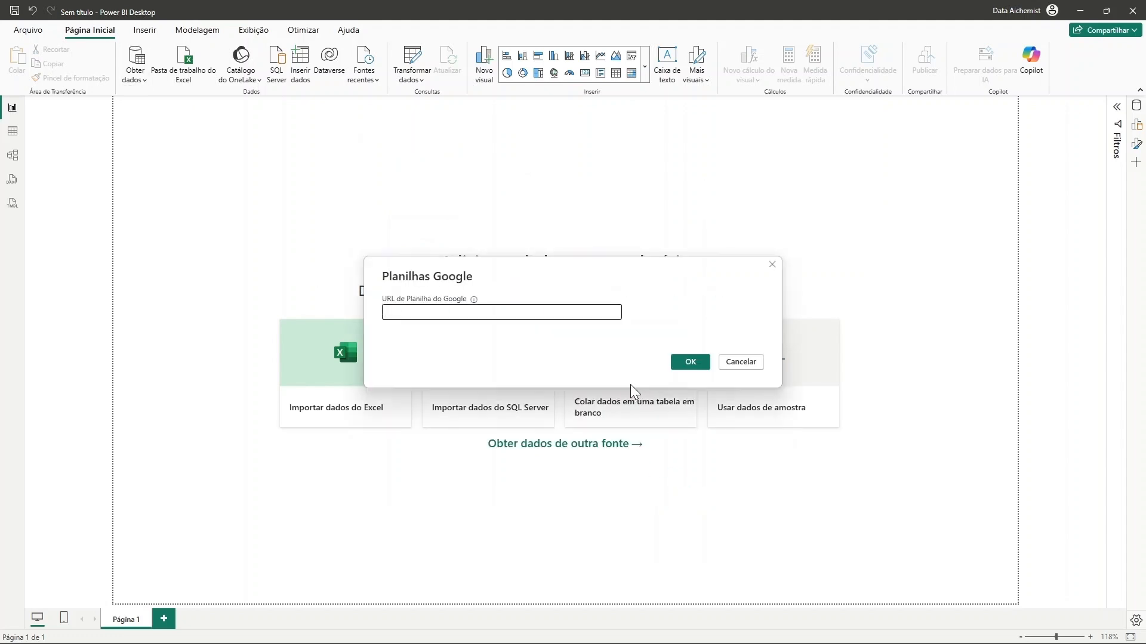
{"action": "key", "text": "ctrl+v"}
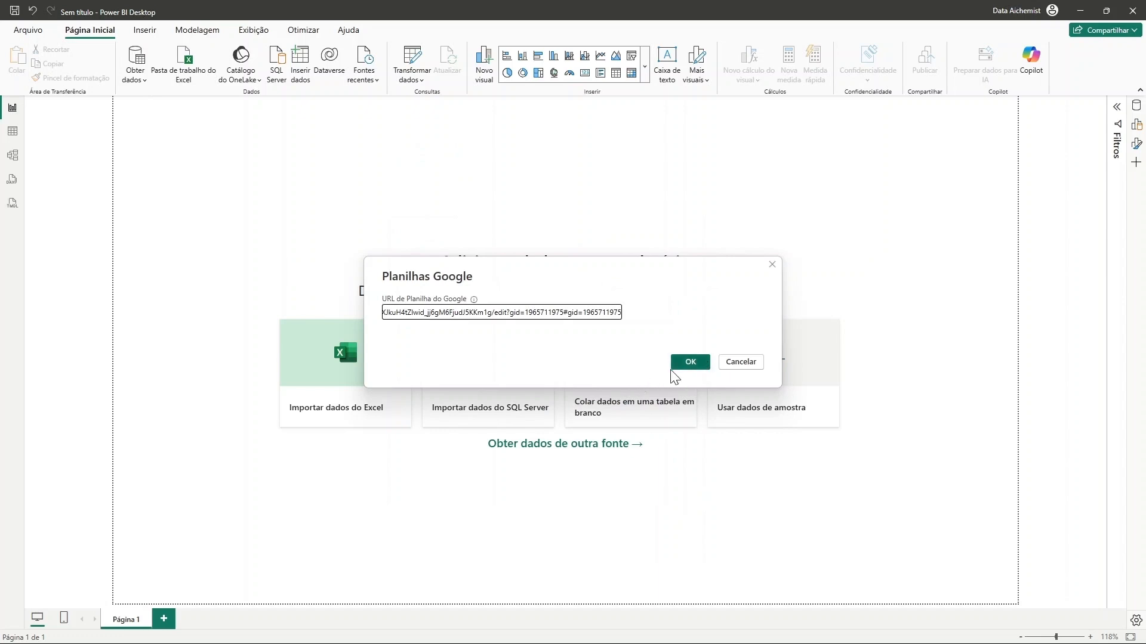
{"action": "left_click", "coordinate": [686, 365]}
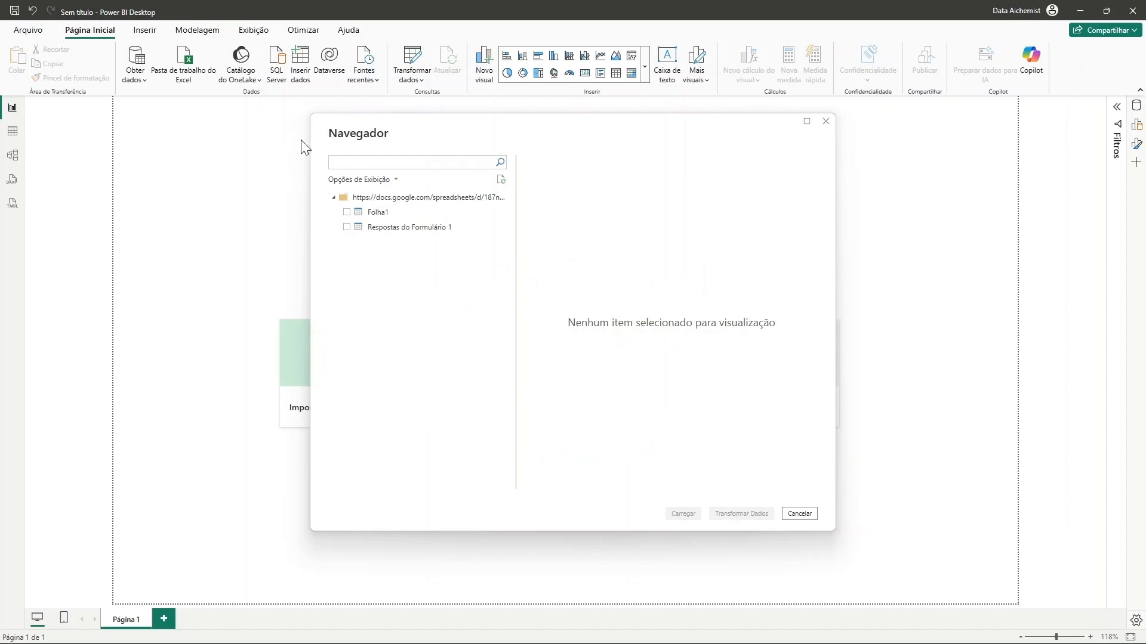
Step: Preview Folha1 and Respostas do Formulário 1, and load only Respostas do Formulário 1 into the Power Query editor for transformation
{"action": "left_click", "coordinate": [332, 161]}
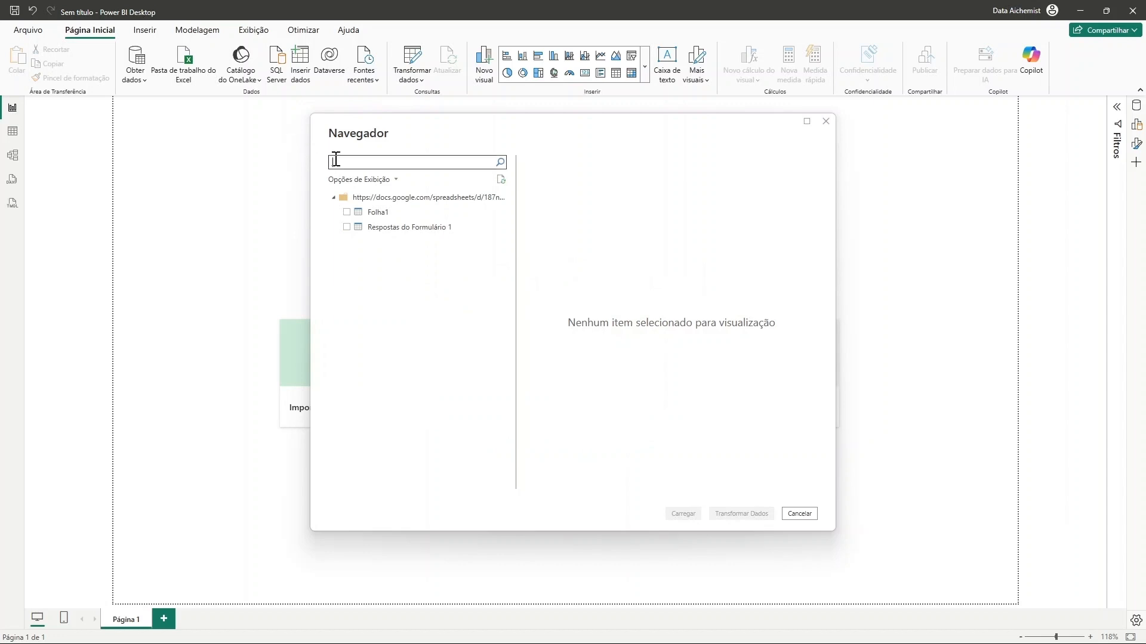
{"action": "left_click", "coordinate": [375, 213]}
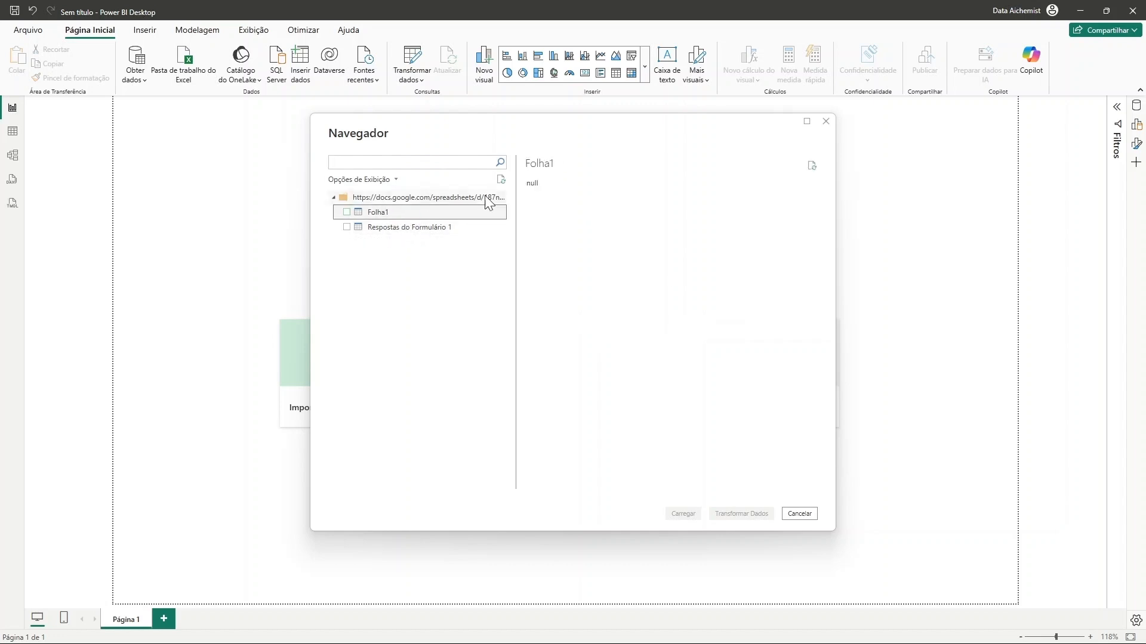
{"action": "left_click", "coordinate": [391, 227]}
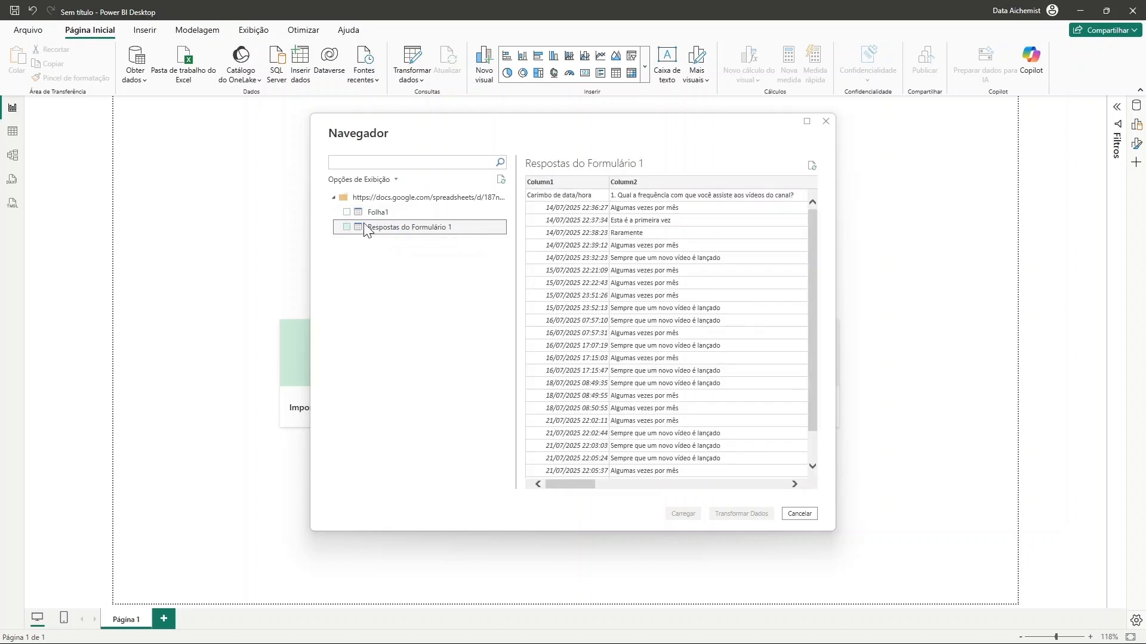
{"action": "left_click", "coordinate": [347, 227]}
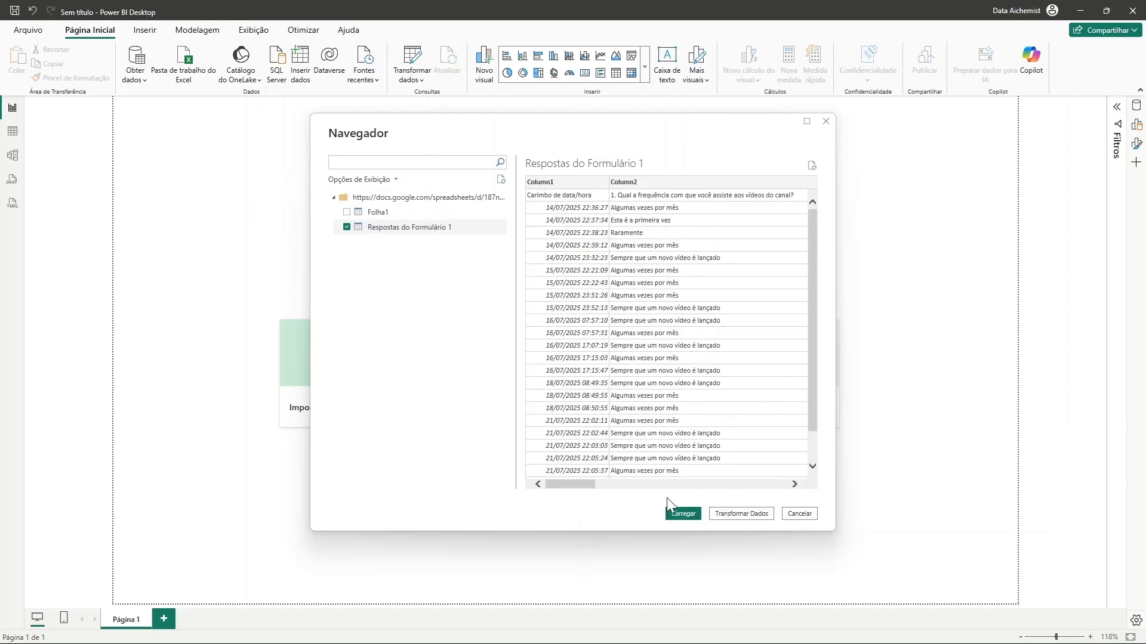
{"action": "left_click", "coordinate": [741, 514]}
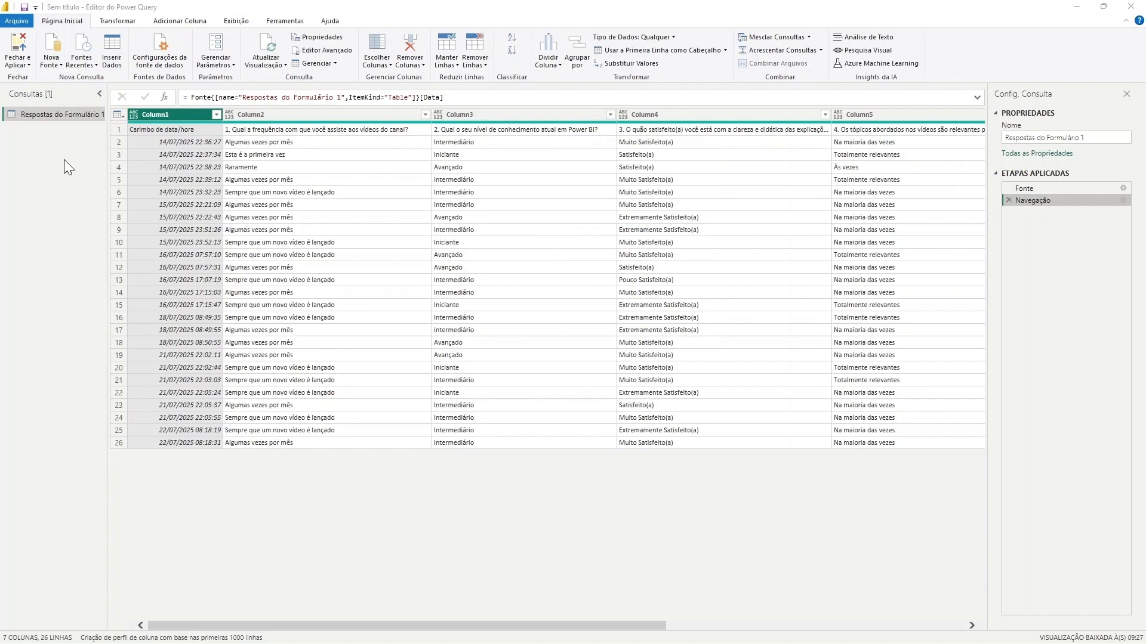
Step: Rename the Respostas do Formulário 1 query as Formulário
{"action": "double_click", "coordinate": [74, 112]}
{"action": "left_click", "coordinate": [67, 112]}
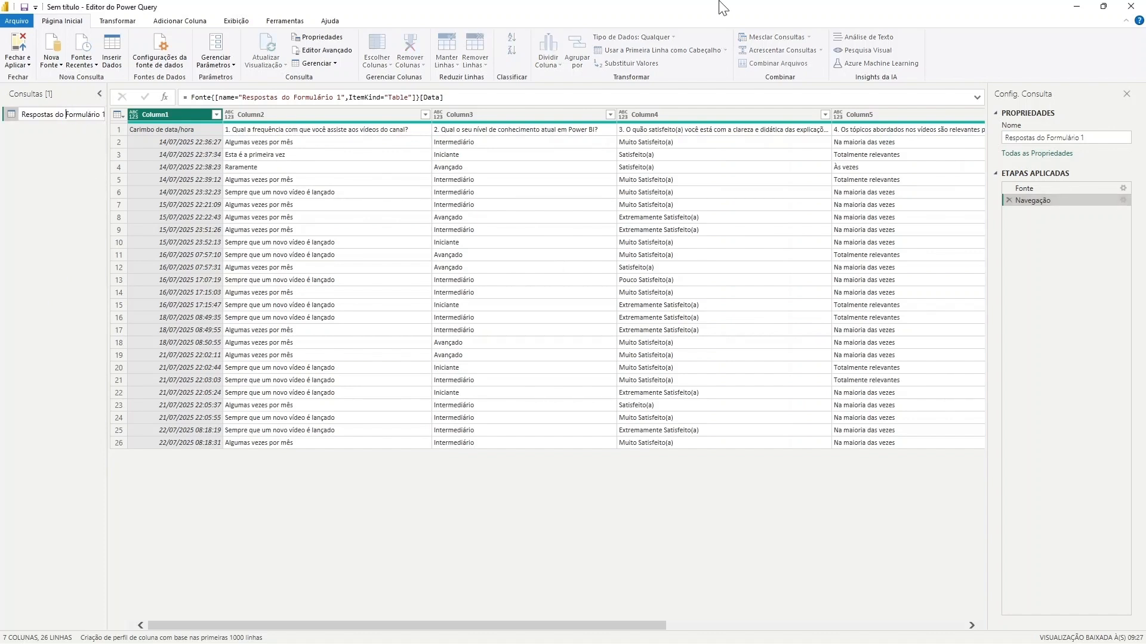
{"action": "key", "text": "BackSpace"}
{"action": "key", "text": "BackSpace"}
{"action": "key", "text": "BackSpace"}
{"action": "key", "text": "BackSpace"}
{"action": "key", "text": "BackSpace"}
{"action": "key", "text": "BackSpace"}
{"action": "key", "text": "BackSpace"}
{"action": "key", "text": "BackSpace"}
{"action": "key", "text": "BackSpace"}
{"action": "key", "text": "BackSpace"}
{"action": "key", "text": "BackSpace"}
{"action": "key", "text": "BackSpace"}
{"action": "key", "text": "BackSpace"}
{"action": "key", "text": "Return"}
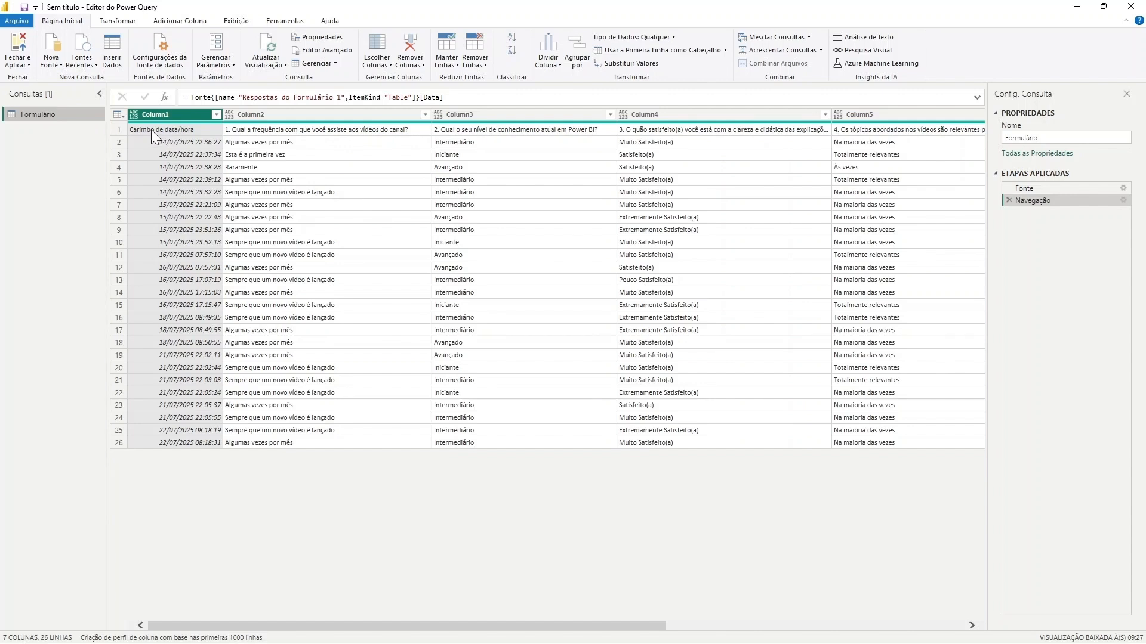
Step: Promote the first row of the Formulário query to column headers and look over the question columns
{"action": "left_click", "coordinate": [118, 115]}
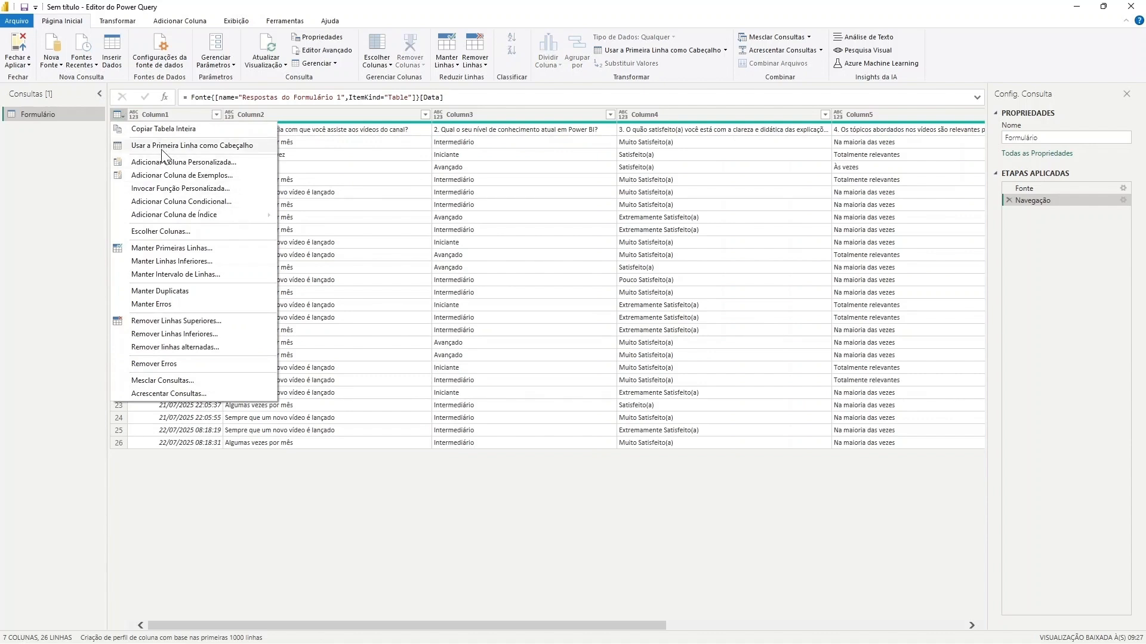
{"action": "left_click", "coordinate": [222, 146]}
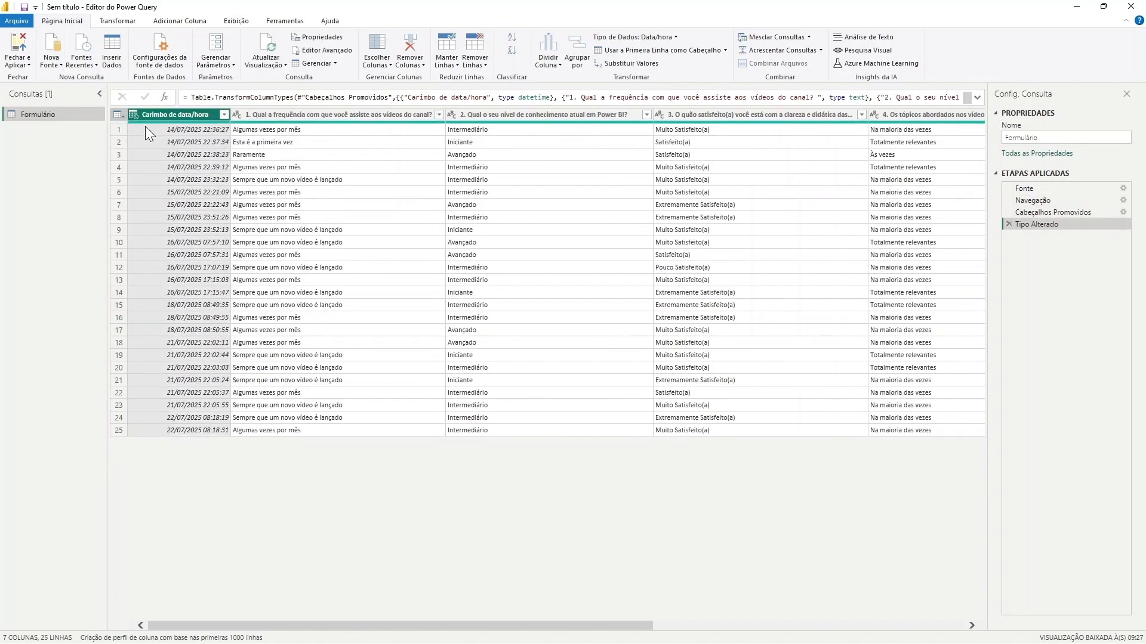
{"action": "left_click", "coordinate": [342, 115]}
{"action": "left_click_drag", "start_coordinate": [556, 626], "coordinate": [539, 610]}
{"action": "left_click", "coordinate": [279, 113], "text": "ctrl"}
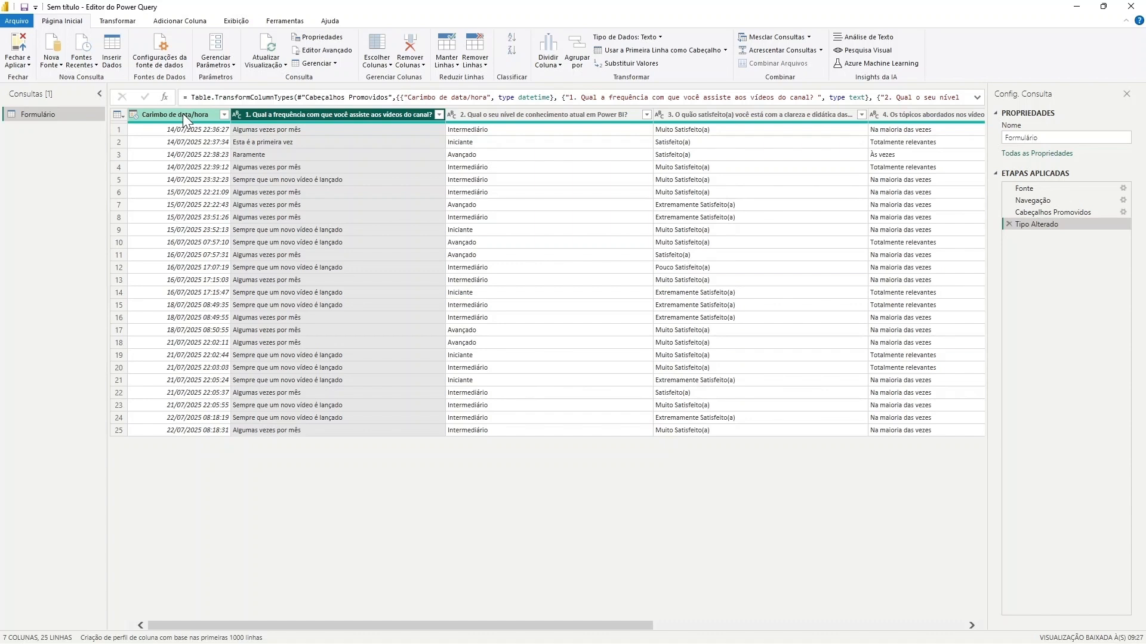
Step: Unpivot all columns except Carimbo de data/hora and inspect the full question and answer text in row 5
{"action": "left_click", "coordinate": [183, 113]}
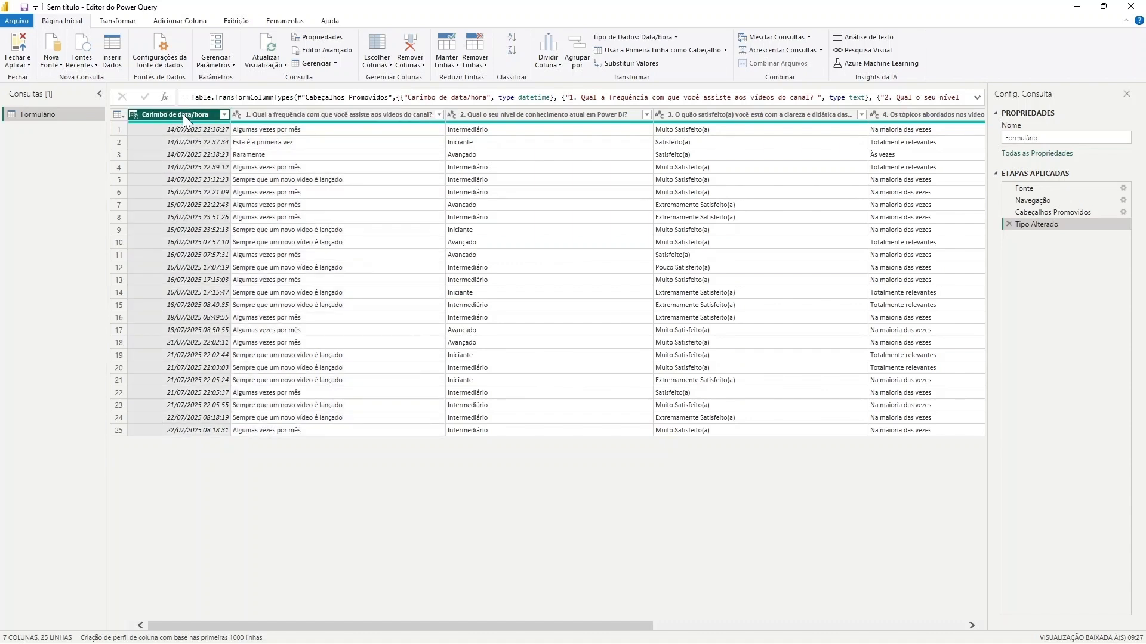
{"action": "left_click", "coordinate": [120, 21]}
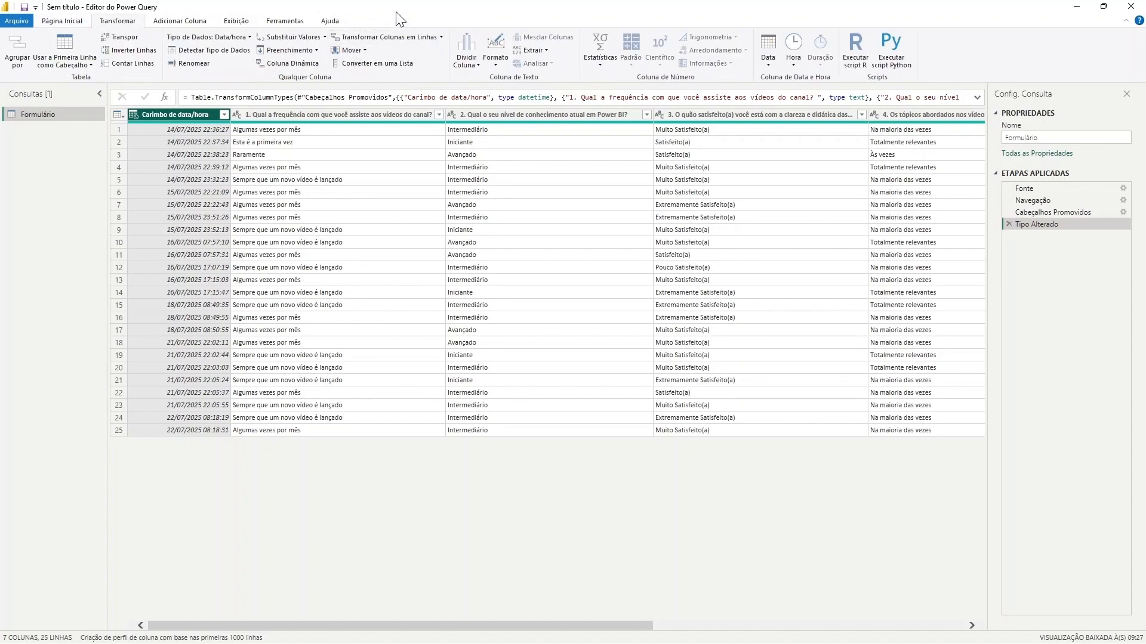
{"action": "left_click", "coordinate": [441, 38]}
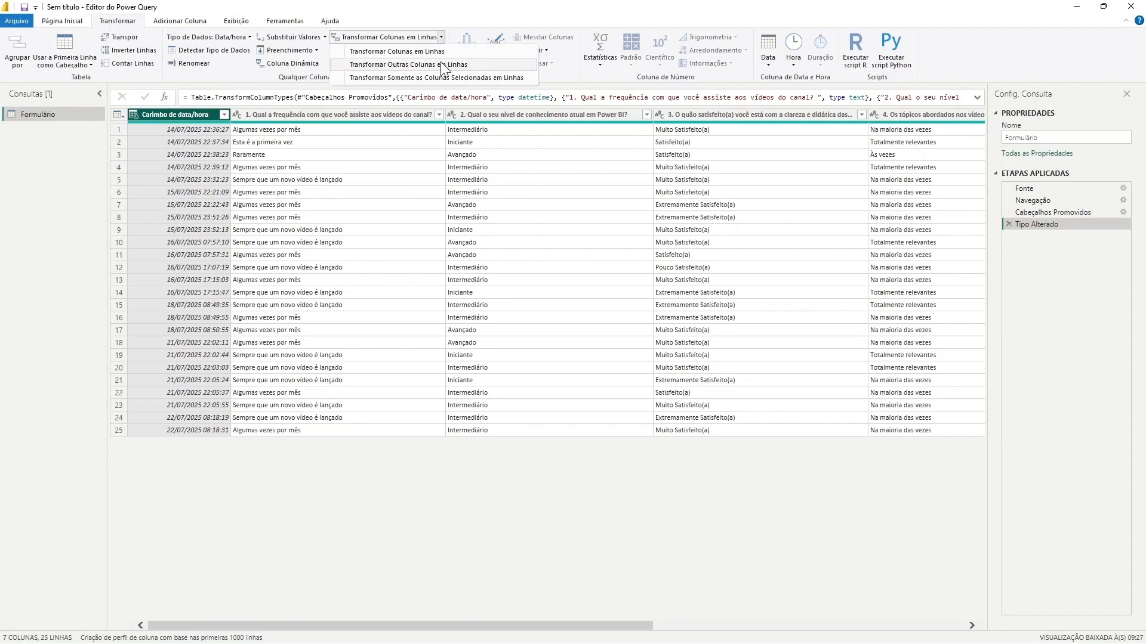
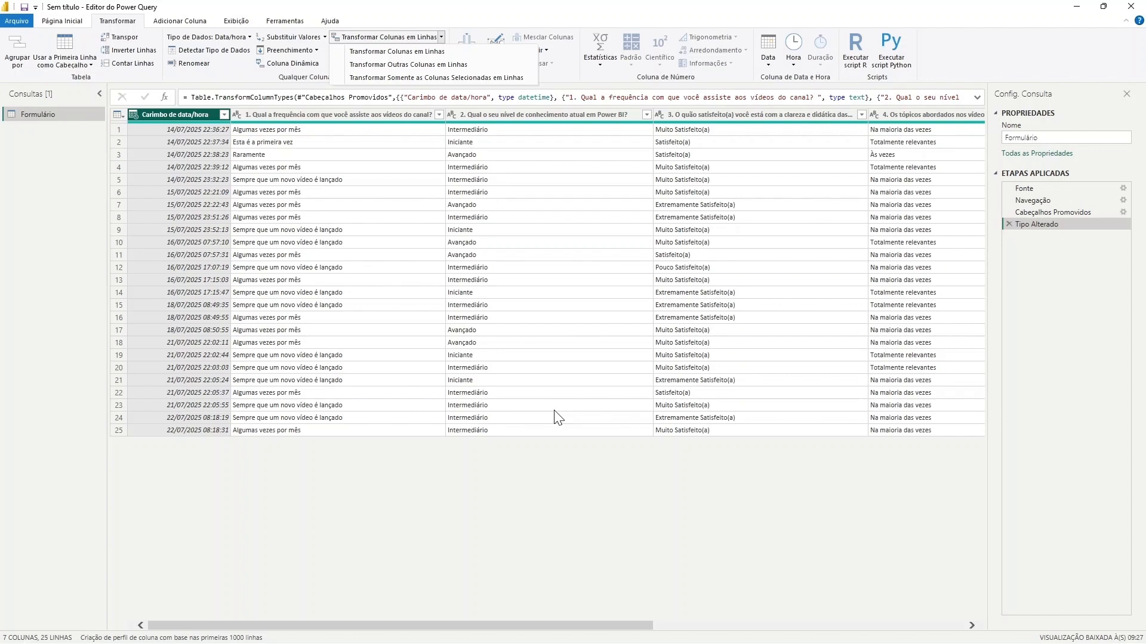
{"action": "left_click", "coordinate": [198, 114]}
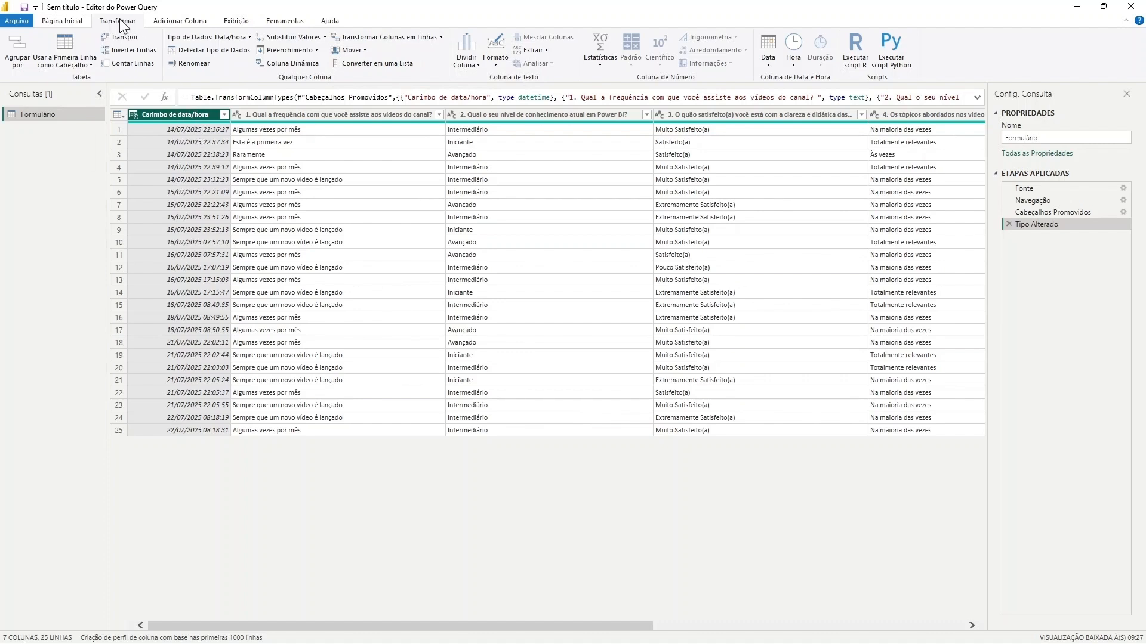
{"action": "left_click", "coordinate": [441, 37]}
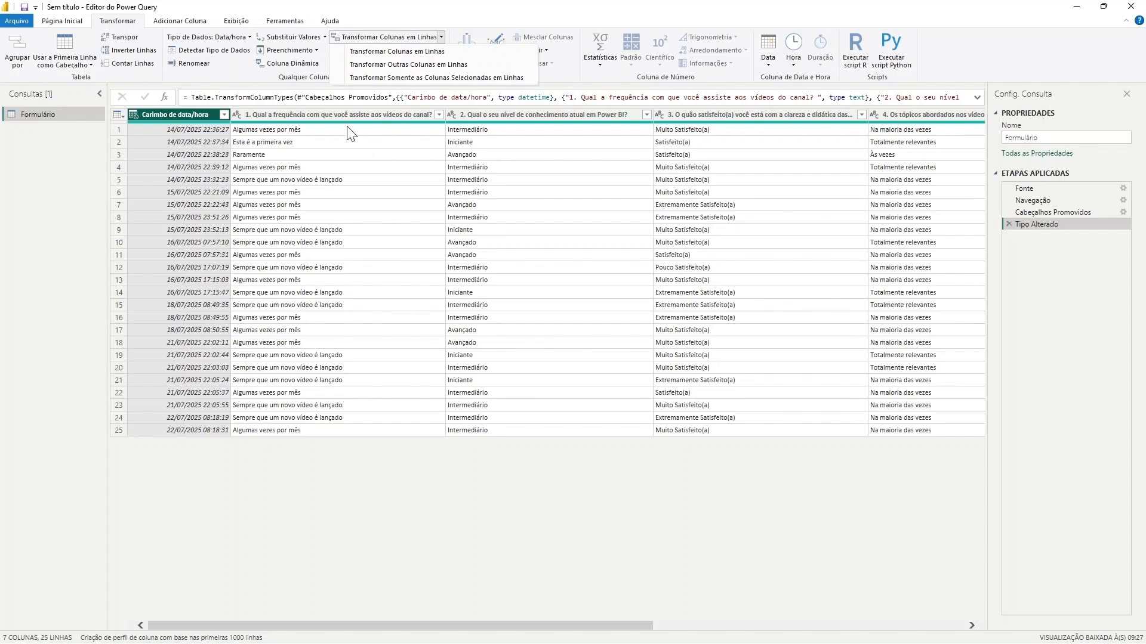
{"action": "left_click", "coordinate": [410, 65]}
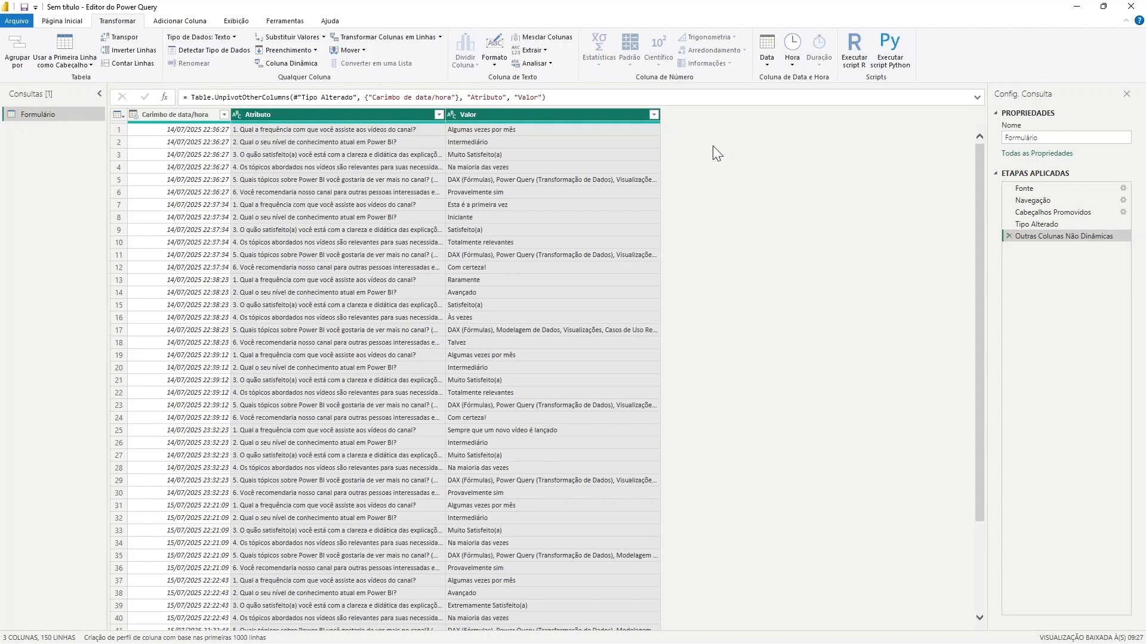
{"action": "left_click", "coordinate": [382, 182]}
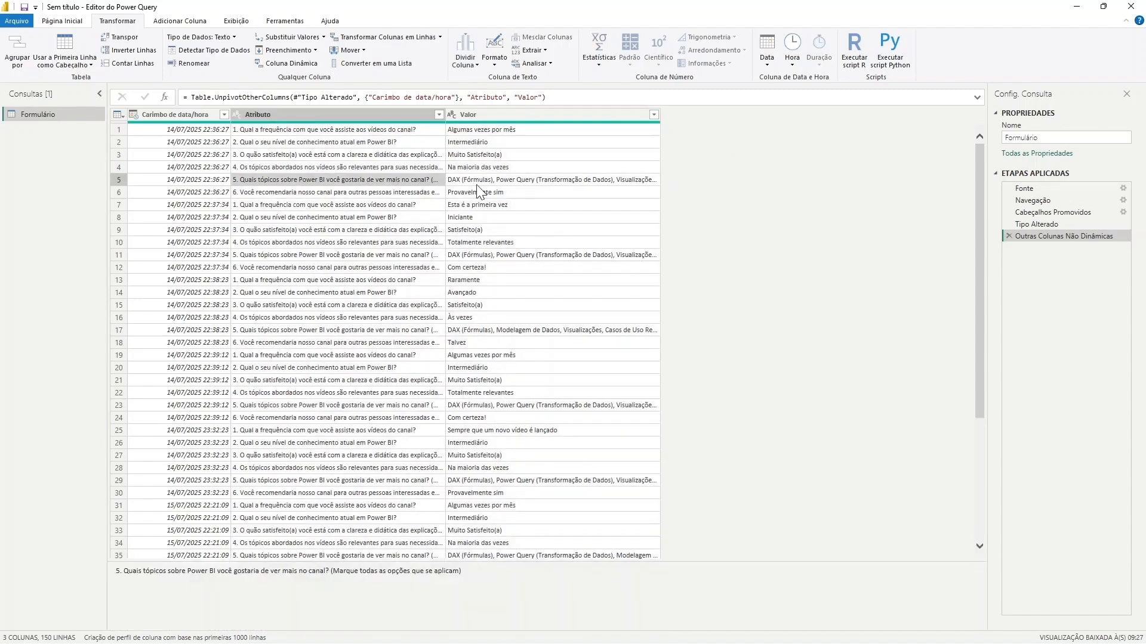
{"action": "left_click", "coordinate": [515, 179]}
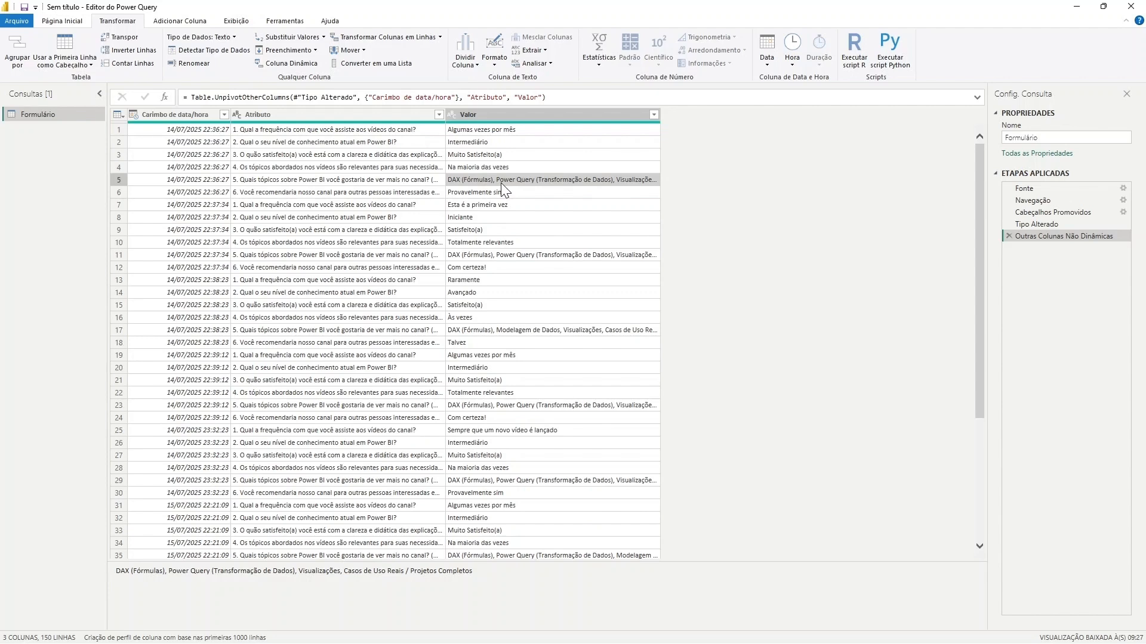
{"action": "left_click", "coordinate": [585, 114]}
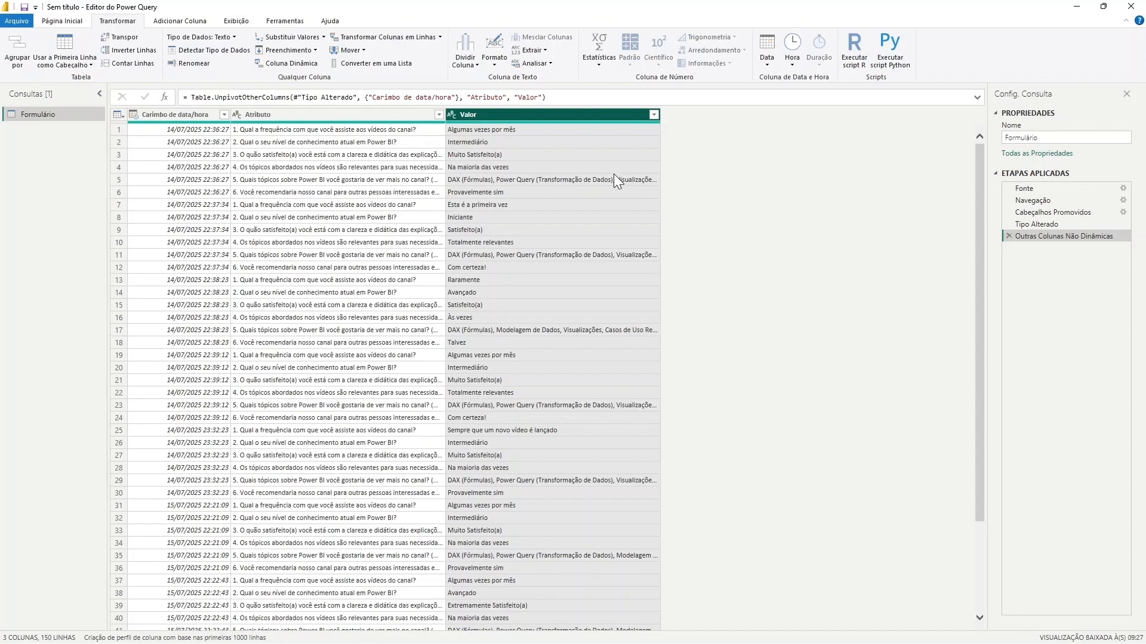
{"action": "left_click", "coordinate": [477, 70]}
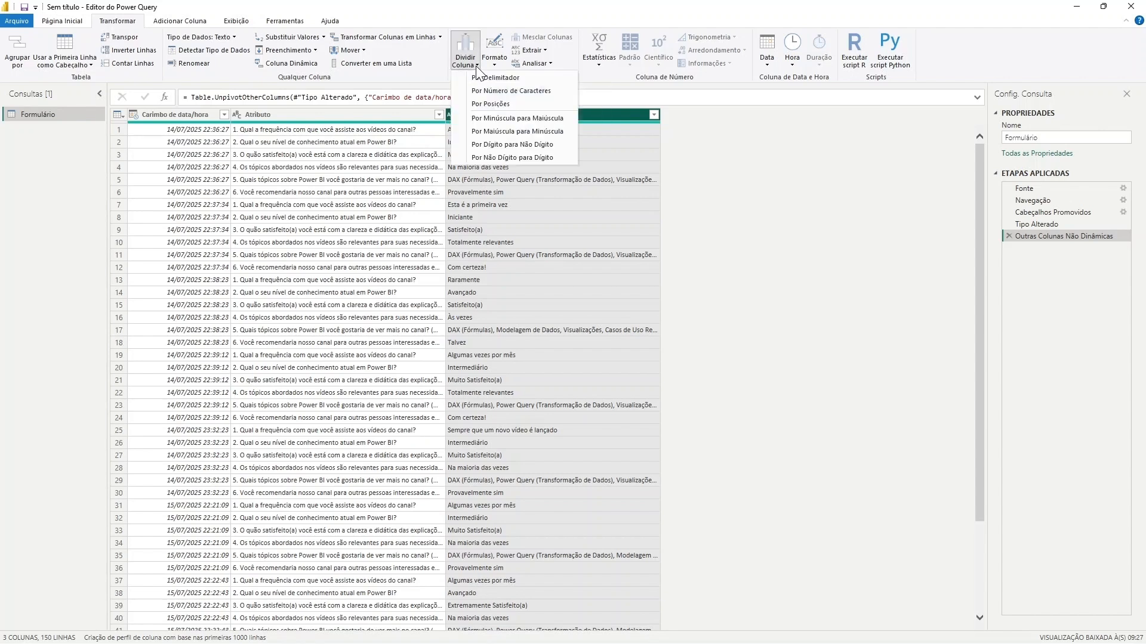
{"action": "left_click", "coordinate": [507, 78]}
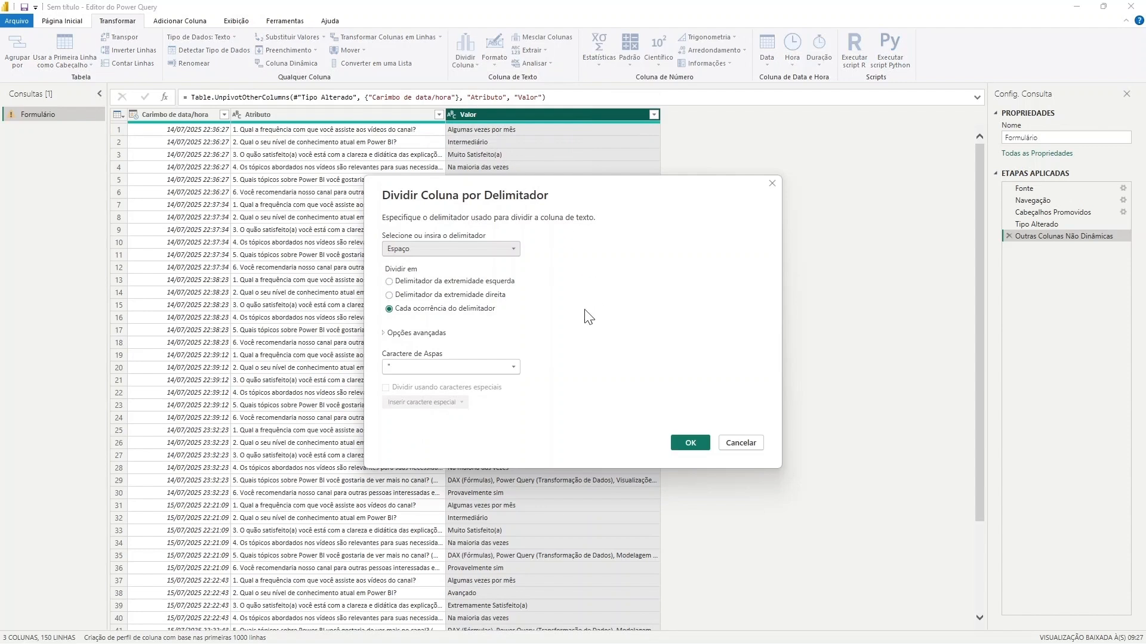
{"action": "left_click_drag", "start_coordinate": [622, 195], "coordinate": [691, 301]}
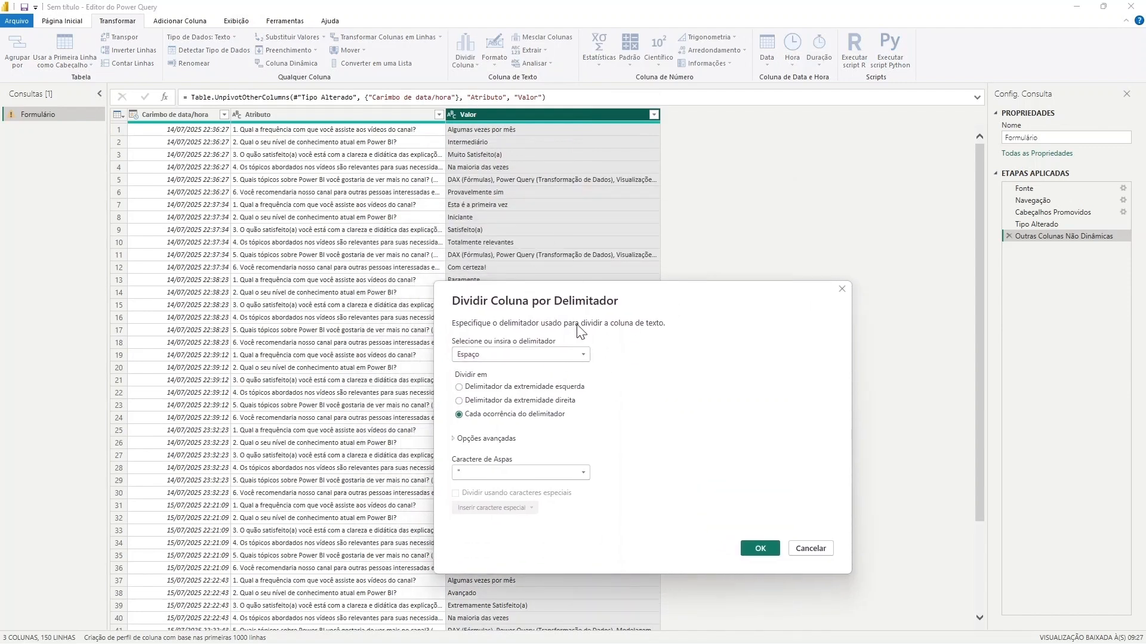
{"action": "left_click", "coordinate": [582, 354]}
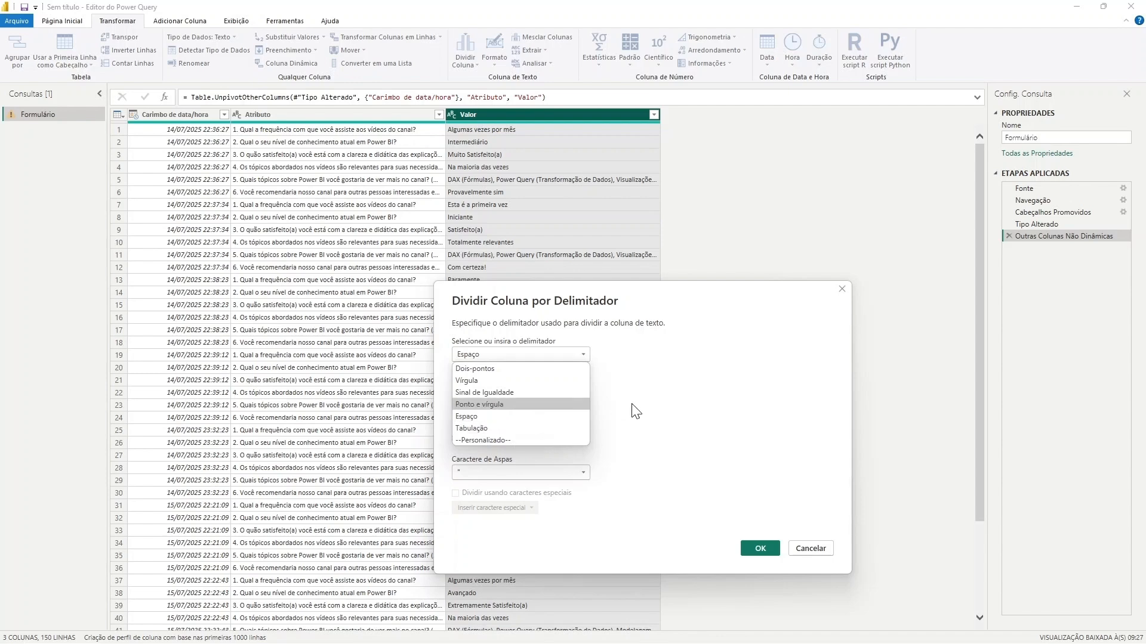
{"action": "left_click", "coordinate": [719, 330]}
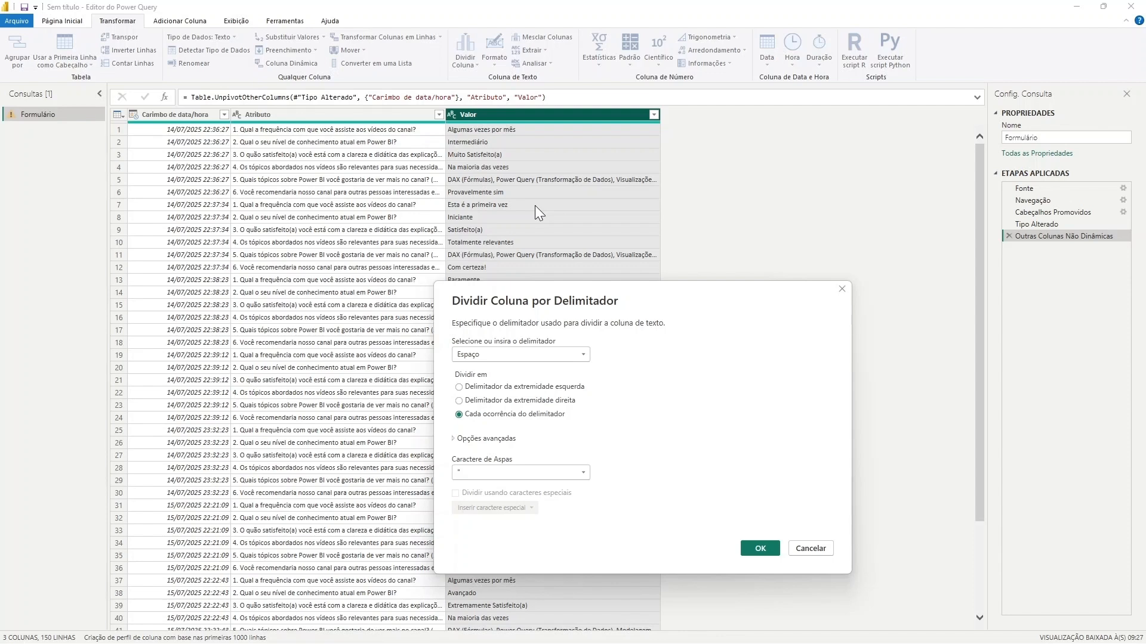
{"action": "left_click", "coordinate": [811, 548]}
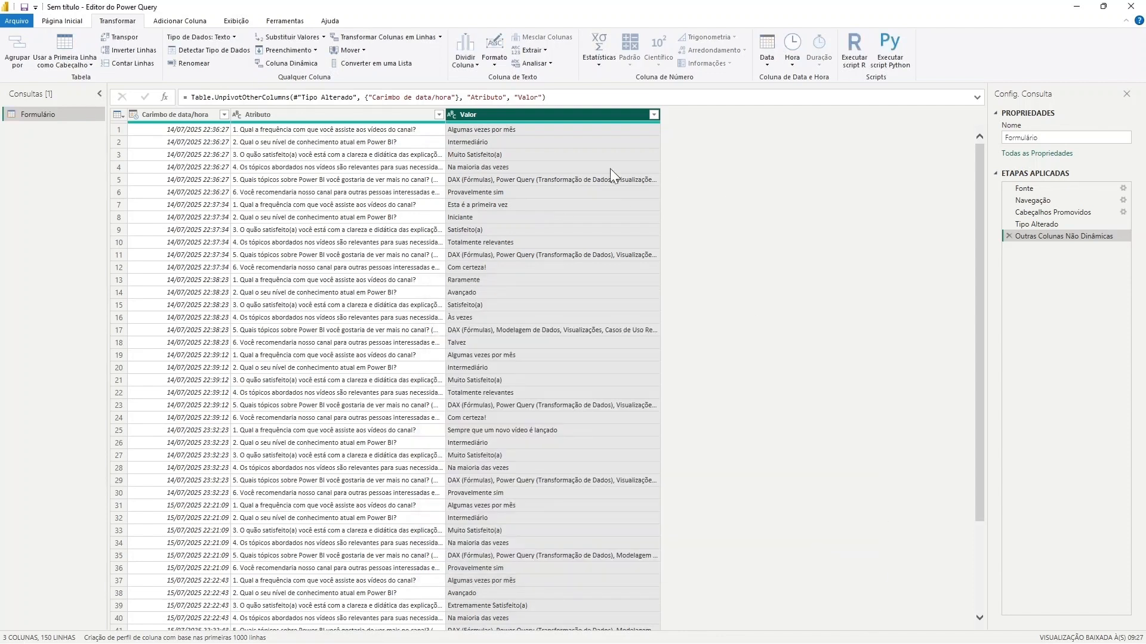
Step: Split the Valor column by comma at each occurrence of the delimiter
{"action": "left_click", "coordinate": [509, 155]}
{"action": "left_click", "coordinate": [463, 125]}
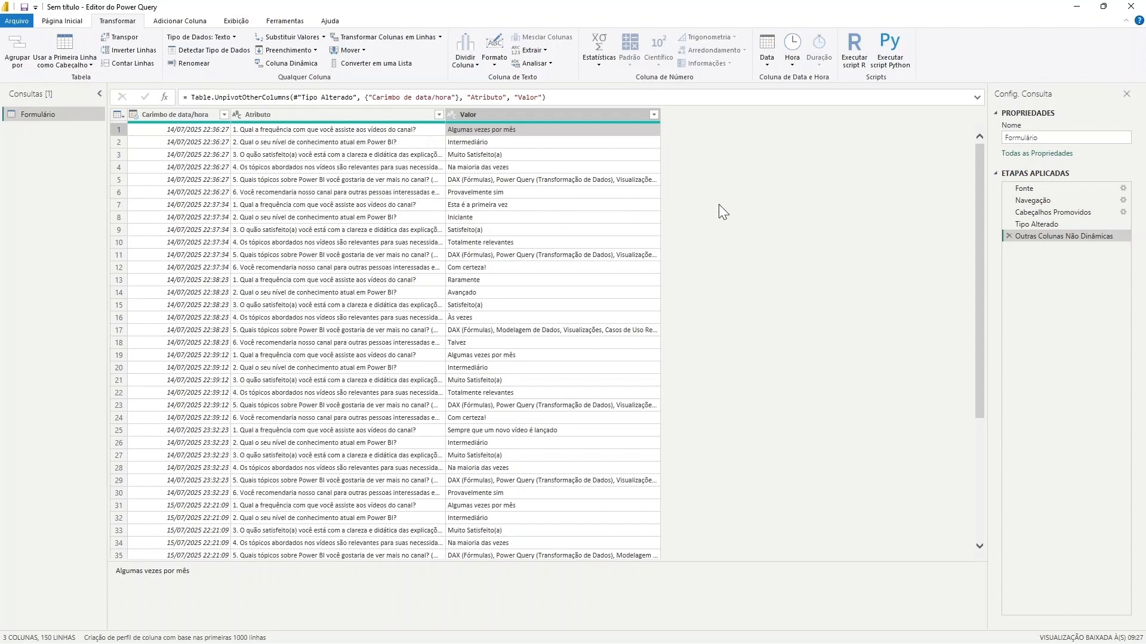
{"action": "left_click", "coordinate": [531, 117]}
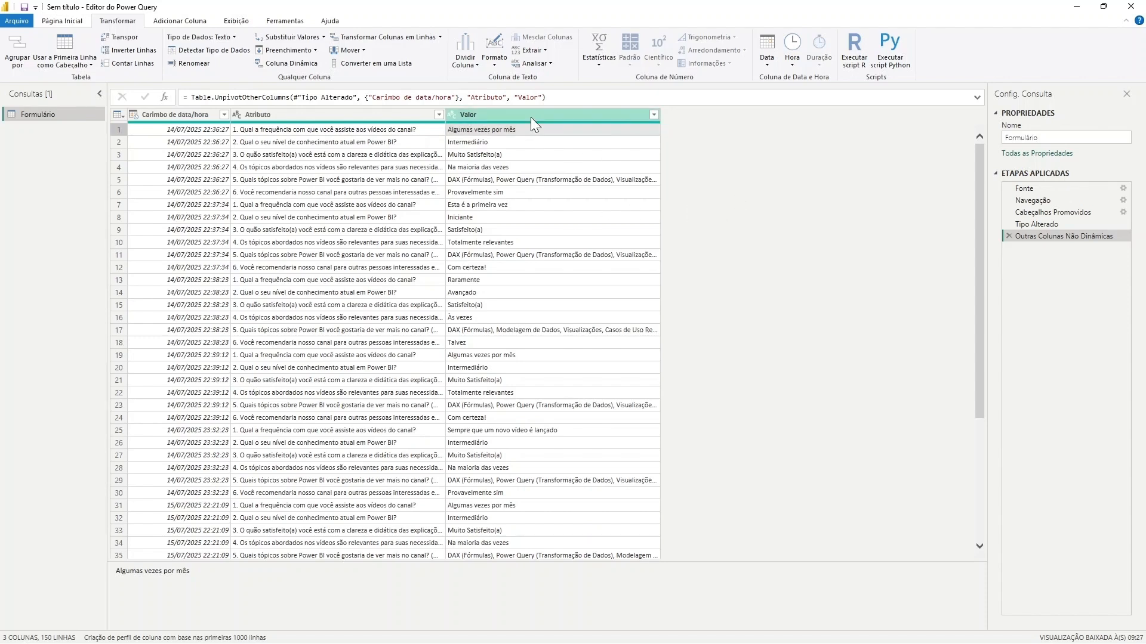
{"action": "left_click", "coordinate": [561, 112]}
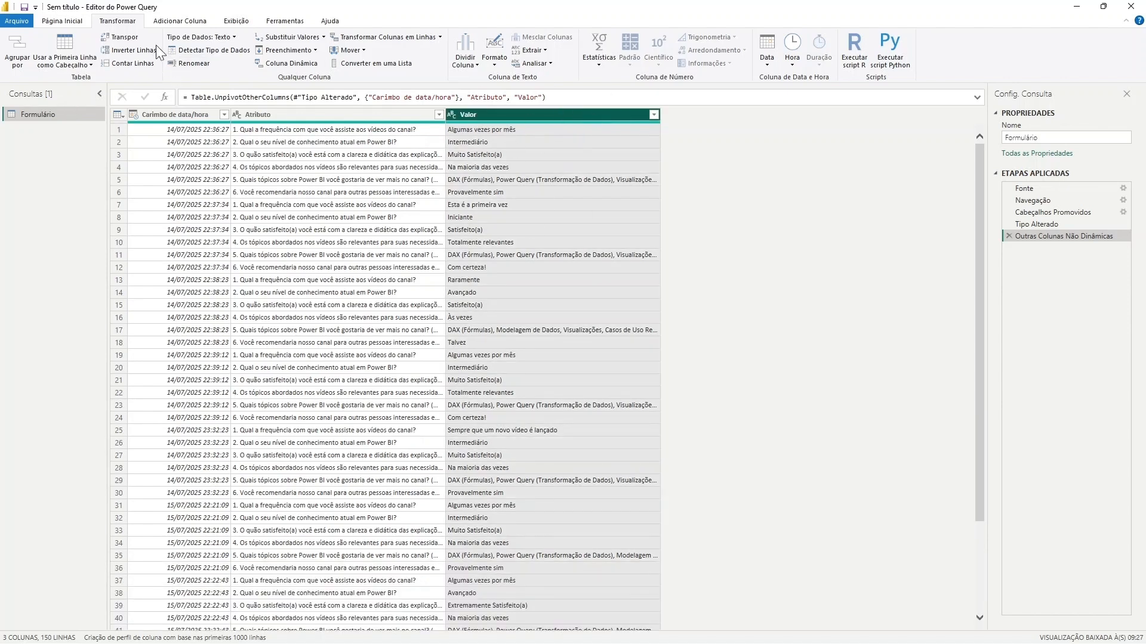
{"action": "left_click", "coordinate": [475, 65]}
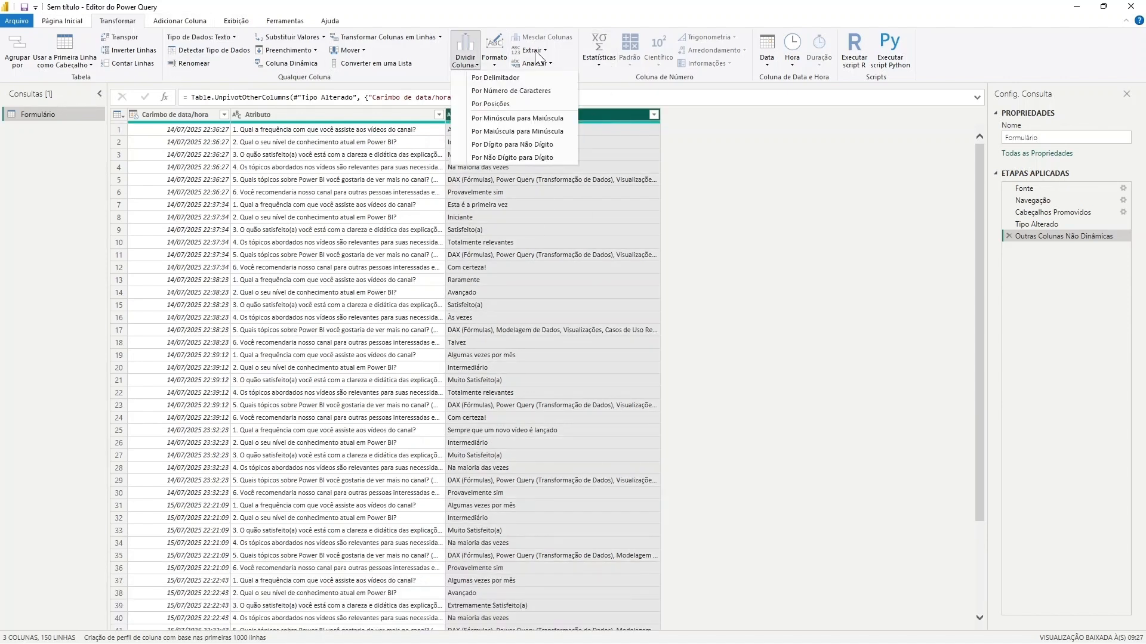
{"action": "left_click", "coordinate": [508, 79]}
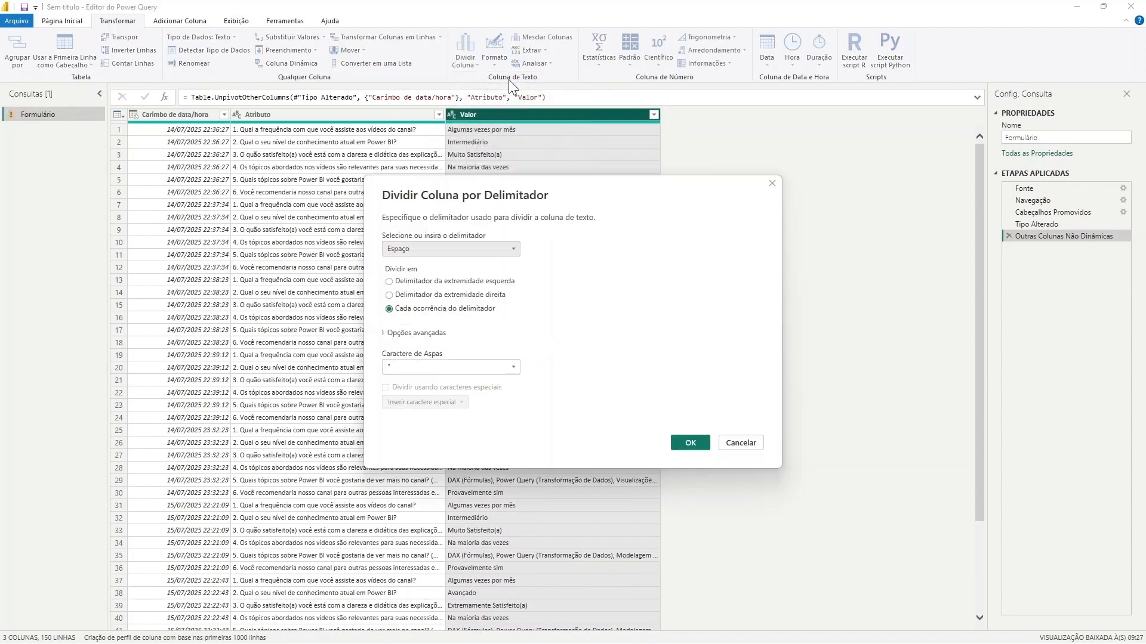
{"action": "left_click", "coordinate": [438, 250]}
{"action": "left_click", "coordinate": [422, 275]}
{"action": "left_click_drag", "start_coordinate": [591, 194], "coordinate": [532, 250]}
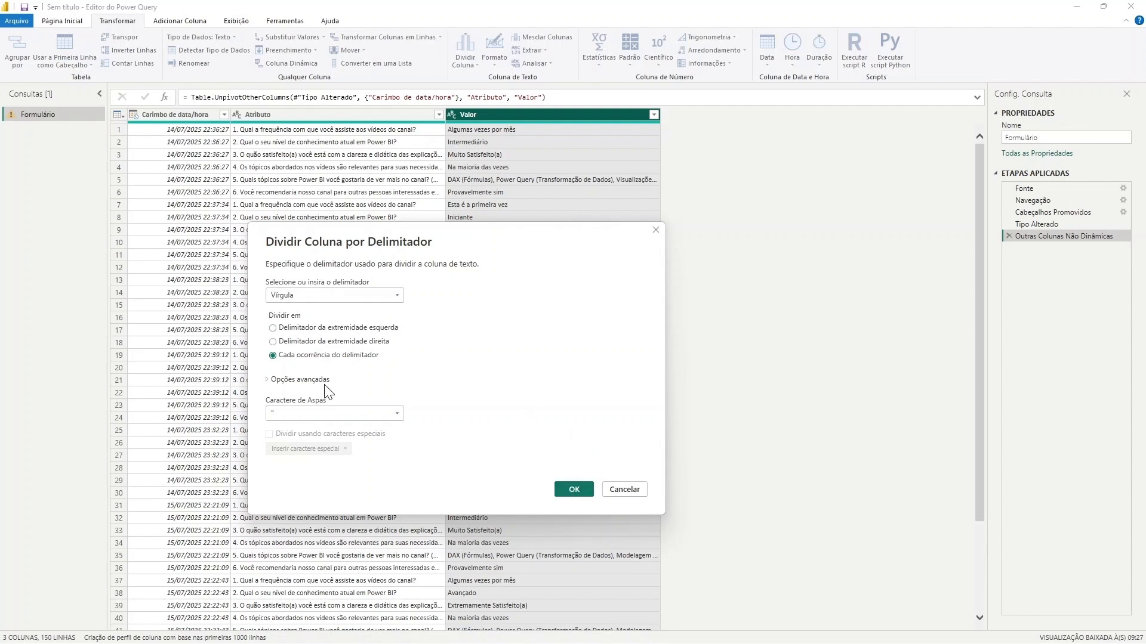
{"action": "left_click", "coordinate": [574, 490]}
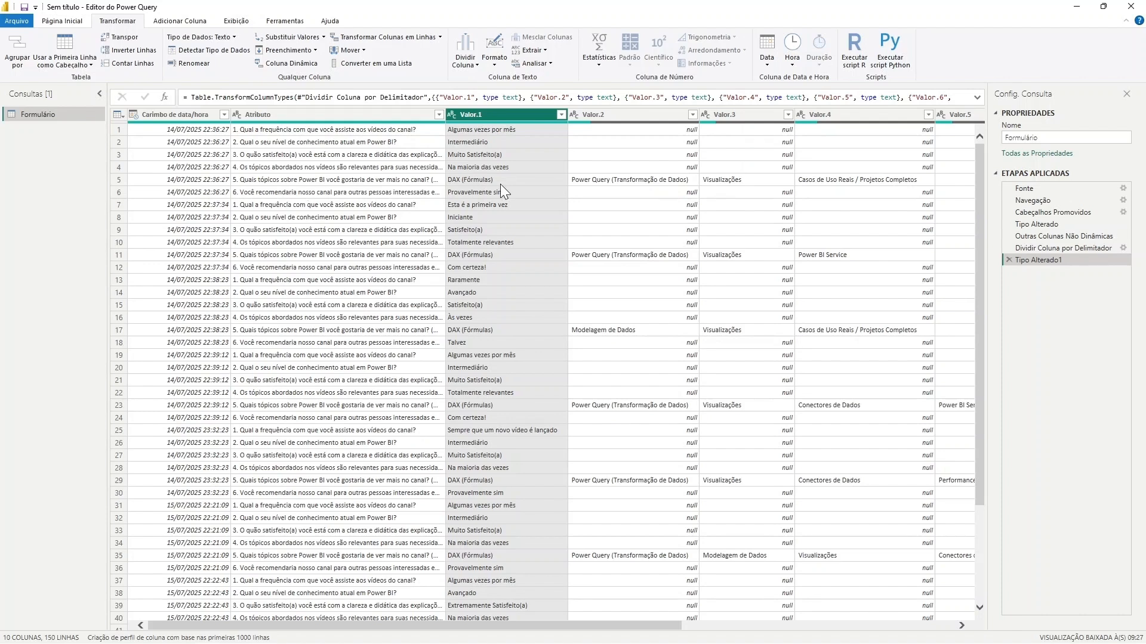
Step: Examine the row 5 answers and the other rows across the split Valor columns
{"action": "left_click", "coordinate": [477, 178]}
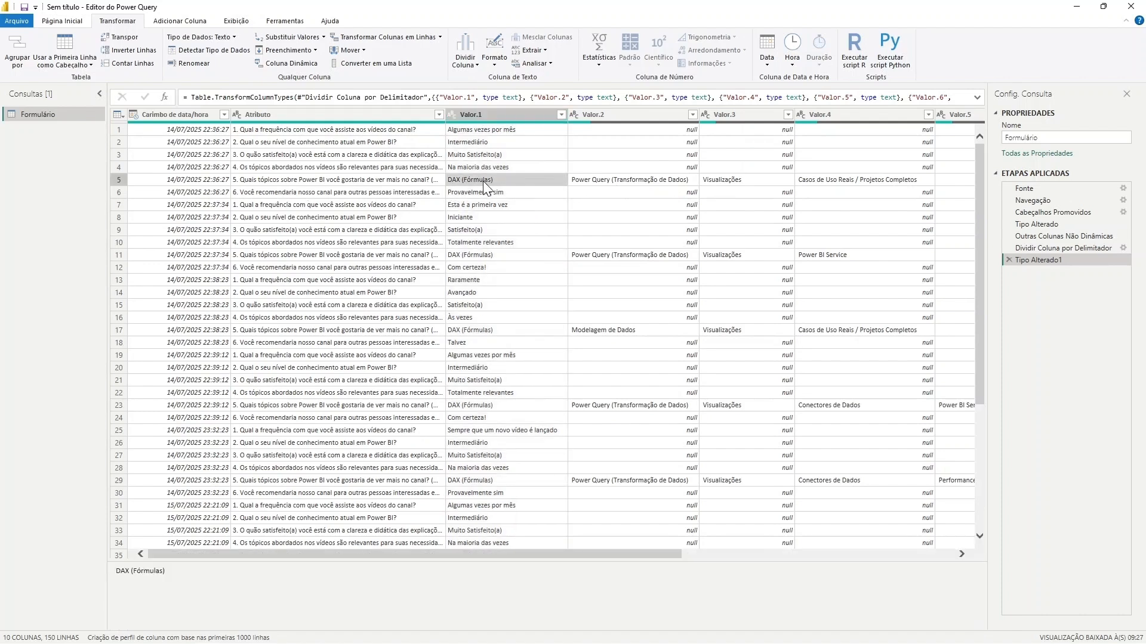
{"action": "left_click", "coordinate": [598, 179]}
{"action": "left_click", "coordinate": [719, 180]}
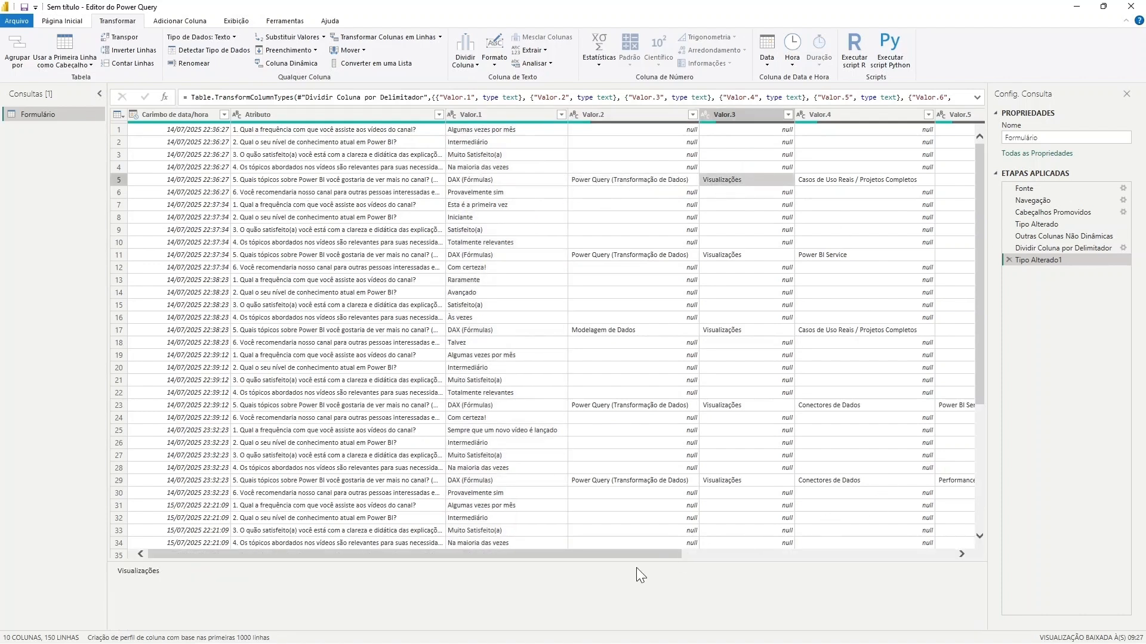
{"action": "left_click_drag", "start_coordinate": [651, 555], "coordinate": [886, 567]}
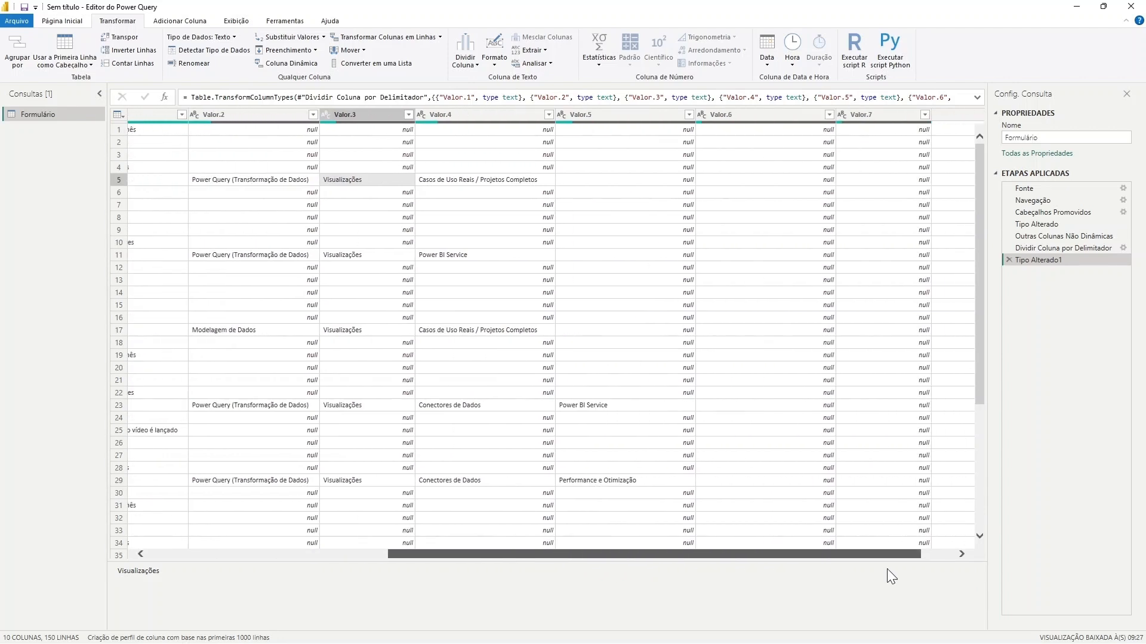
{"action": "left_click", "coordinate": [451, 185]}
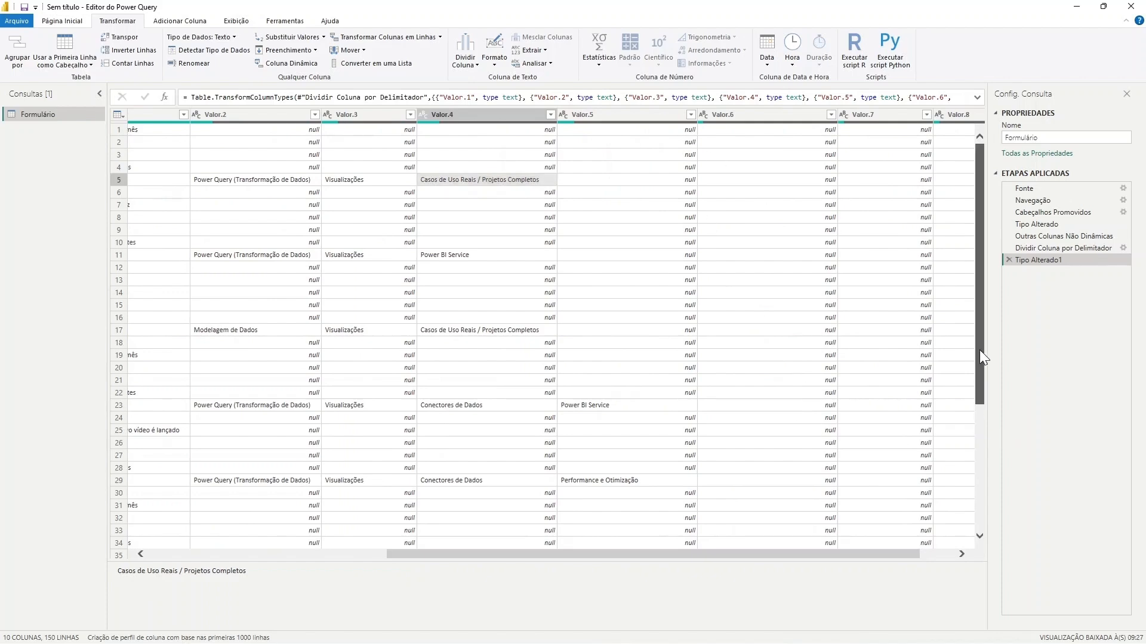
{"action": "left_click_drag", "start_coordinate": [979, 350], "coordinate": [1015, 281]}
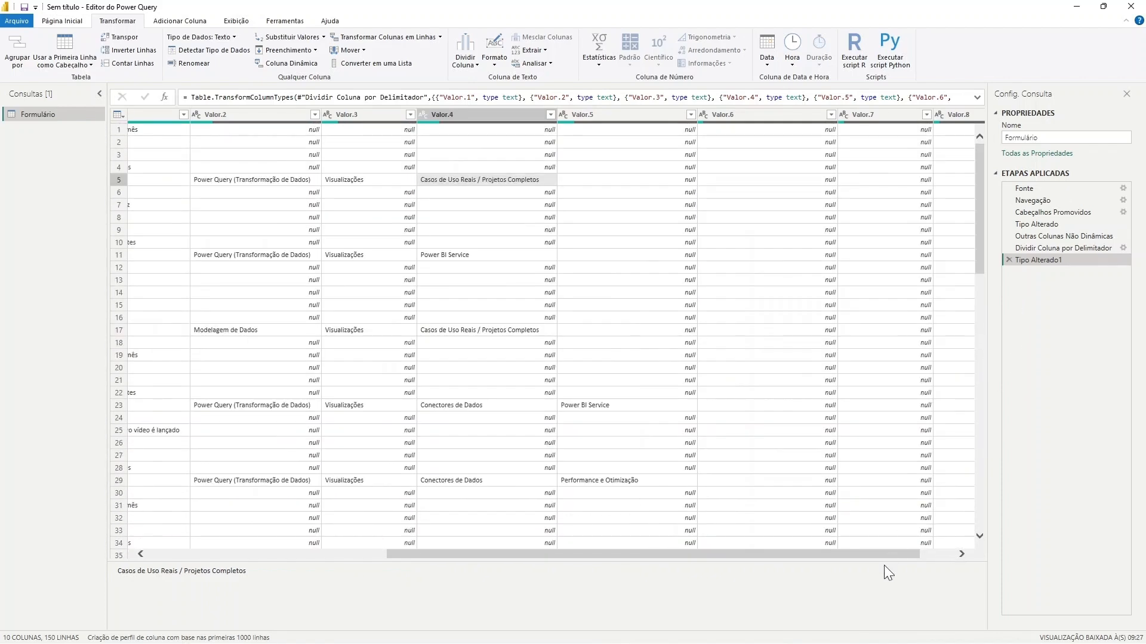
{"action": "left_click_drag", "start_coordinate": [883, 554], "coordinate": [563, 542]}
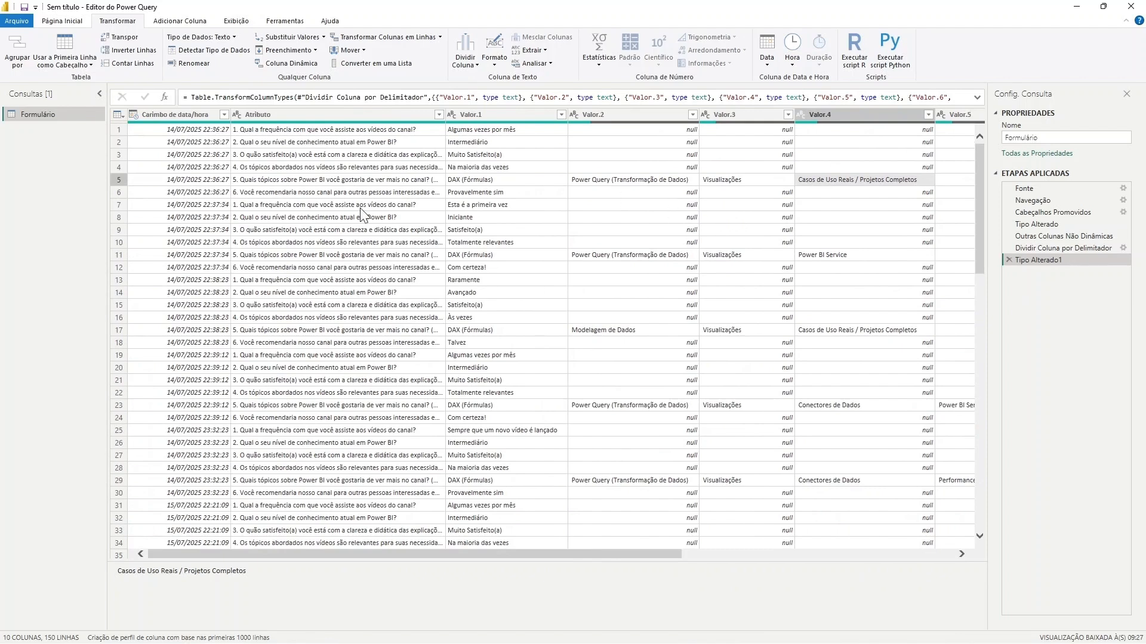
Step: Unpivot all columns except Carimbo de data/hora and Atributo, and check the full question text in row 5
{"action": "left_click", "coordinate": [175, 115]}
{"action": "left_click", "coordinate": [175, 114]}
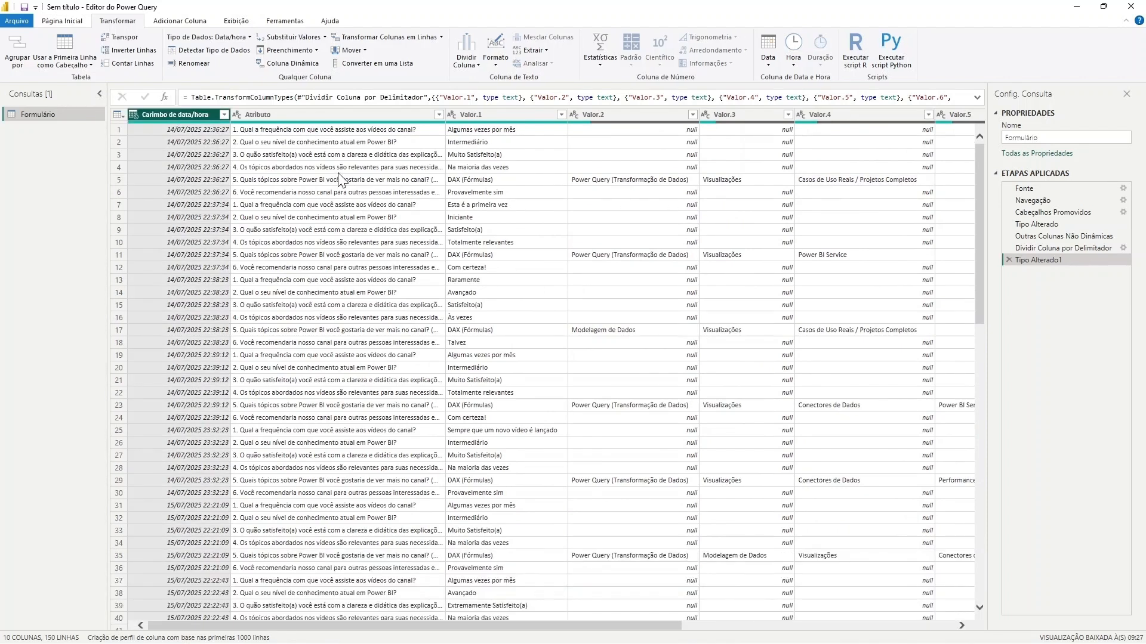
{"action": "left_click", "coordinate": [332, 114], "text": "ctrl"}
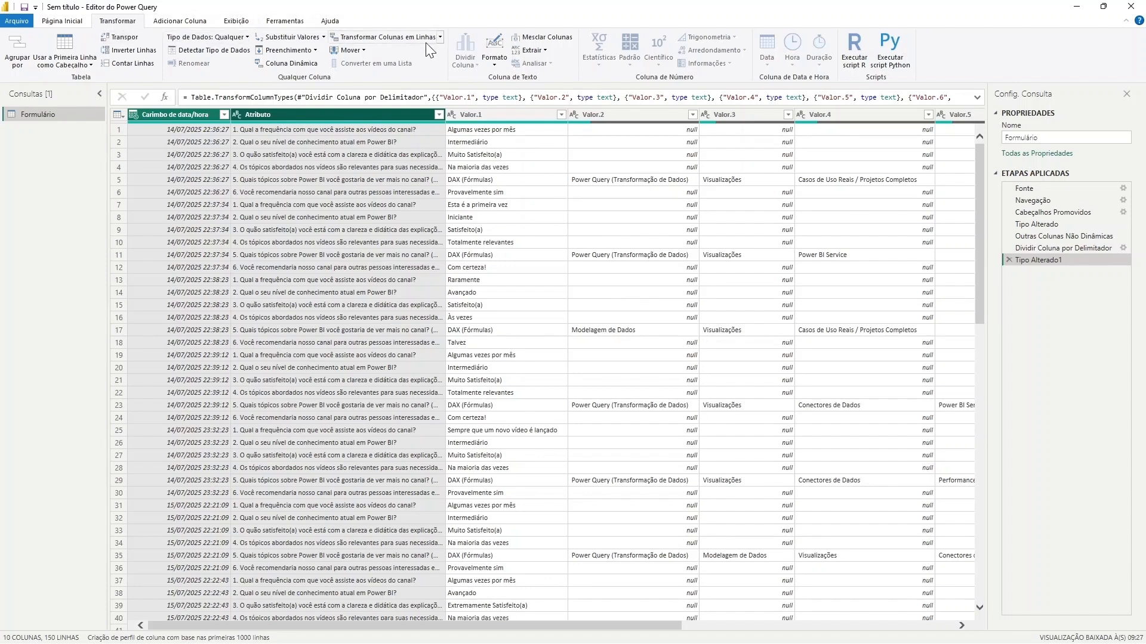
{"action": "left_click", "coordinate": [439, 37]}
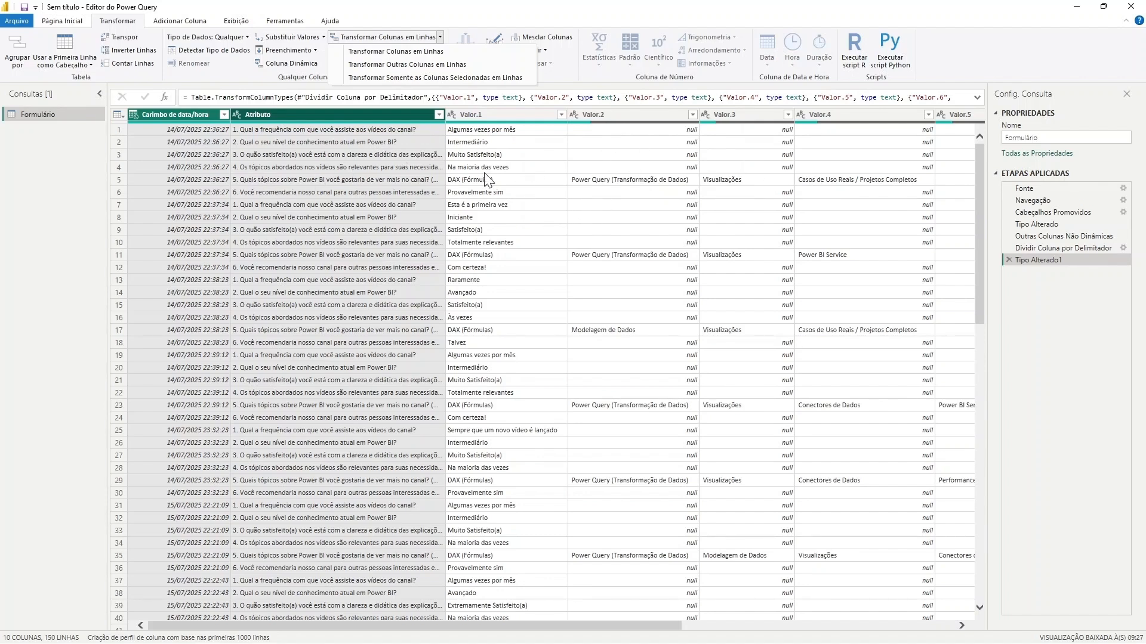
{"action": "left_click", "coordinate": [418, 65]}
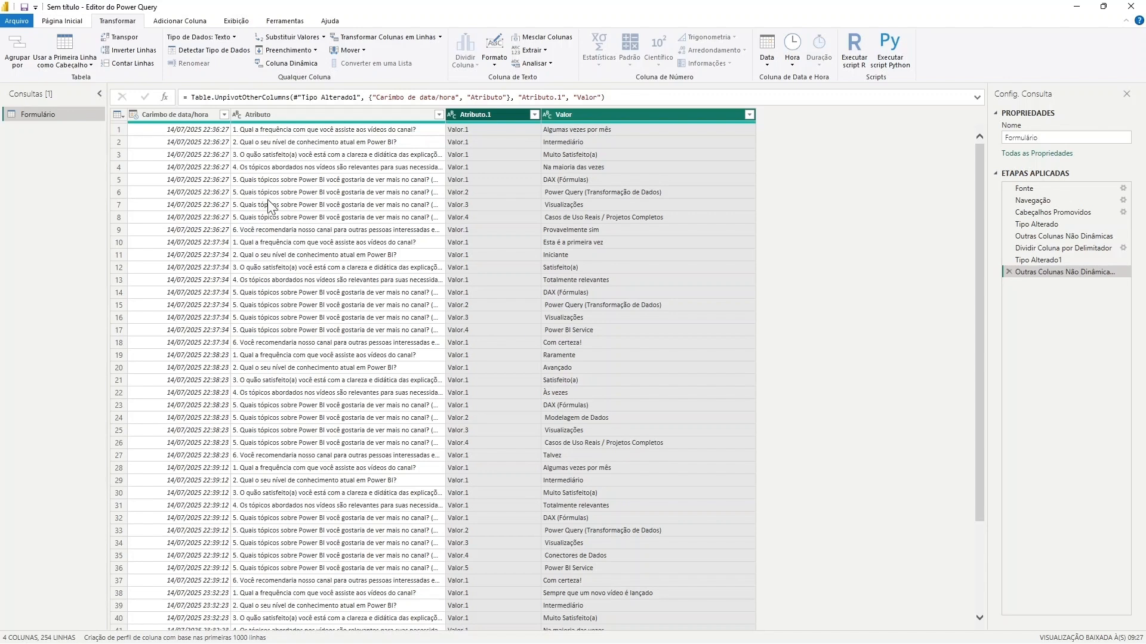
{"action": "left_click", "coordinate": [254, 190]}
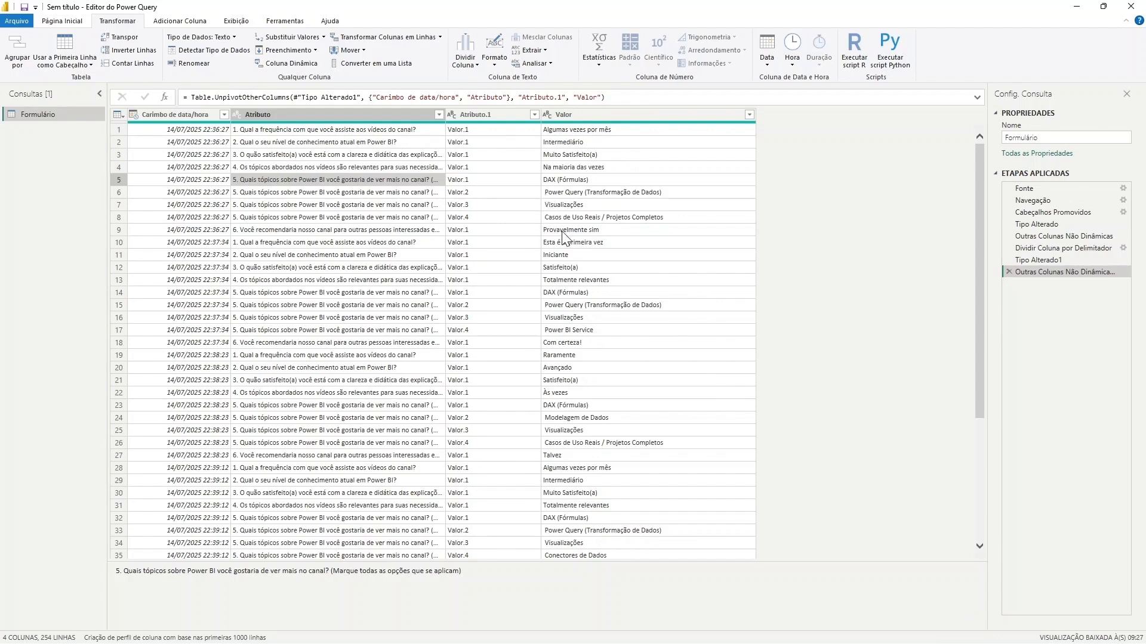
Step: Open the available column operations for the unpivoted Valor column
{"action": "left_click", "coordinate": [597, 113]}
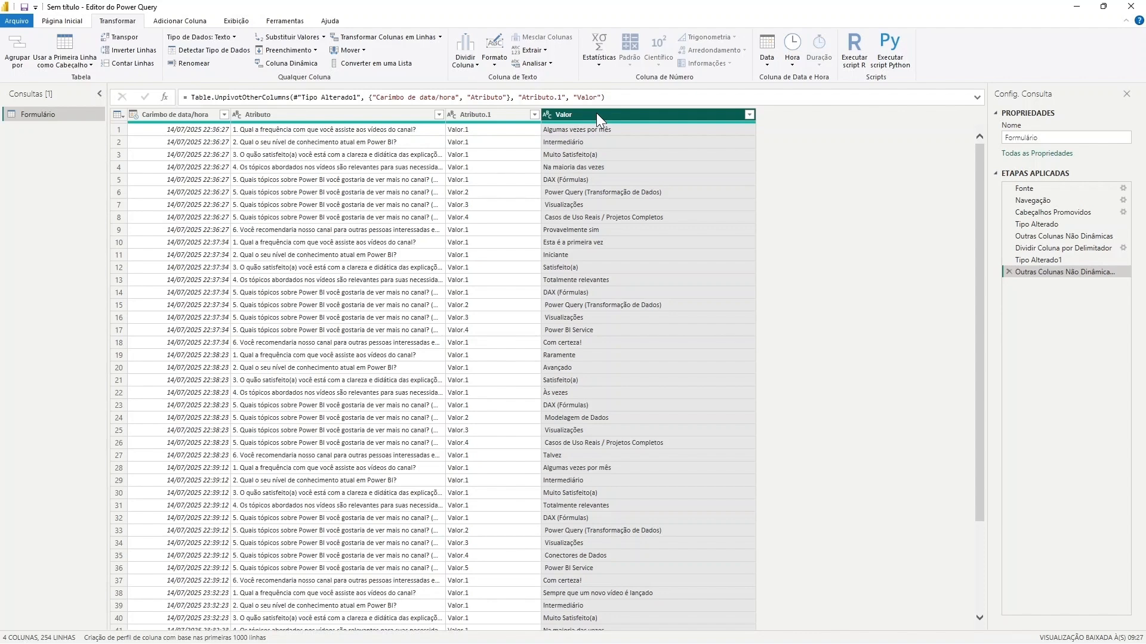
{"action": "right_click", "coordinate": [599, 119]}
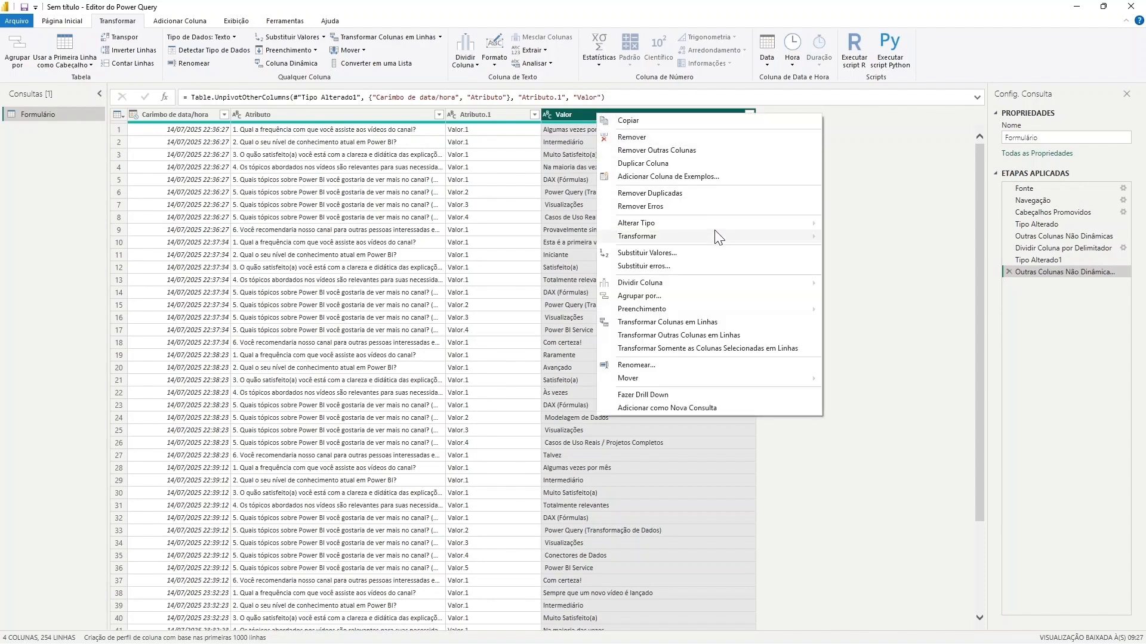
Step: Trim the leading and trailing spaces from the text in the Valor column
{"action": "mouse_move", "coordinate": [717, 237]}
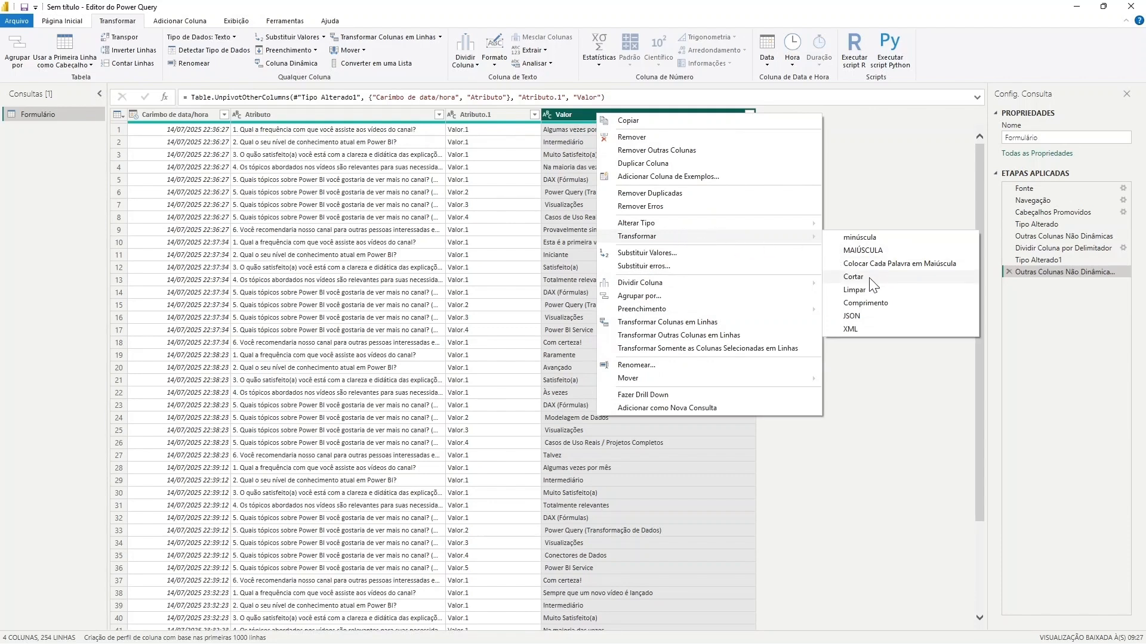
{"action": "mouse_move", "coordinate": [806, 283]}
{"action": "left_click", "coordinate": [853, 278]}
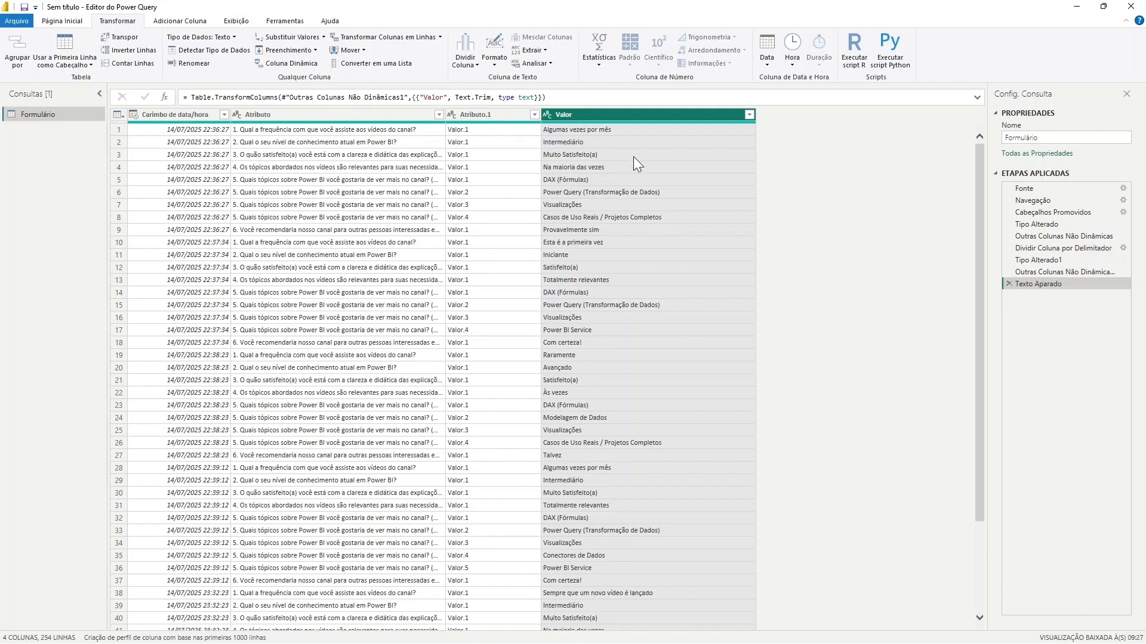
Step: Replace the value "DAX (Fórmulas)" with "DAX" in the Valor column
{"action": "left_click", "coordinate": [574, 179]}
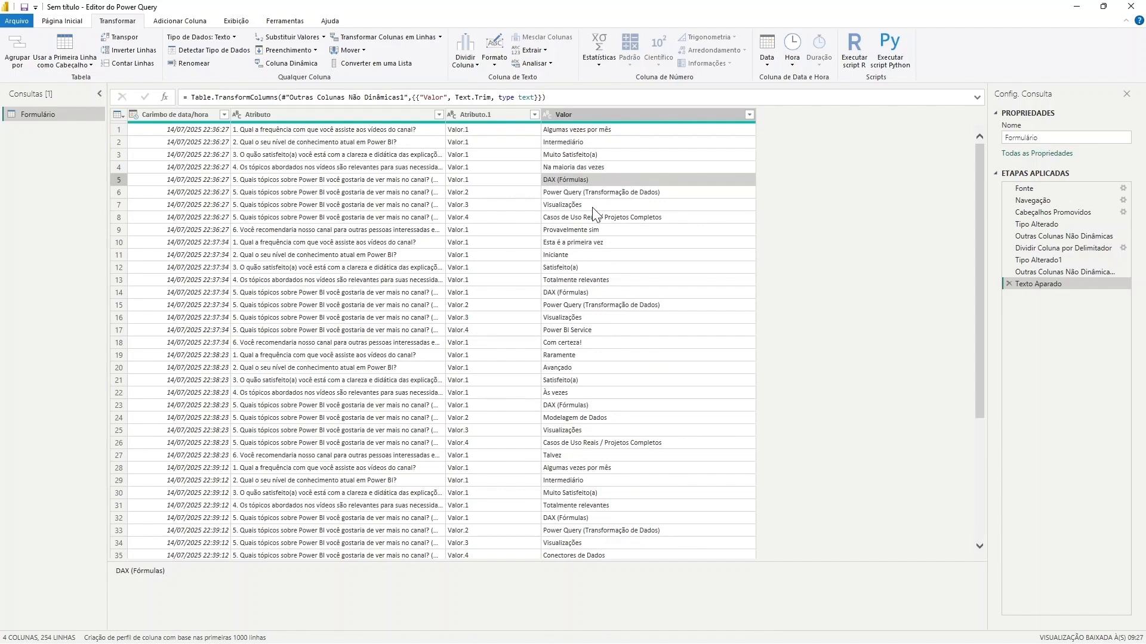
{"action": "left_click", "coordinate": [592, 205]}
{"action": "left_click", "coordinate": [595, 181]}
{"action": "right_click", "coordinate": [593, 180]}
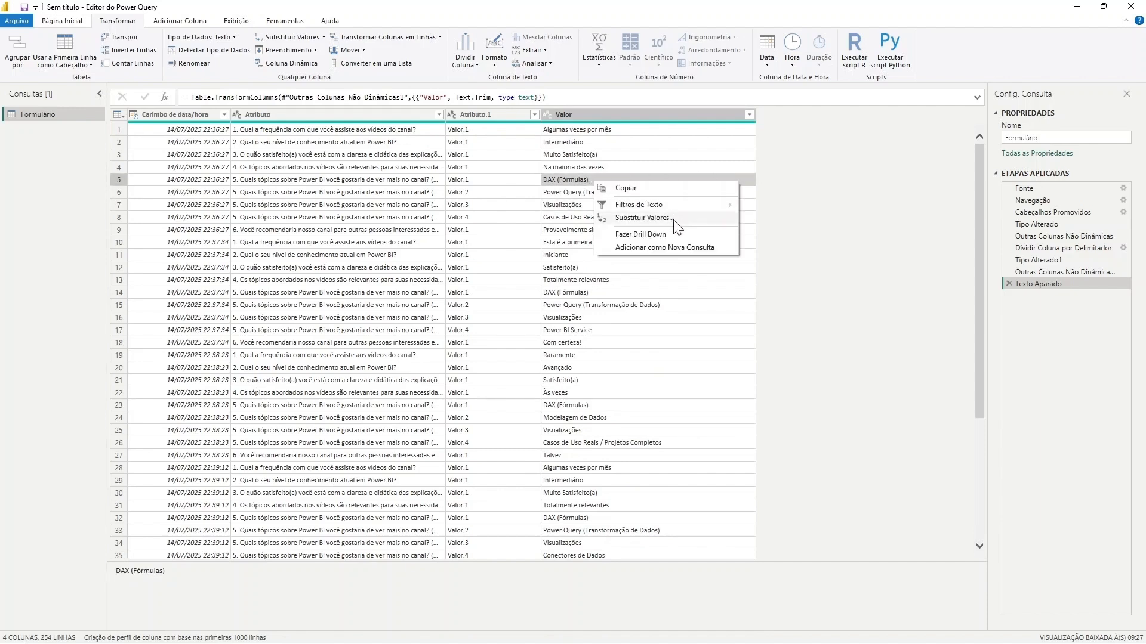
{"action": "left_click", "coordinate": [642, 218]}
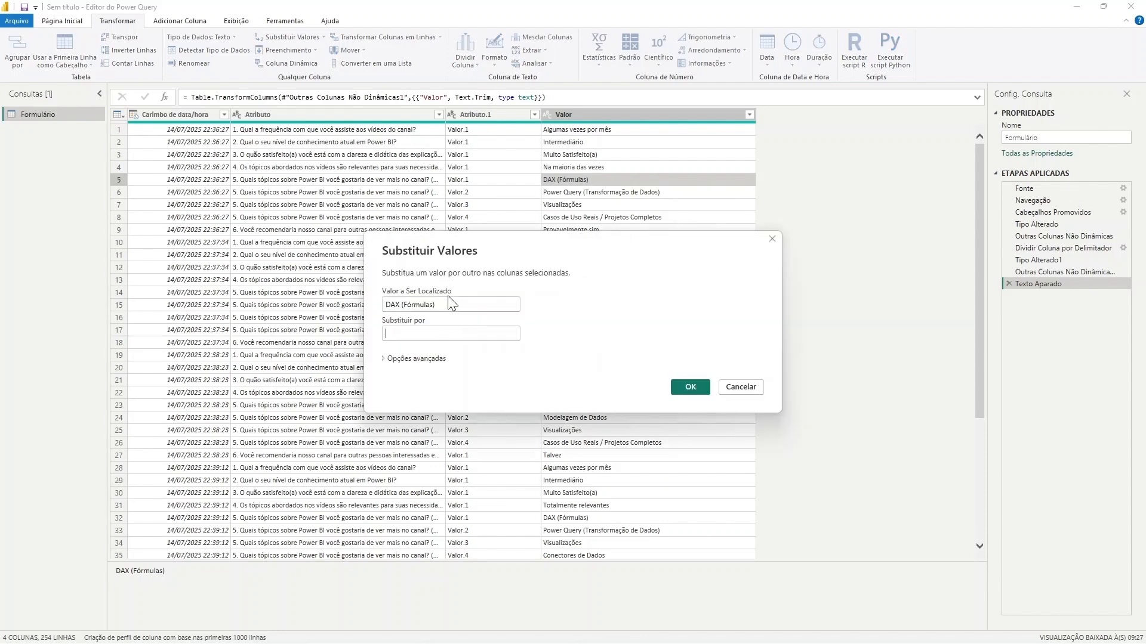
{"action": "triple_click", "coordinate": [440, 304]}
{"action": "key", "text": "ctrl+c"}
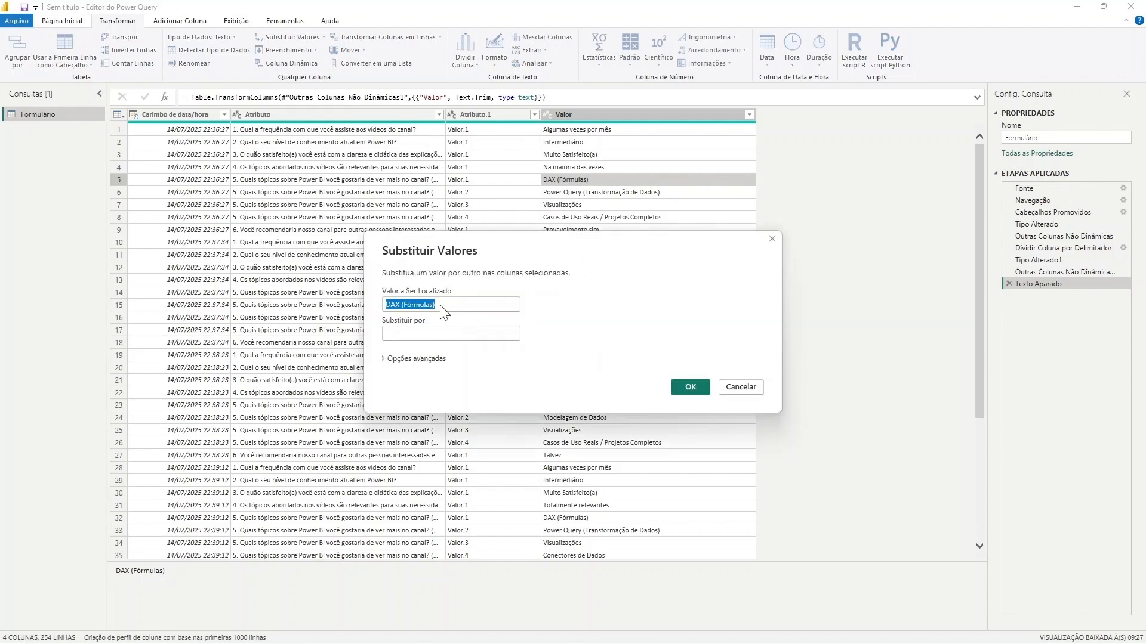
{"action": "left_click", "coordinate": [414, 333]}
{"action": "key", "text": "ctrl+v"}
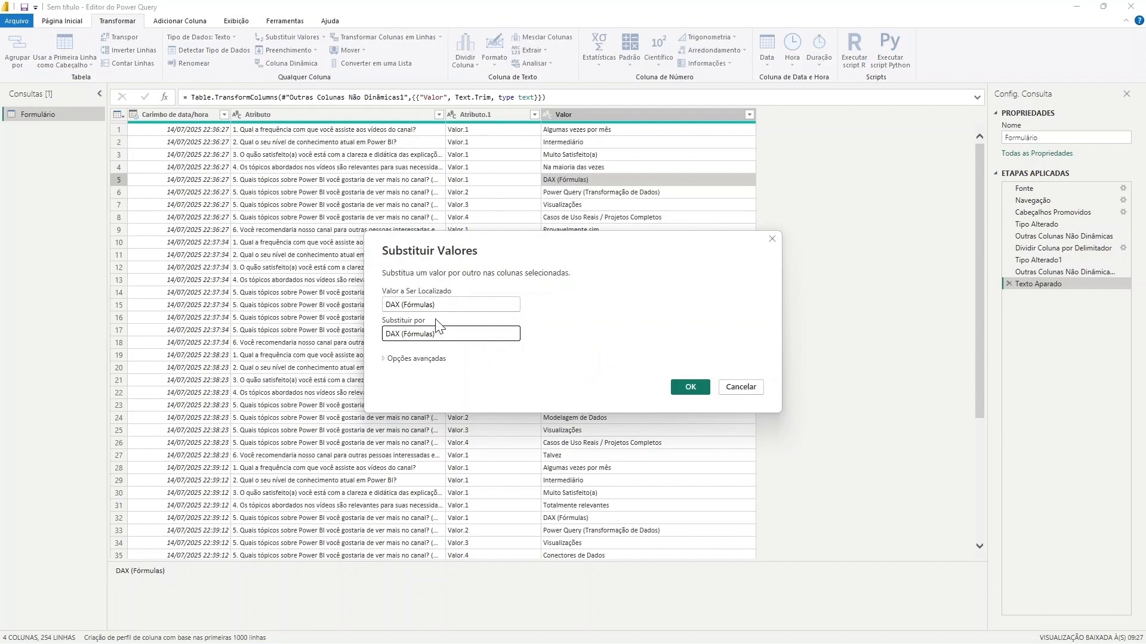
{"action": "left_click_drag", "start_coordinate": [442, 333], "coordinate": [402, 333]}
{"action": "key", "text": "BackSpace"}
{"action": "key", "text": "BackSpace"}
{"action": "left_click", "coordinate": [699, 387]}
{"action": "left_click", "coordinate": [691, 387]}
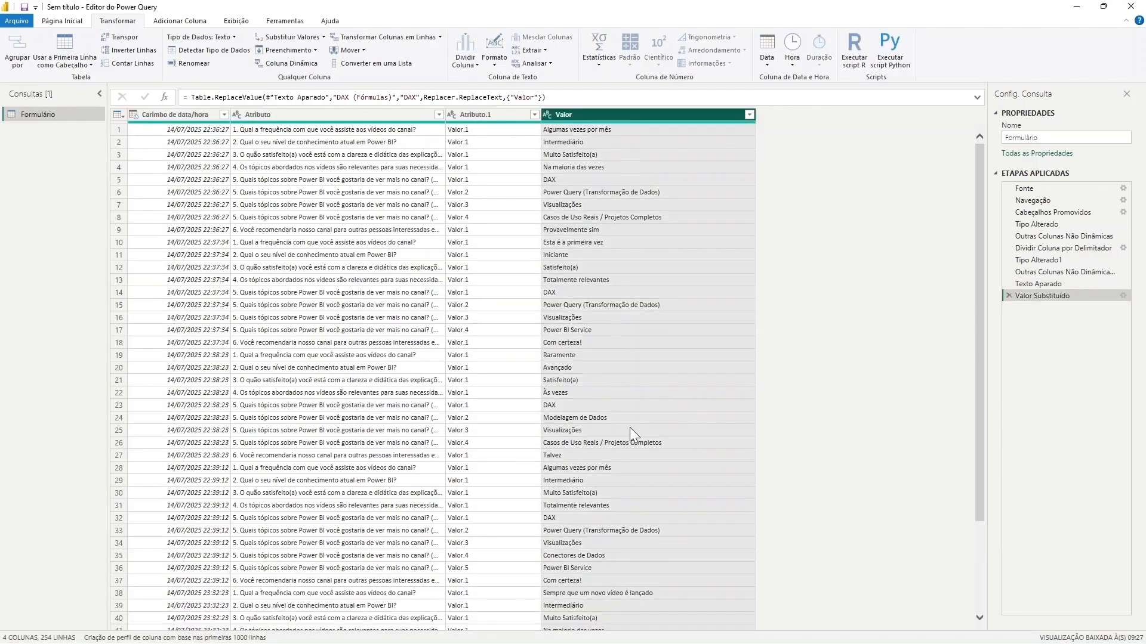
Step: Replace the value "Power Query (Transformação de Dados)" with "Power Query" in the Valor column
{"action": "left_click", "coordinate": [578, 192]}
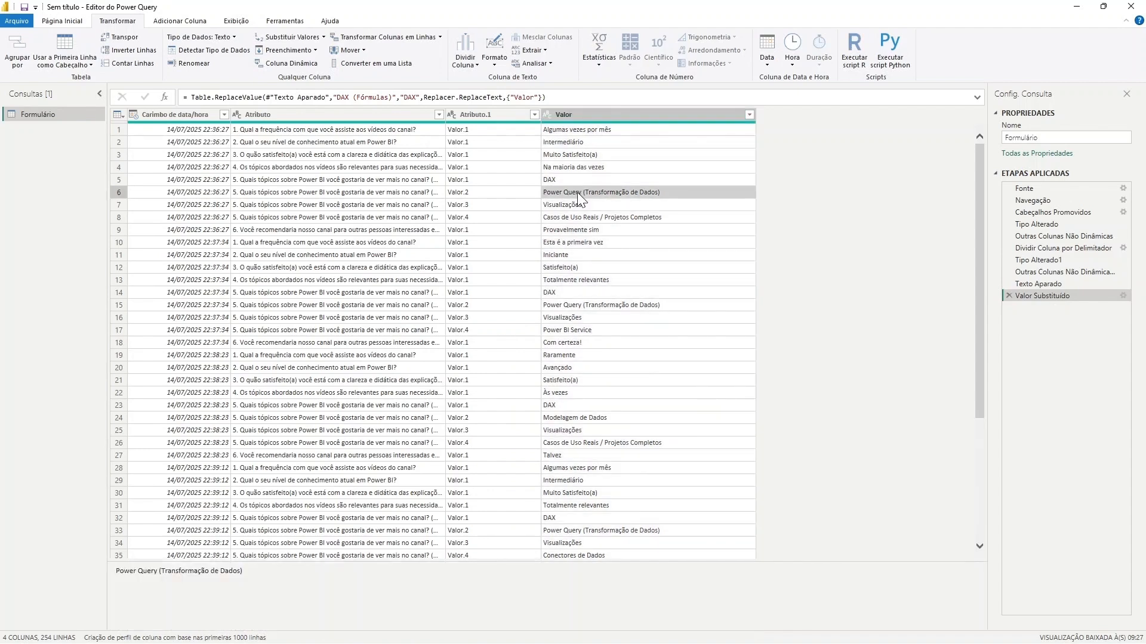
{"action": "right_click", "coordinate": [578, 192]}
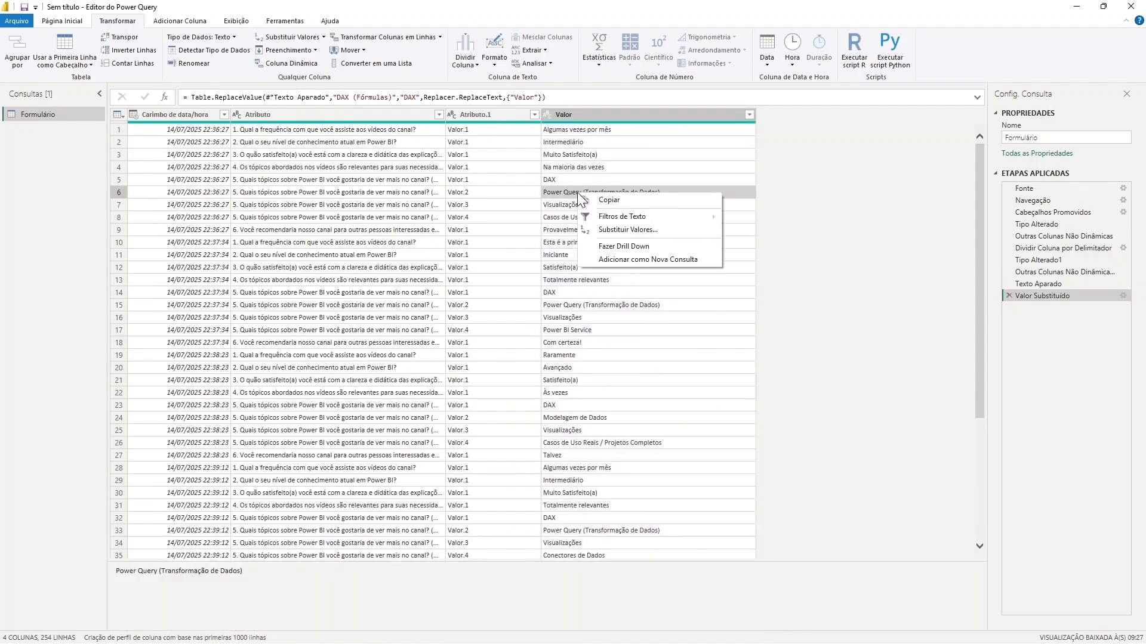
{"action": "left_click", "coordinate": [628, 230]}
{"action": "double_click", "coordinate": [465, 305]}
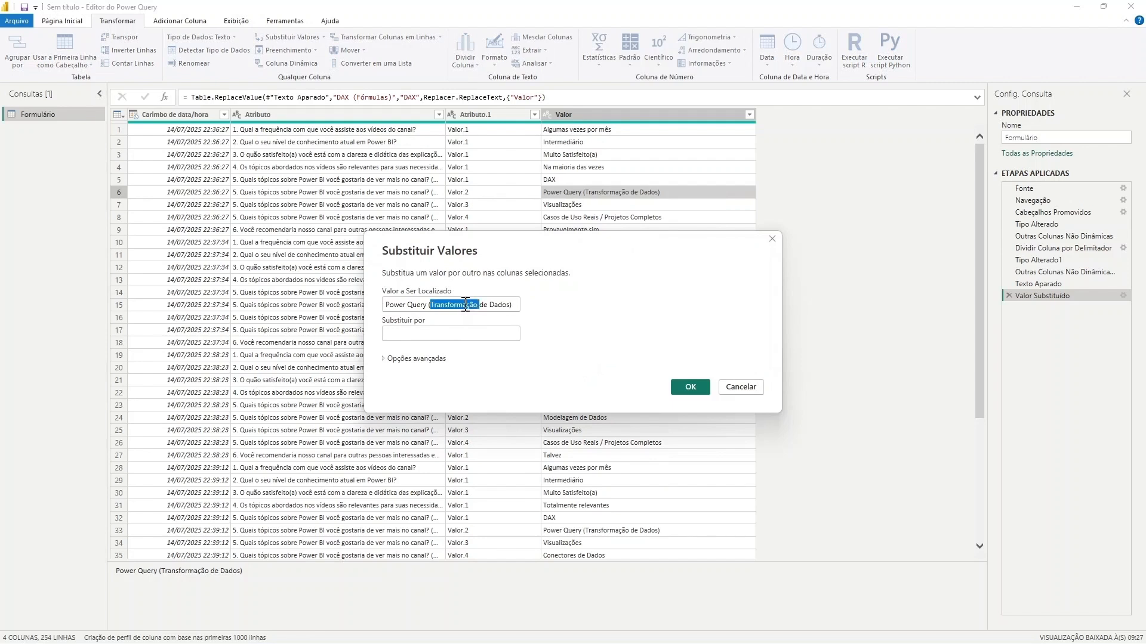
{"action": "key", "text": "ctrl+a"}
{"action": "key", "text": "ctrl+c"}
{"action": "left_click", "coordinate": [464, 333]}
{"action": "key", "text": "ctrl+v"}
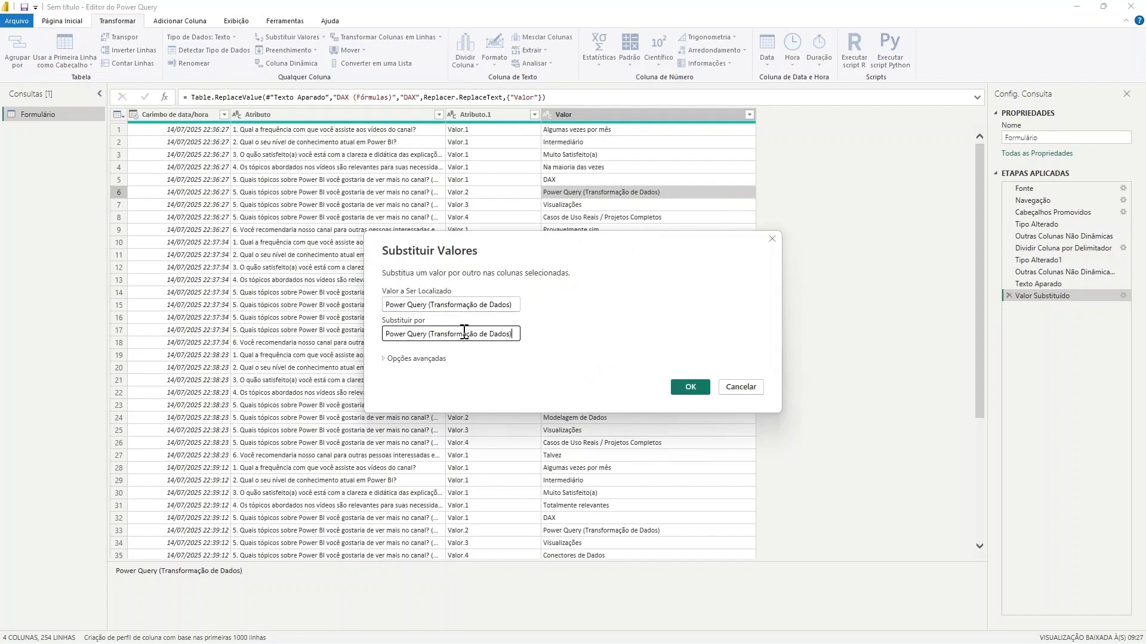
{"action": "left_click_drag", "start_coordinate": [428, 334], "coordinate": [710, 363]}
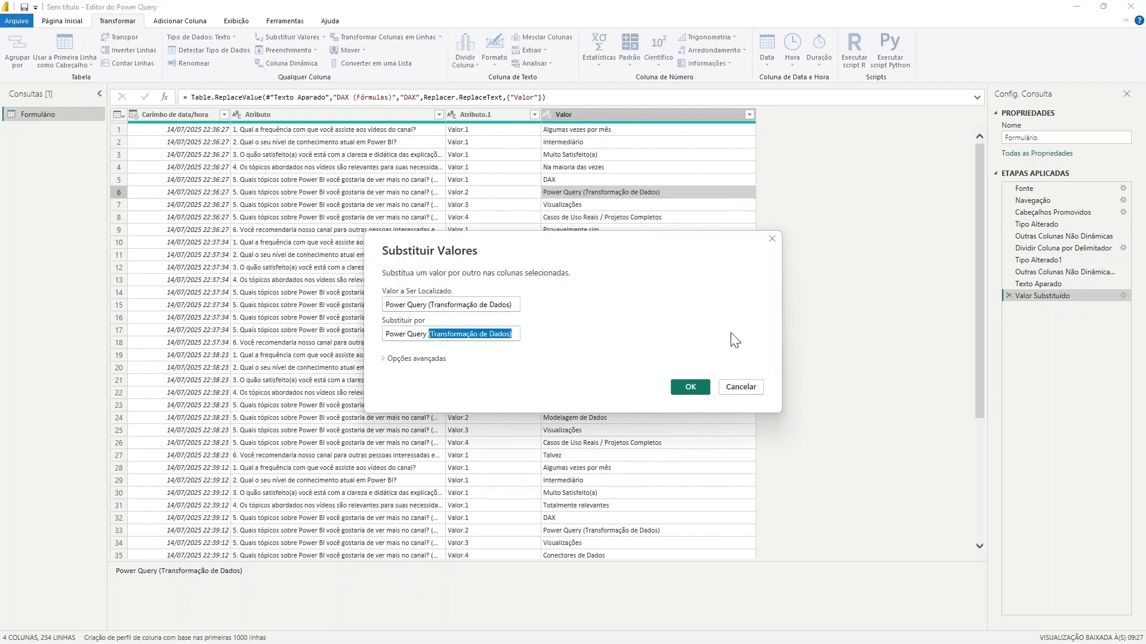
{"action": "key", "text": "BackSpace"}
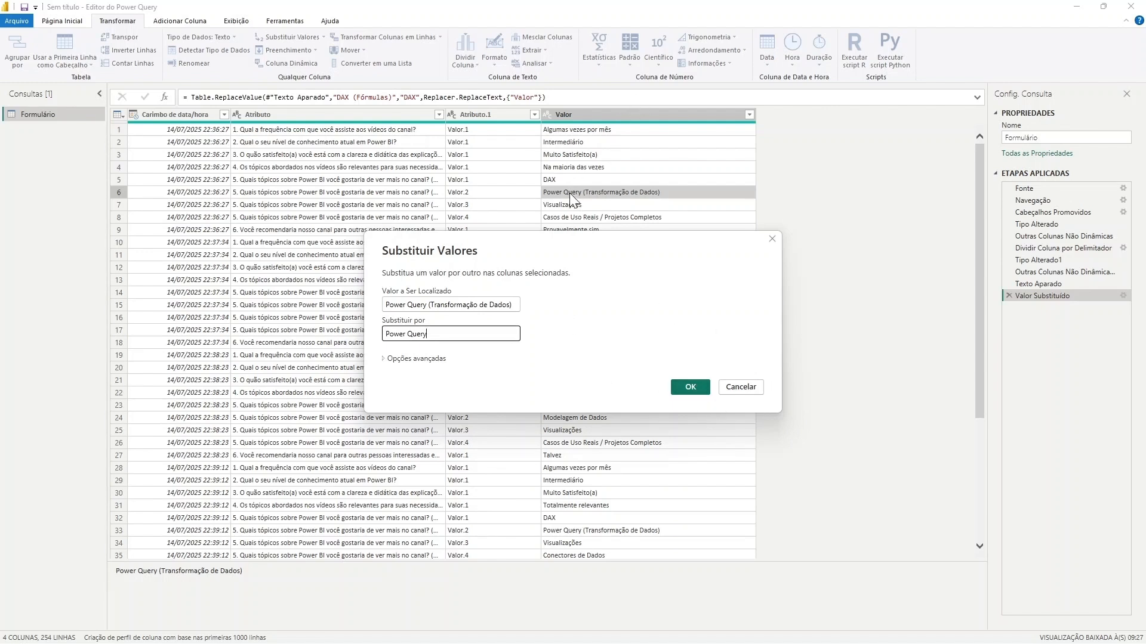
{"action": "left_click", "coordinate": [697, 387]}
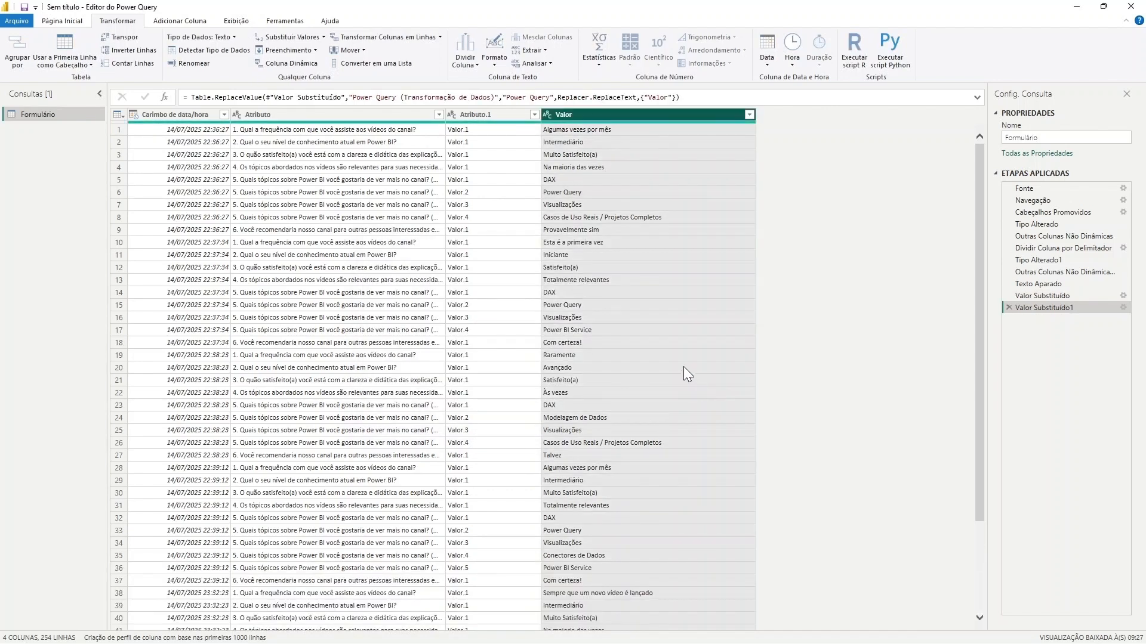
Step: Replace "Casos de Uso Reais / Projetos Completos" with " Projetos Completos", including the leading space, in the Valor column
{"action": "scroll", "coordinate": [643, 321], "scroll_direction": "down", "scroll_amount": 5}
{"action": "scroll", "coordinate": [643, 321], "scroll_direction": "up", "scroll_amount": 5}
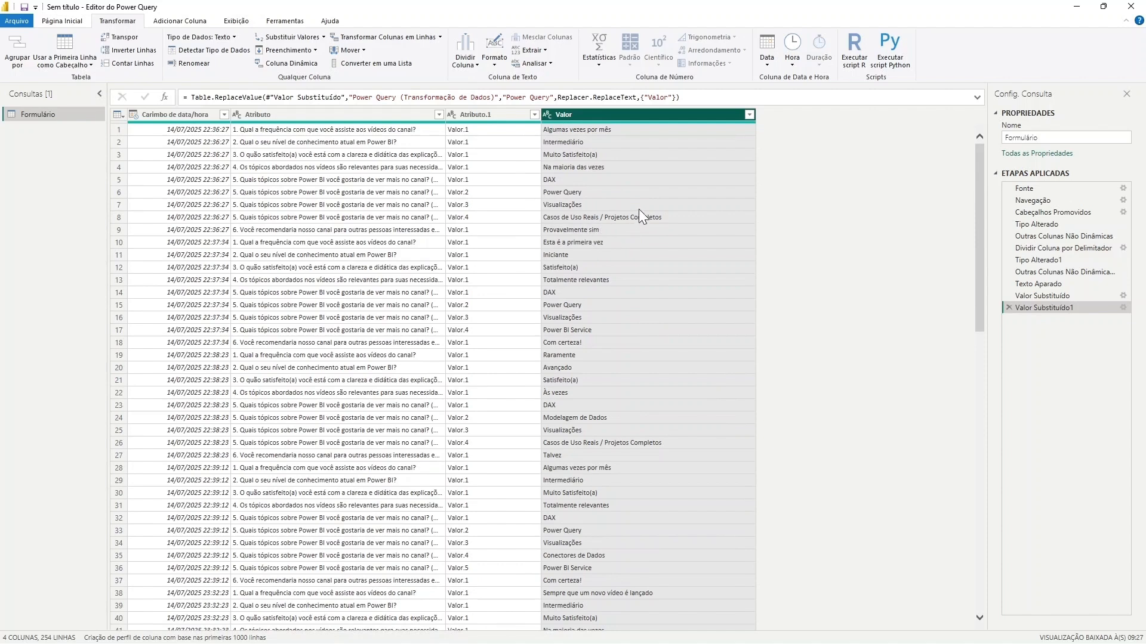
{"action": "left_click", "coordinate": [604, 217]}
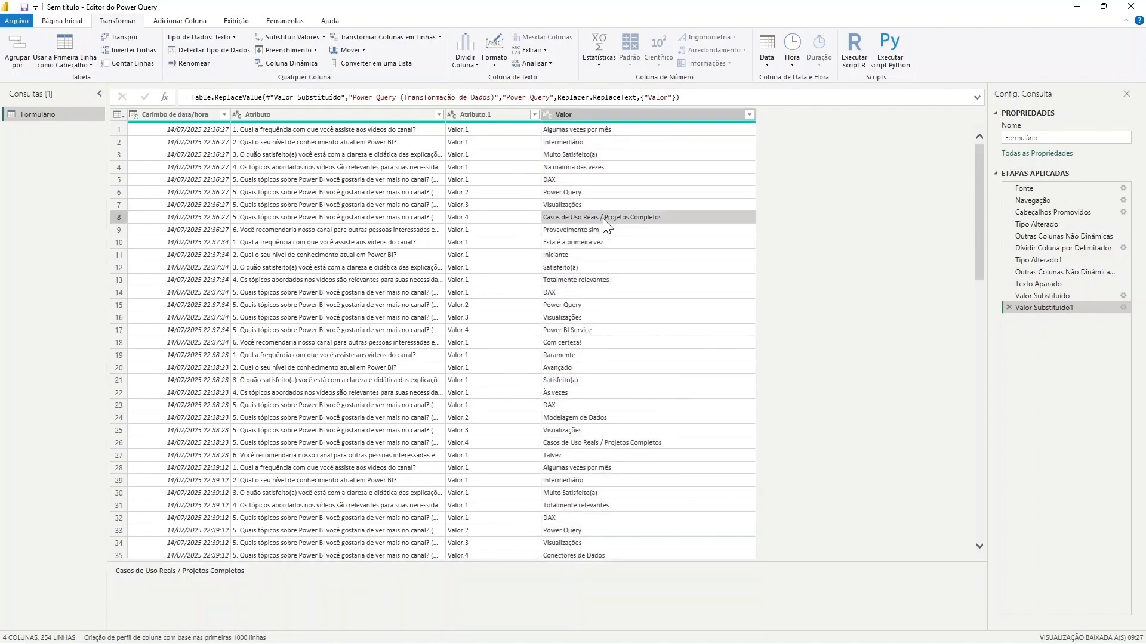
{"action": "right_click", "coordinate": [603, 218]}
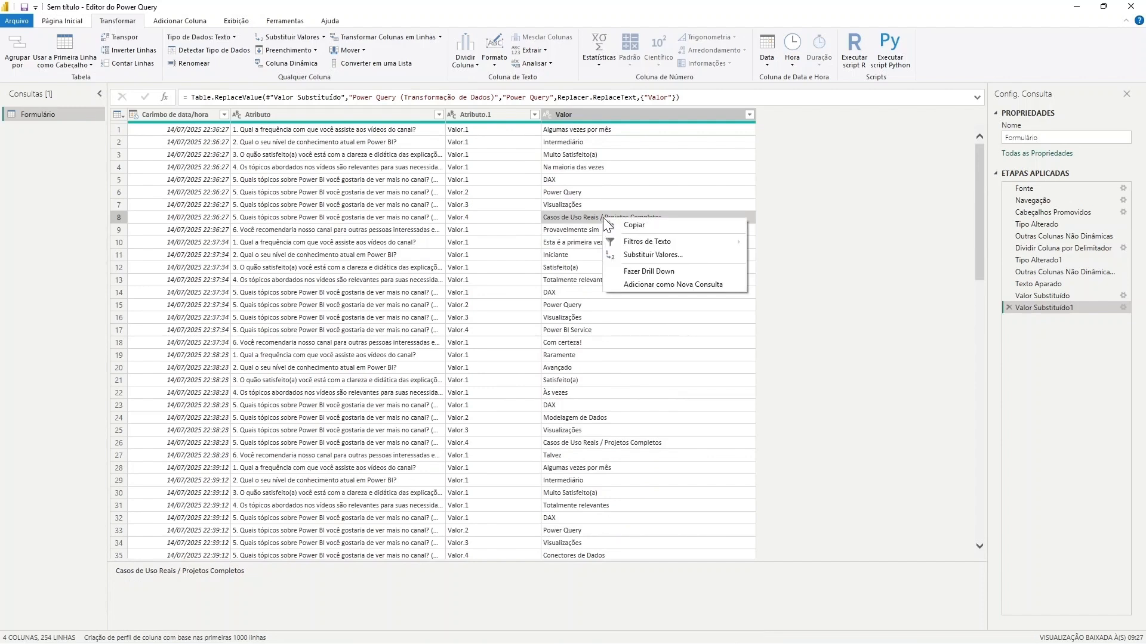
{"action": "left_click", "coordinate": [659, 255]}
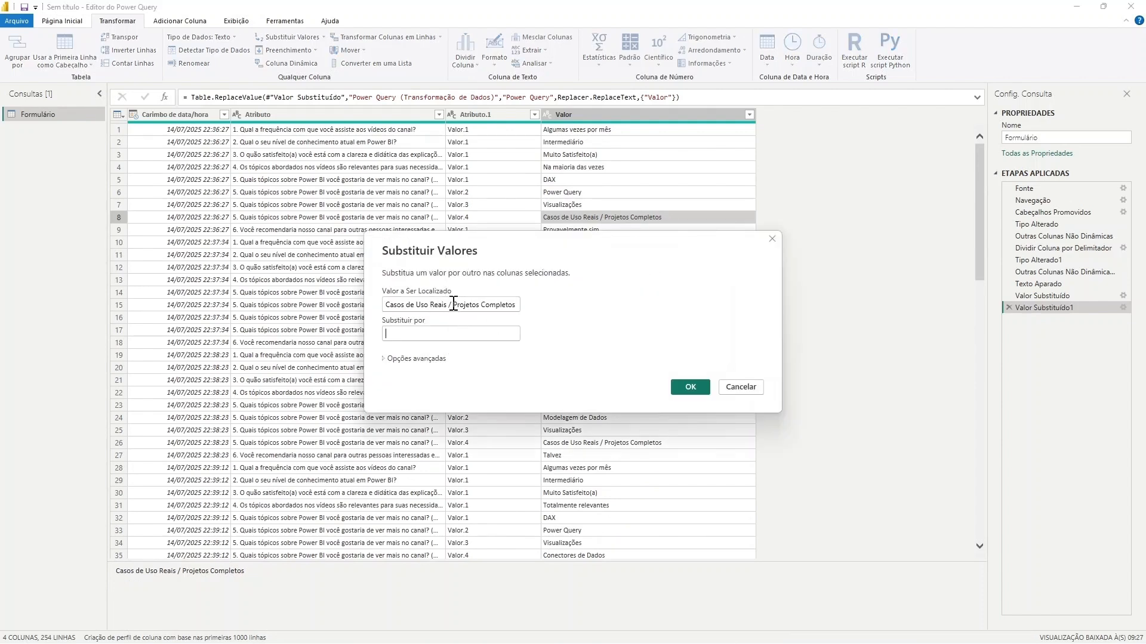
{"action": "left_click_drag", "start_coordinate": [452, 305], "coordinate": [811, 306]}
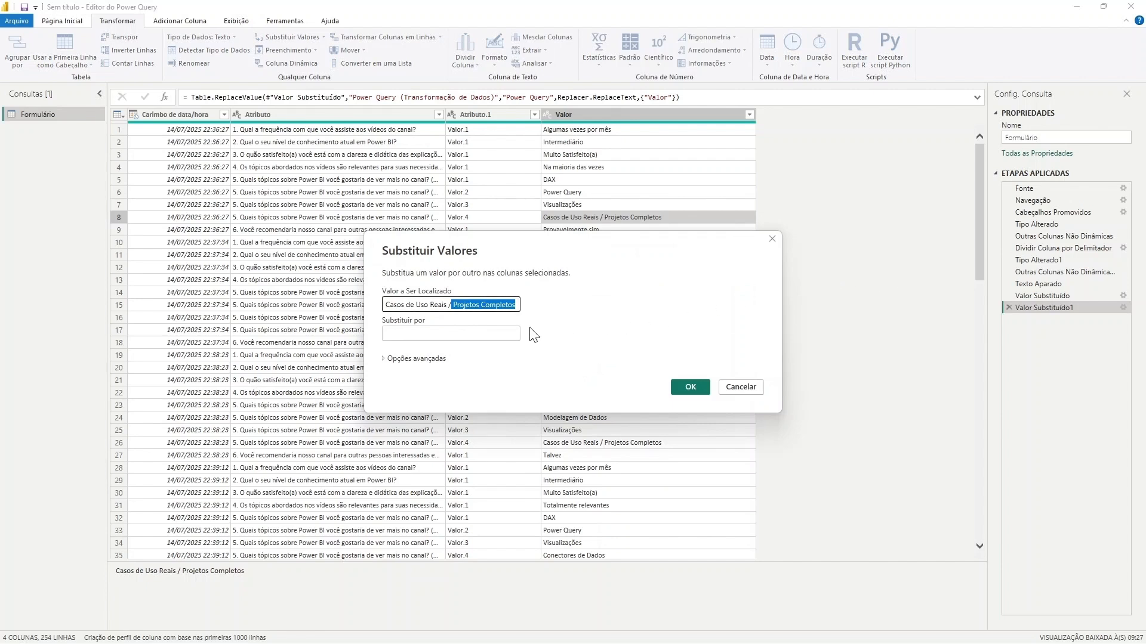
{"action": "key", "text": "ctrl+c"}
{"action": "left_click", "coordinate": [473, 333]}
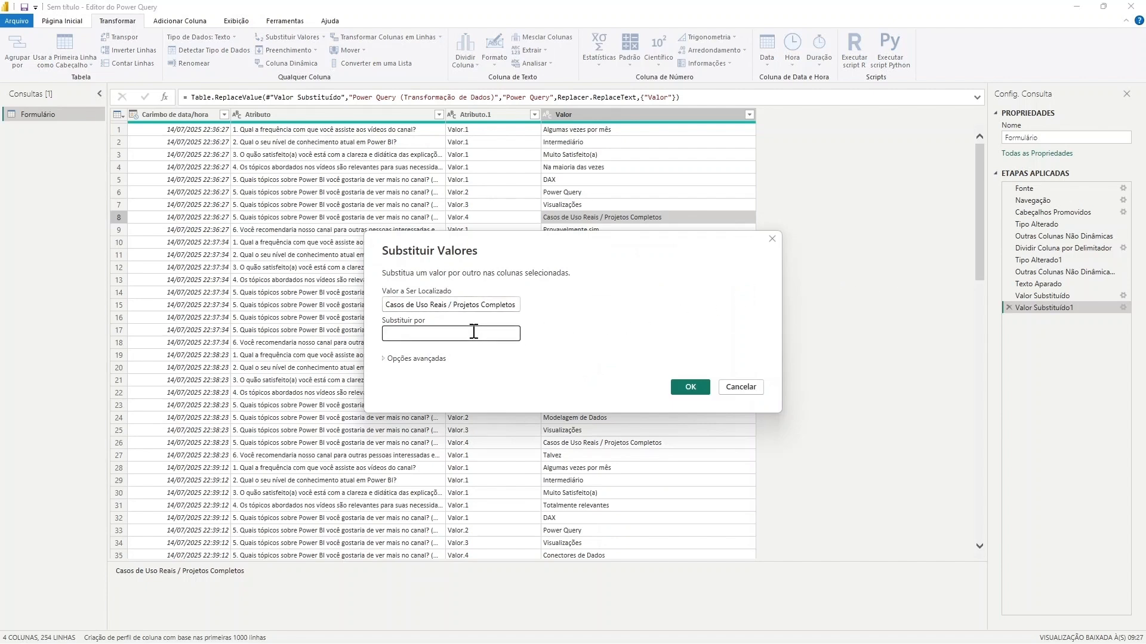
{"action": "key", "text": "ctrl+v"}
{"action": "left_click", "coordinate": [691, 389]}
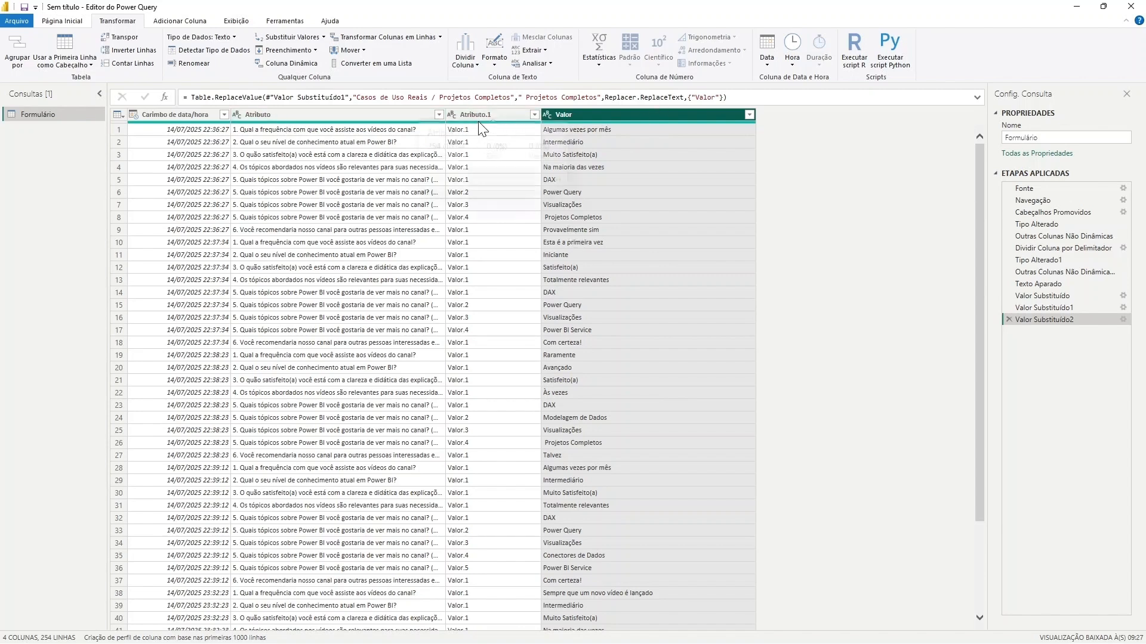
Step: Remove the Atributo.1 column from the Formulário query
{"action": "left_click", "coordinate": [494, 114]}
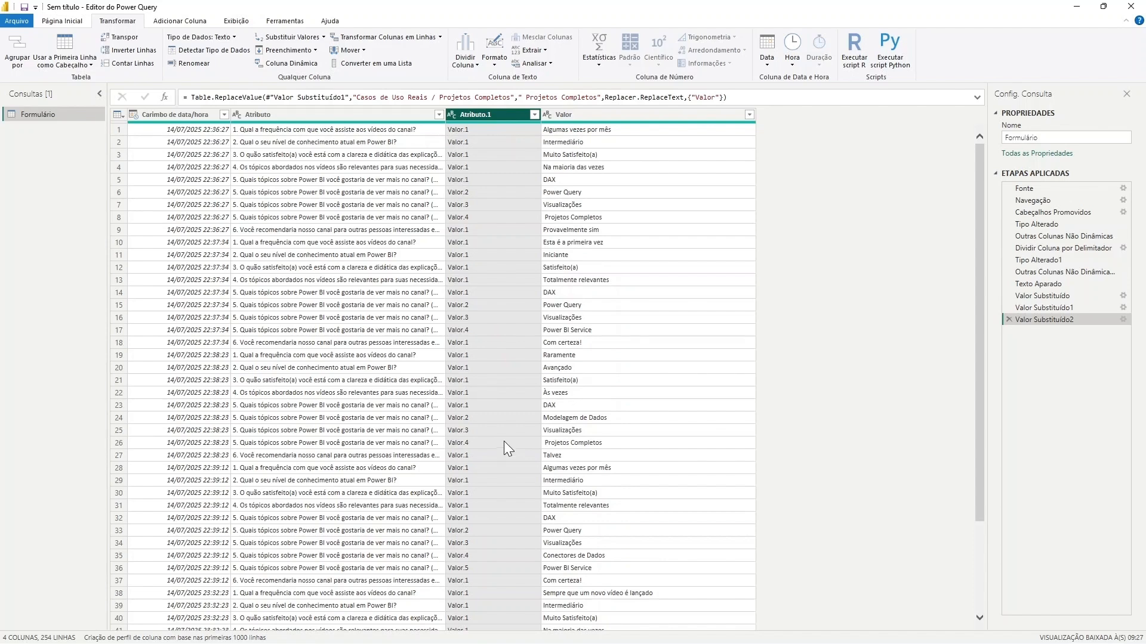
{"action": "right_click", "coordinate": [489, 113]}
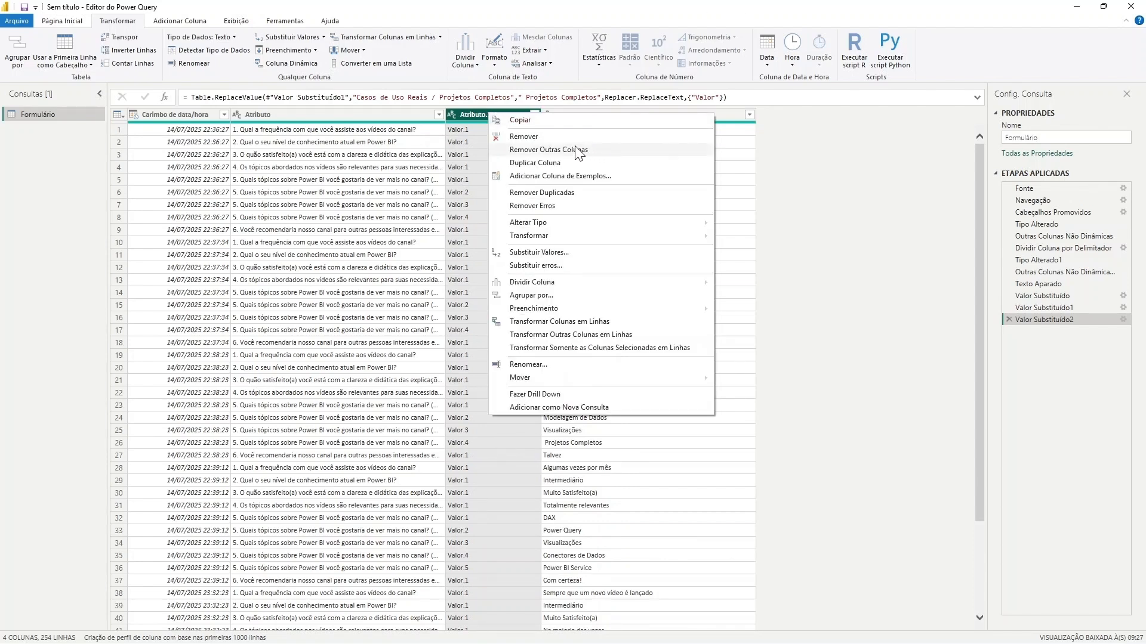
{"action": "left_click", "coordinate": [524, 137]}
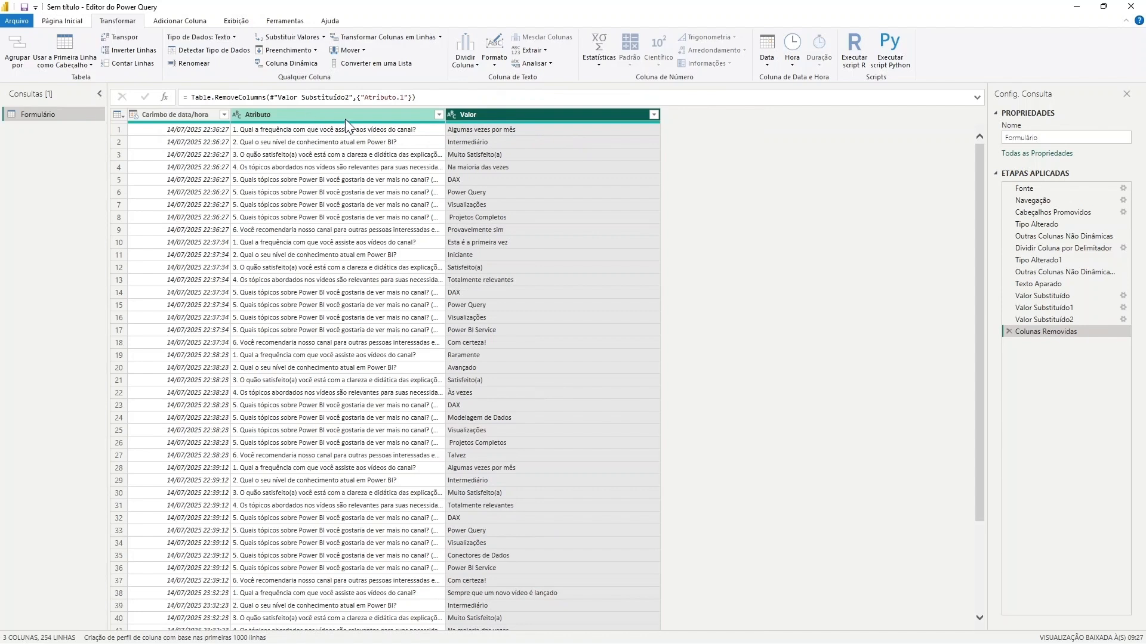
Step: Rename the Atributo column as "Pergunta" and the Valor column as "Resposta"
{"action": "double_click", "coordinate": [273, 115]}
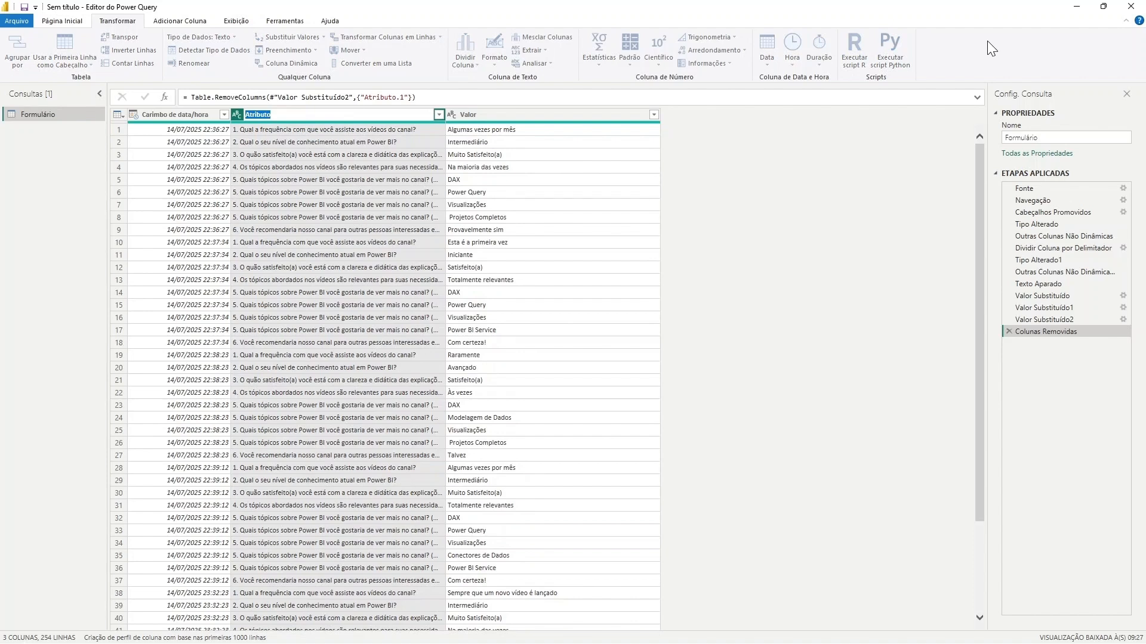
{"action": "type", "text": "Pergunta"}
{"action": "double_click", "coordinate": [496, 113]}
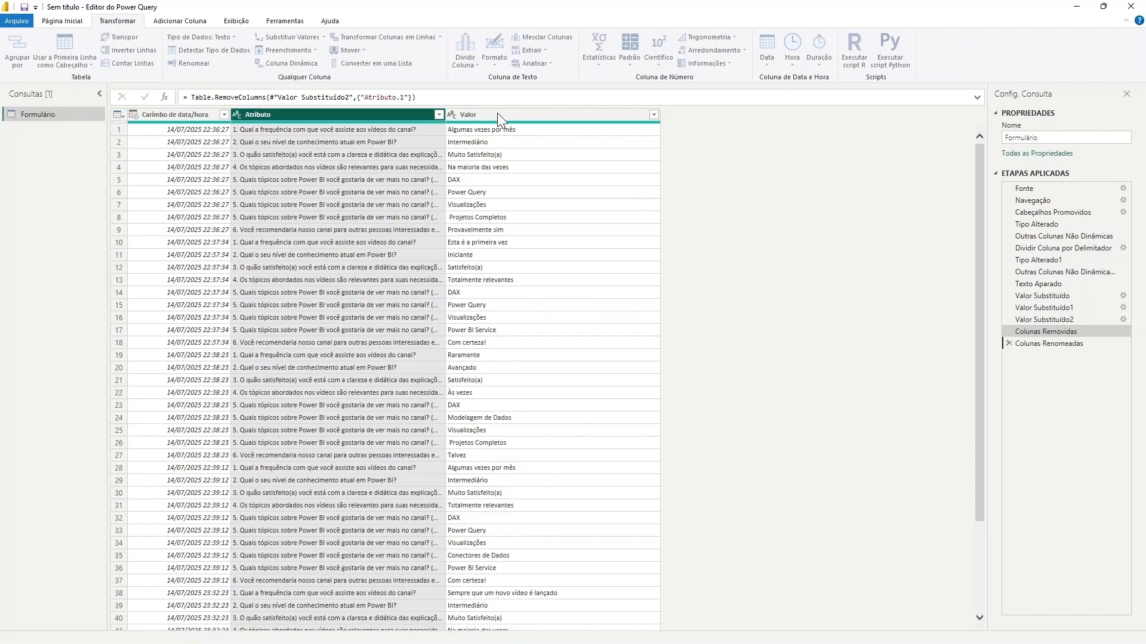
{"action": "type", "text": "Resposta"}
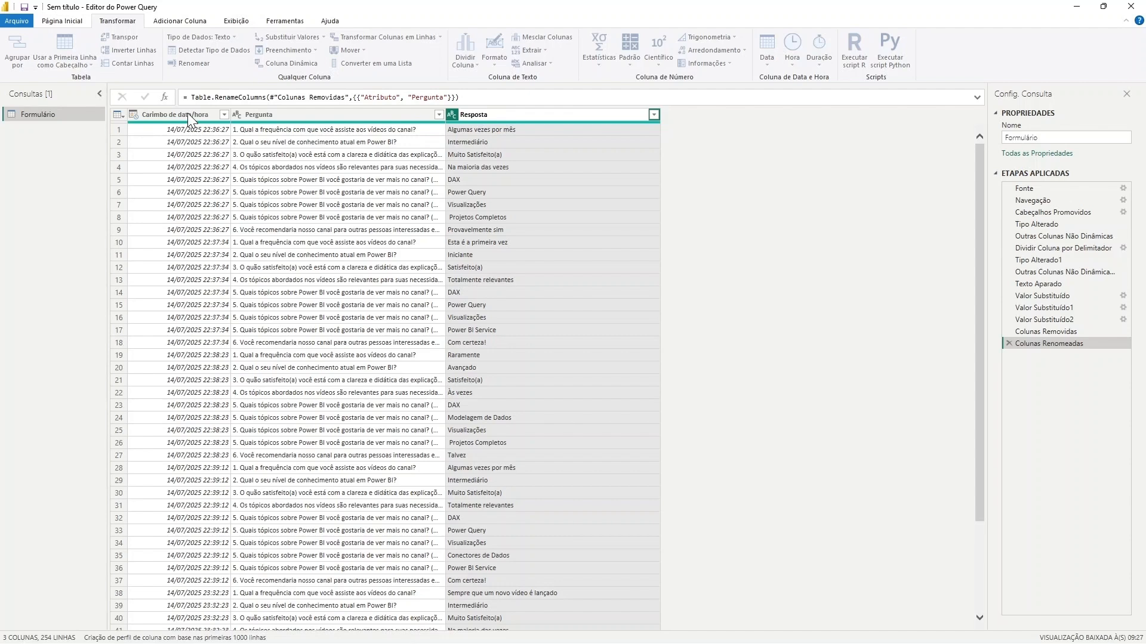
Step: Rename the "Carimbo de data/hora" column as "Data/hora"
{"action": "left_click", "coordinate": [188, 112]}
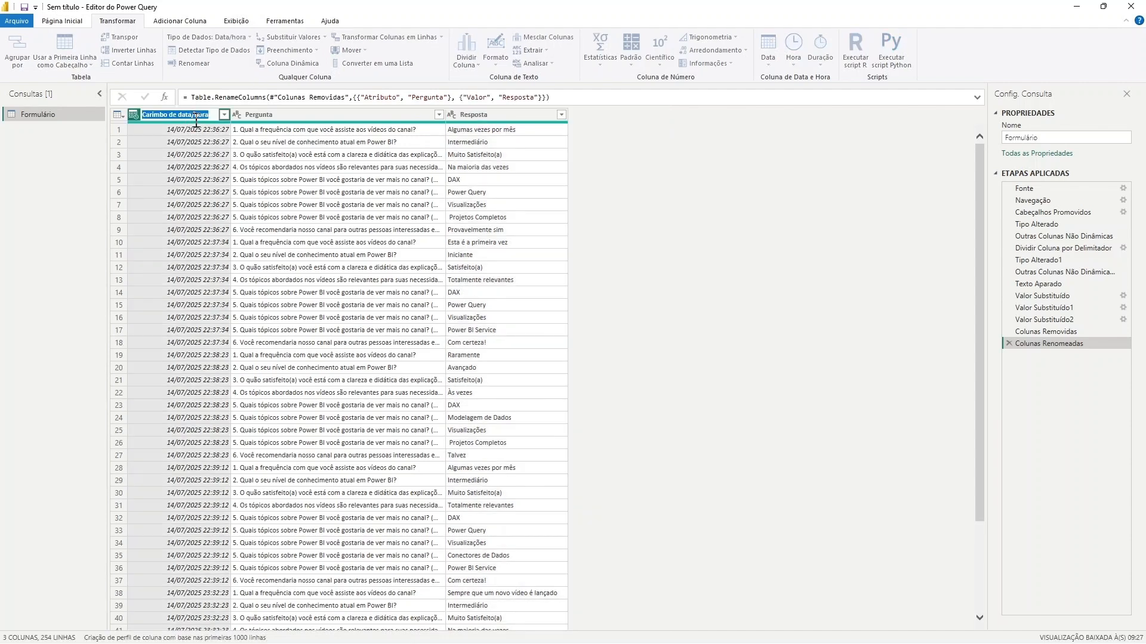
{"action": "left_click", "coordinate": [178, 115]}
{"action": "key", "text": "shift+Home"}
{"action": "key", "text": "BackSpace"}
{"action": "key", "text": "Delete"}
{"action": "type", "text": "D"}
{"action": "key", "text": "BackSpace"}
{"action": "type", "text": "D"}
{"action": "key", "text": "Return"}
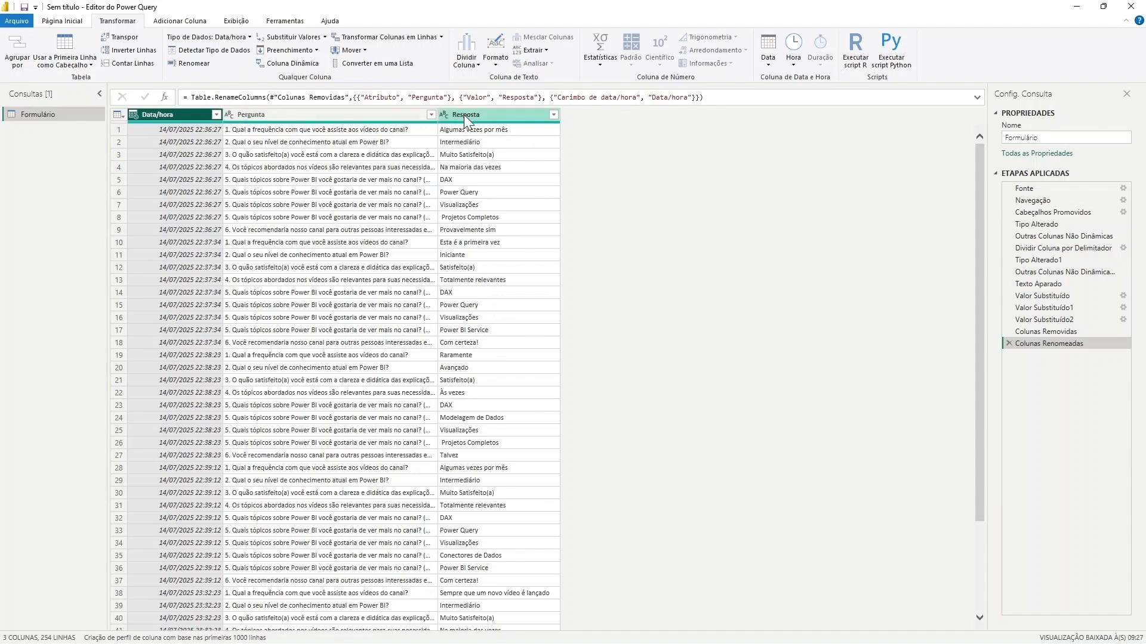
{"action": "left_click", "coordinate": [445, 115]}
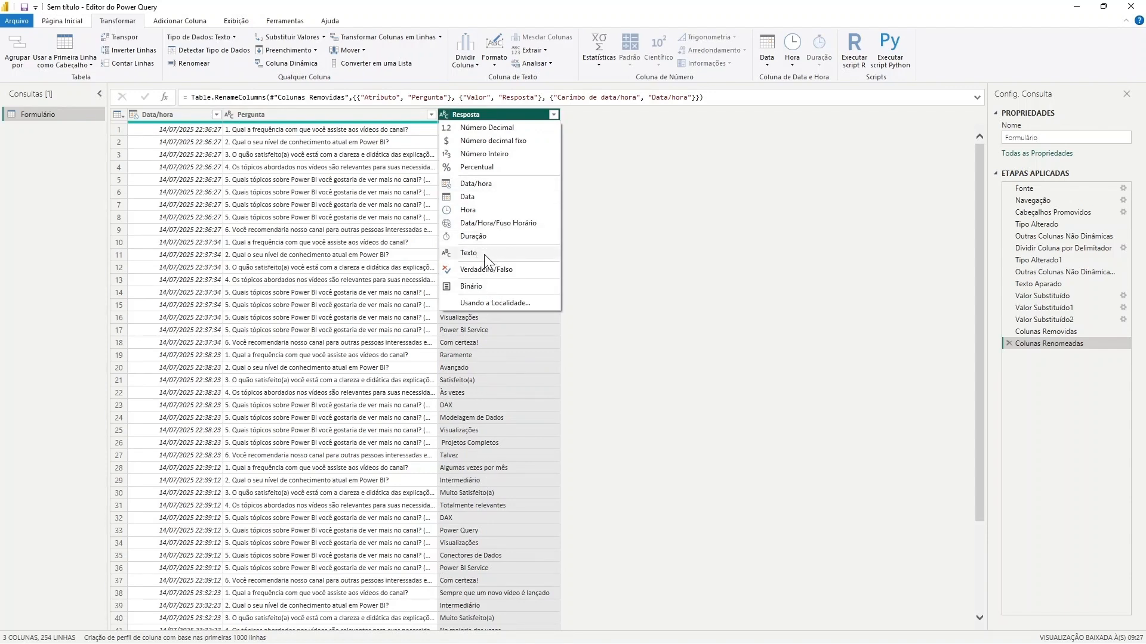
{"action": "left_click", "coordinate": [134, 114]}
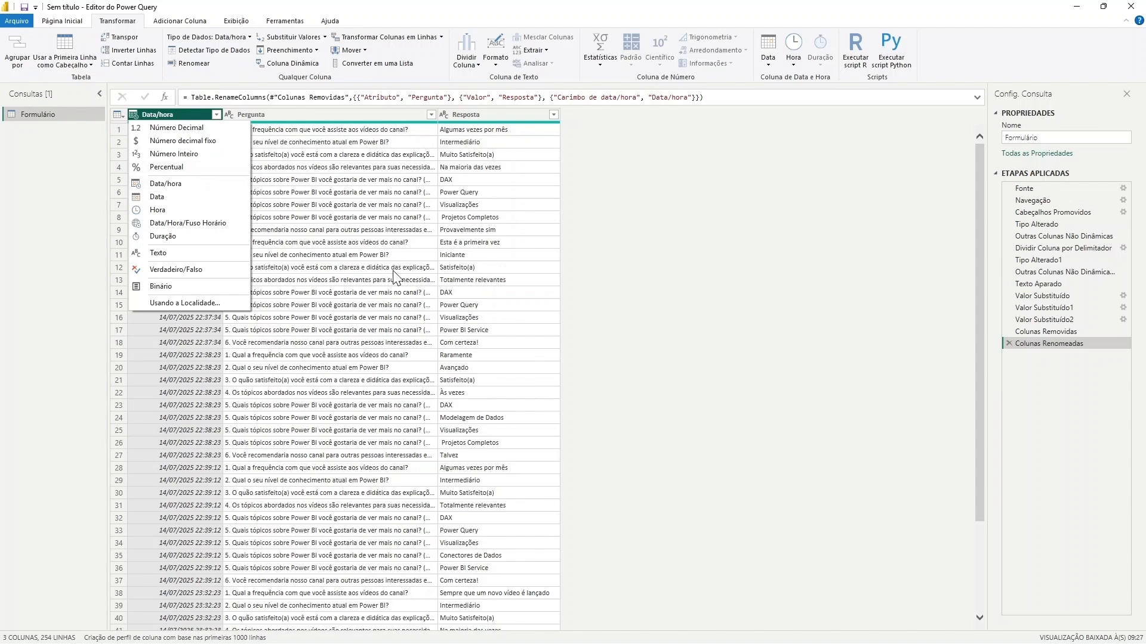
{"action": "left_click", "coordinate": [629, 226]}
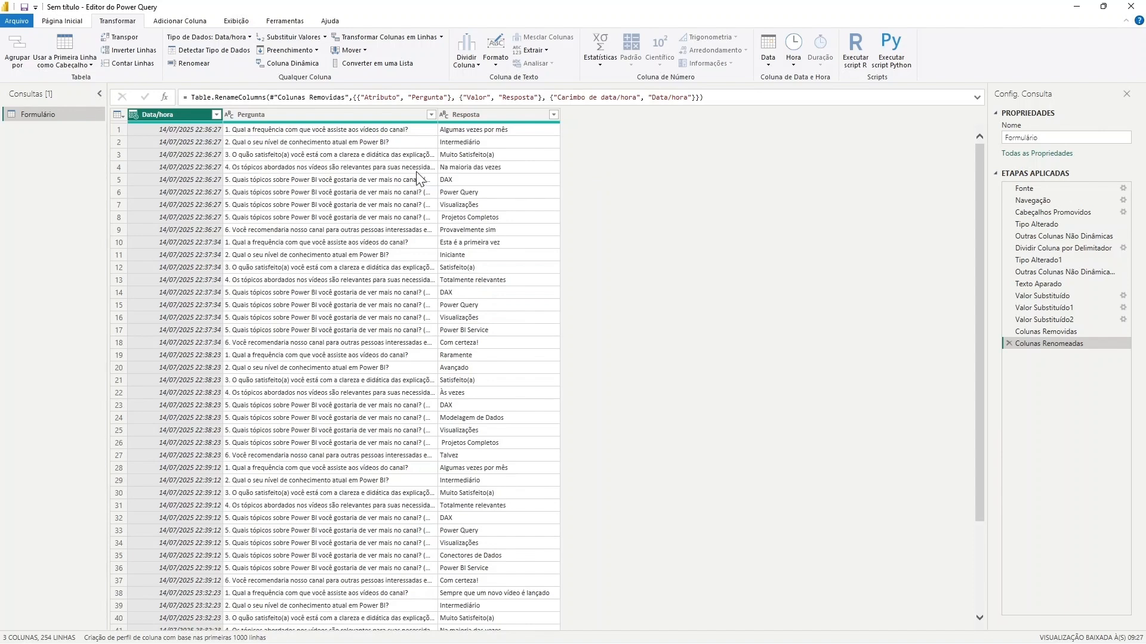
{"action": "left_click", "coordinate": [442, 39]}
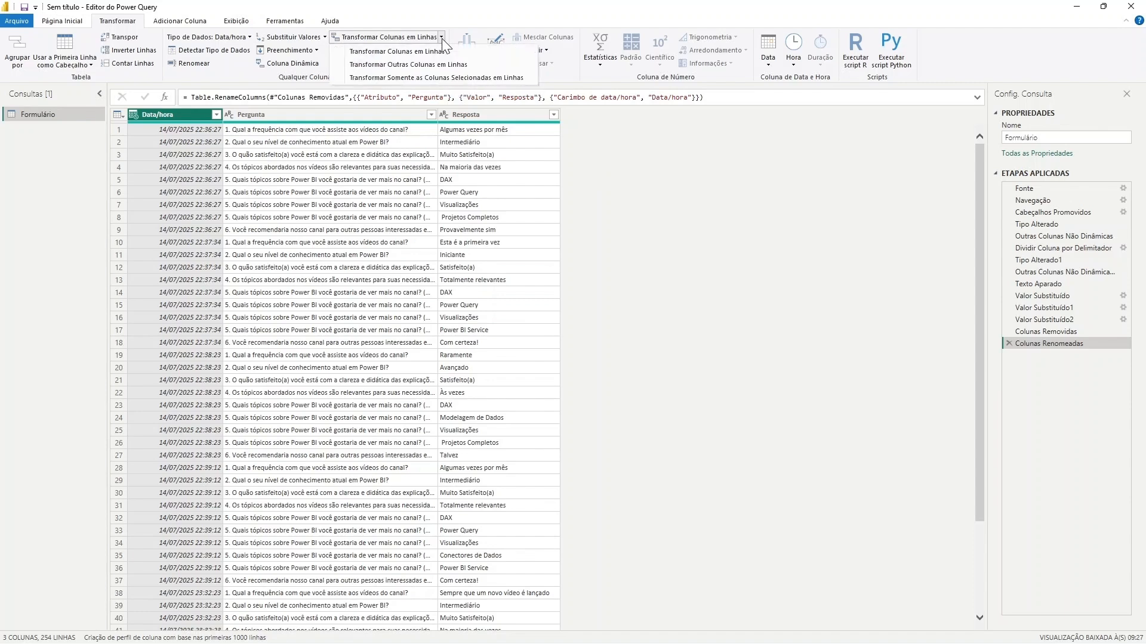
{"action": "left_click", "coordinate": [441, 39]}
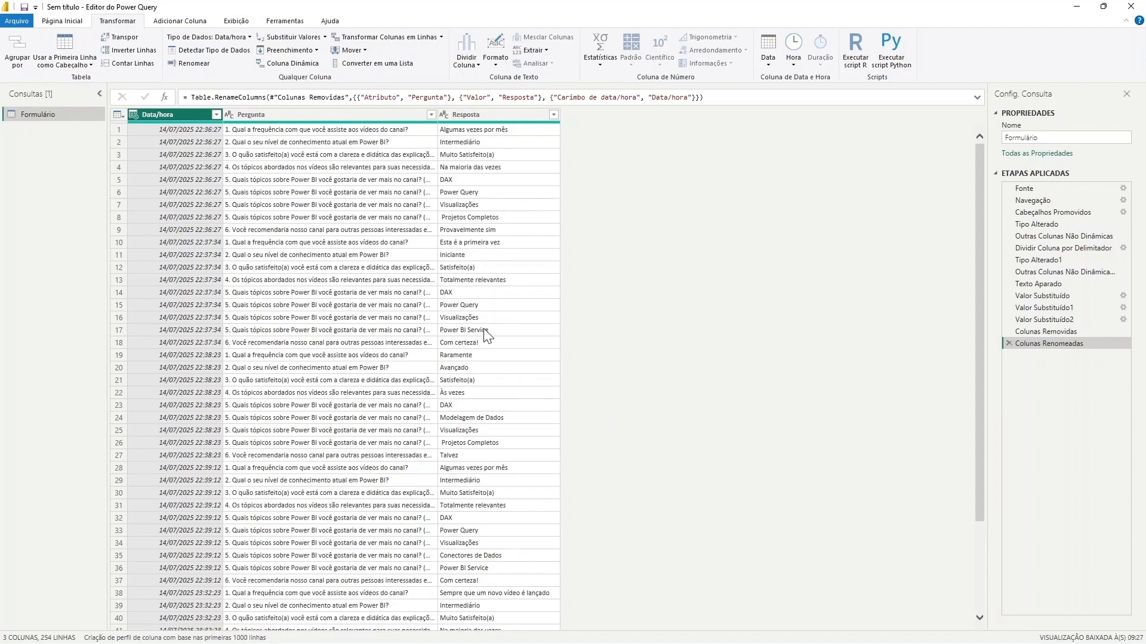
Step: Trim the leading and trailing spaces from the text in the Resposta column
{"action": "scroll", "coordinate": [482, 331], "scroll_direction": "down", "scroll_amount": 3}
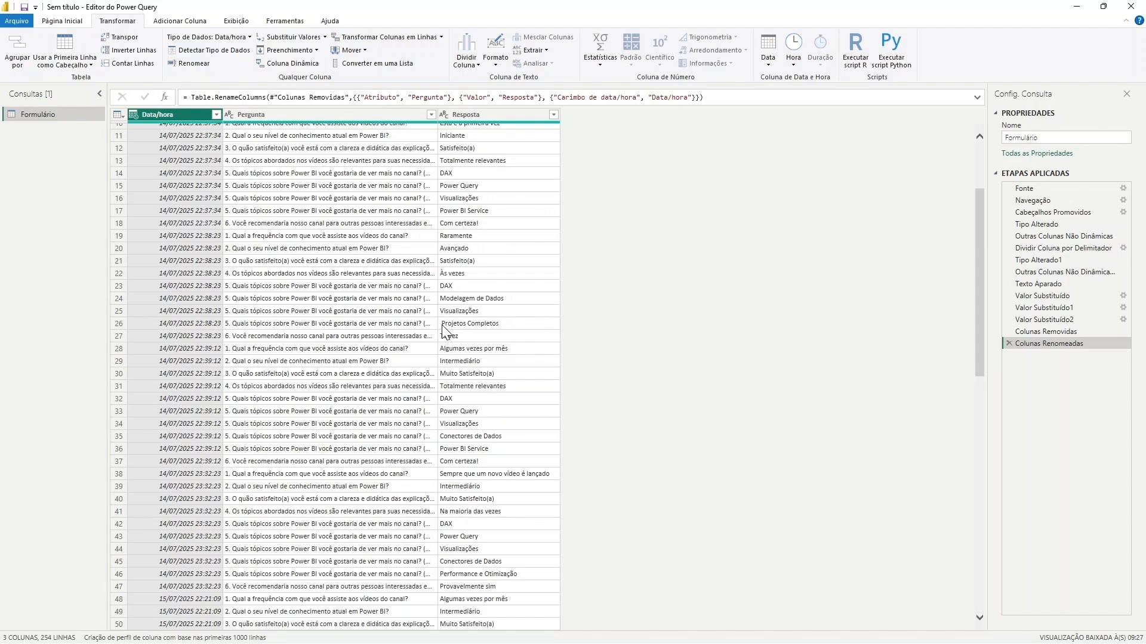
{"action": "scroll", "coordinate": [503, 328], "scroll_direction": "up", "scroll_amount": 4}
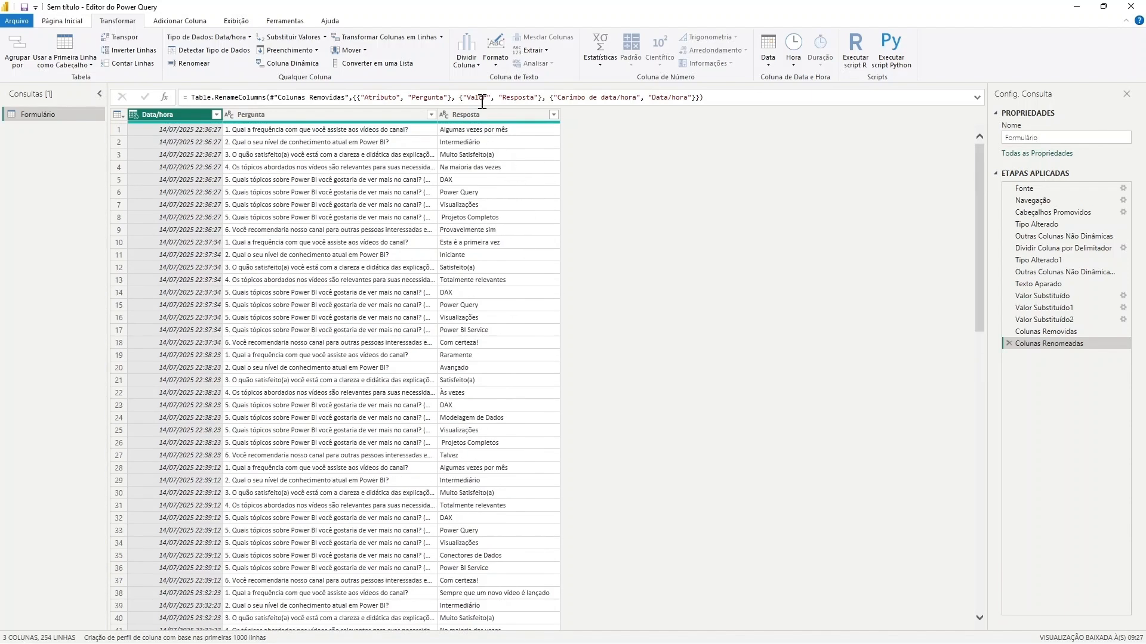
{"action": "left_click", "coordinate": [480, 114]}
{"action": "left_click", "coordinate": [479, 114]}
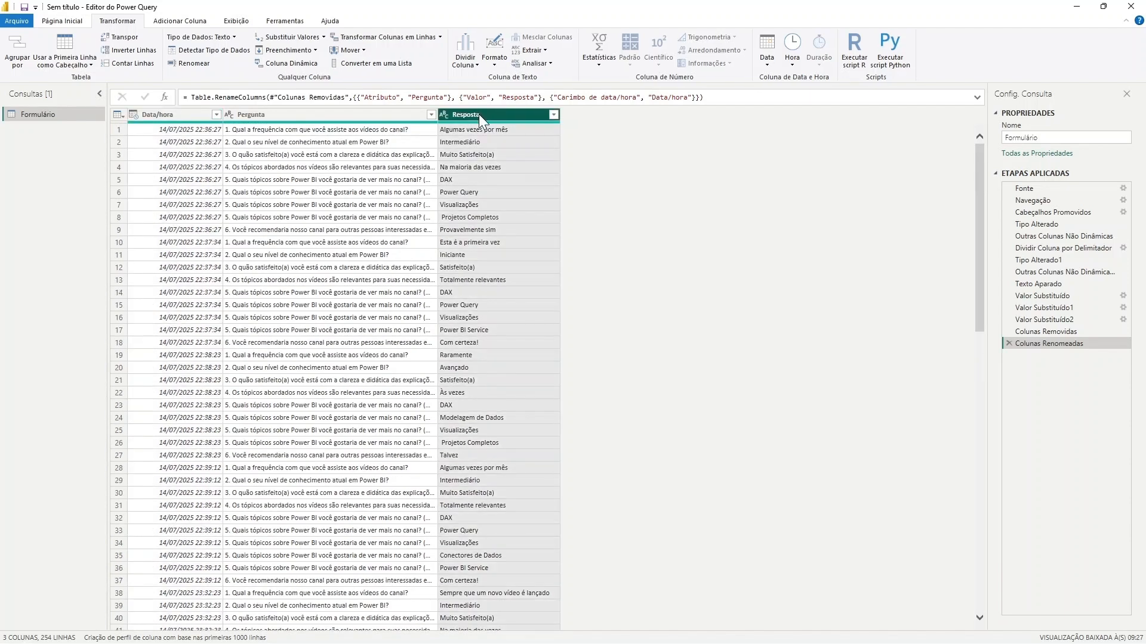
{"action": "right_click", "coordinate": [478, 113]}
{"action": "mouse_move", "coordinate": [615, 239]}
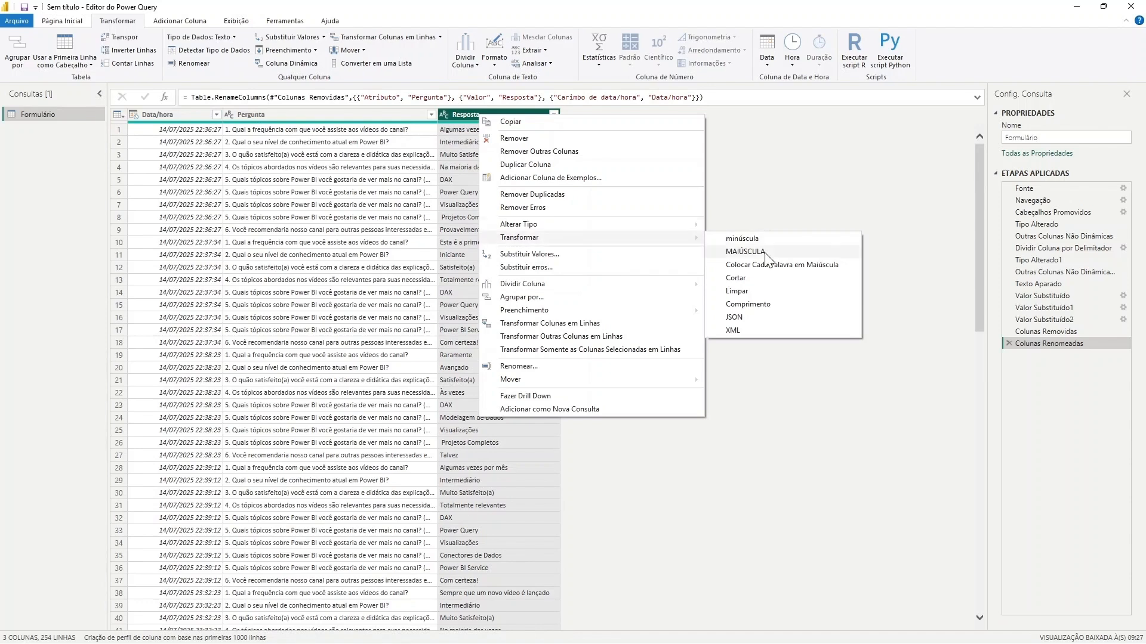
{"action": "left_click", "coordinate": [746, 282]}
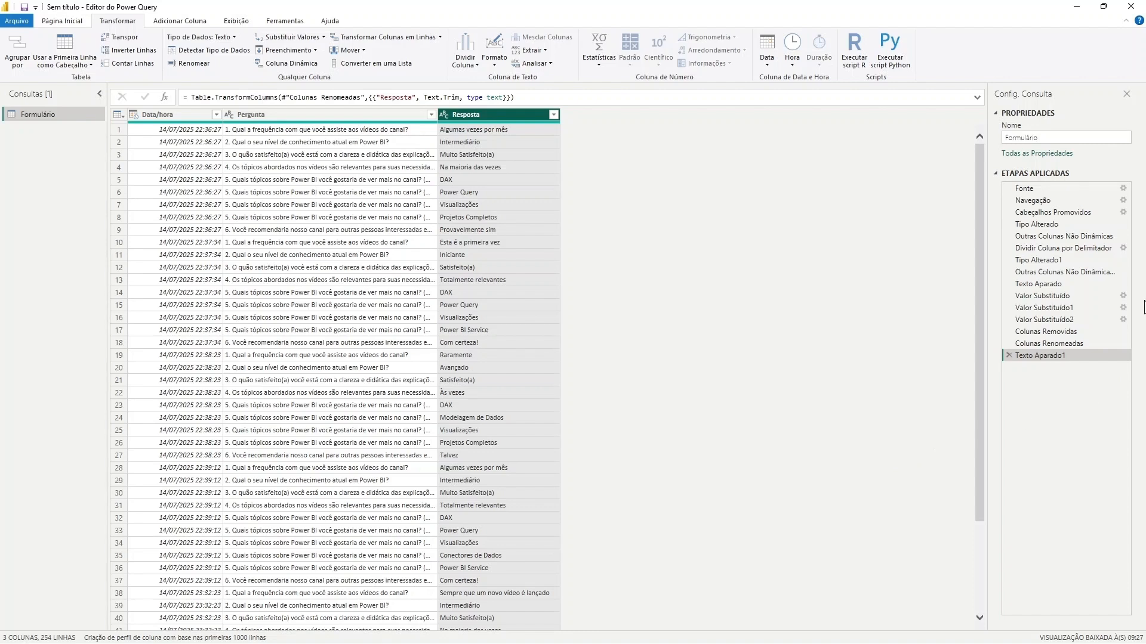
Step: Review the replacement and trim steps applied to the Formulário query, ending on the final Texto Aparado1 step
{"action": "left_click", "coordinate": [1043, 330]}
{"action": "left_click", "coordinate": [1043, 322]}
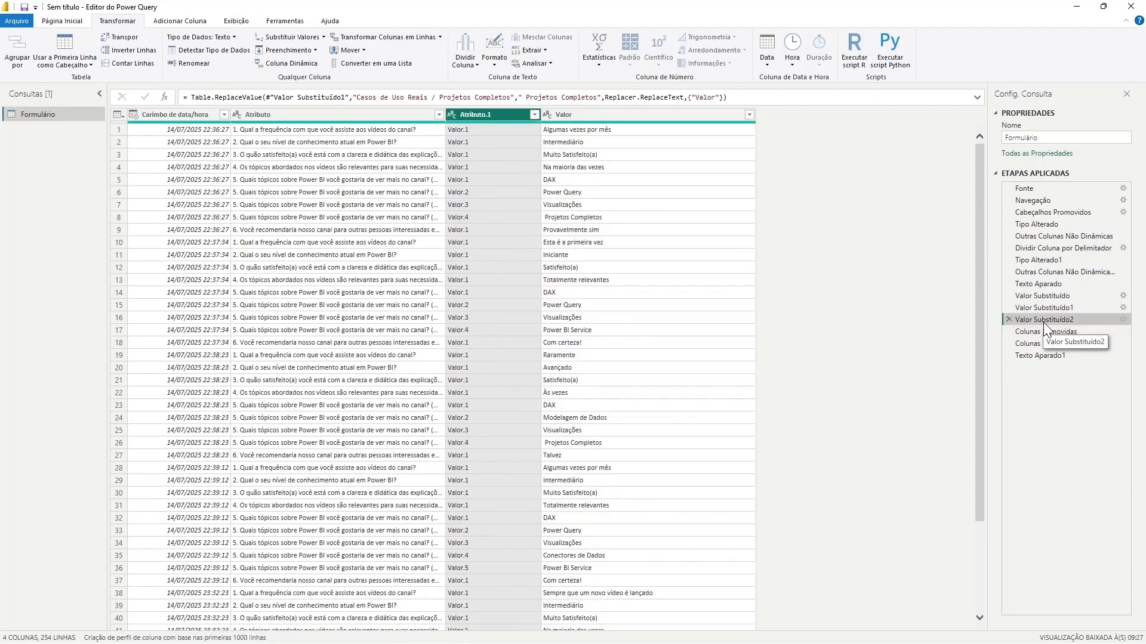
{"action": "left_click", "coordinate": [1047, 311]}
{"action": "left_click", "coordinate": [1046, 296]}
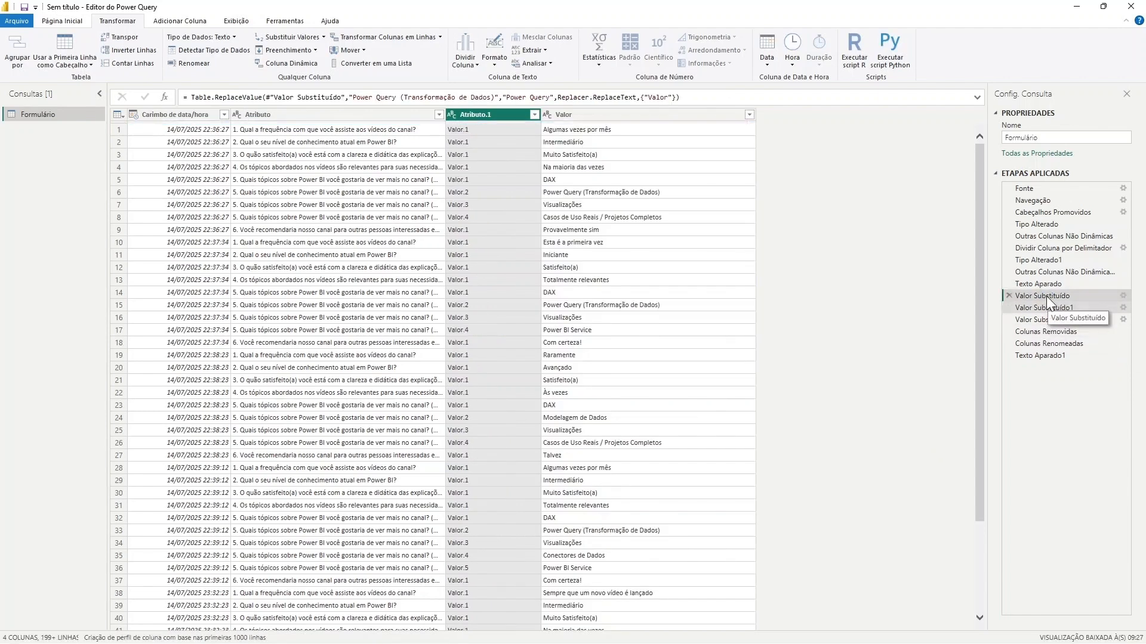
{"action": "left_click", "coordinate": [1049, 286]}
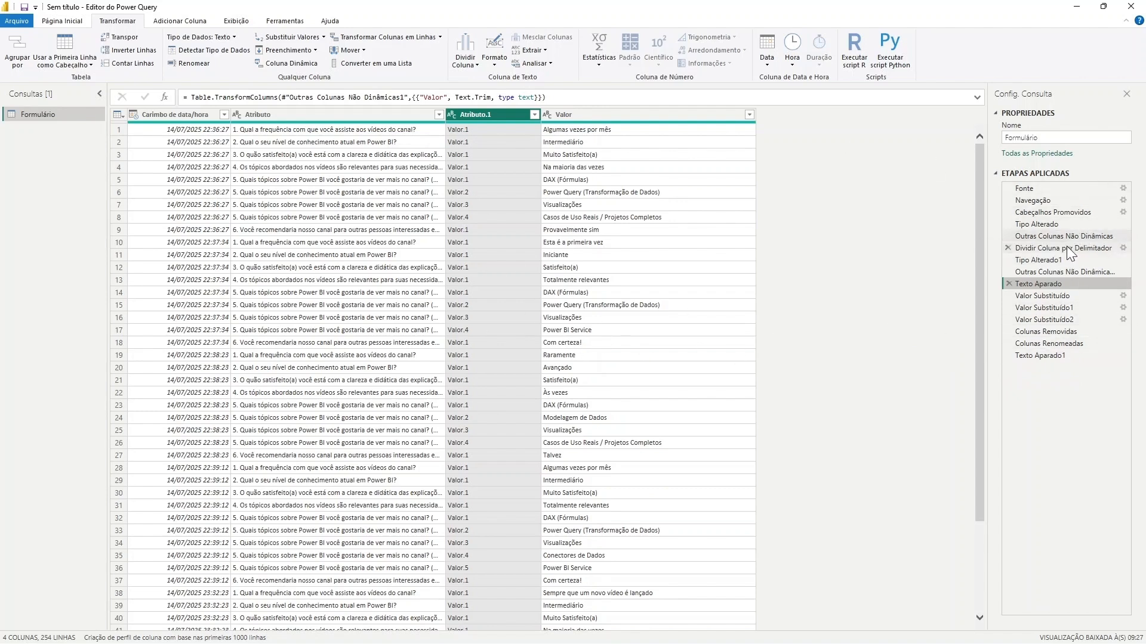
{"action": "left_click", "coordinate": [1044, 355]}
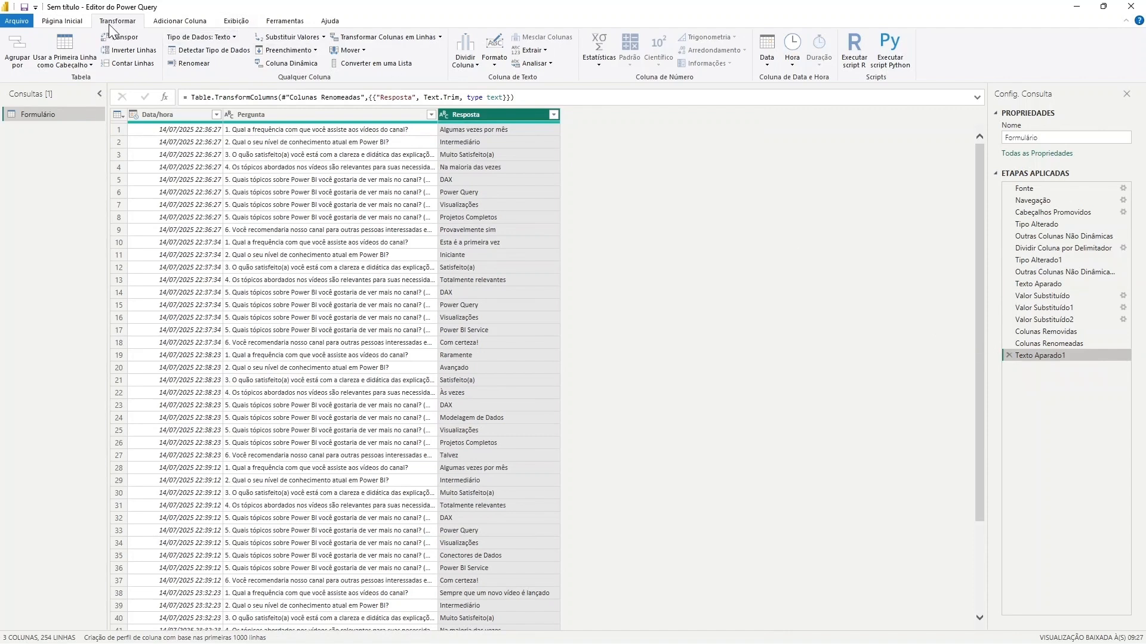
Step: Close the Power Query editor and load the transformed Formulário query into the report
{"action": "left_click", "coordinate": [76, 21]}
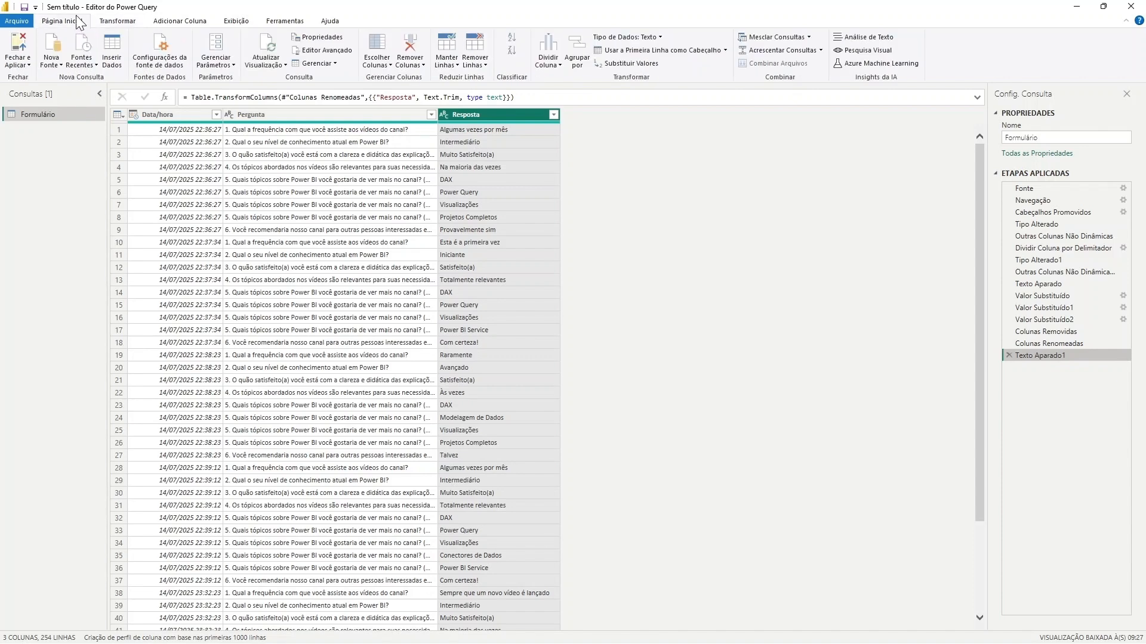
{"action": "left_click", "coordinate": [28, 65]}
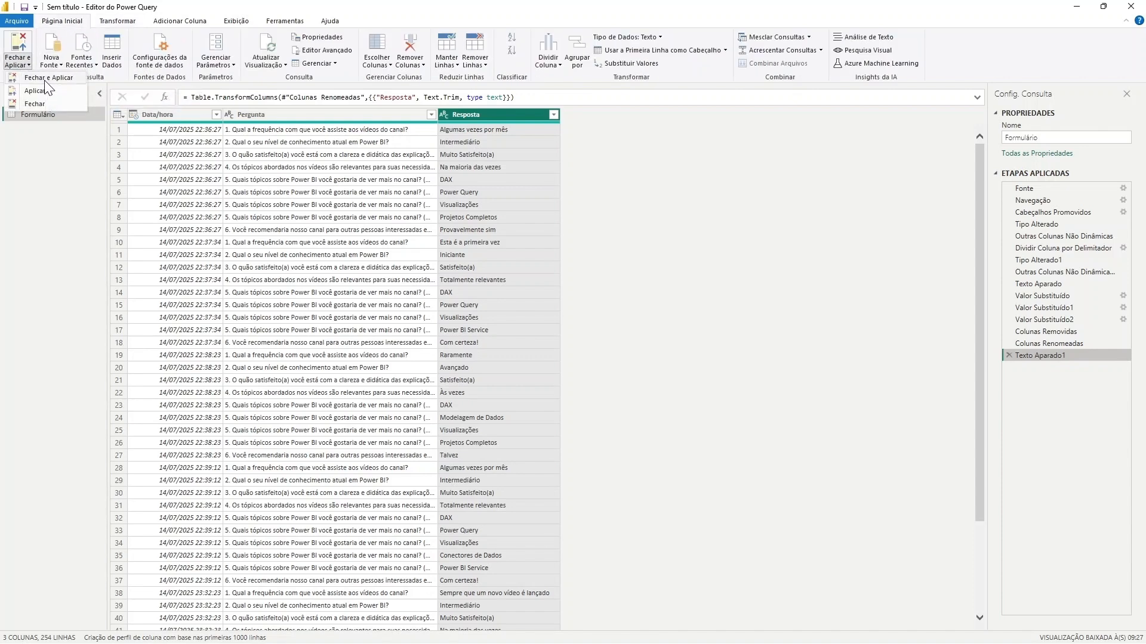
{"action": "left_click", "coordinate": [35, 103]}
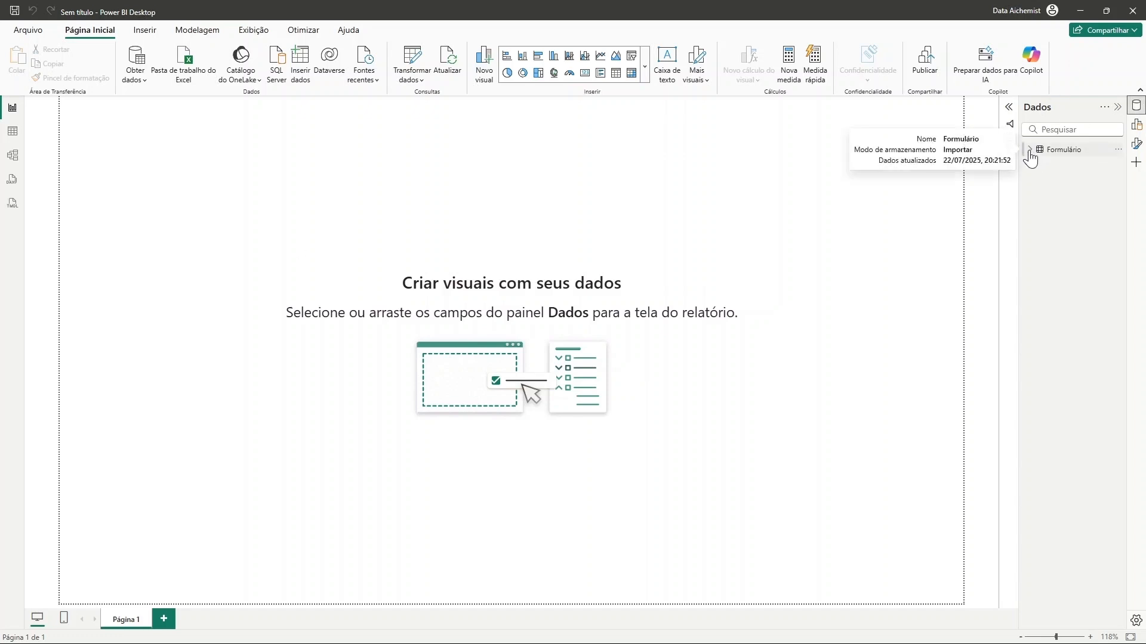
Step: Examine the fields and loaded rows of the Formulário table, and return to the report view
{"action": "left_click", "coordinate": [1030, 151]}
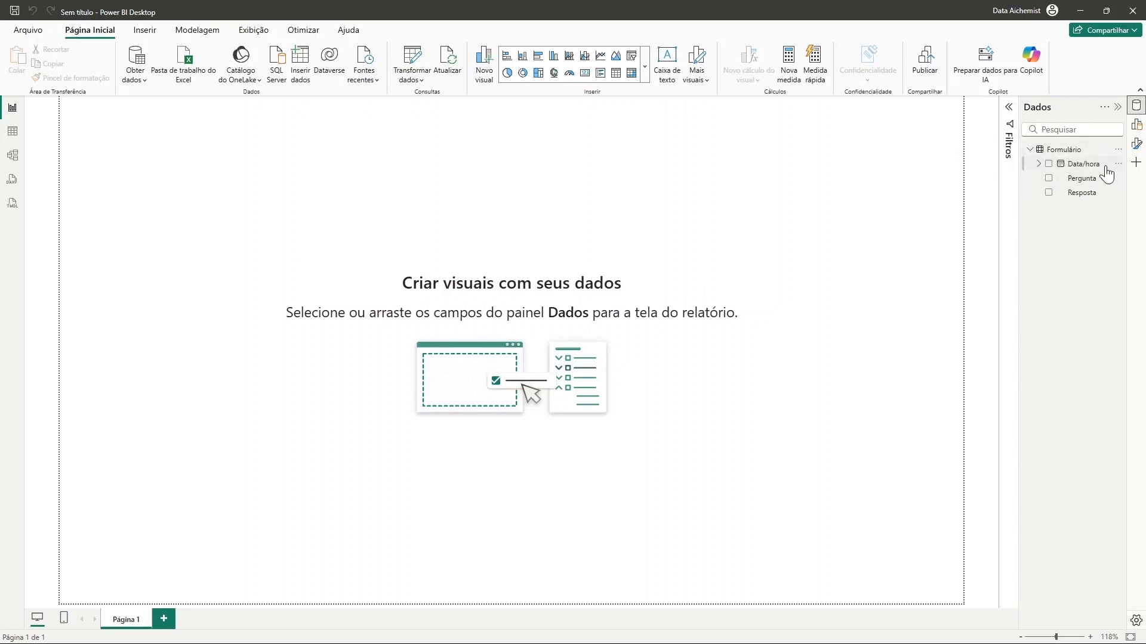
{"action": "left_click", "coordinate": [1031, 152]}
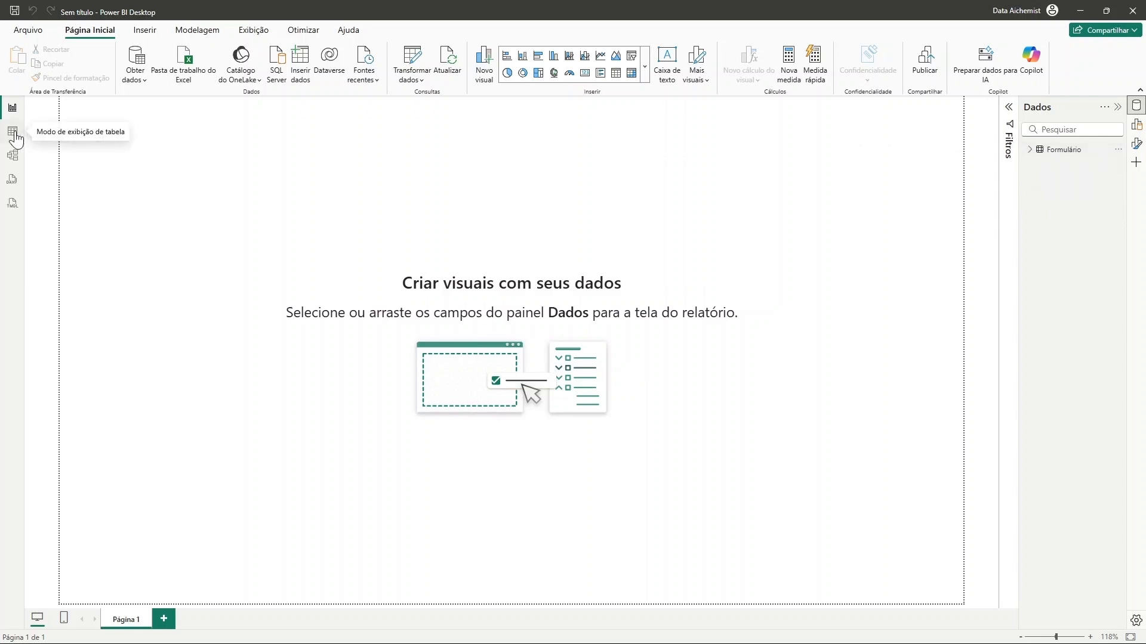
{"action": "left_click", "coordinate": [13, 132]}
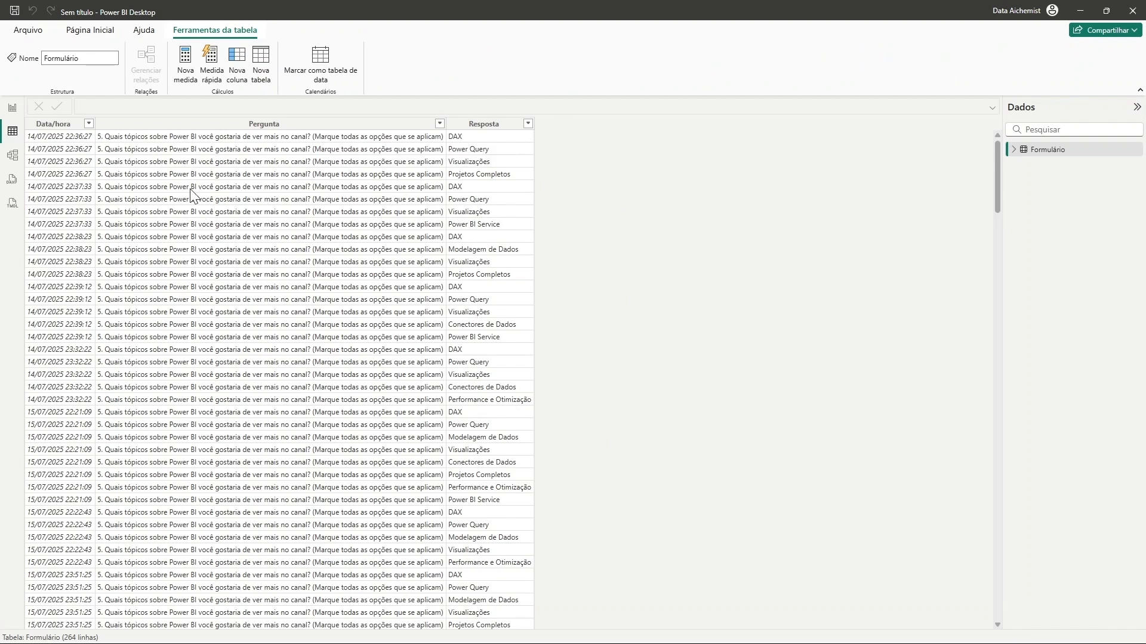
{"action": "scroll", "coordinate": [191, 196], "scroll_direction": "down", "scroll_amount": 20}
{"action": "scroll", "coordinate": [191, 196], "scroll_direction": "down", "scroll_amount": 9}
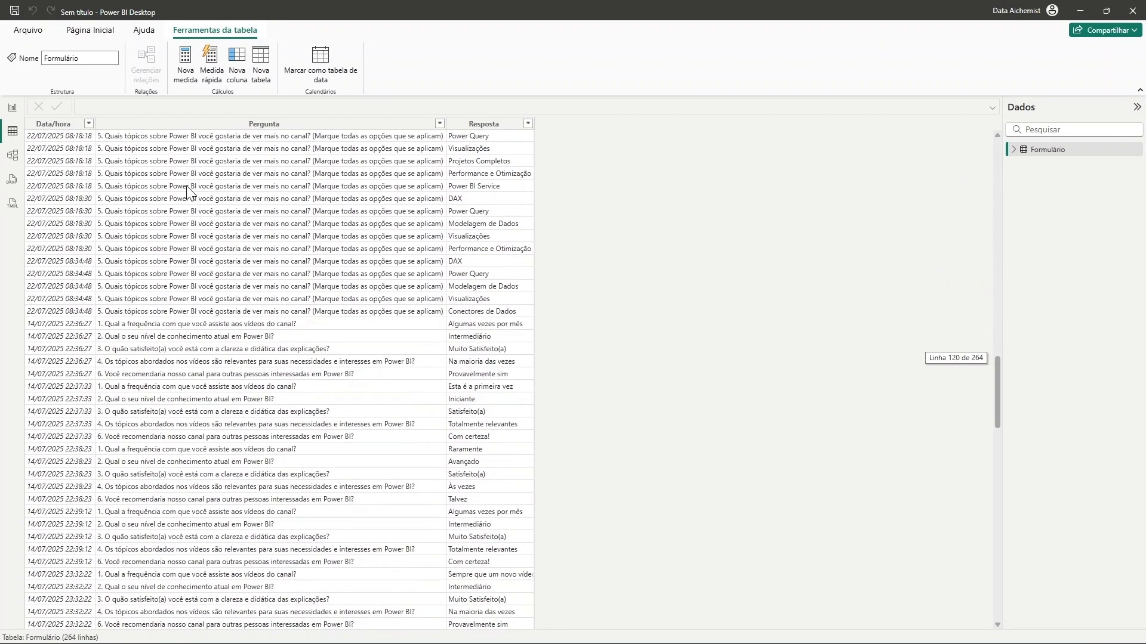
{"action": "scroll", "coordinate": [317, 314], "scroll_direction": "down", "scroll_amount": 9}
{"action": "scroll", "coordinate": [316, 309], "scroll_direction": "up", "scroll_amount": 20}
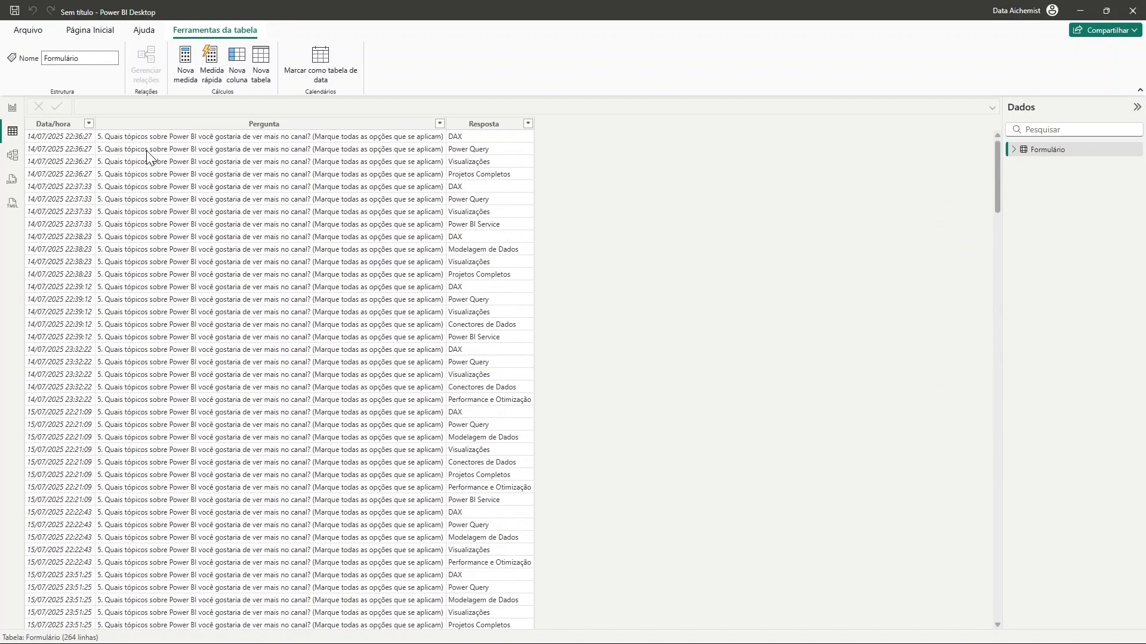
{"action": "left_click", "coordinate": [12, 109]}
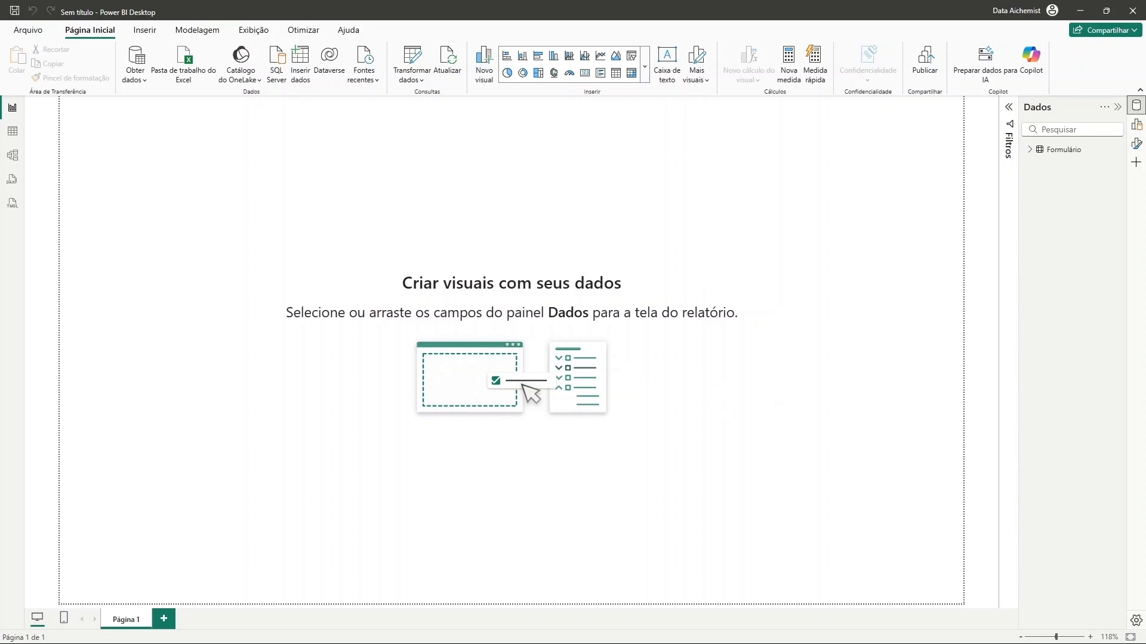
Step: Switch to Google Drive, view the form responses in the Formulário de avaliação spreadsheet, and close it
{"action": "key", "text": "alt+Tab"}
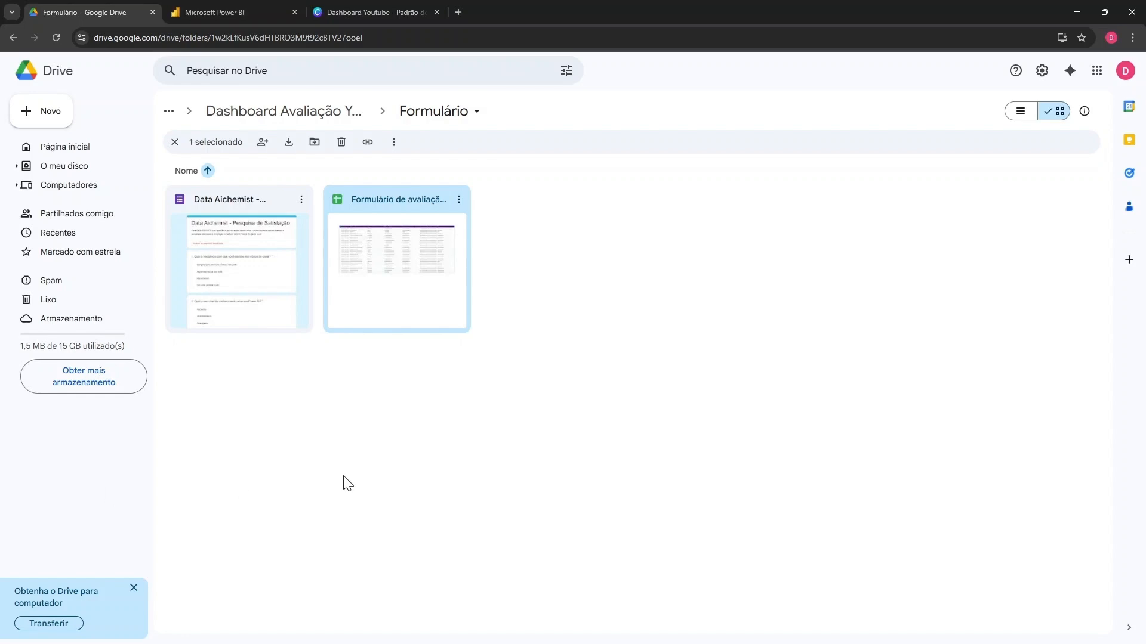
{"action": "double_click", "coordinate": [399, 245]}
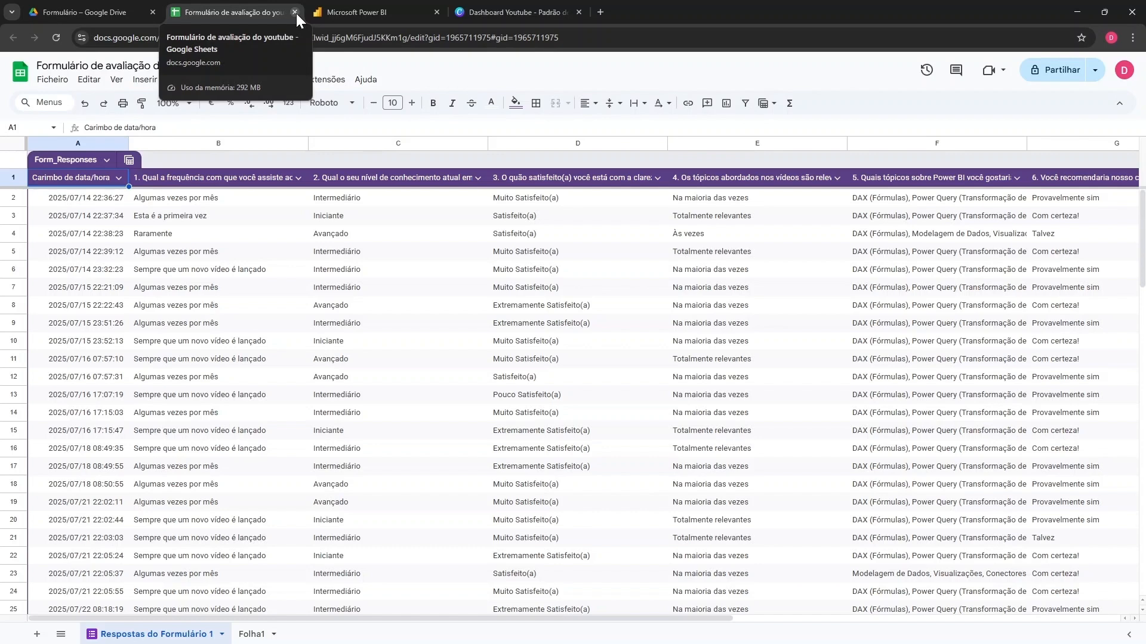
{"action": "left_click", "coordinate": [296, 12]}
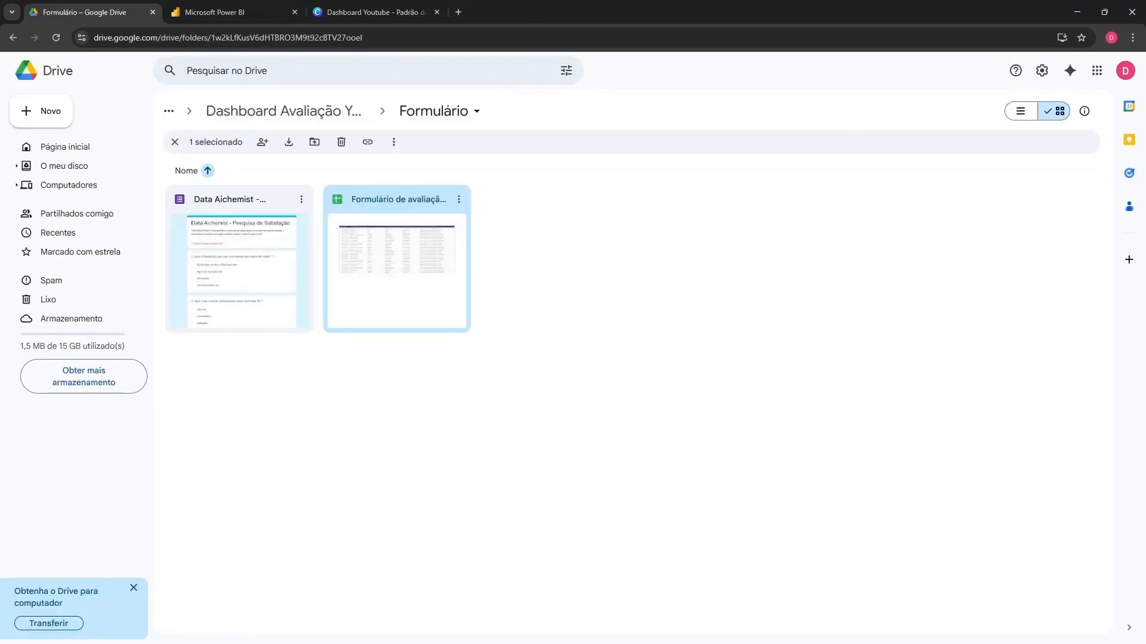
Step: Switch to the Dashboard Youtube design in Canva, checking the Canva search result and the available design elements
{"action": "key", "text": "alt+Tab"}
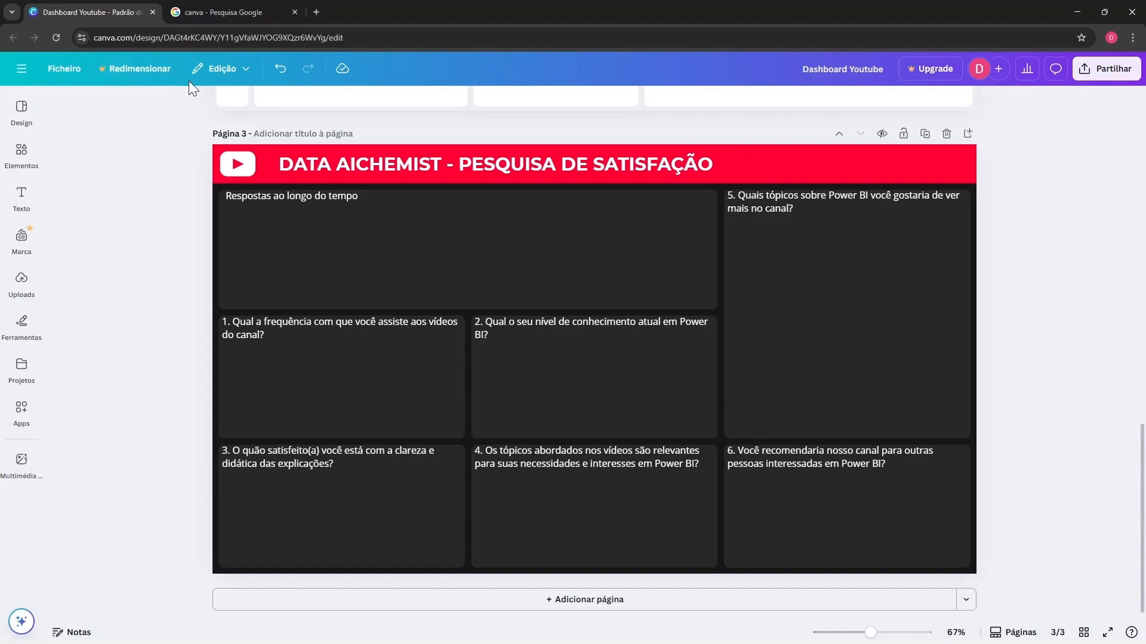
{"action": "left_click", "coordinate": [241, 4]}
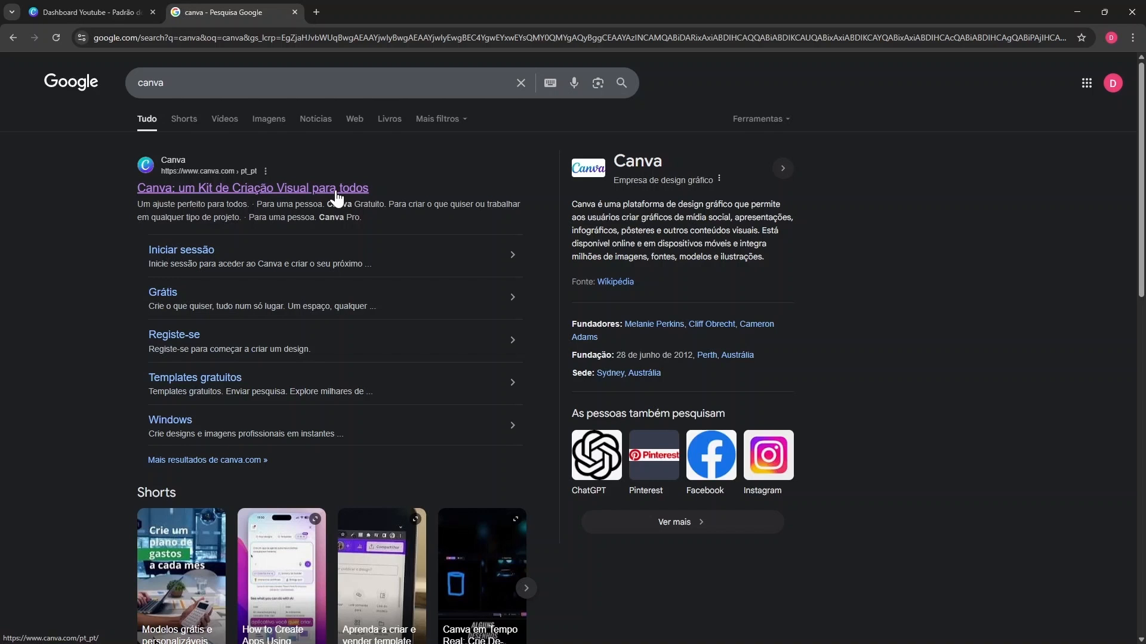
{"action": "left_click", "coordinate": [99, 11]}
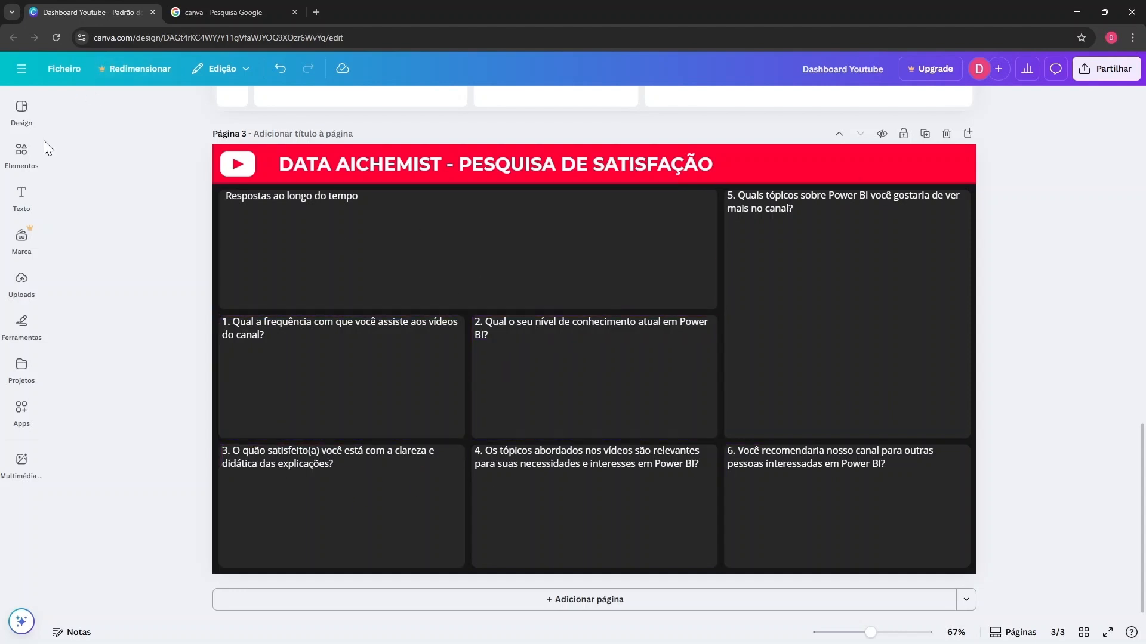
{"action": "left_click", "coordinate": [23, 152]}
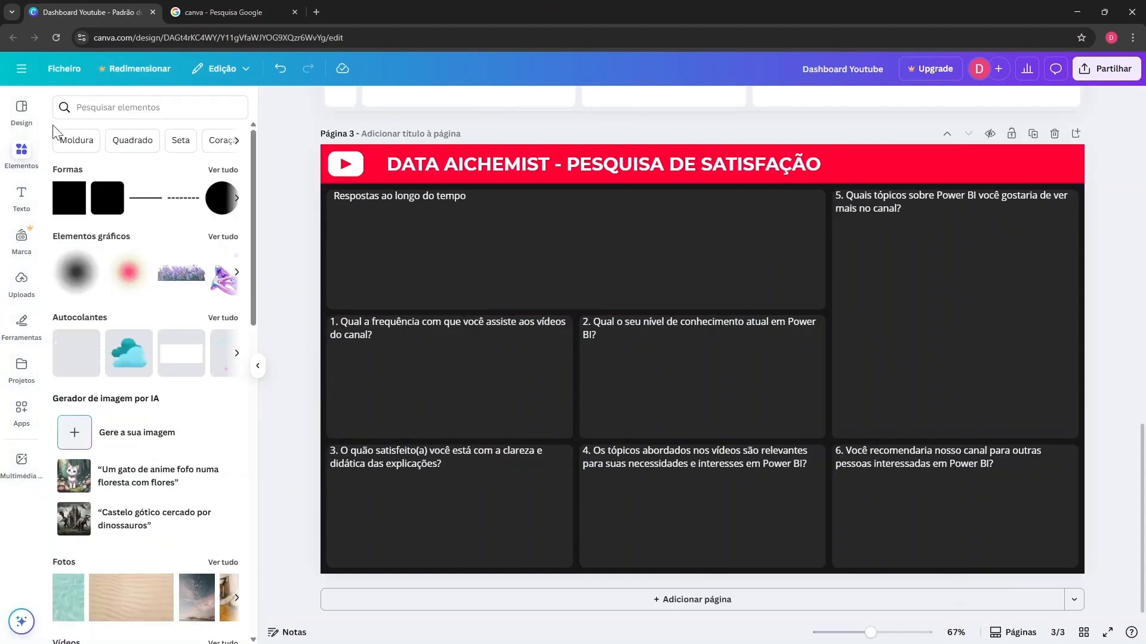
{"action": "left_click", "coordinate": [21, 154]}
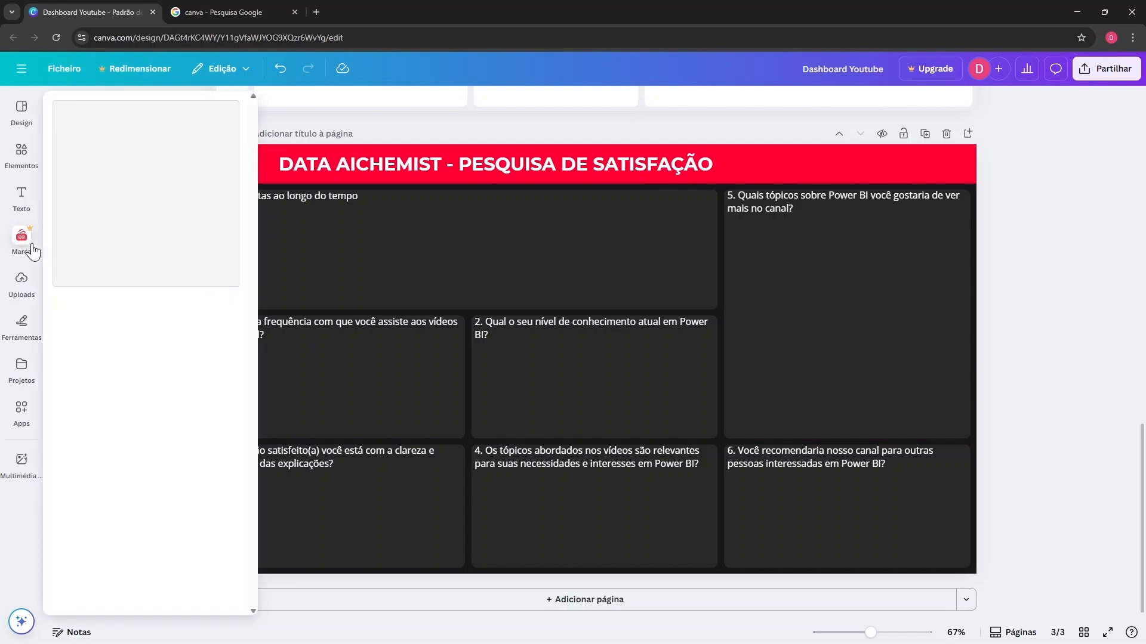
Step: Examine the dashboard background layouts on all three design pages, ending on the Pesquisa de Satisfação page
{"action": "scroll", "coordinate": [292, 421], "scroll_direction": "up", "scroll_amount": 1}
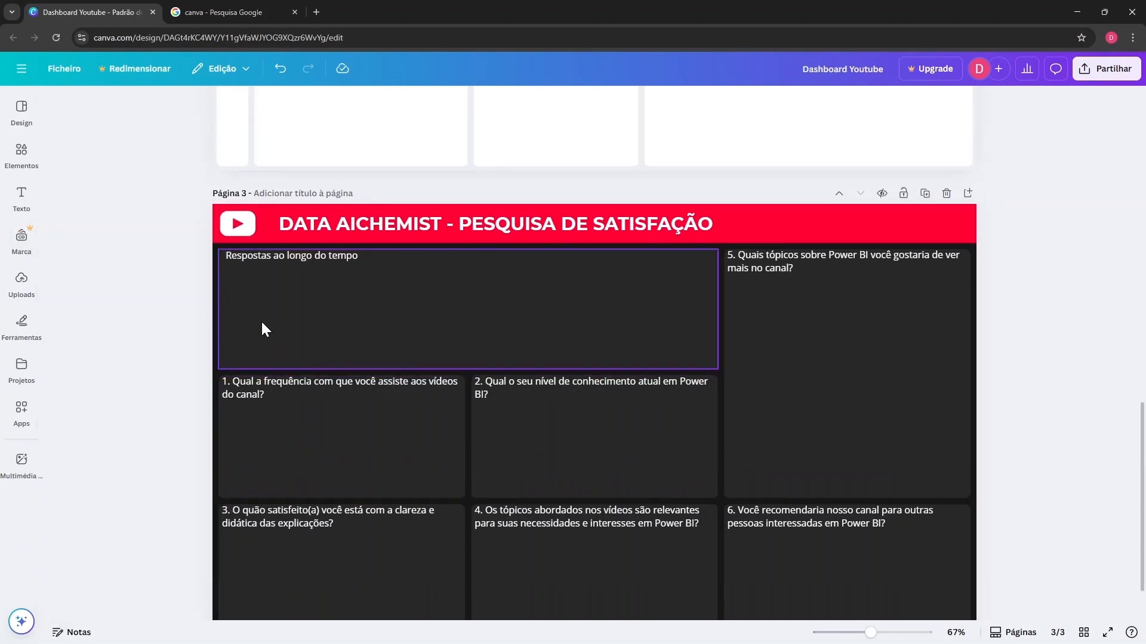
{"action": "scroll", "coordinate": [226, 340], "scroll_direction": "up", "scroll_amount": 6}
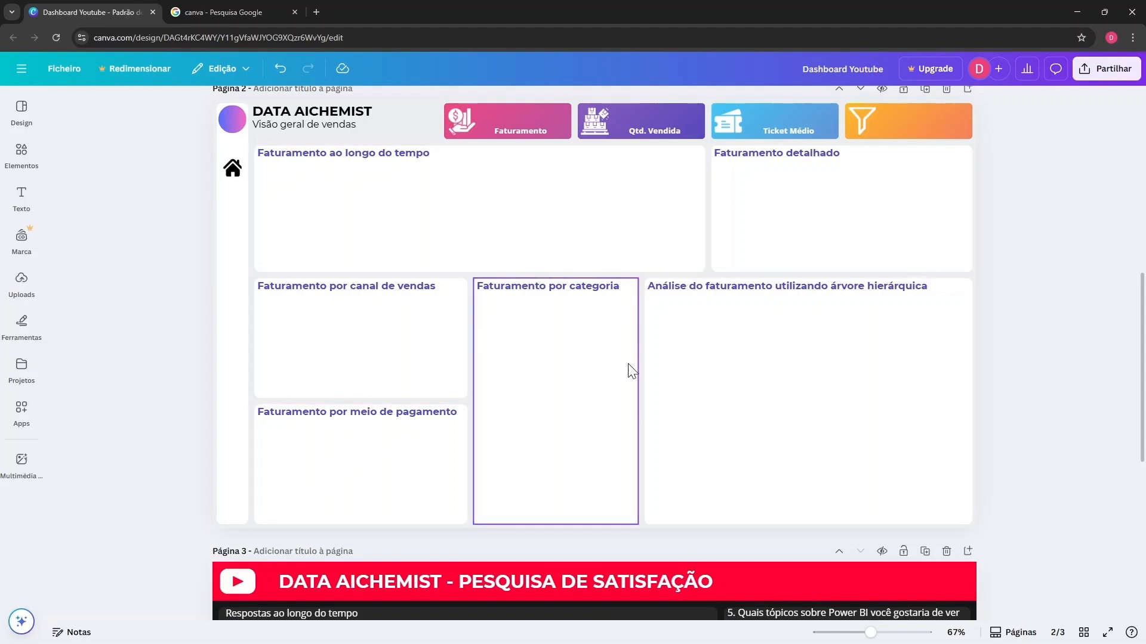
{"action": "scroll", "coordinate": [656, 394], "scroll_direction": "up", "scroll_amount": 6}
{"action": "scroll", "coordinate": [662, 454], "scroll_direction": "down", "scroll_amount": 3}
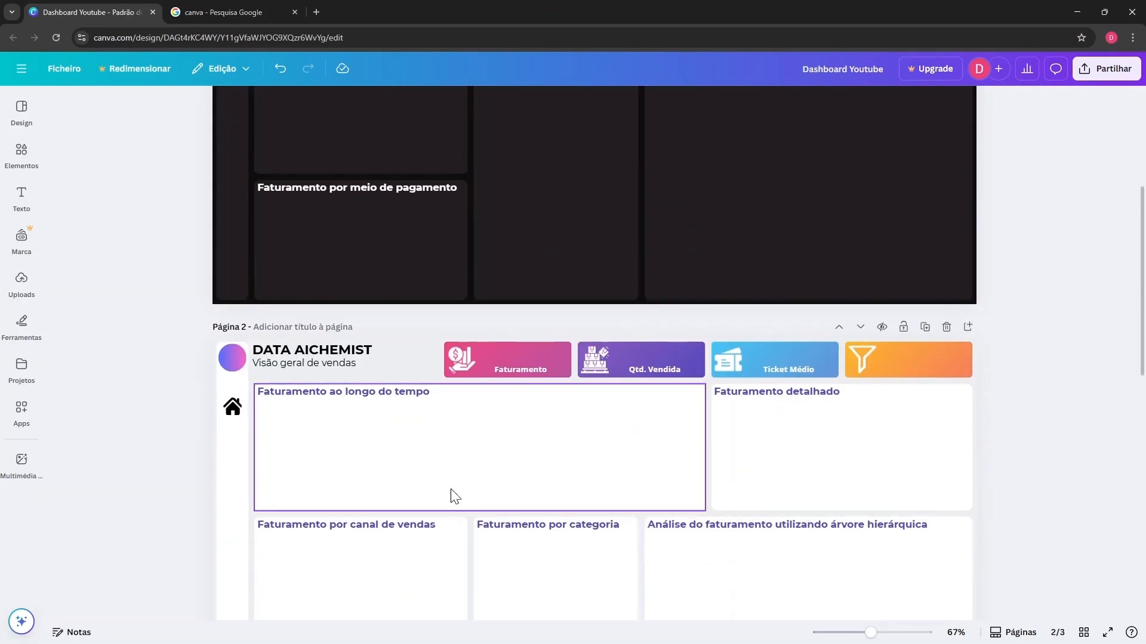
{"action": "scroll", "coordinate": [900, 379], "scroll_direction": "up", "scroll_amount": 4}
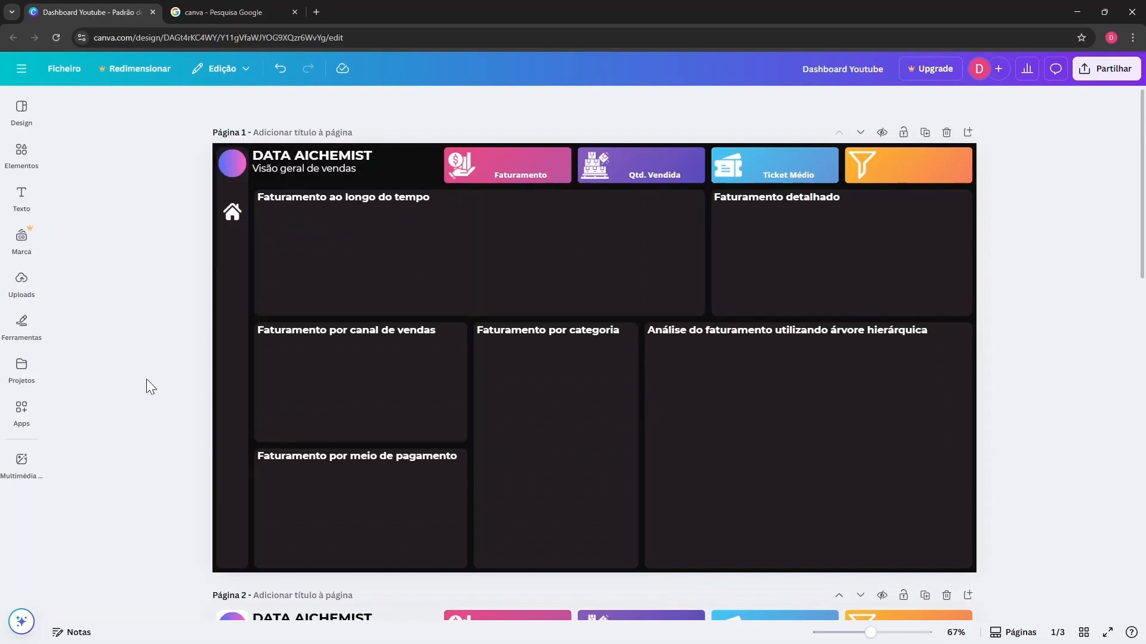
{"action": "scroll", "coordinate": [172, 382], "scroll_direction": "down", "scroll_amount": 3}
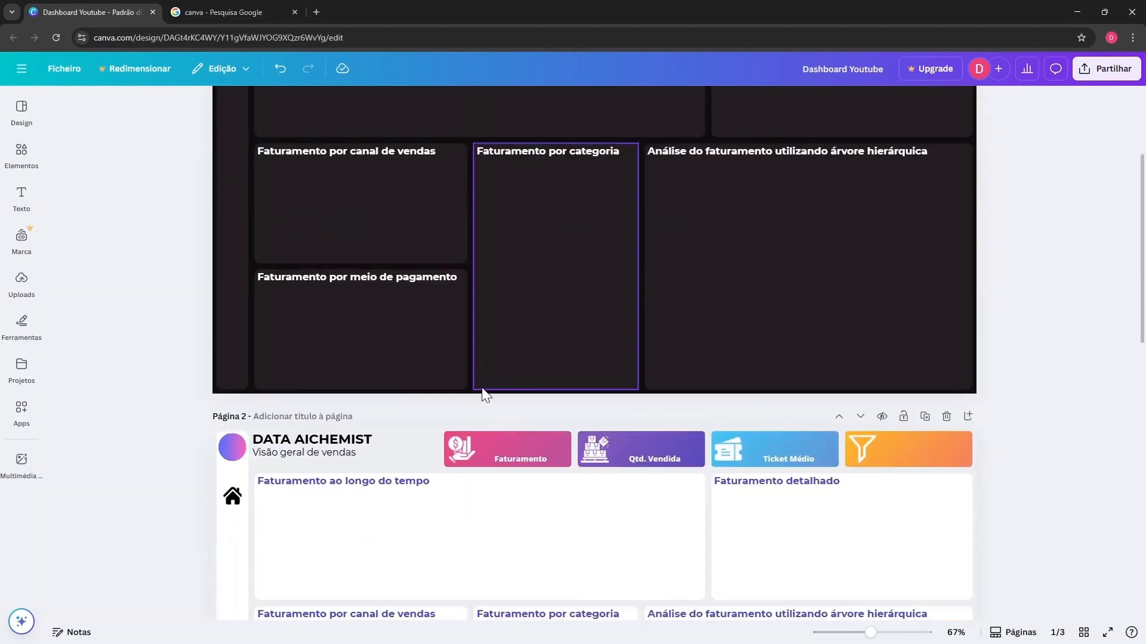
{"action": "scroll", "coordinate": [178, 264], "scroll_direction": "down", "scroll_amount": 4}
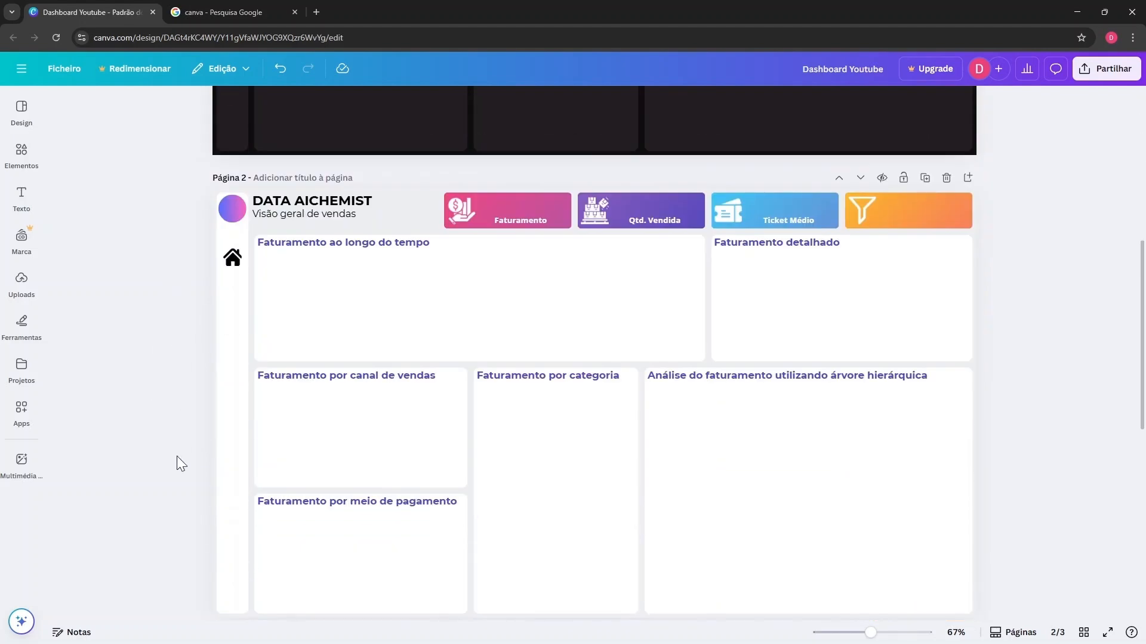
{"action": "scroll", "coordinate": [203, 454], "scroll_direction": "down", "scroll_amount": 8}
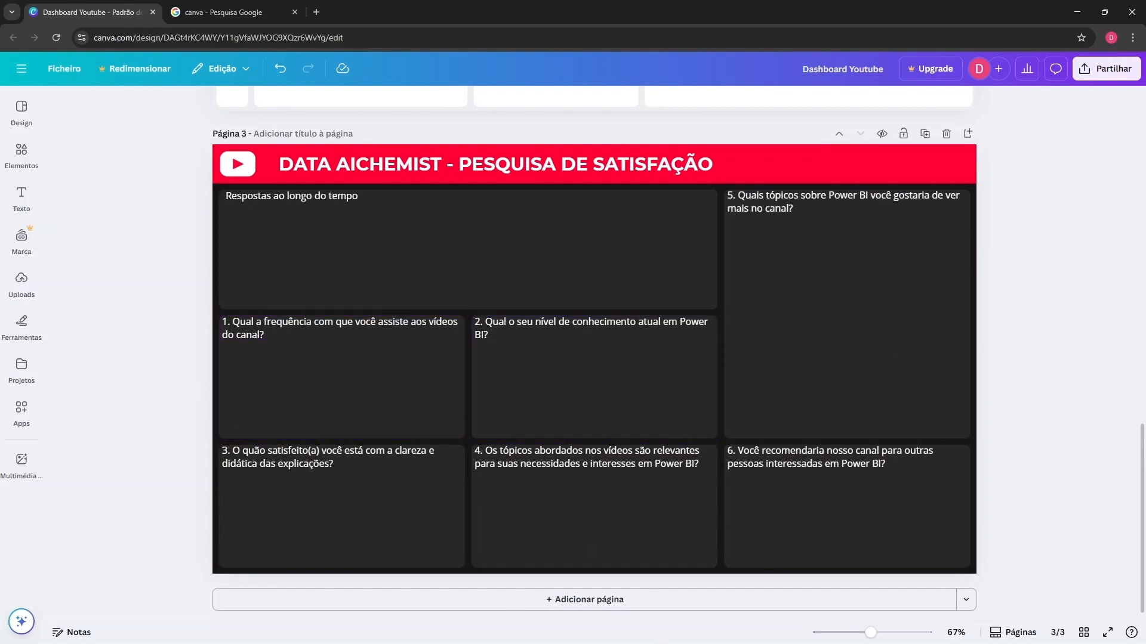
Step: Switch to the Power BI report and set Fundo youtube.png as the page's background image
{"action": "key", "text": "alt+Tab"}
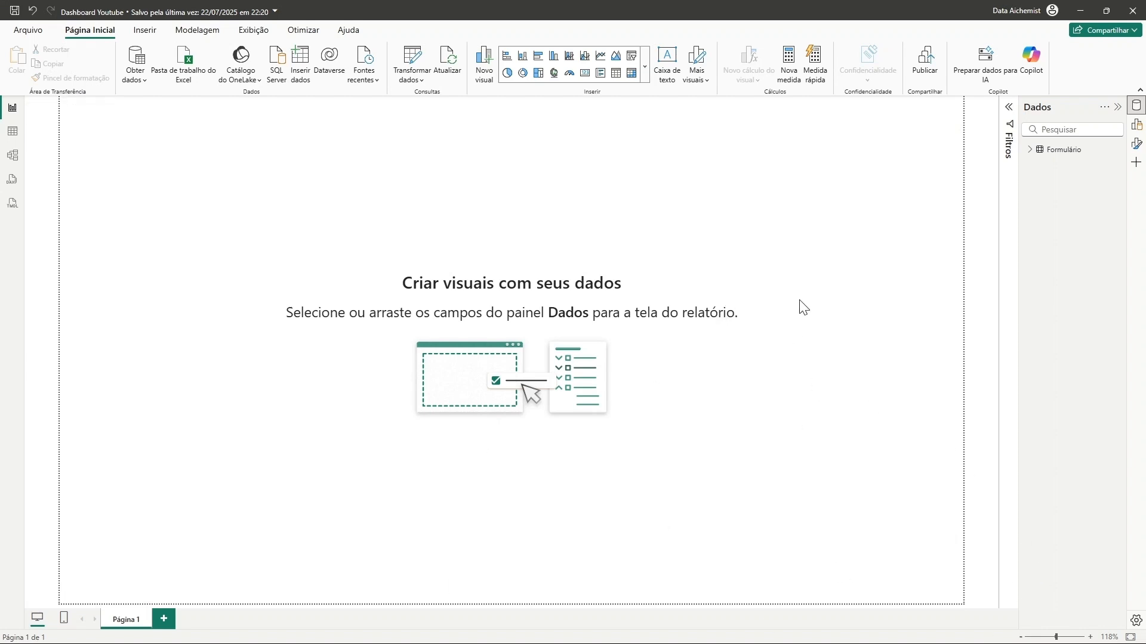
{"action": "left_click", "coordinate": [1137, 146]}
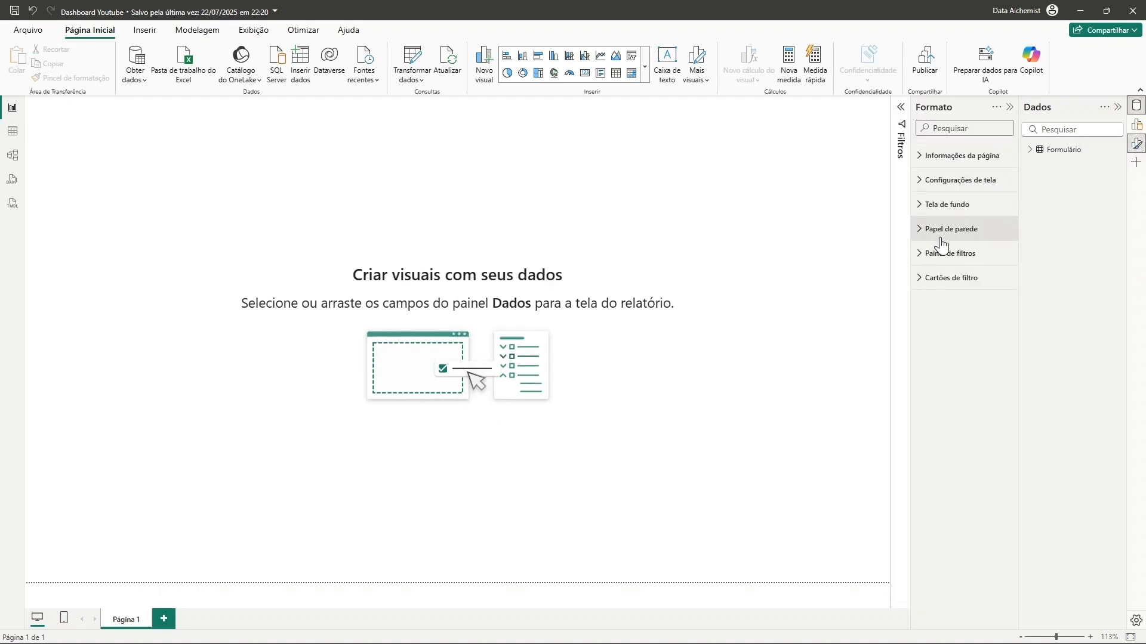
{"action": "left_click", "coordinate": [920, 206]}
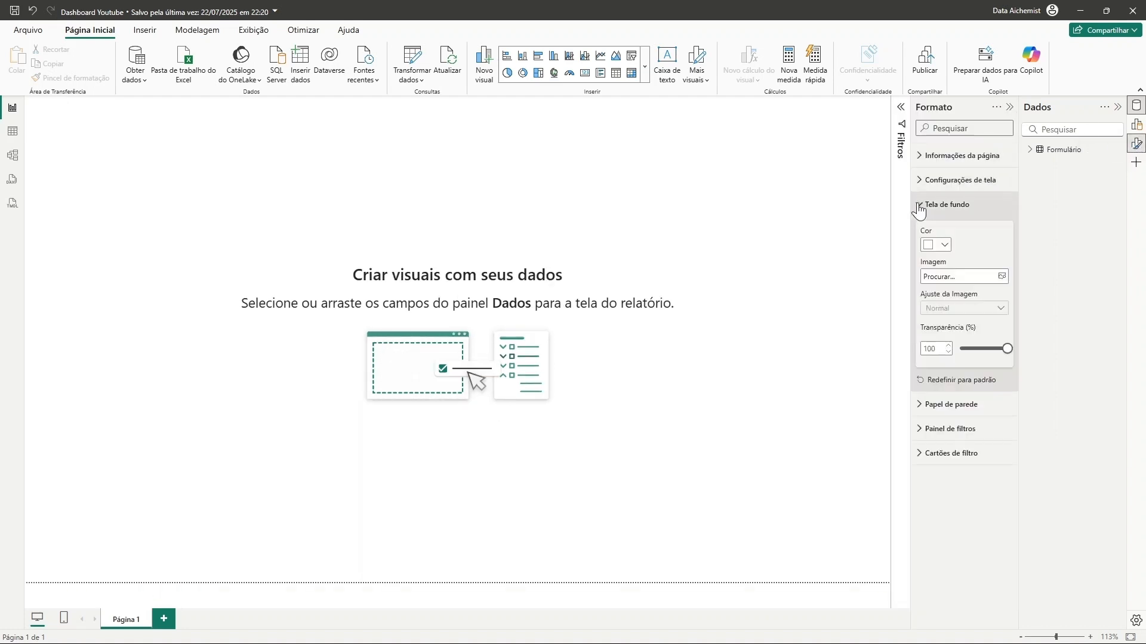
{"action": "left_click", "coordinate": [942, 280]}
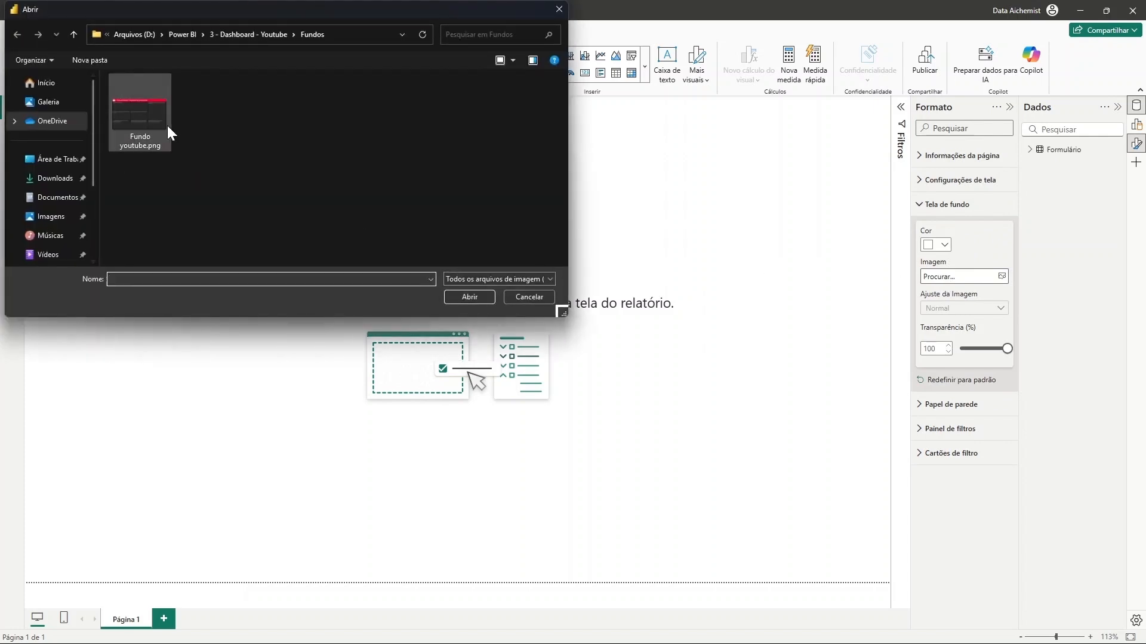
{"action": "left_click", "coordinate": [148, 116]}
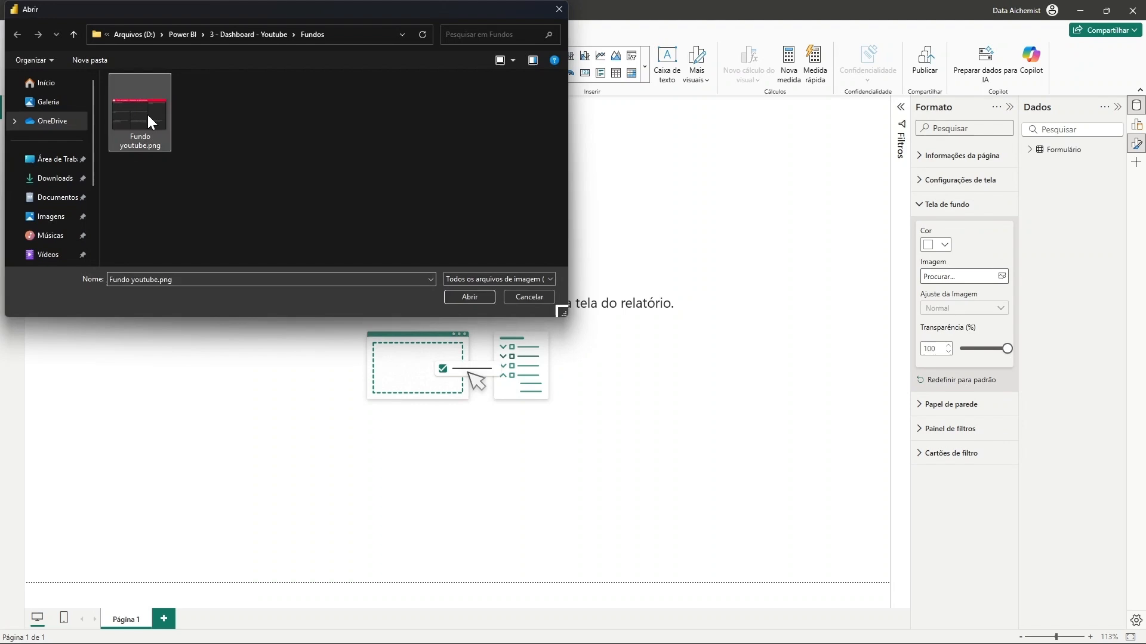
{"action": "left_click", "coordinate": [471, 296]}
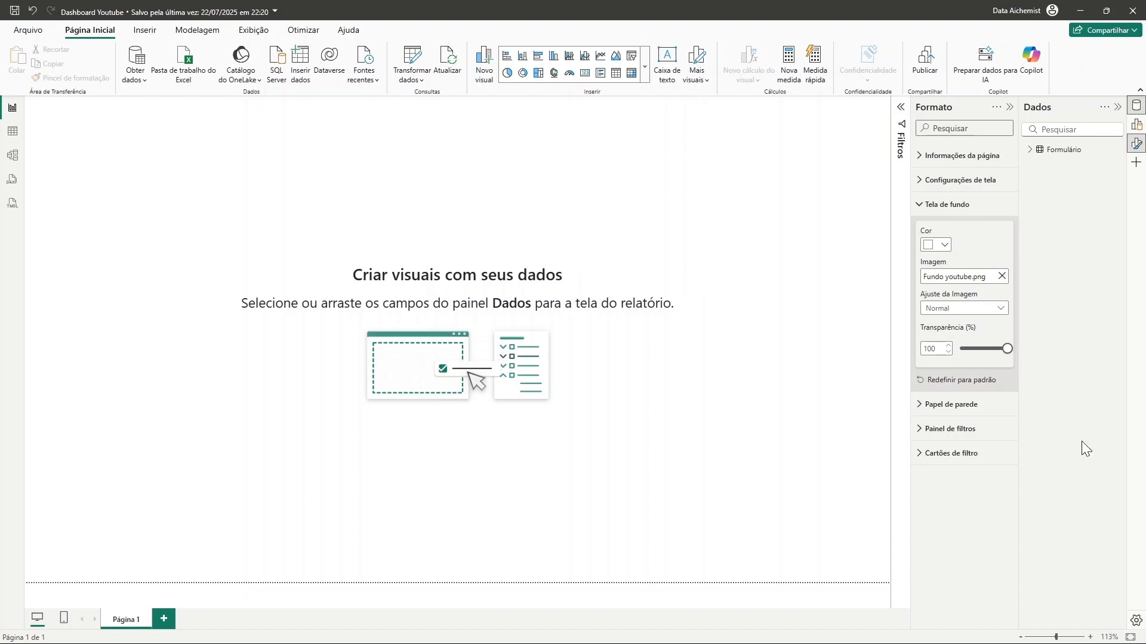
Step: Set the page background's transparency to 0% and its image fit to Ajuste
{"action": "left_click_drag", "start_coordinate": [1006, 352], "coordinate": [960, 349]}
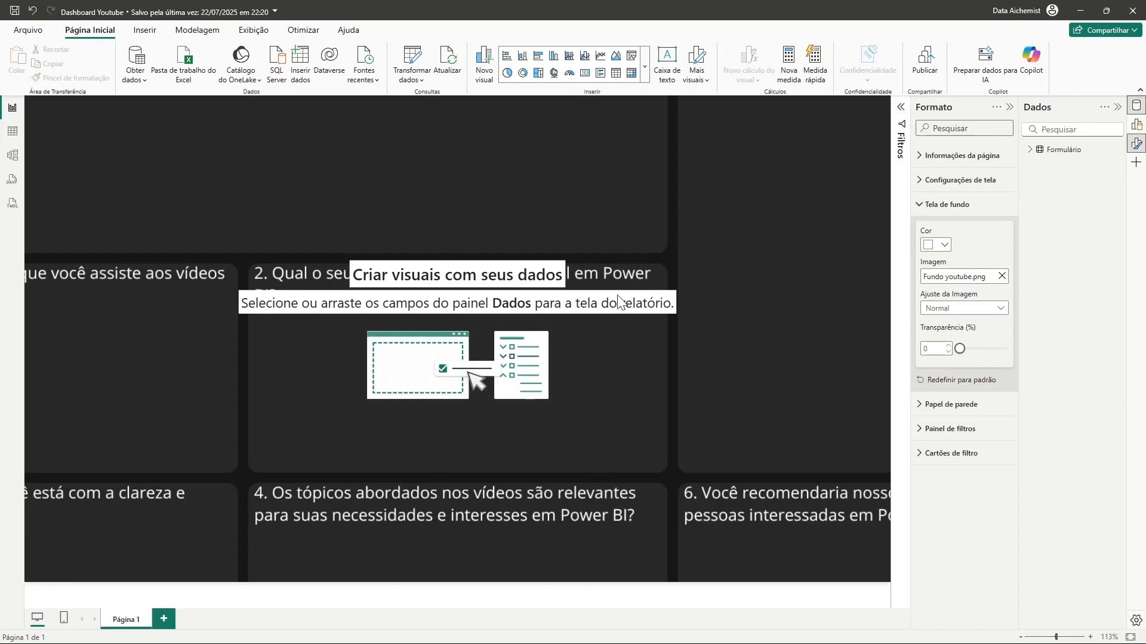
{"action": "left_click", "coordinate": [937, 309]}
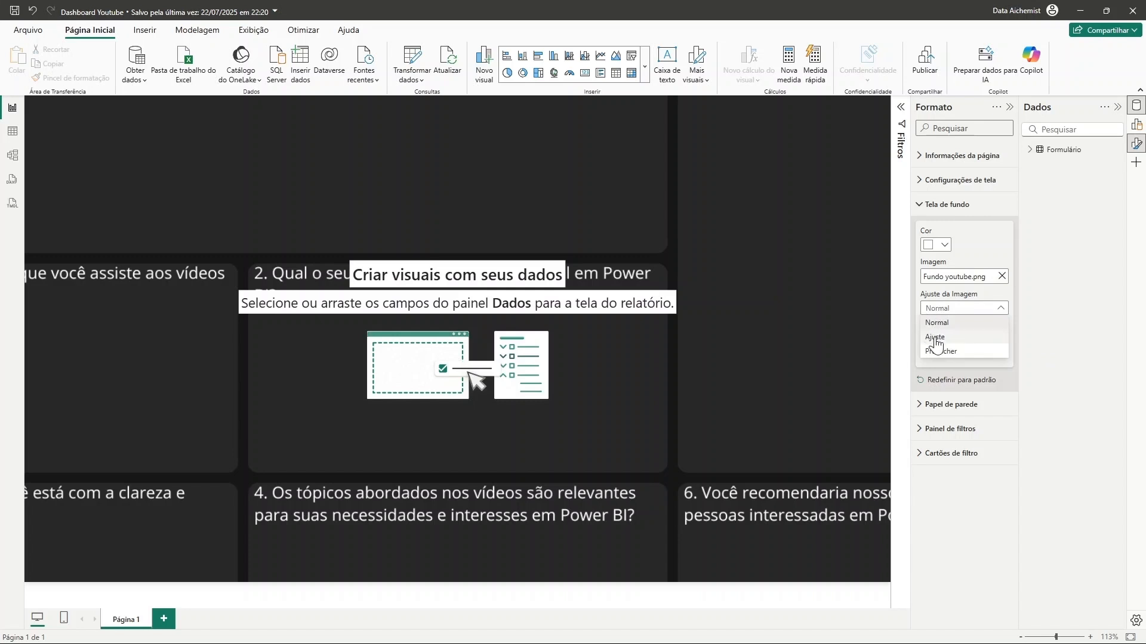
{"action": "left_click", "coordinate": [937, 338]}
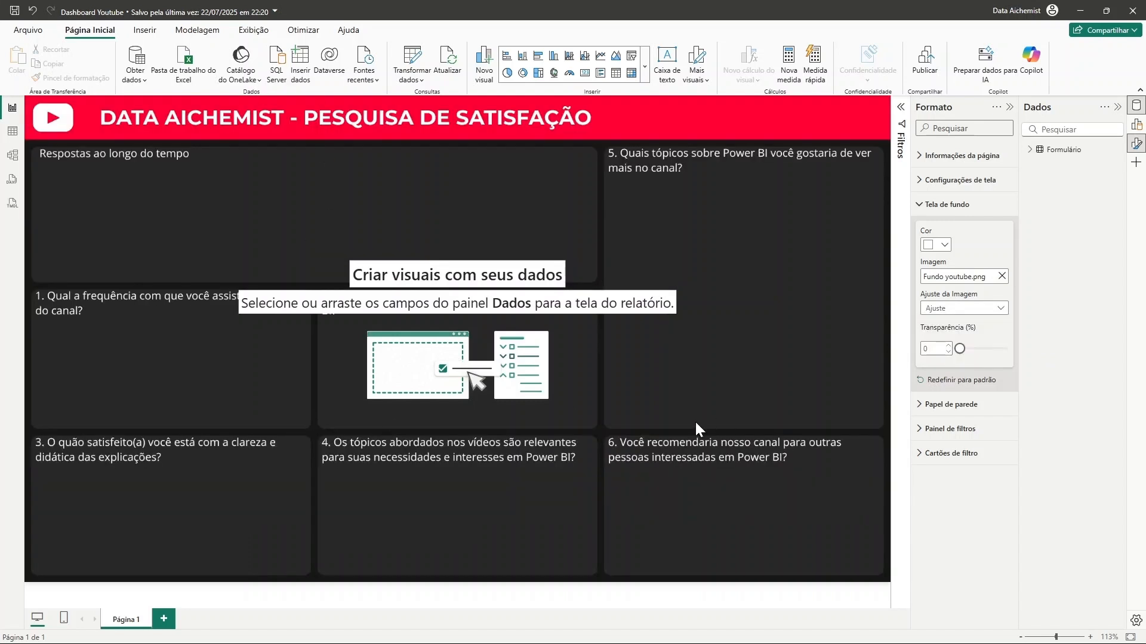
{"action": "left_click", "coordinate": [1010, 109]}
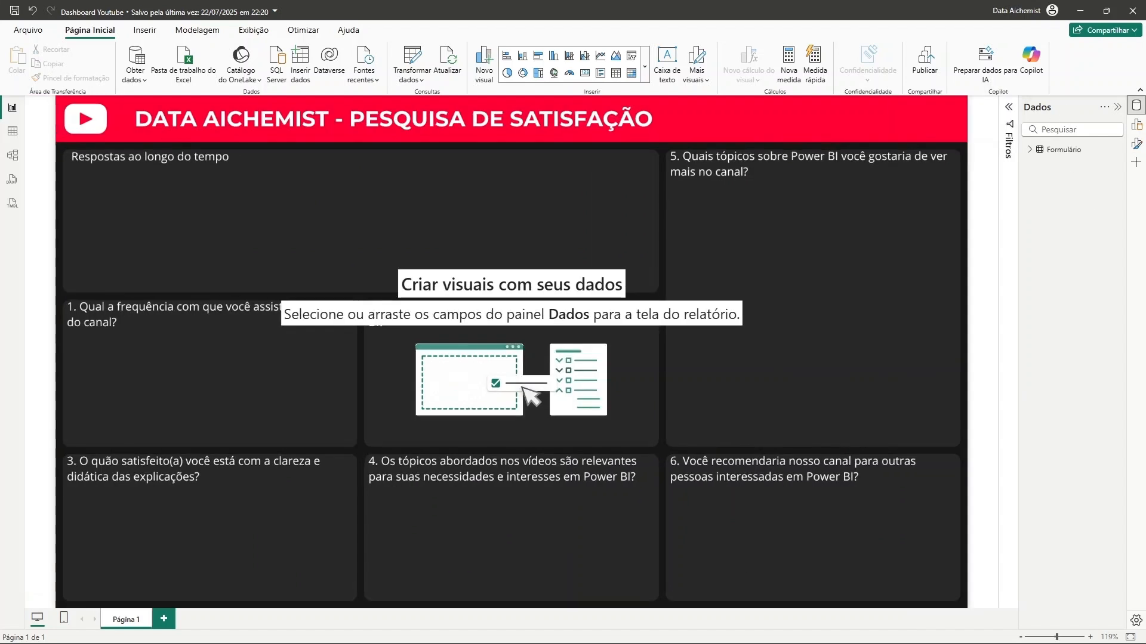
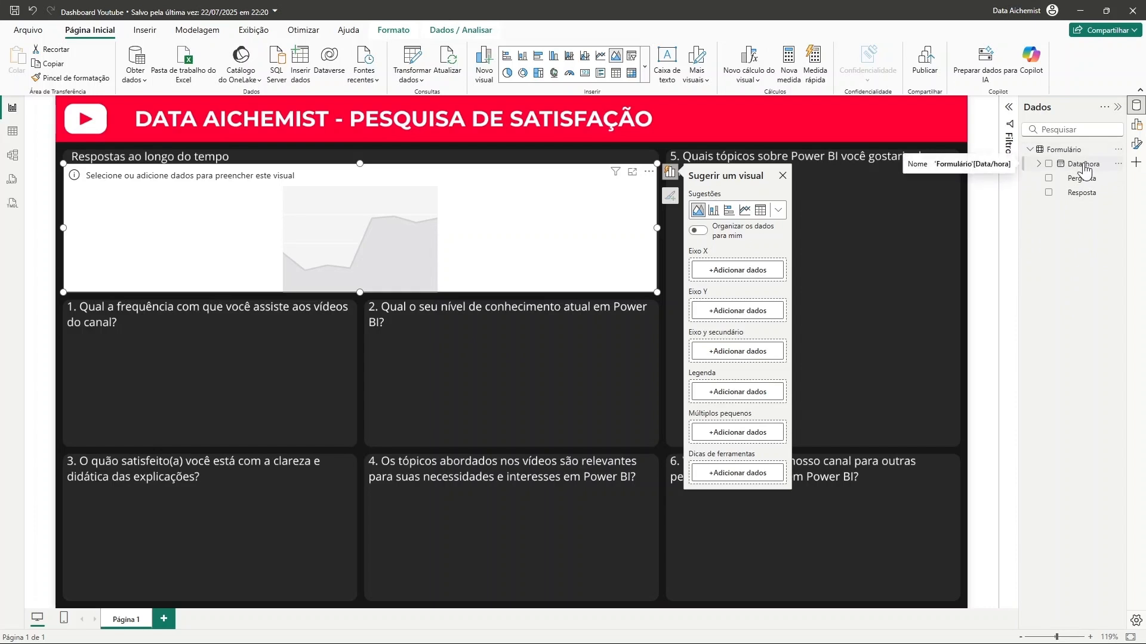
Step: Plot the count of Data/hora against the Data/hora hierarchy in the area chart, and drill down to the day level
{"action": "left_click_drag", "start_coordinate": [1085, 172], "coordinate": [746, 273]}
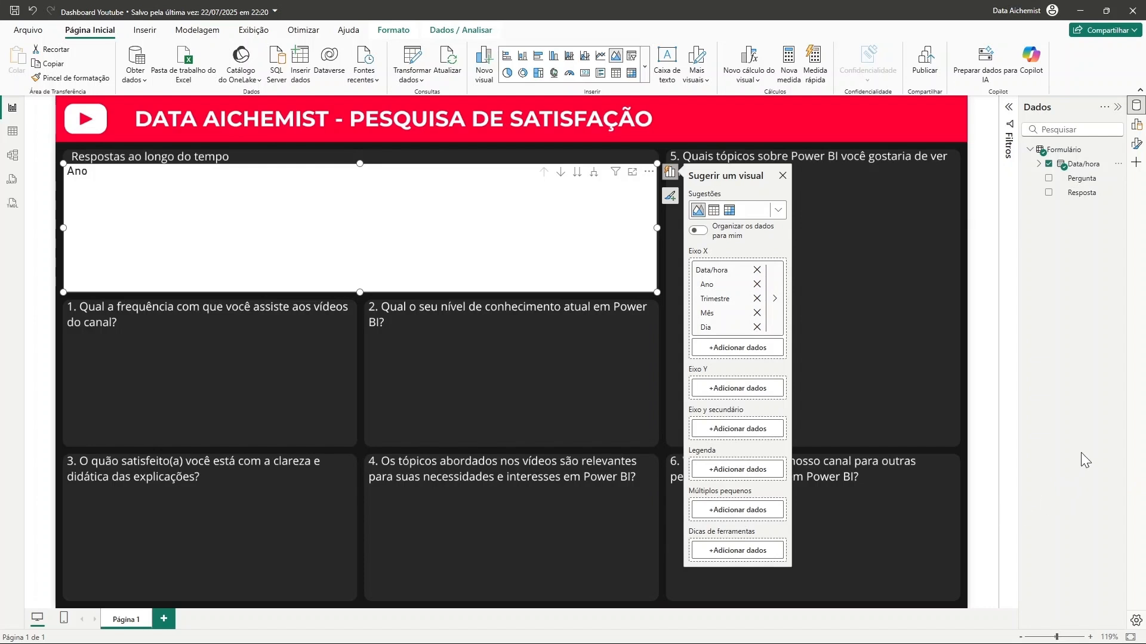
{"action": "mouse_move", "coordinate": [1080, 164]}
{"action": "left_mouse_down"}
{"action": "mouse_move", "coordinate": [1024, 224]}
{"action": "mouse_move", "coordinate": [761, 394]}
{"action": "mouse_move", "coordinate": [746, 391]}
{"action": "left_mouse_up"}
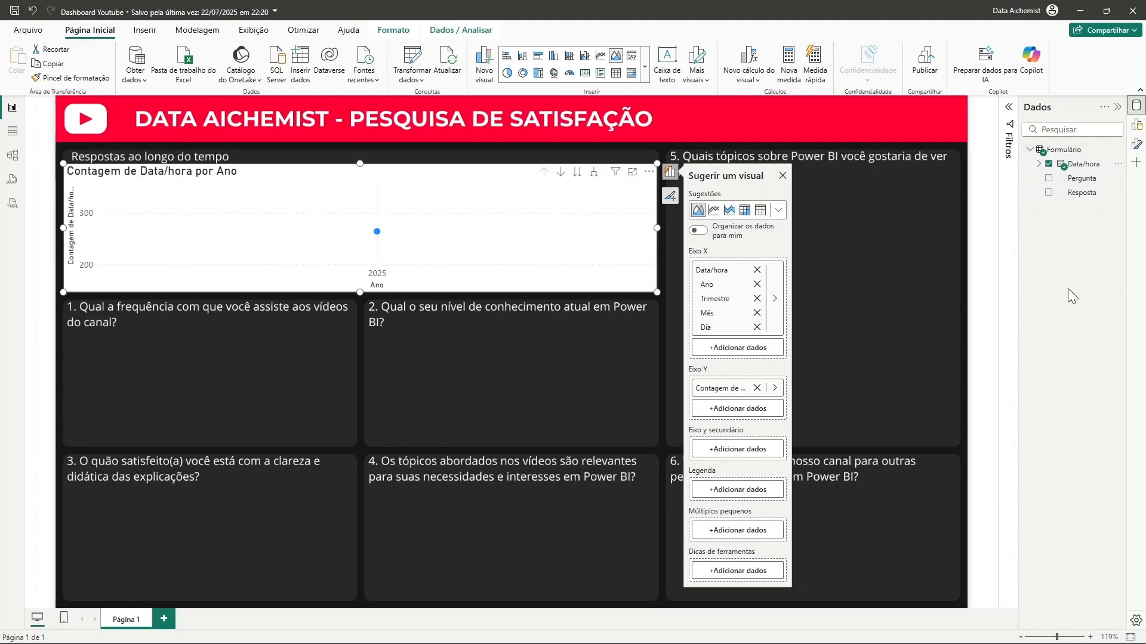
{"action": "left_click", "coordinate": [583, 182]}
{"action": "left_click", "coordinate": [583, 182]}
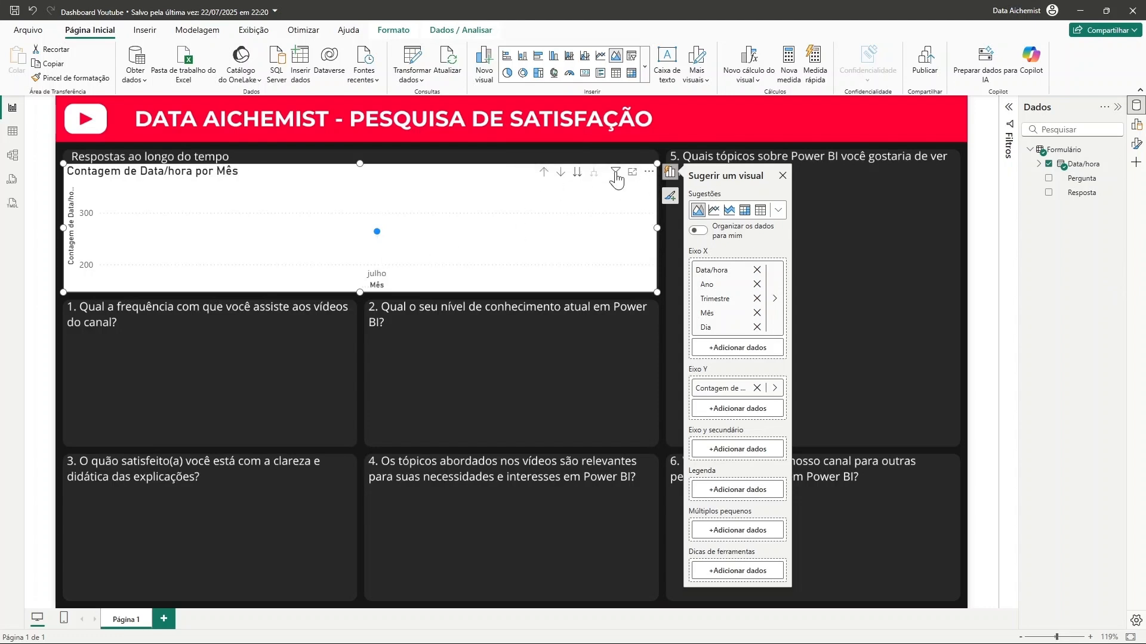
{"action": "left_click", "coordinate": [581, 175]}
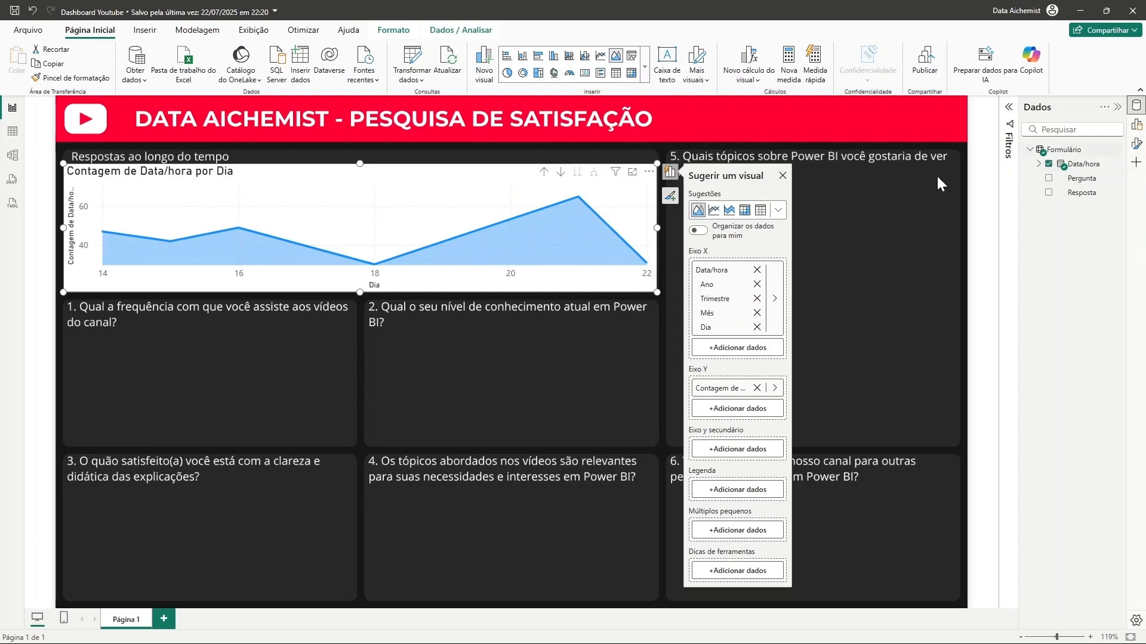
Step: Turn on data labels for the area chart under Respostas ao longo do tempo
{"action": "left_click", "coordinate": [1137, 145]}
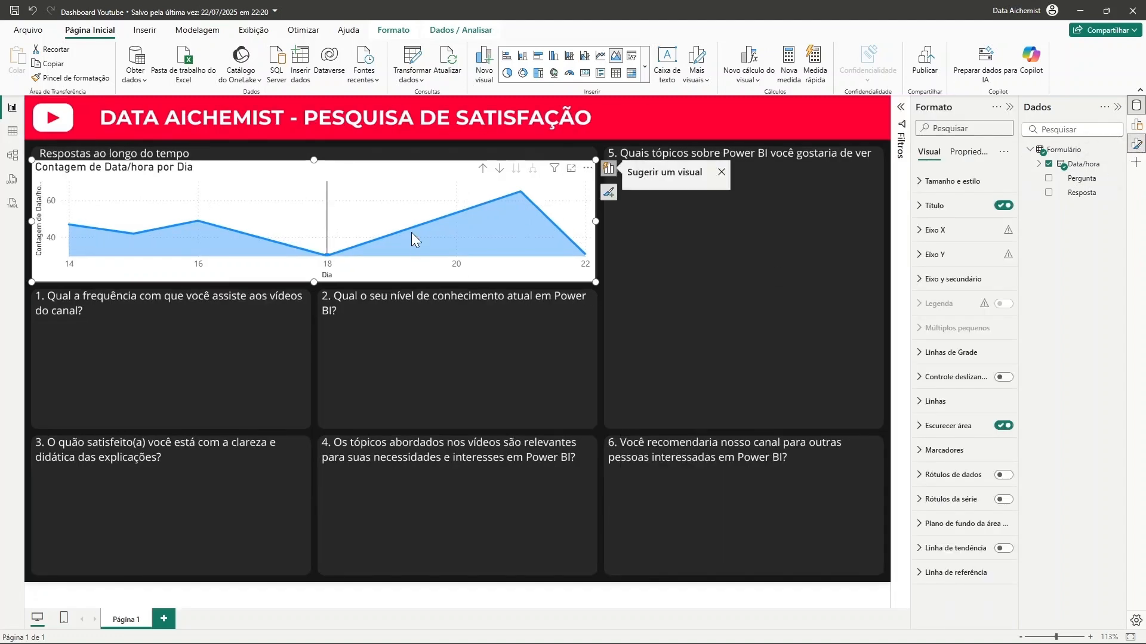
{"action": "left_click", "coordinate": [1003, 474]}
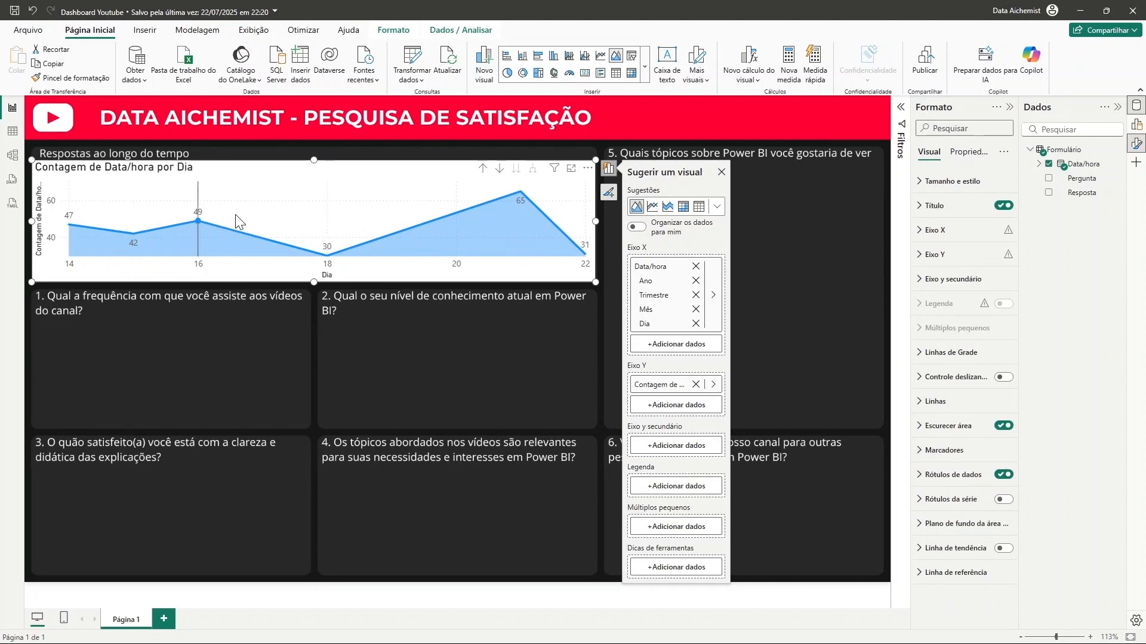
{"action": "left_click", "coordinate": [1009, 108]}
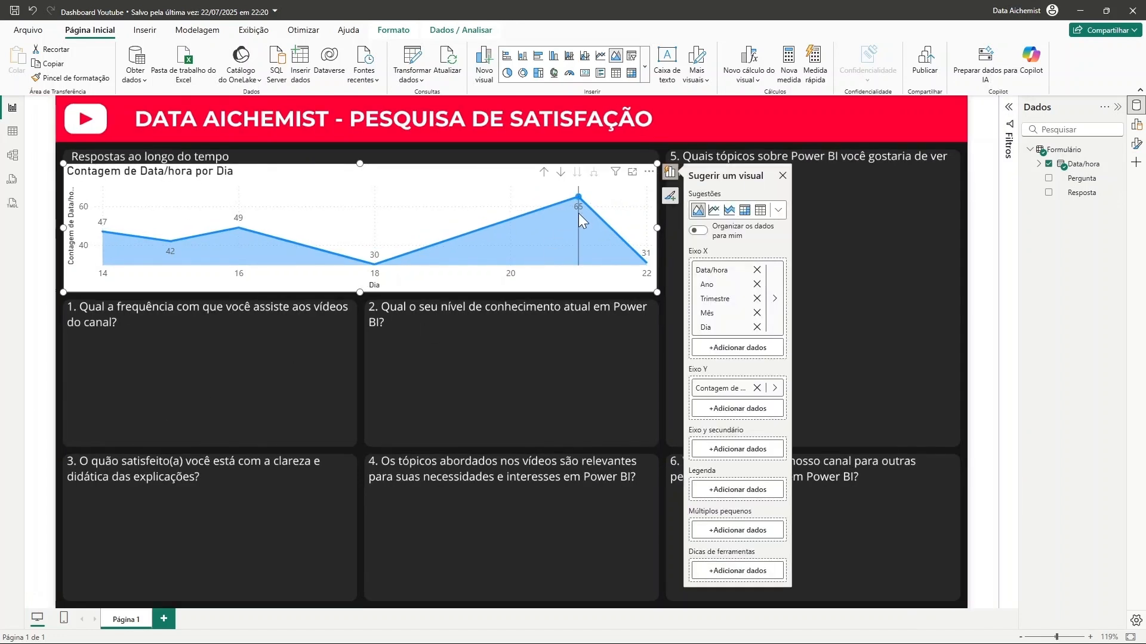
Step: Compare the area chart's daily counts with the rows of the Formulário table, and return to the report view
{"action": "mouse_move", "coordinate": [578, 213]}
{"action": "left_click", "coordinate": [14, 133]}
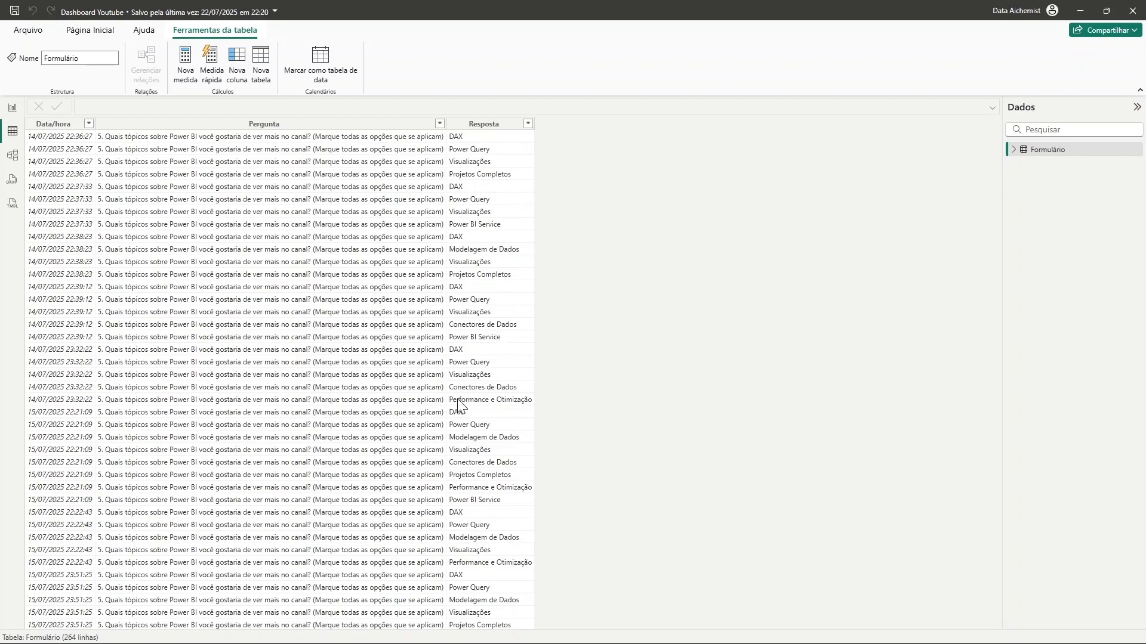
{"action": "left_click", "coordinate": [13, 111]}
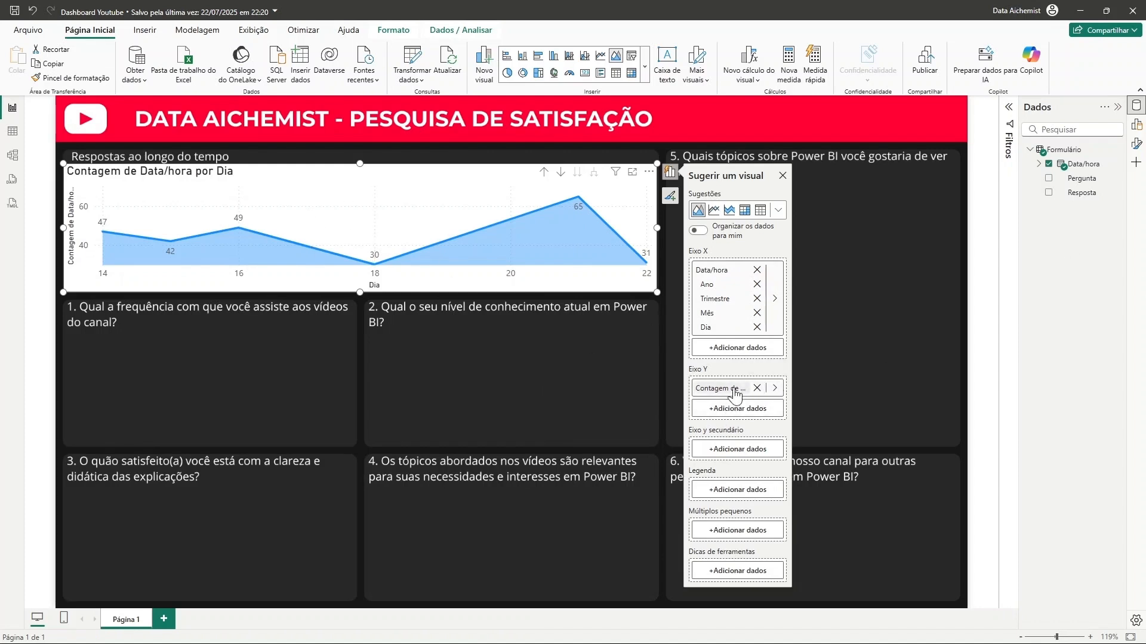
Step: Change the summary of Data/hora on the area chart's Y axis to Contagem (Distinta)
{"action": "left_click", "coordinate": [775, 388]}
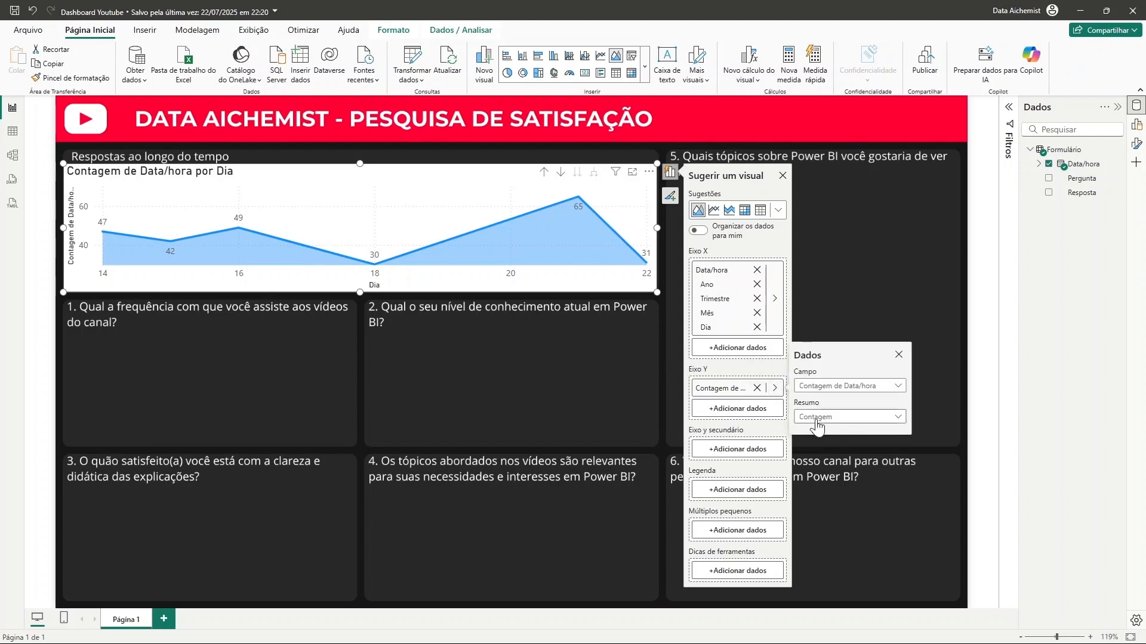
{"action": "left_click", "coordinate": [866, 417]}
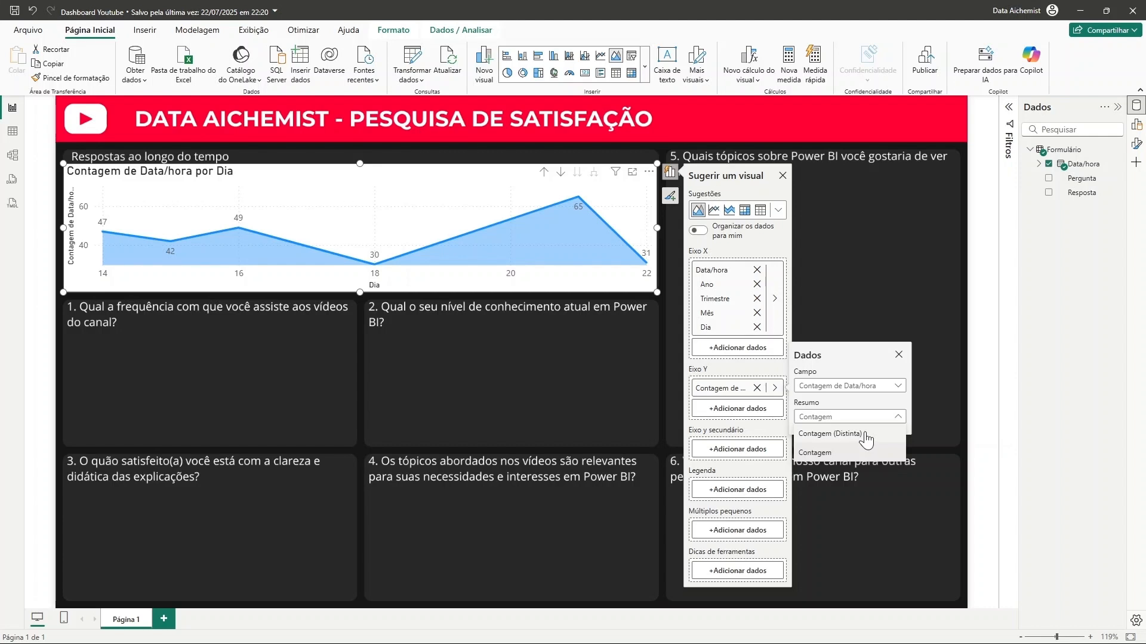
{"action": "left_click", "coordinate": [859, 434]}
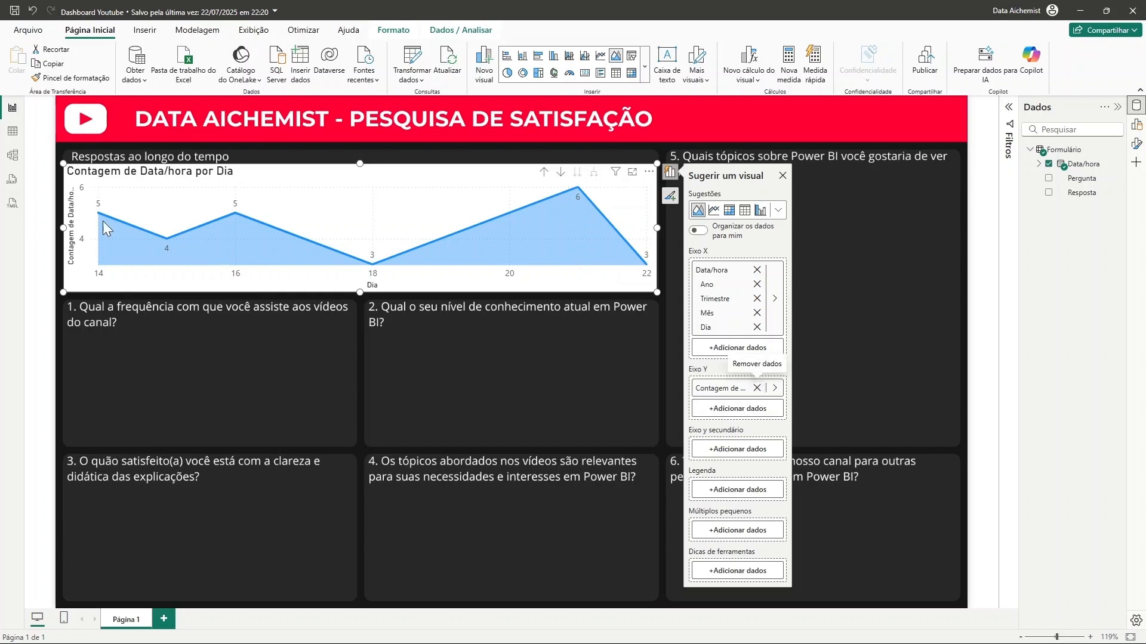
Step: Try replacing Data/hora on the area chart's Y axis with Pergunta, summarized as Contagem (Distinta)
{"action": "left_click", "coordinate": [757, 387]}
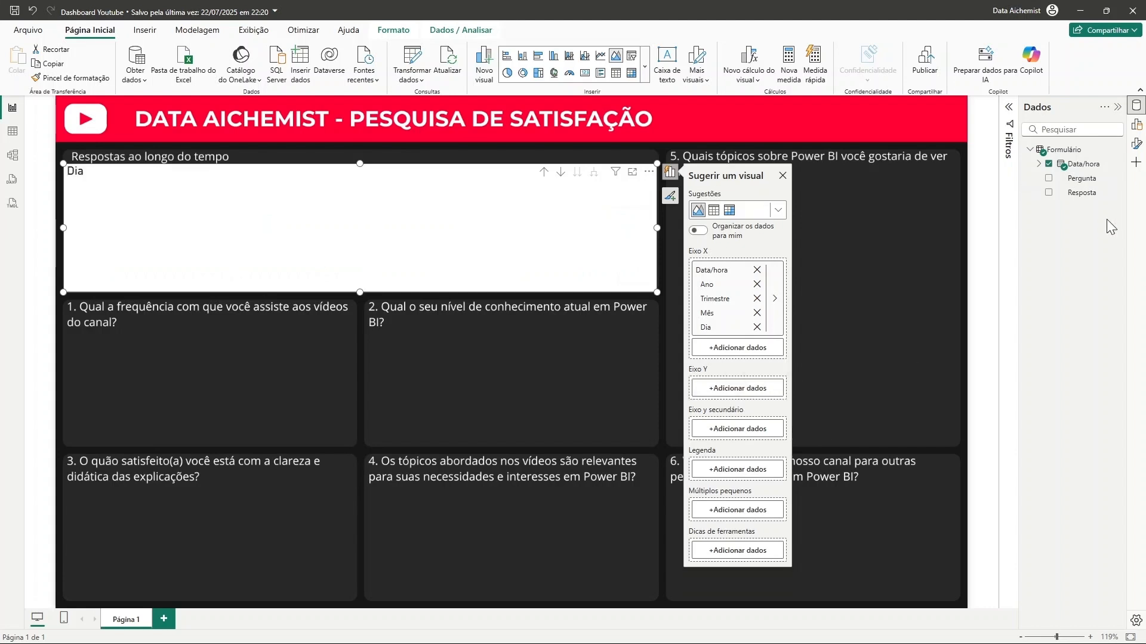
{"action": "left_click_drag", "start_coordinate": [1082, 178], "coordinate": [740, 389]}
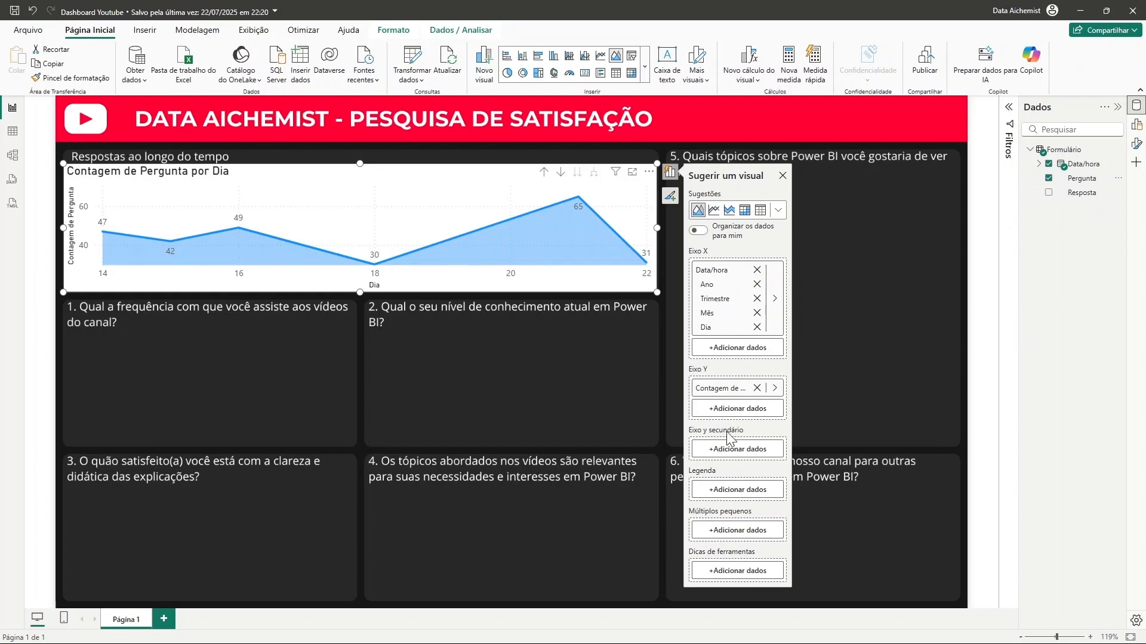
{"action": "left_click", "coordinate": [774, 389]}
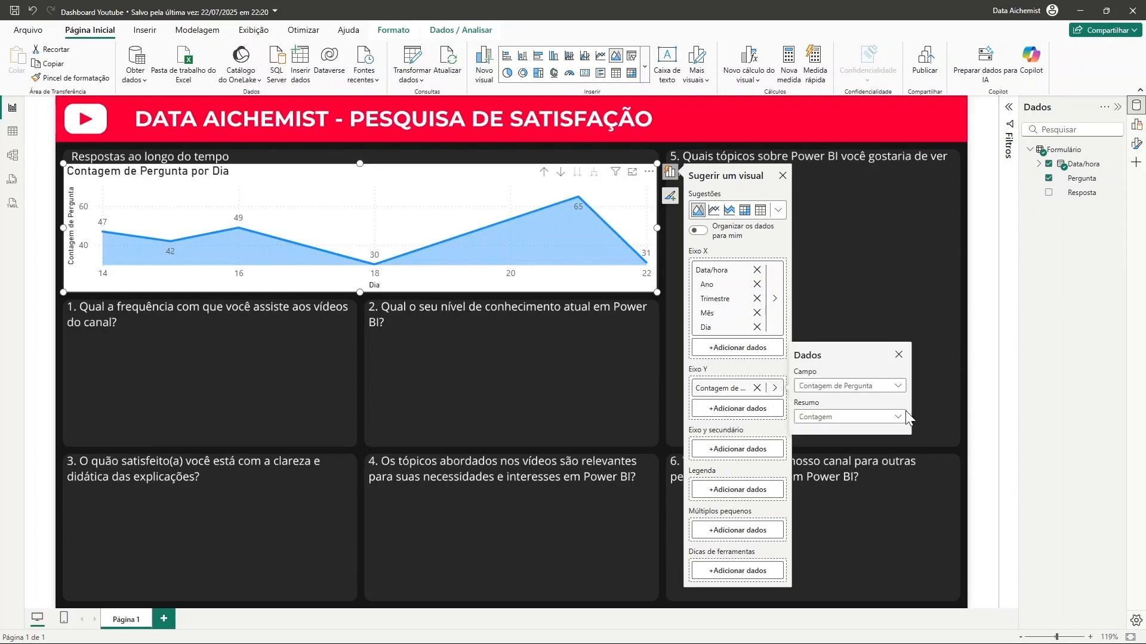
{"action": "left_click", "coordinate": [876, 416]}
{"action": "left_click", "coordinate": [852, 436]}
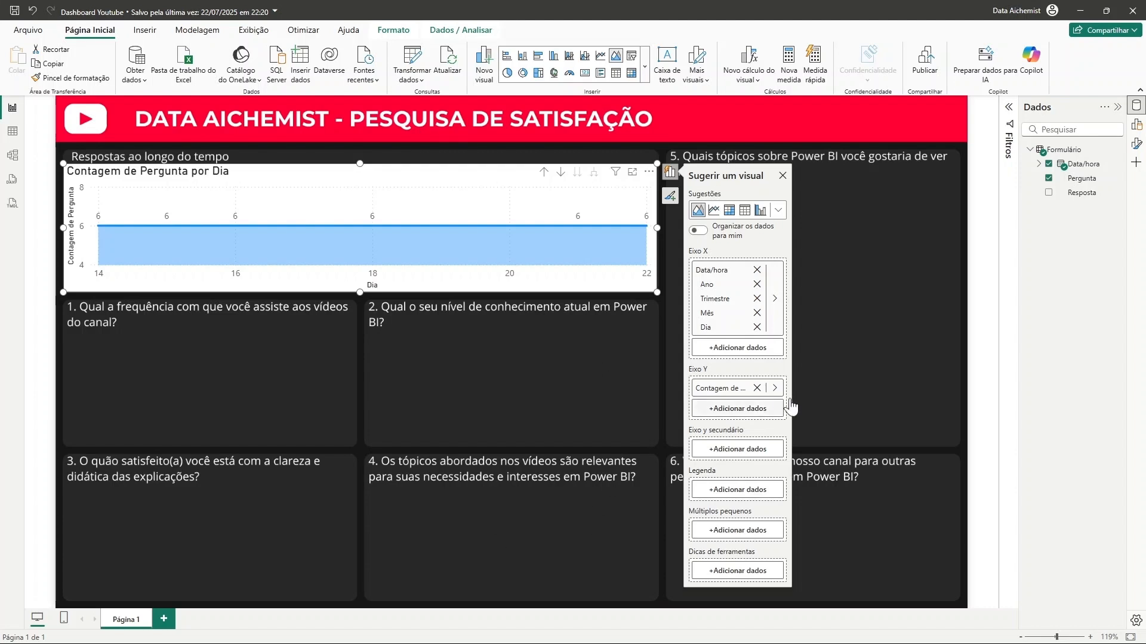
Step: Replace the area chart's Y-axis field with Data/hora, summarized as Contagem (Distinta), and close the visual suggestions
{"action": "left_click", "coordinate": [757, 388]}
{"action": "left_click_drag", "start_coordinate": [1083, 164], "coordinate": [750, 393]}
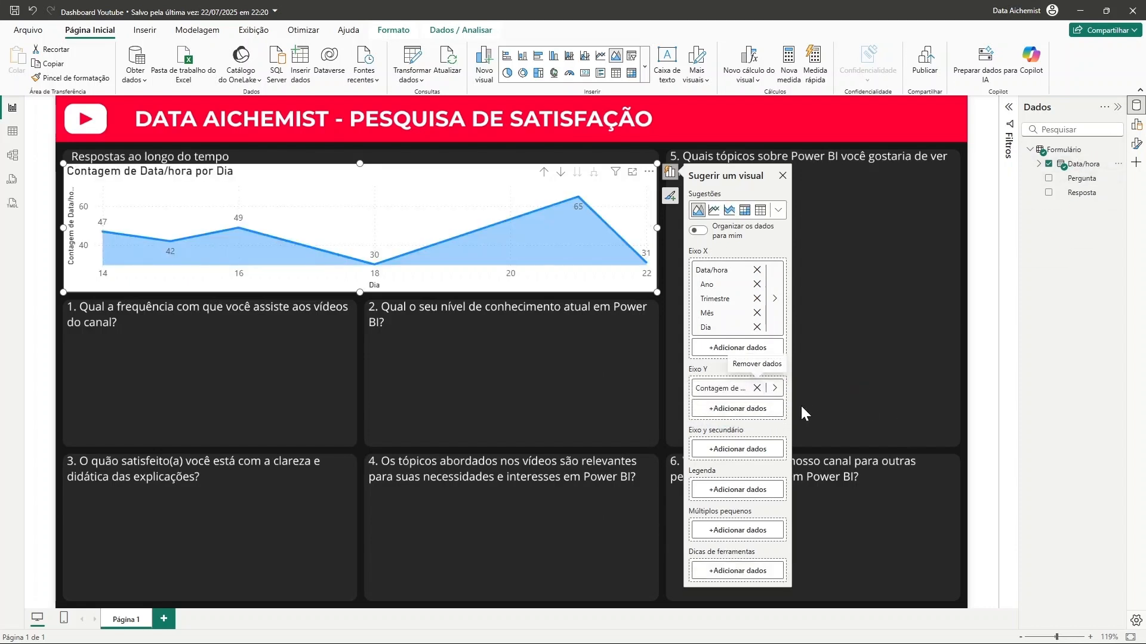
{"action": "left_click", "coordinate": [774, 388]}
{"action": "left_click", "coordinate": [853, 417]}
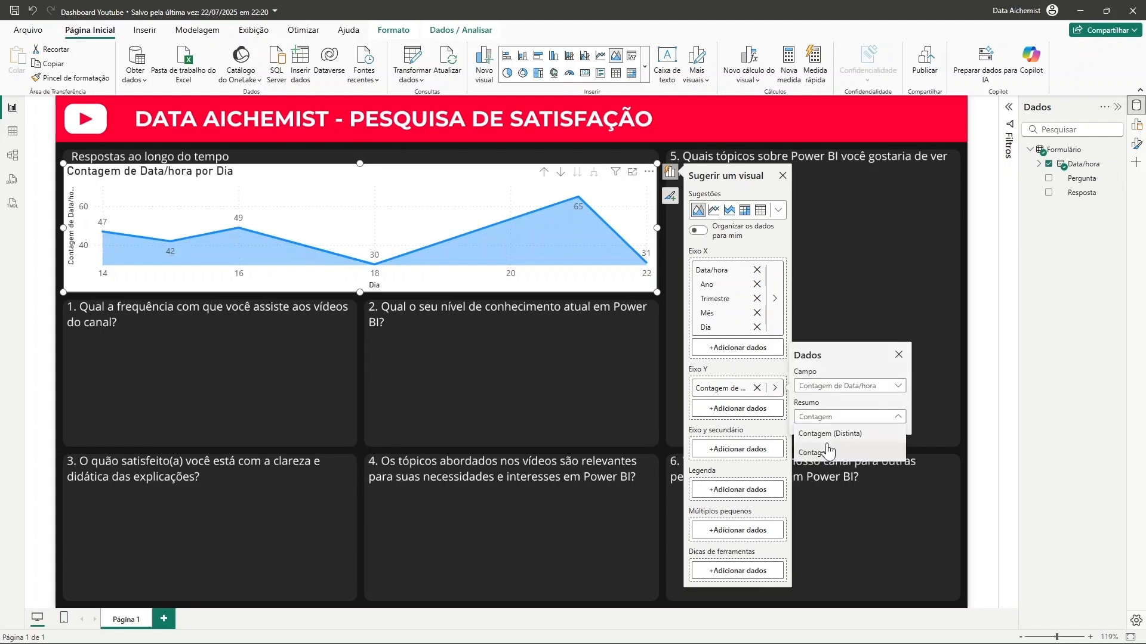
{"action": "left_click", "coordinate": [841, 442]}
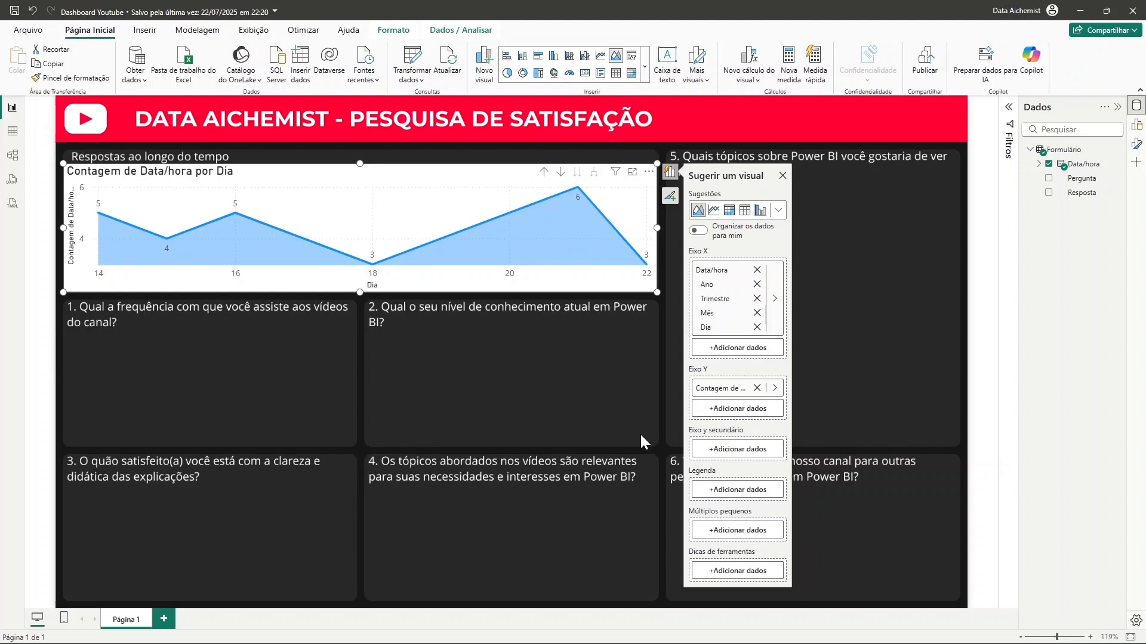
{"action": "left_click", "coordinate": [782, 176]}
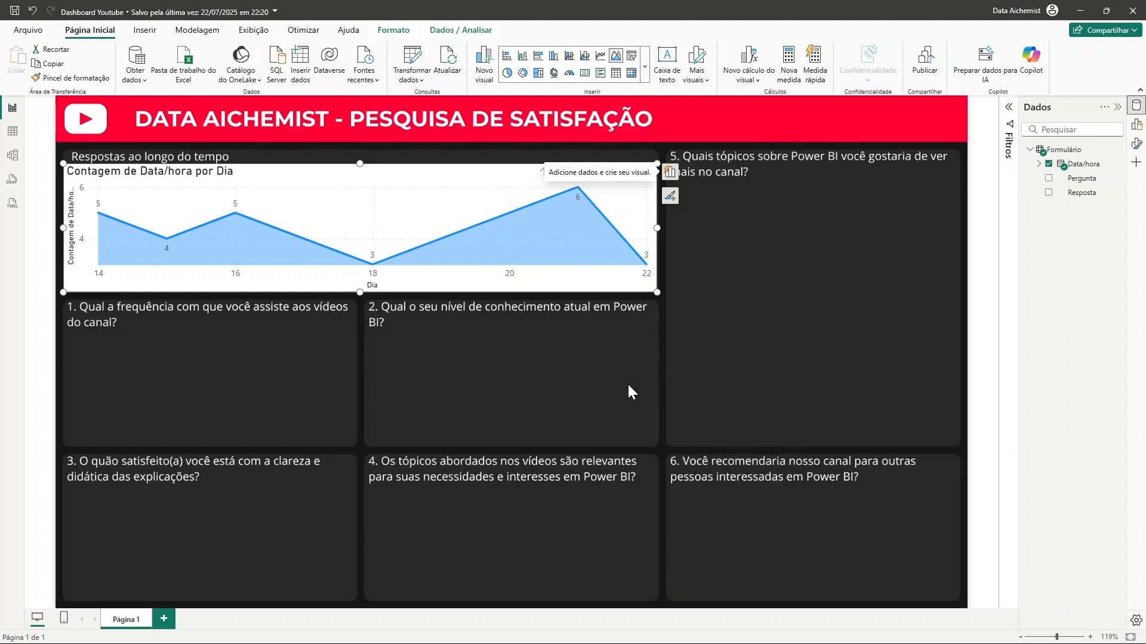
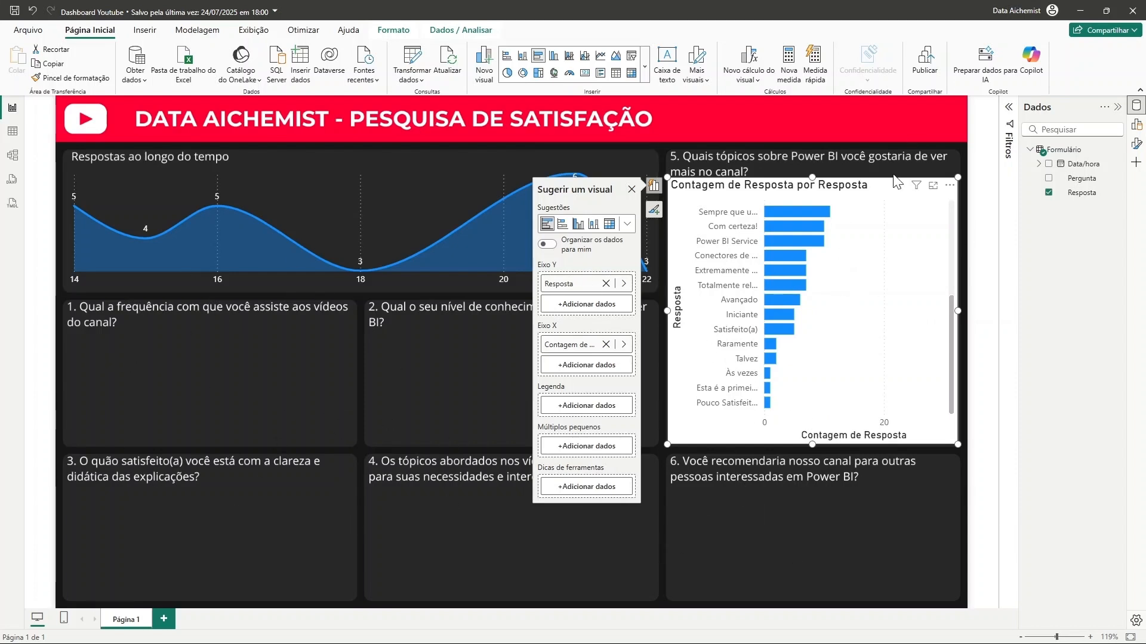
Step: Add Pergunta as a filter on the bar chart and select only question 5, about Power BI topics
{"action": "scroll", "coordinate": [944, 265], "scroll_direction": "up", "scroll_amount": 3}
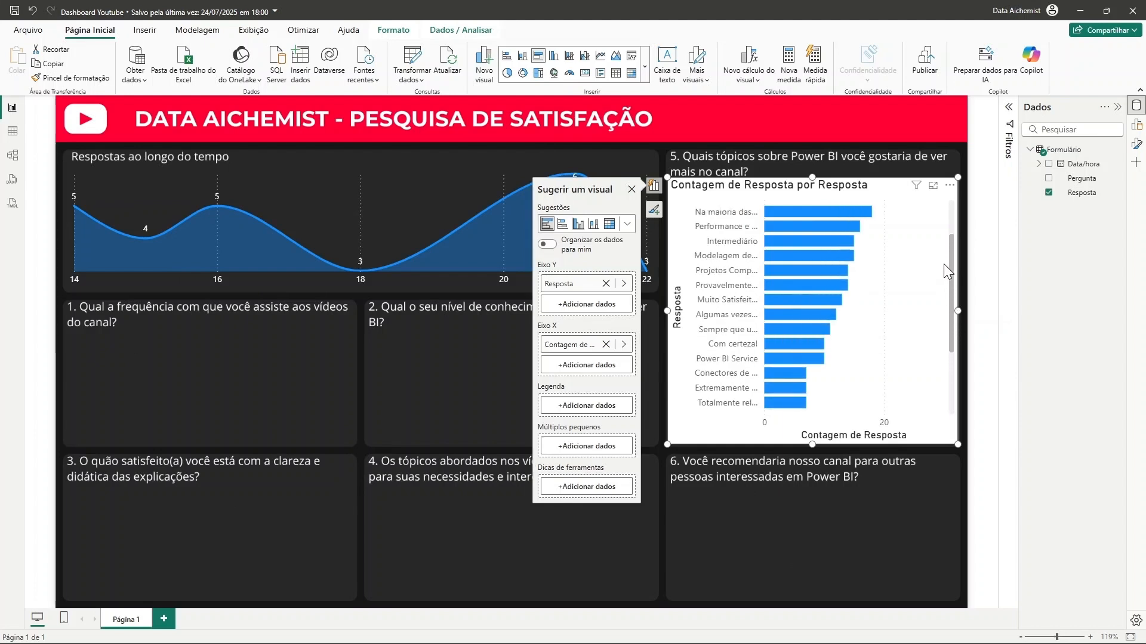
{"action": "scroll", "coordinate": [943, 264], "scroll_direction": "up", "scroll_amount": 3}
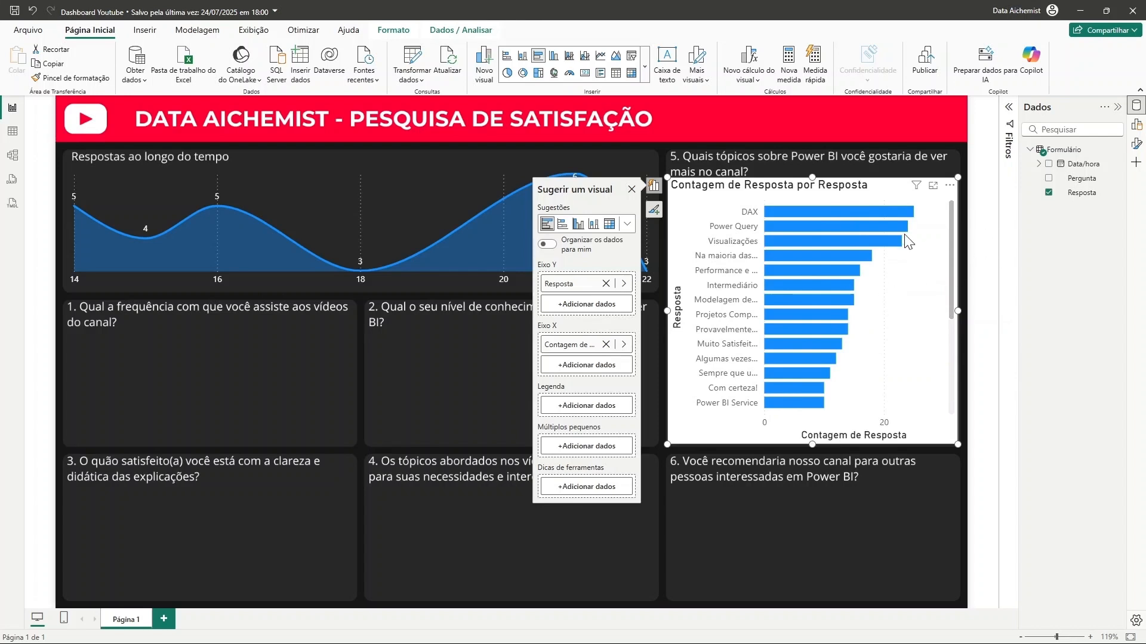
{"action": "left_click", "coordinate": [1010, 108]}
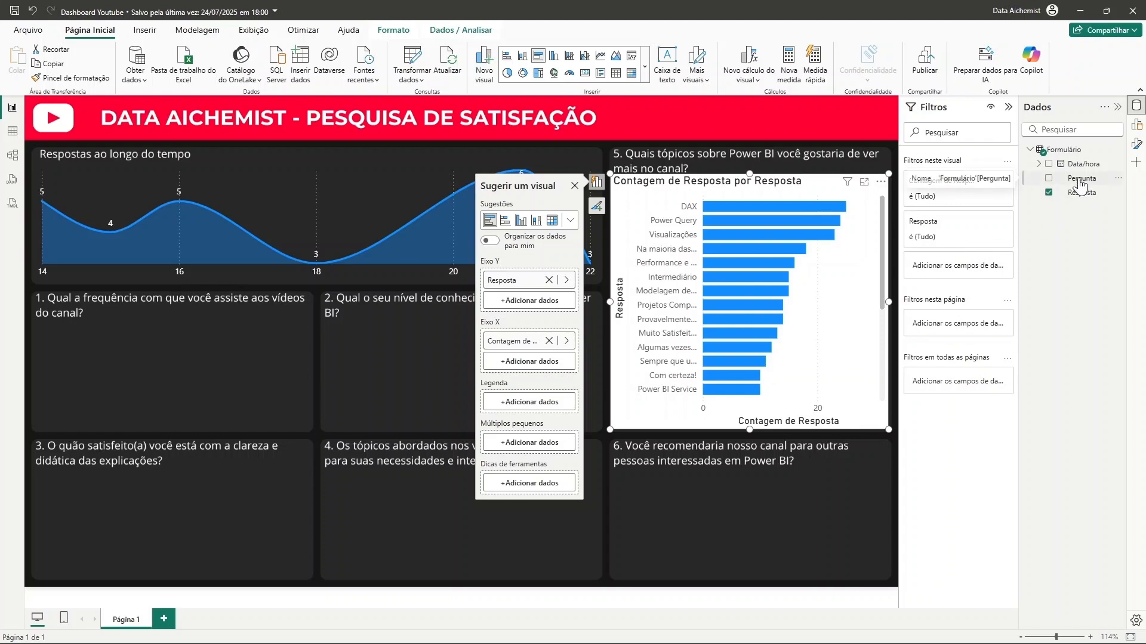
{"action": "left_click_drag", "start_coordinate": [1078, 181], "coordinate": [966, 271]}
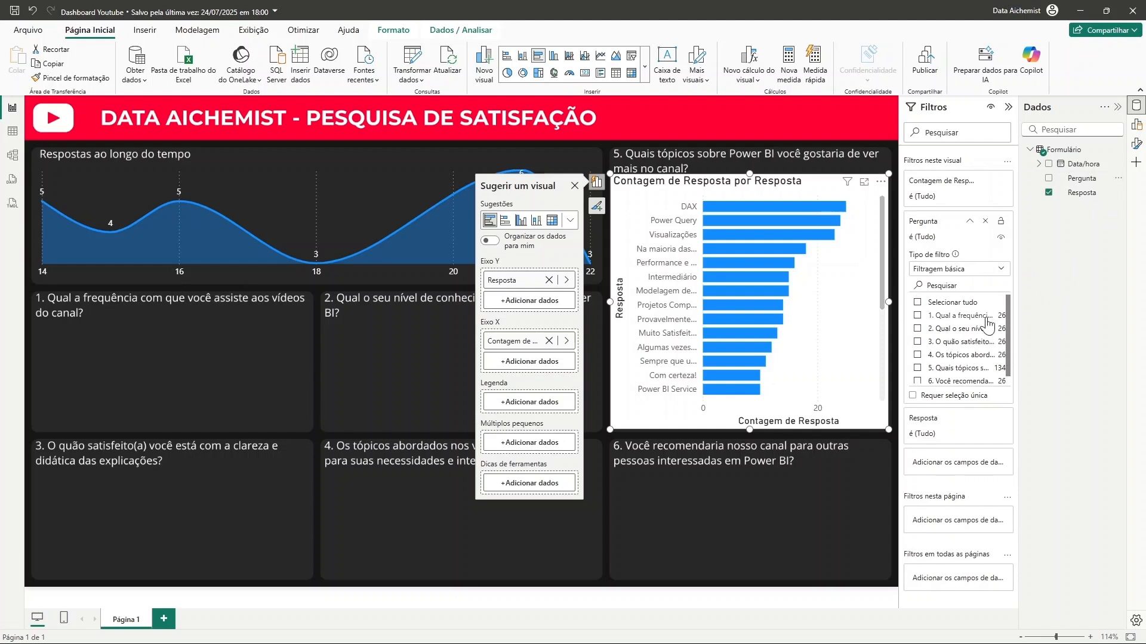
{"action": "left_click", "coordinate": [922, 370]}
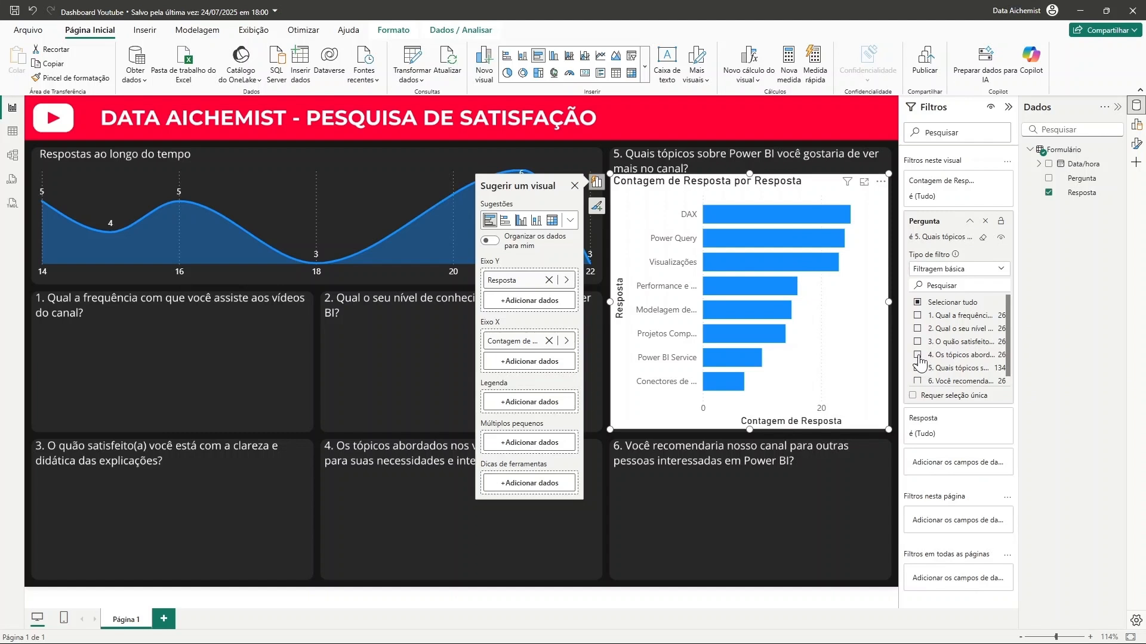
Step: Try also including questions 3 and 4 in the bar chart's Pergunta filter, and check the Contagem de Resposta filter options
{"action": "left_click", "coordinate": [918, 355]}
{"action": "left_click", "coordinate": [919, 342]}
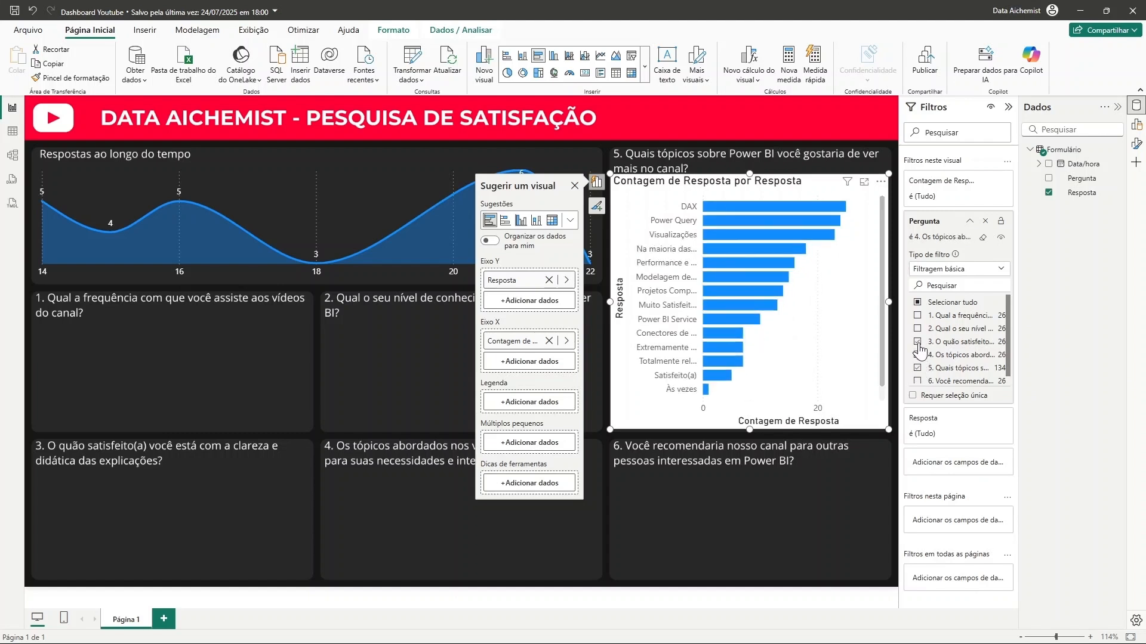
{"action": "left_click", "coordinate": [918, 342]}
{"action": "left_click", "coordinate": [918, 355]}
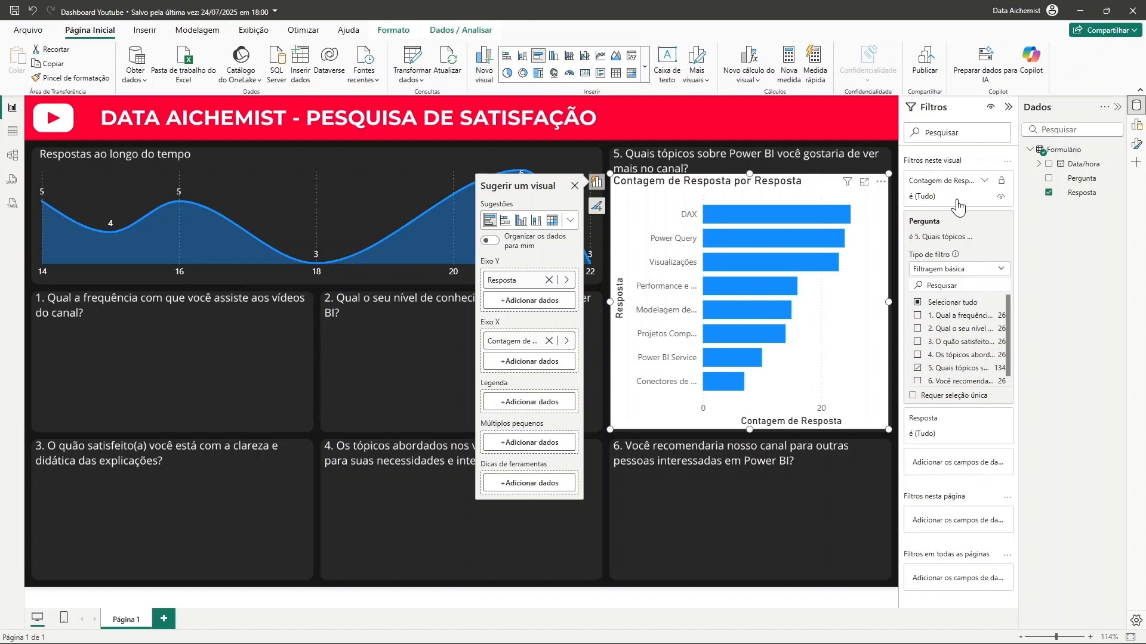
{"action": "left_click", "coordinate": [985, 180]}
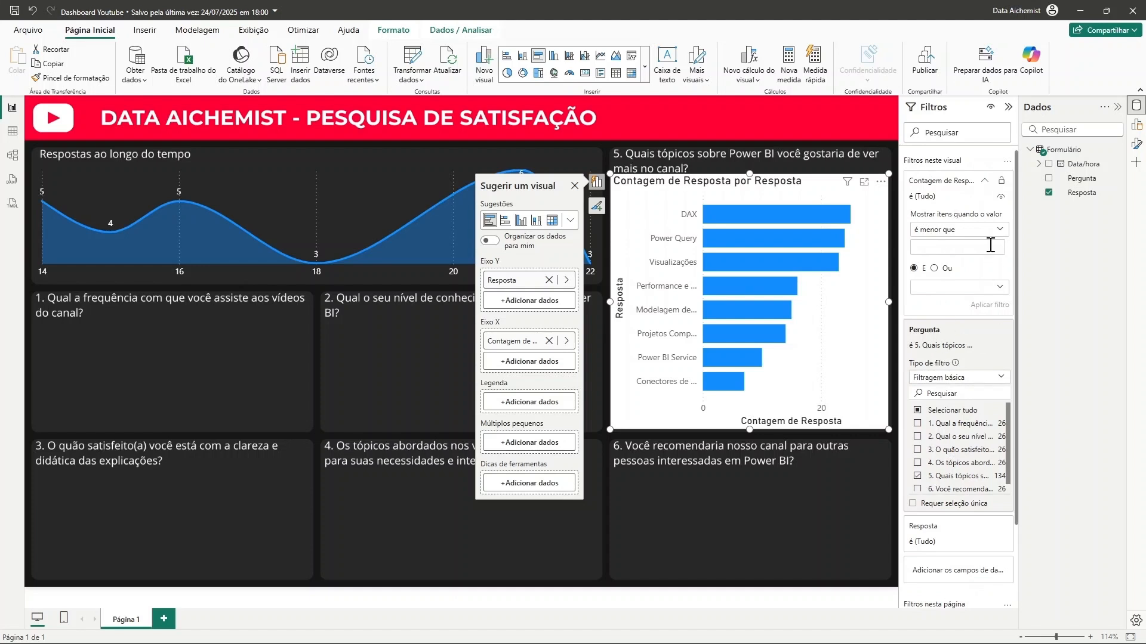
{"action": "left_click", "coordinate": [986, 182]}
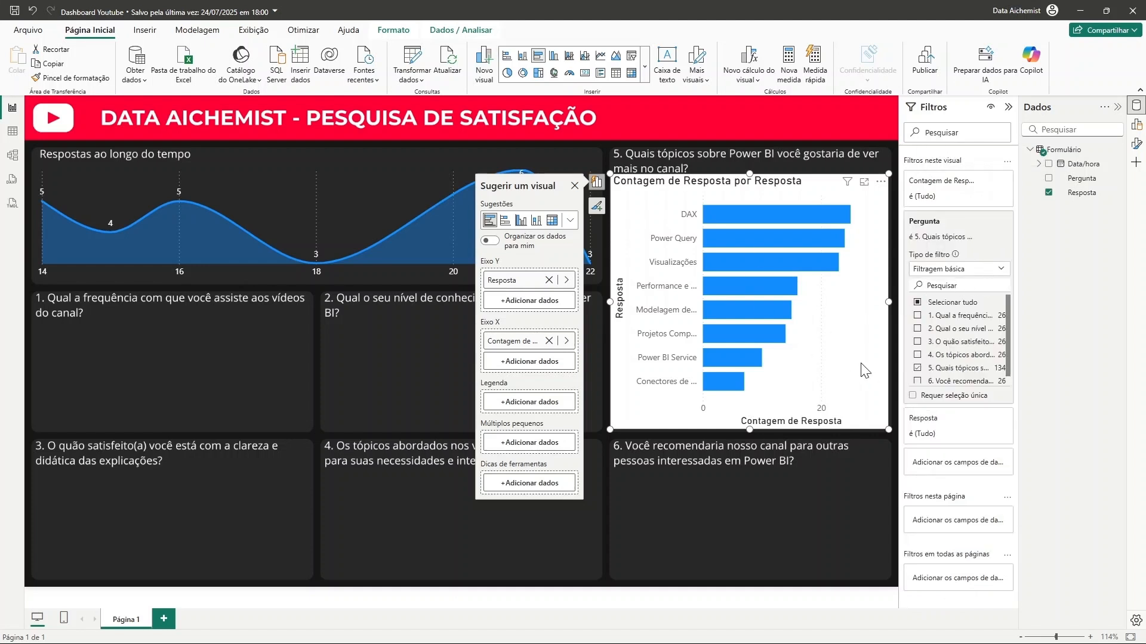
Step: Close the filters and turn on the bar chart's data labels
{"action": "left_click", "coordinate": [1009, 107]}
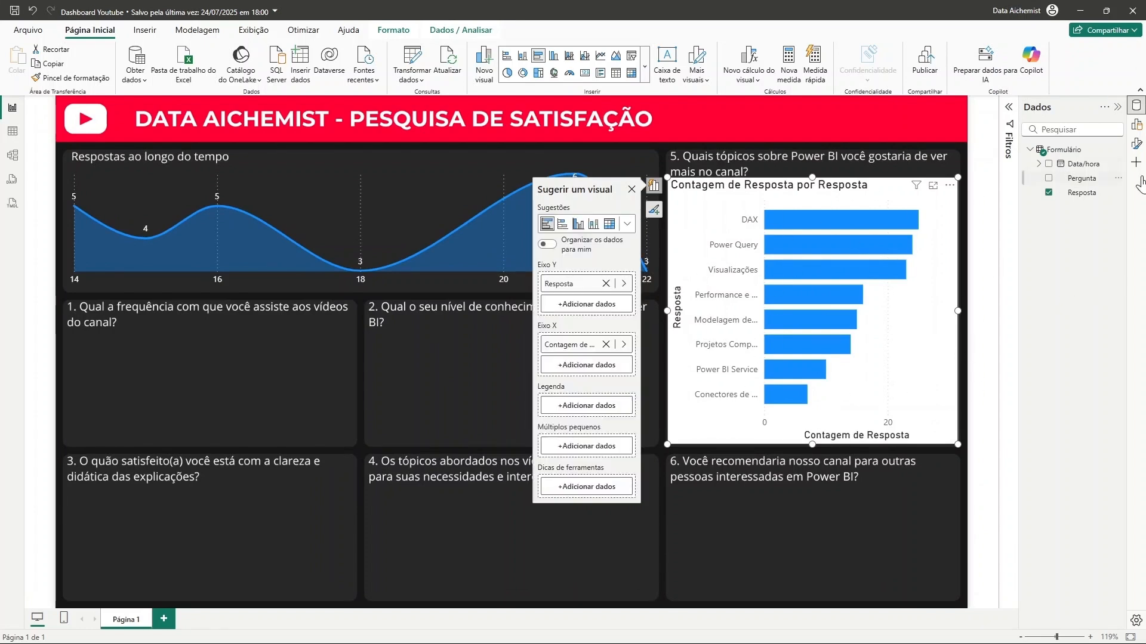
{"action": "left_click", "coordinate": [1135, 145]}
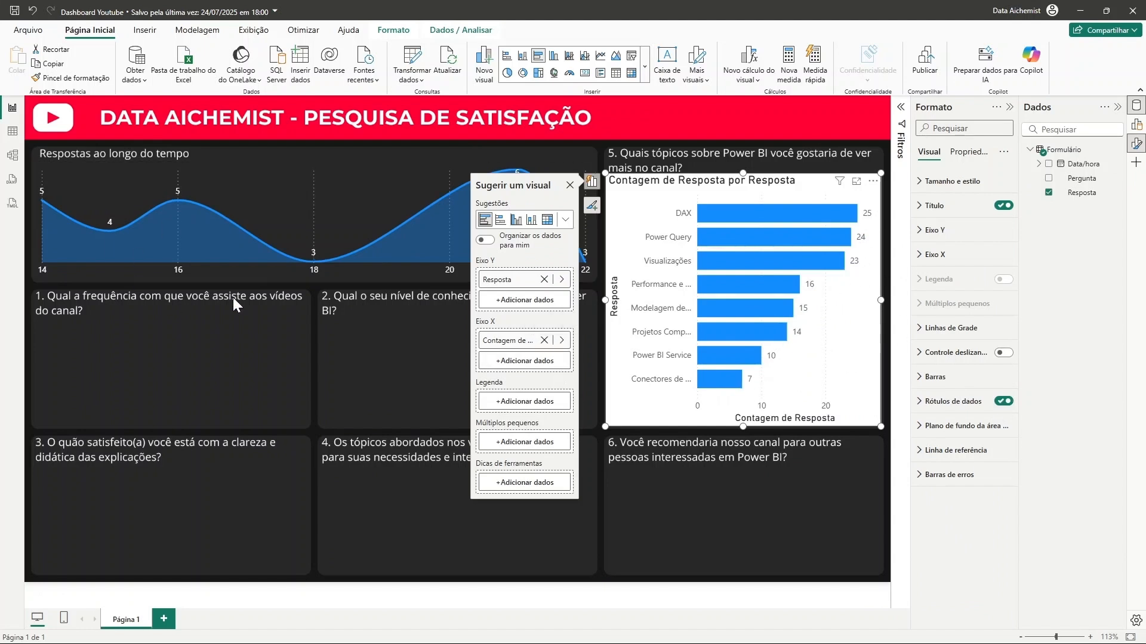
Step: Try Contagem (Distinta) as the summary of Resposta on the bar chart's X axis, and switch back to Contagem
{"action": "left_click", "coordinate": [562, 340]}
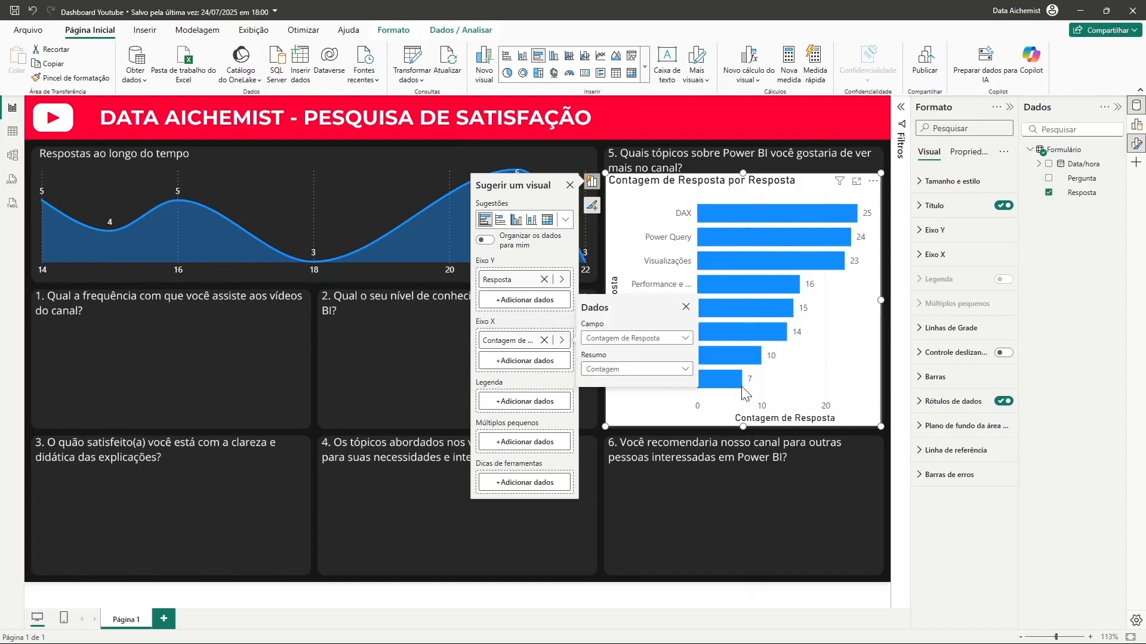
{"action": "left_click", "coordinate": [624, 369]}
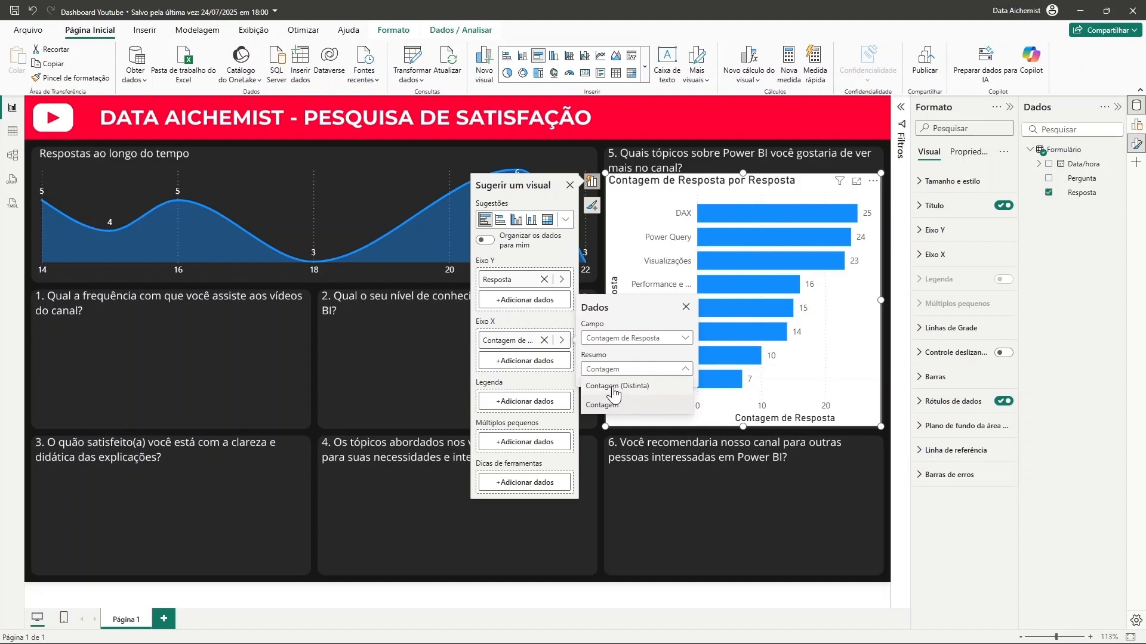
{"action": "left_click", "coordinate": [615, 387]}
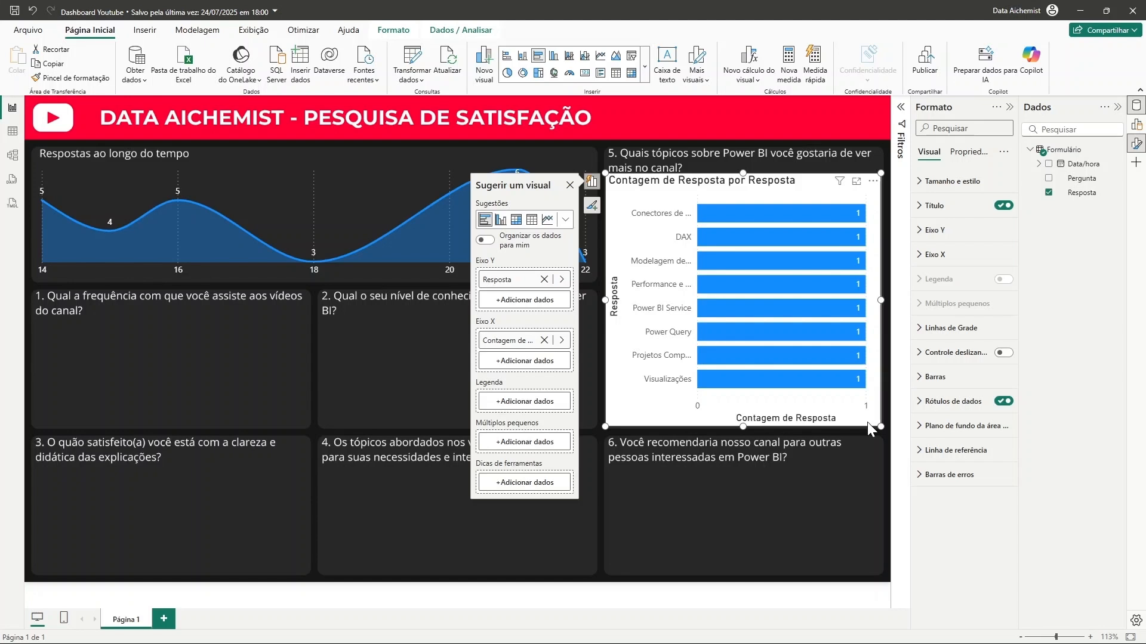
{"action": "left_click", "coordinate": [563, 341]}
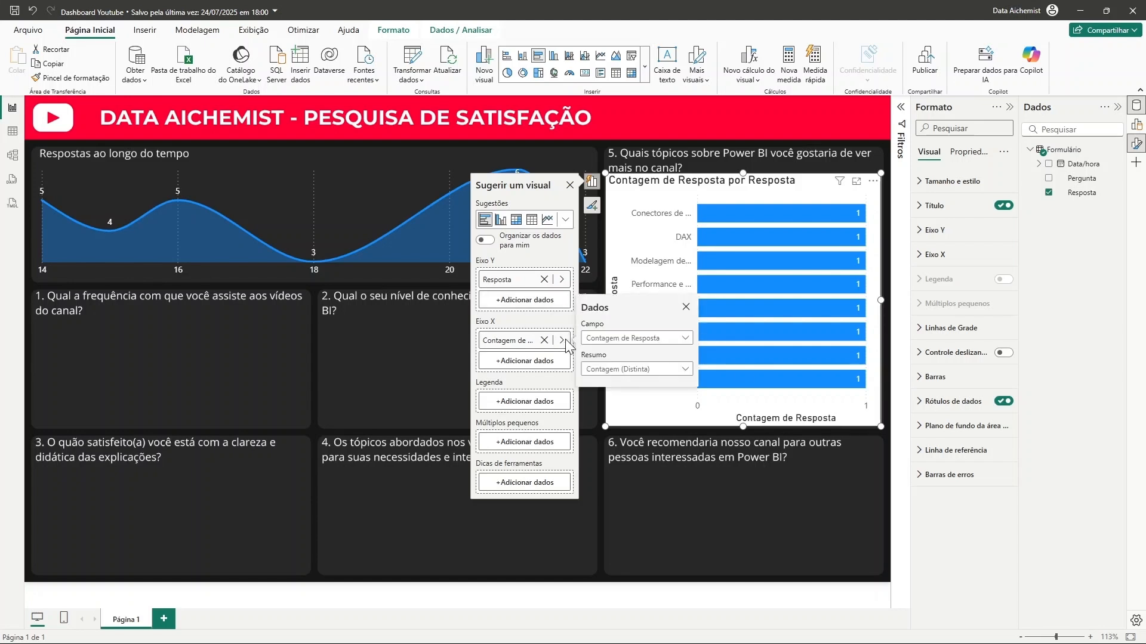
{"action": "left_click", "coordinate": [676, 369]}
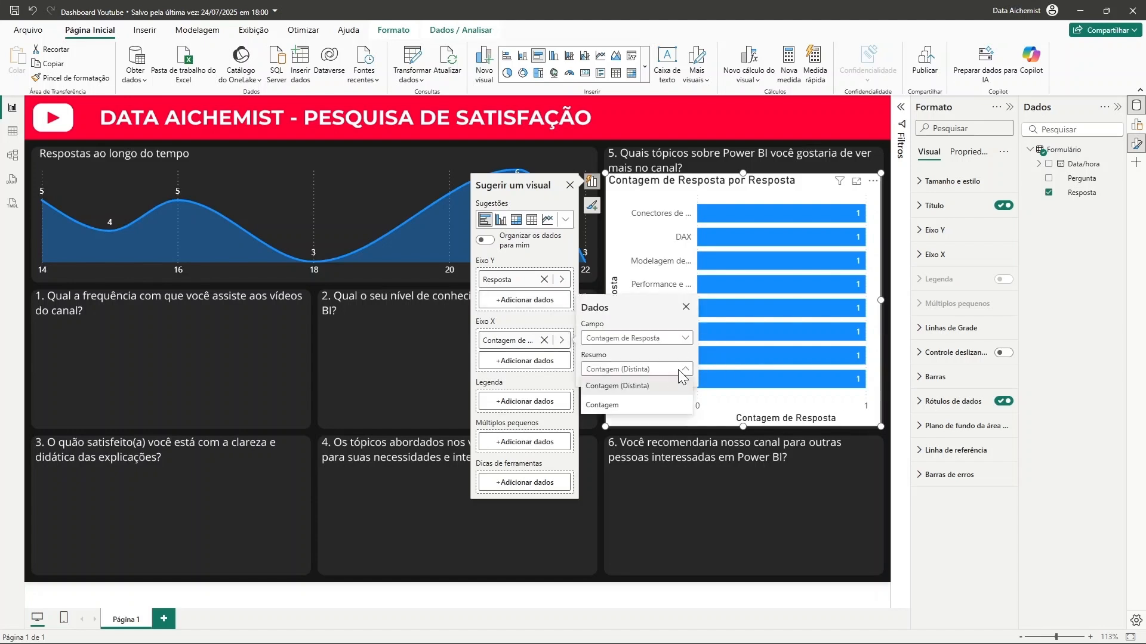
{"action": "left_click", "coordinate": [626, 406]}
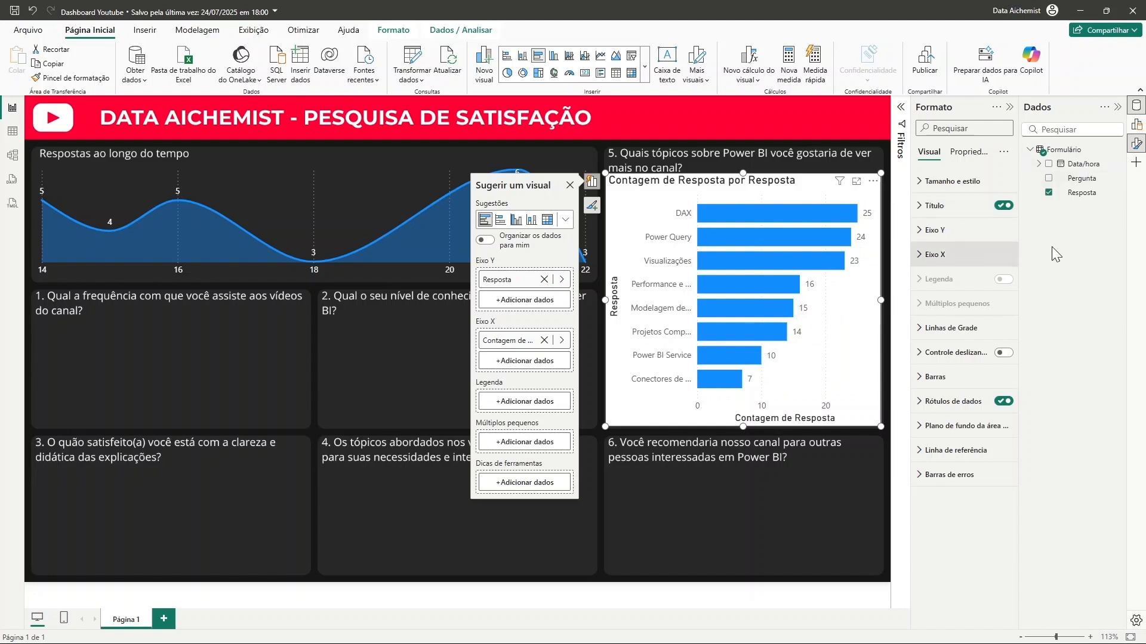
Step: Close the data field list and turn off the bar chart's background (Tela de fundo)
{"action": "left_click", "coordinate": [1119, 108]}
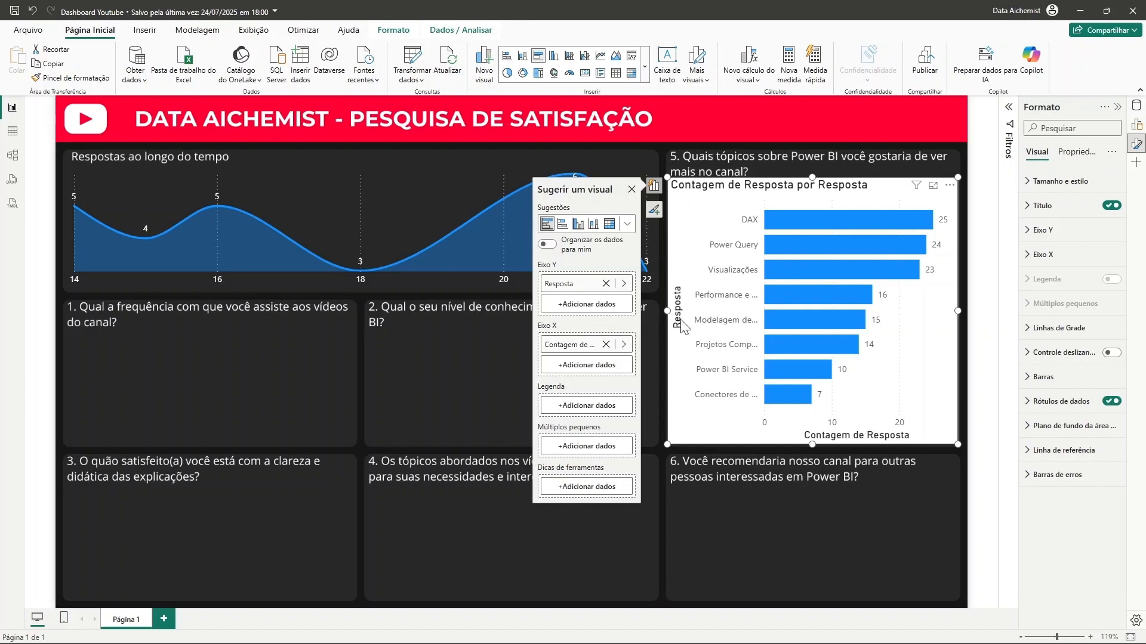
{"action": "left_click", "coordinate": [1031, 183]}
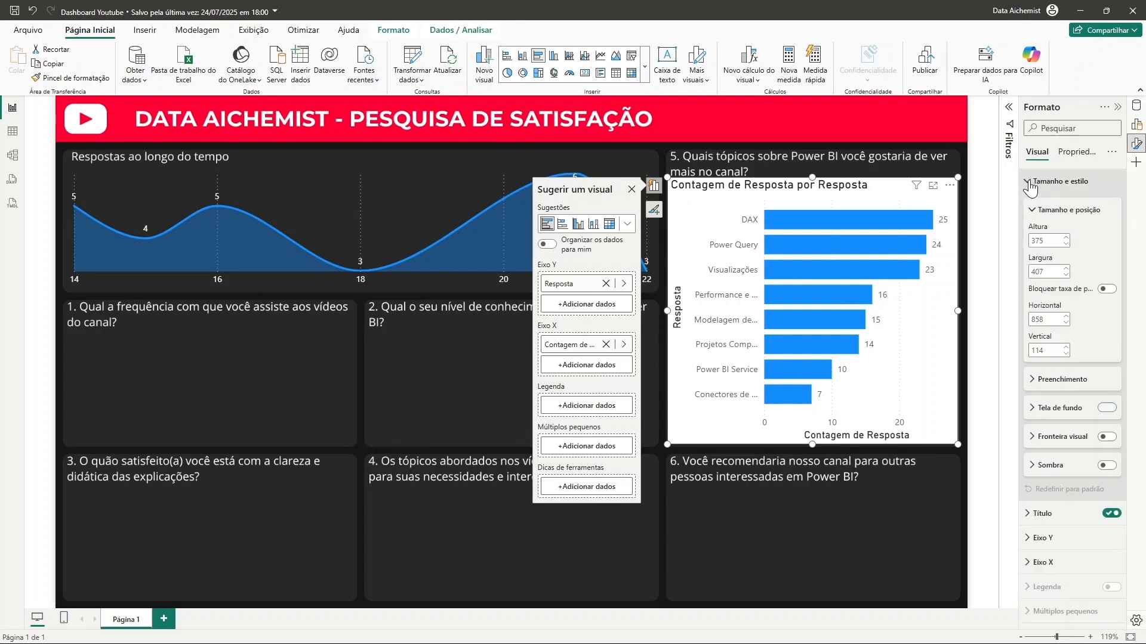
{"action": "left_click", "coordinate": [1108, 408]}
{"action": "left_click", "coordinate": [1108, 408]}
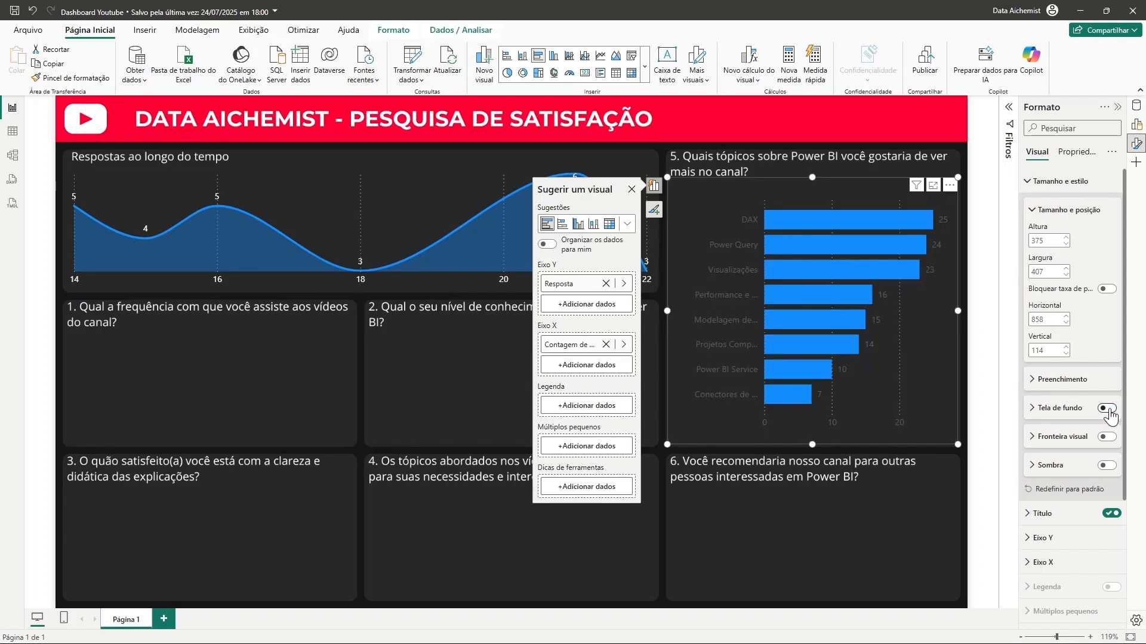
{"action": "left_click", "coordinate": [1029, 190]}
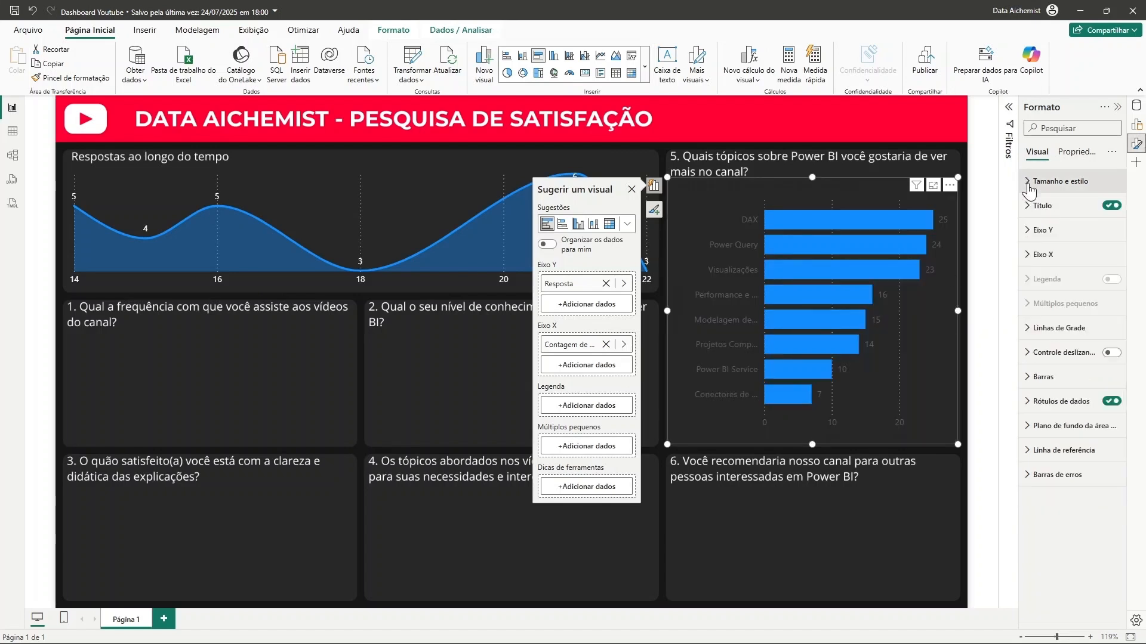
Step: Make the bar chart's Y-axis labels white with a maximum width of 50%, and hide the axis title
{"action": "left_click", "coordinate": [1032, 231]}
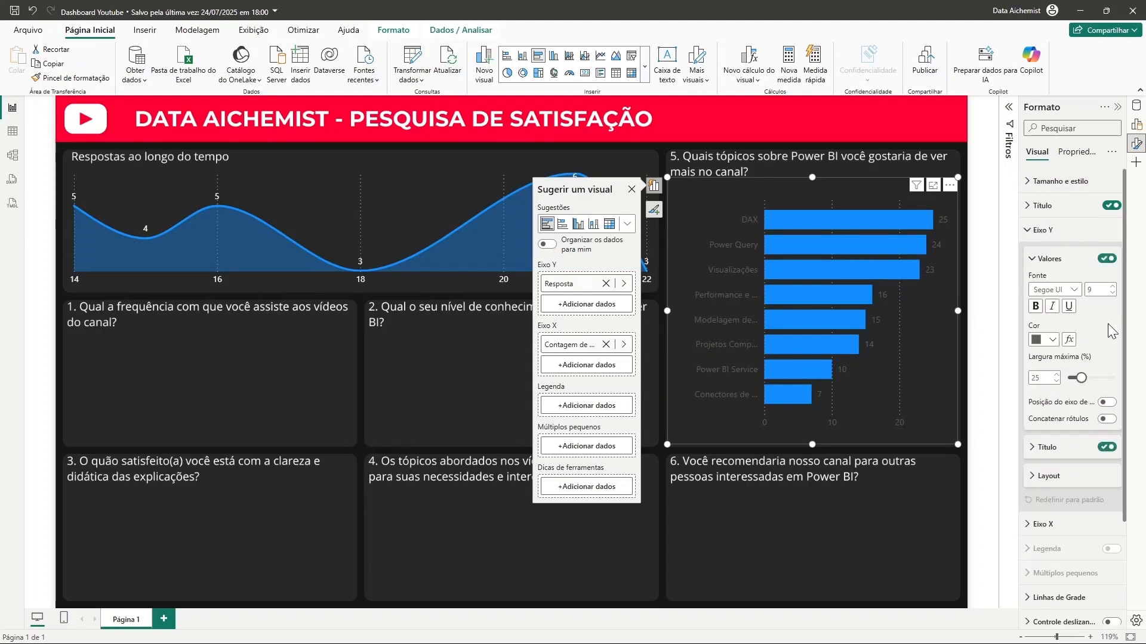
{"action": "left_click", "coordinate": [1052, 340]}
{"action": "left_click", "coordinate": [966, 386]}
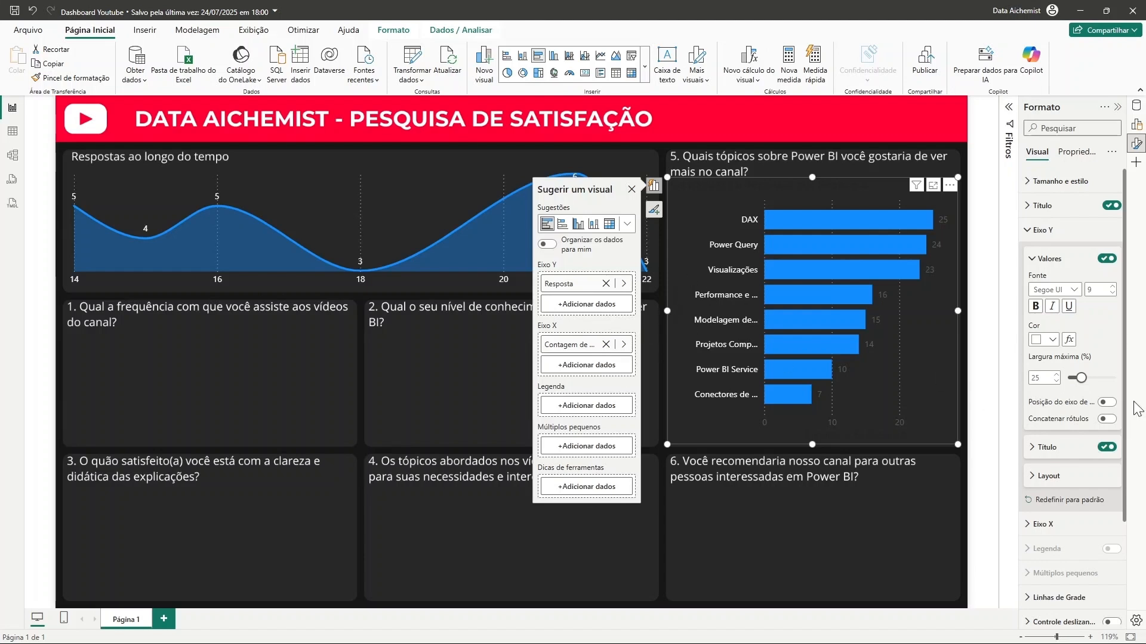
{"action": "left_click", "coordinate": [1107, 448]}
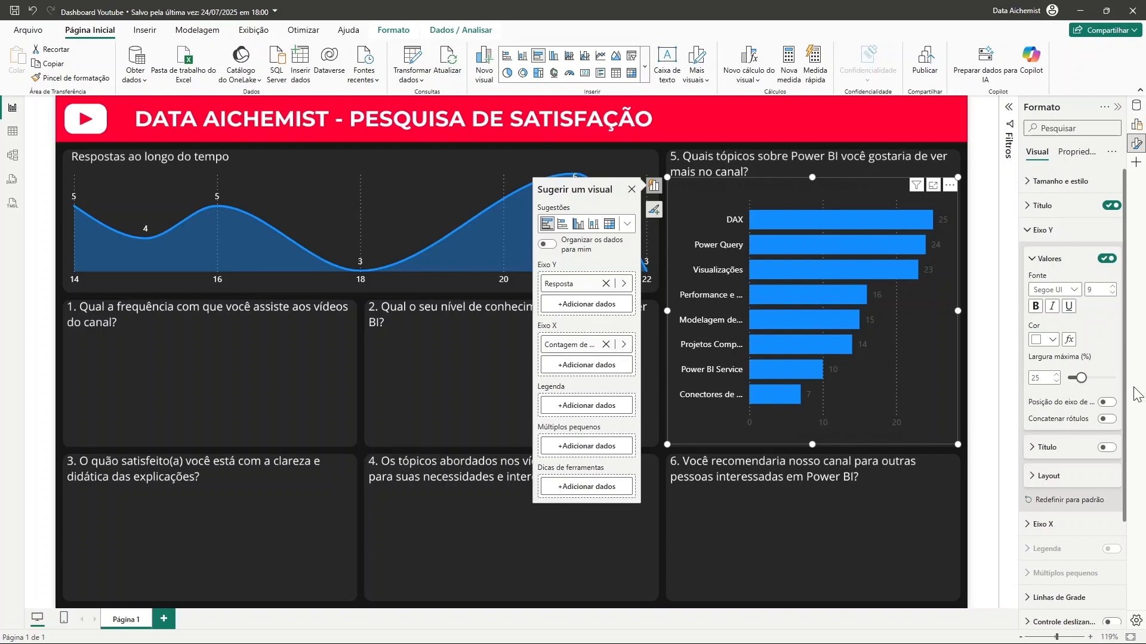
{"action": "left_click_drag", "start_coordinate": [1080, 378], "coordinate": [1117, 379]}
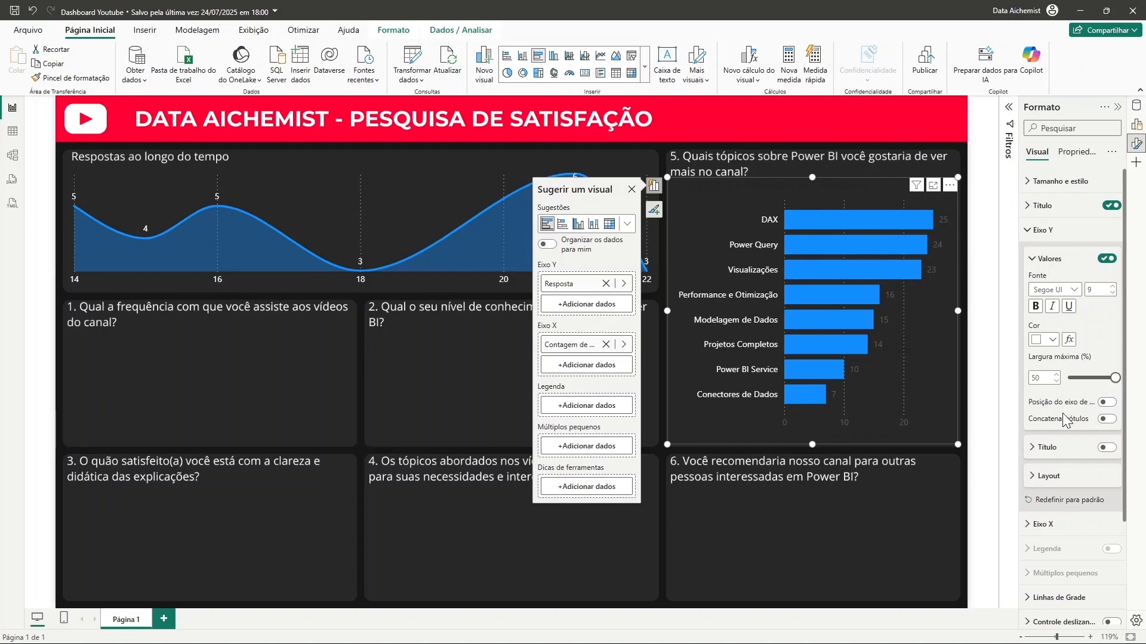
{"action": "left_click", "coordinate": [1028, 230]}
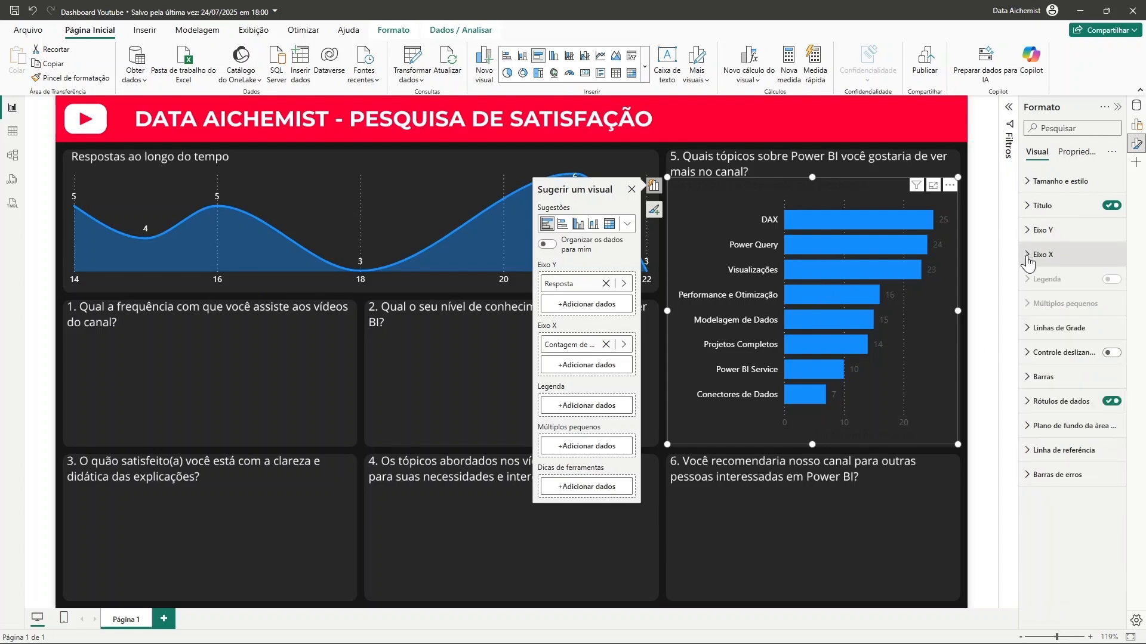
Step: Hide the bar chart's X-axis values and axis title, and turn off the chart title
{"action": "left_click", "coordinate": [1027, 256]}
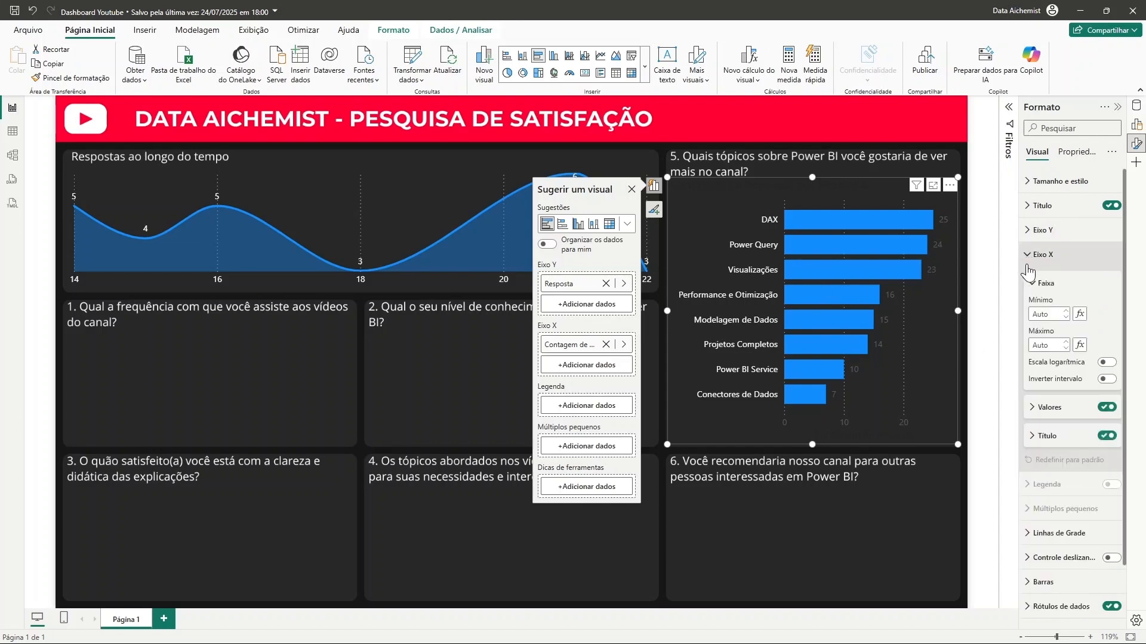
{"action": "left_click", "coordinate": [1093, 412]}
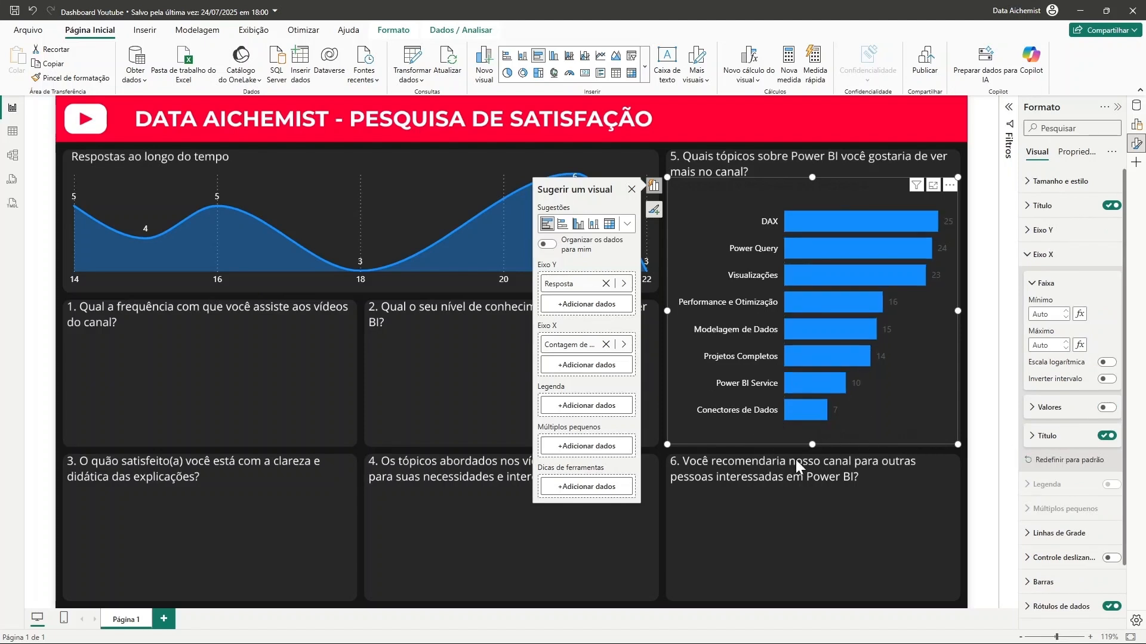
{"action": "left_click", "coordinate": [1107, 437]}
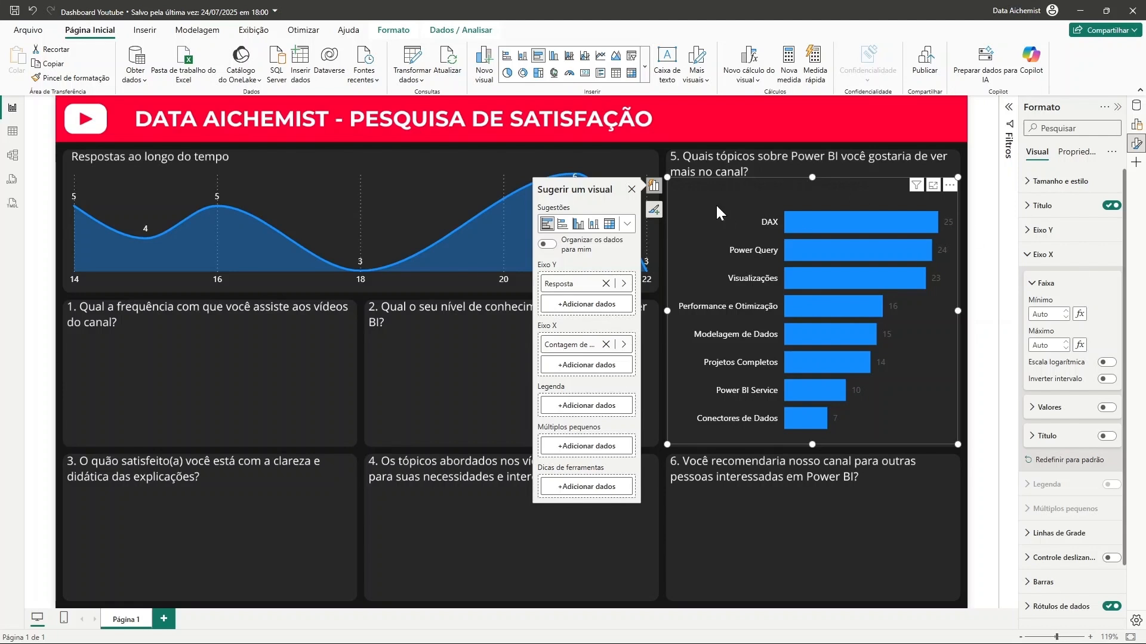
{"action": "left_click", "coordinate": [1046, 254]}
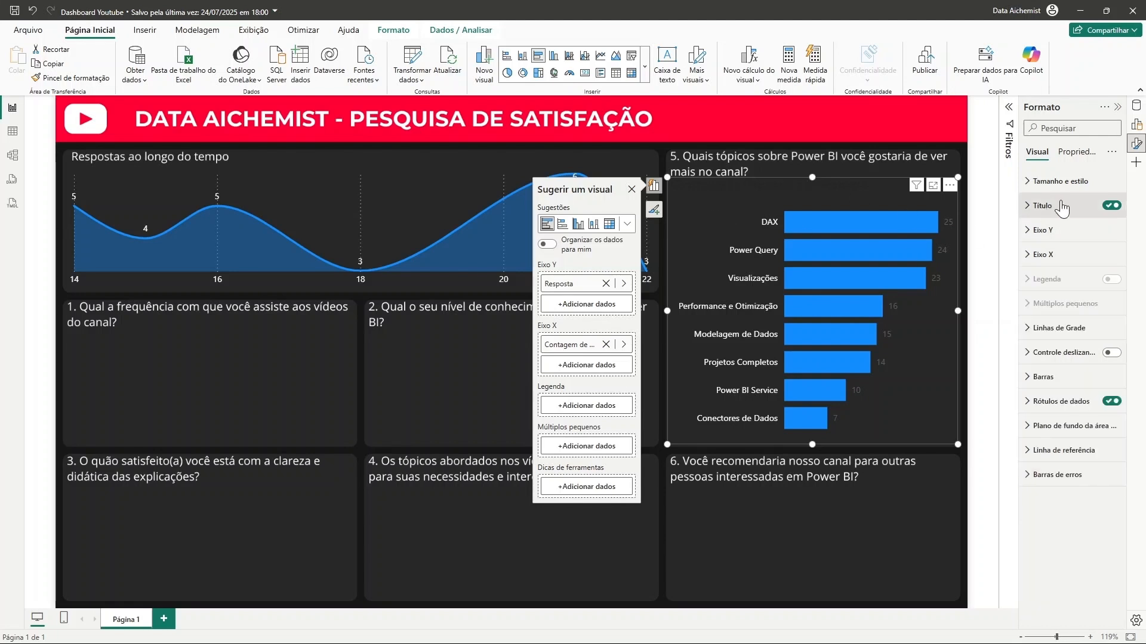
{"action": "left_click", "coordinate": [1112, 207]}
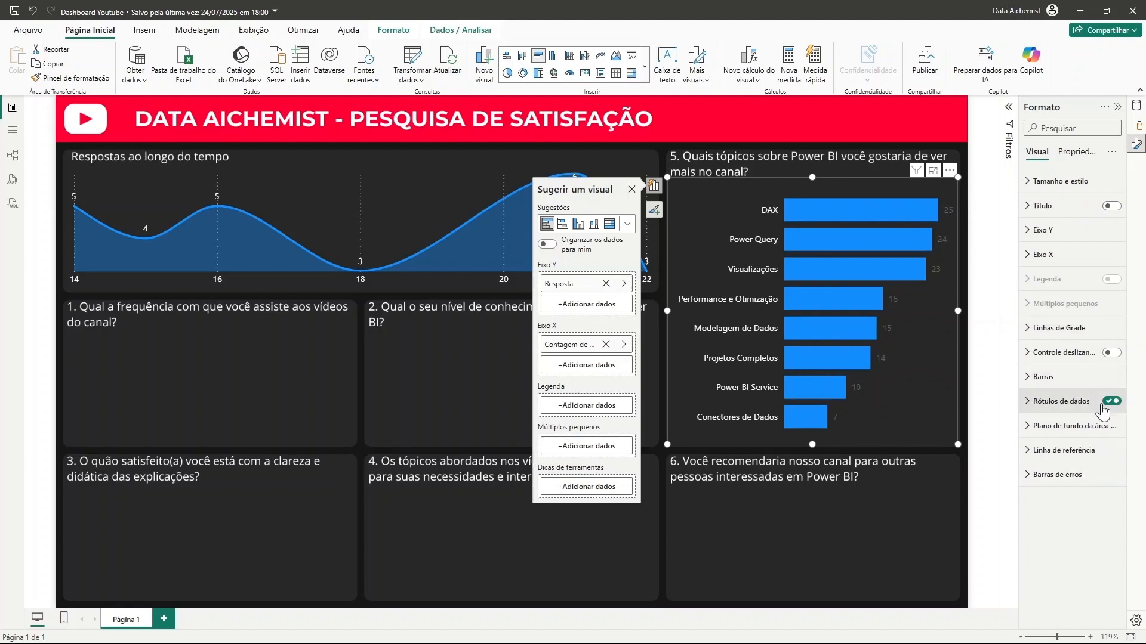
Step: Make the bar chart's data label values white, and close the formatting options with the chart deselected
{"action": "left_click", "coordinate": [1029, 401]}
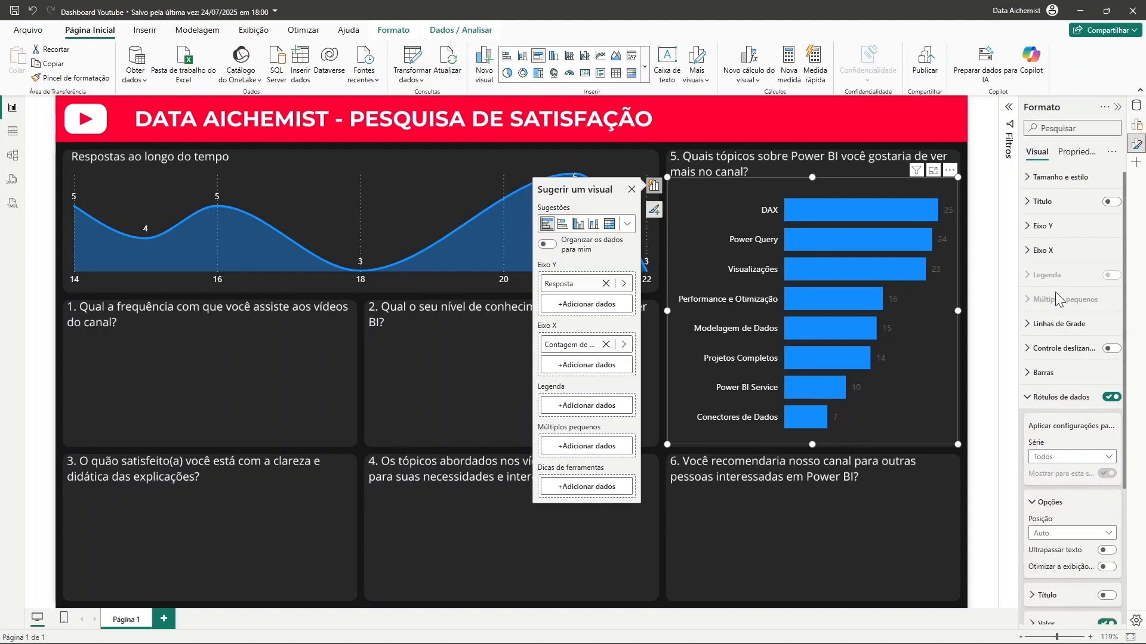
{"action": "scroll", "coordinate": [1055, 292], "scroll_direction": "down", "scroll_amount": 2}
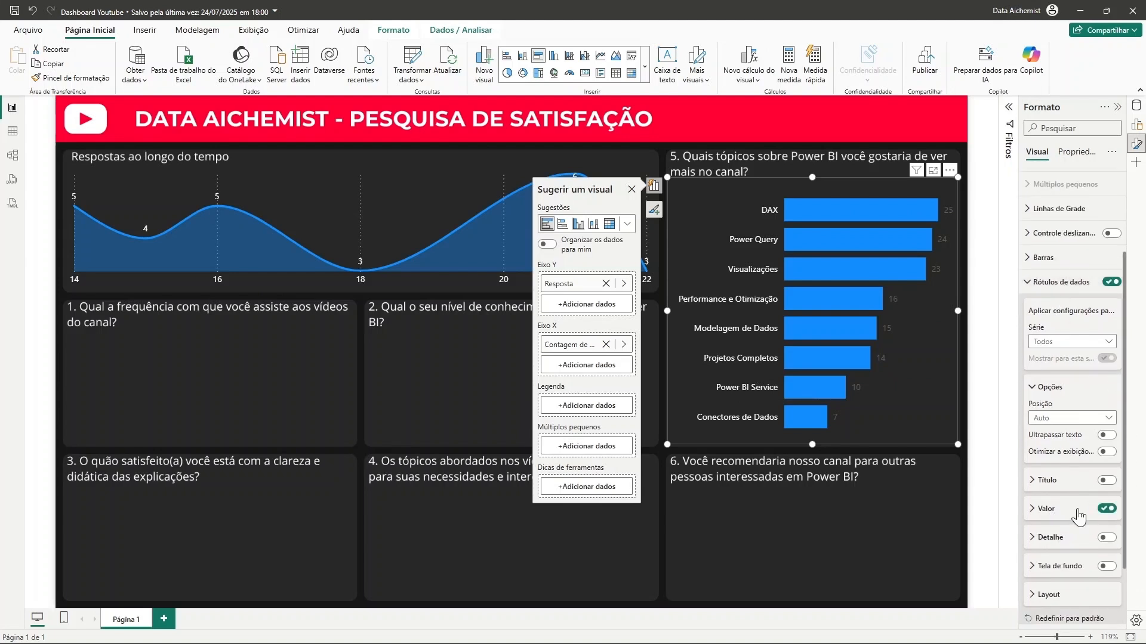
{"action": "left_click", "coordinate": [1041, 512]}
{"action": "scroll", "coordinate": [1044, 507], "scroll_direction": "down", "scroll_amount": 1}
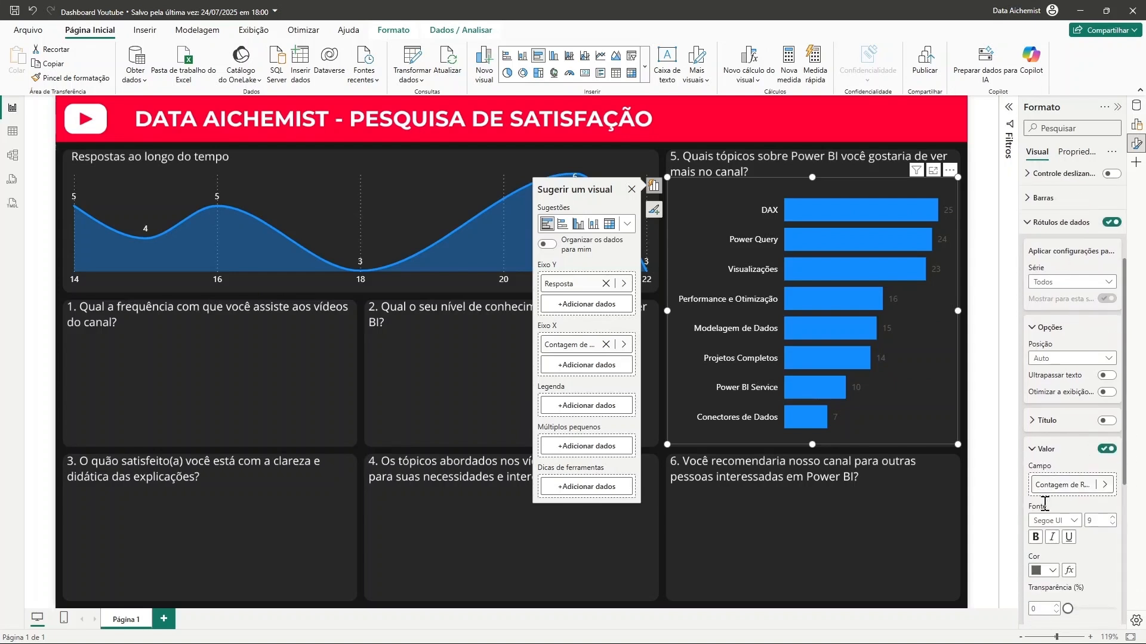
{"action": "left_click", "coordinate": [1048, 571]}
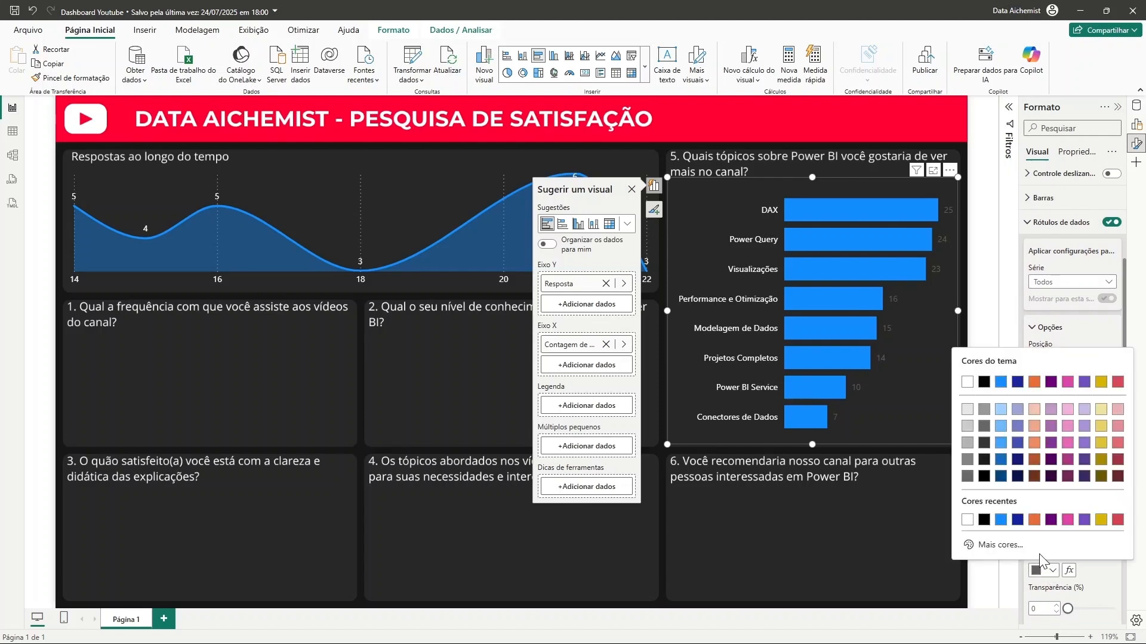
{"action": "left_click", "coordinate": [967, 520]}
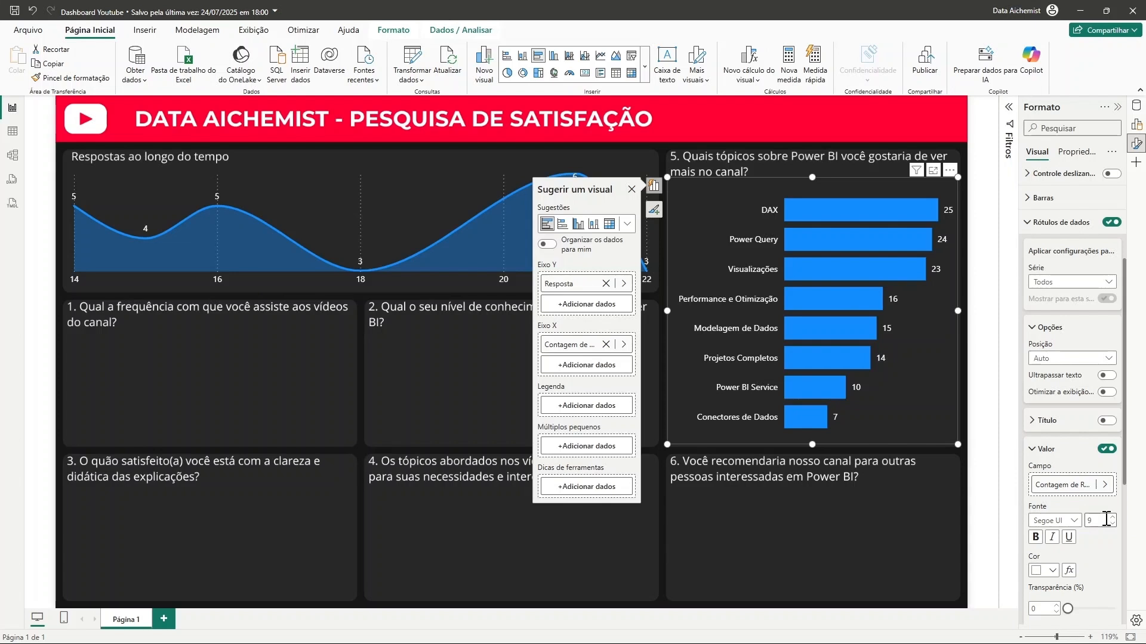
{"action": "scroll", "coordinate": [1106, 519], "scroll_direction": "down", "scroll_amount": 3}
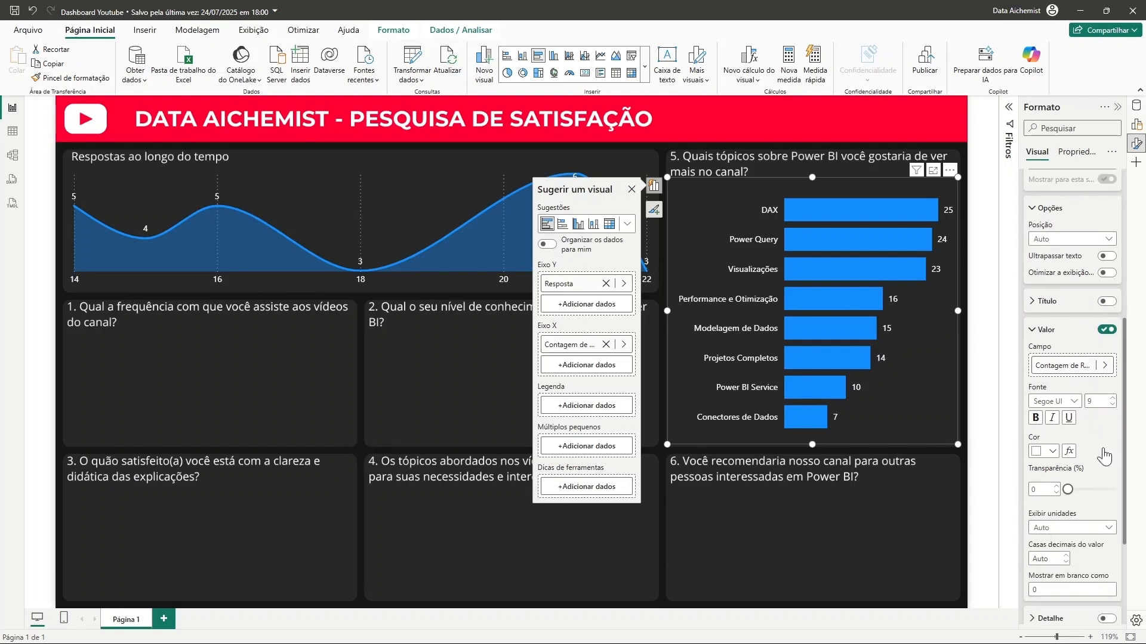
{"action": "left_click", "coordinate": [1032, 331]}
{"action": "scroll", "coordinate": [1068, 268], "scroll_direction": "up", "scroll_amount": 3}
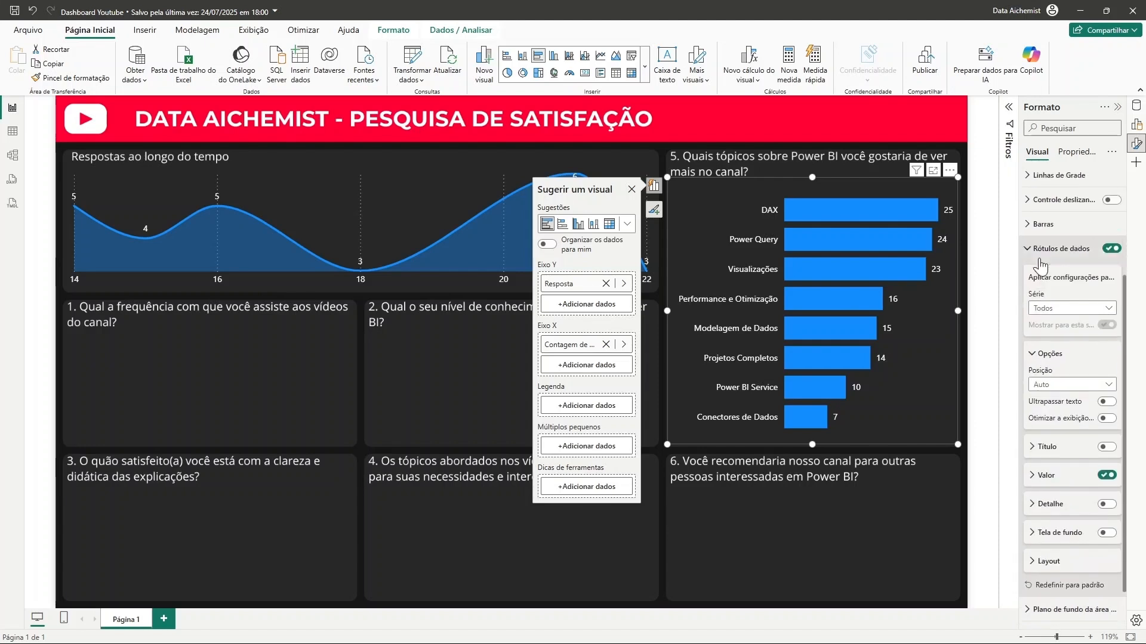
{"action": "left_click", "coordinate": [1118, 108]}
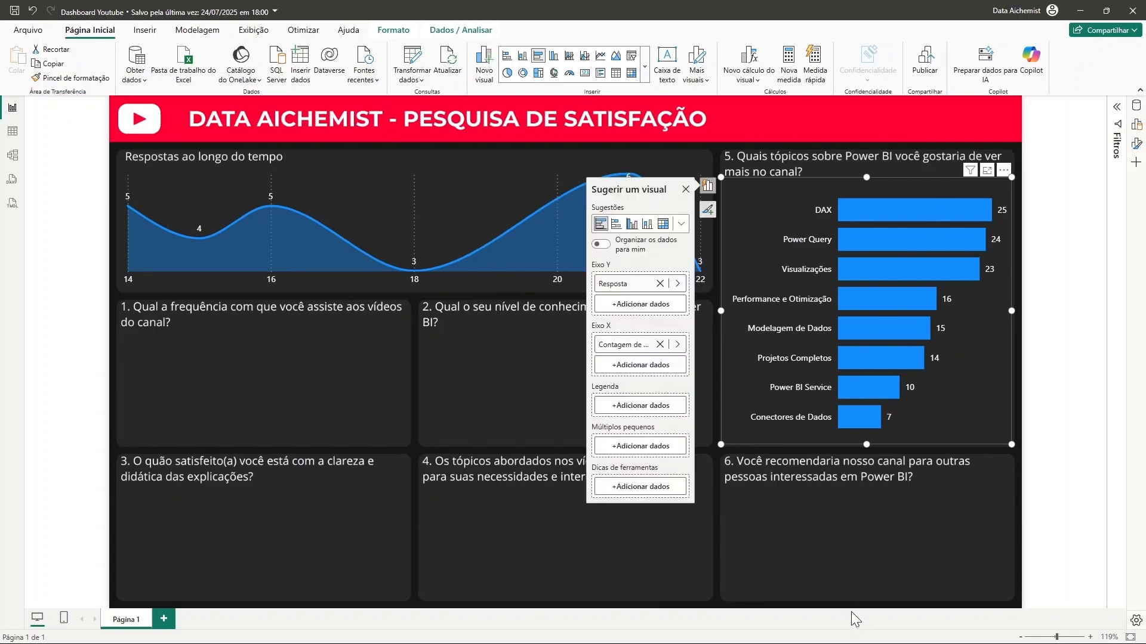
{"action": "key", "text": "Escape"}
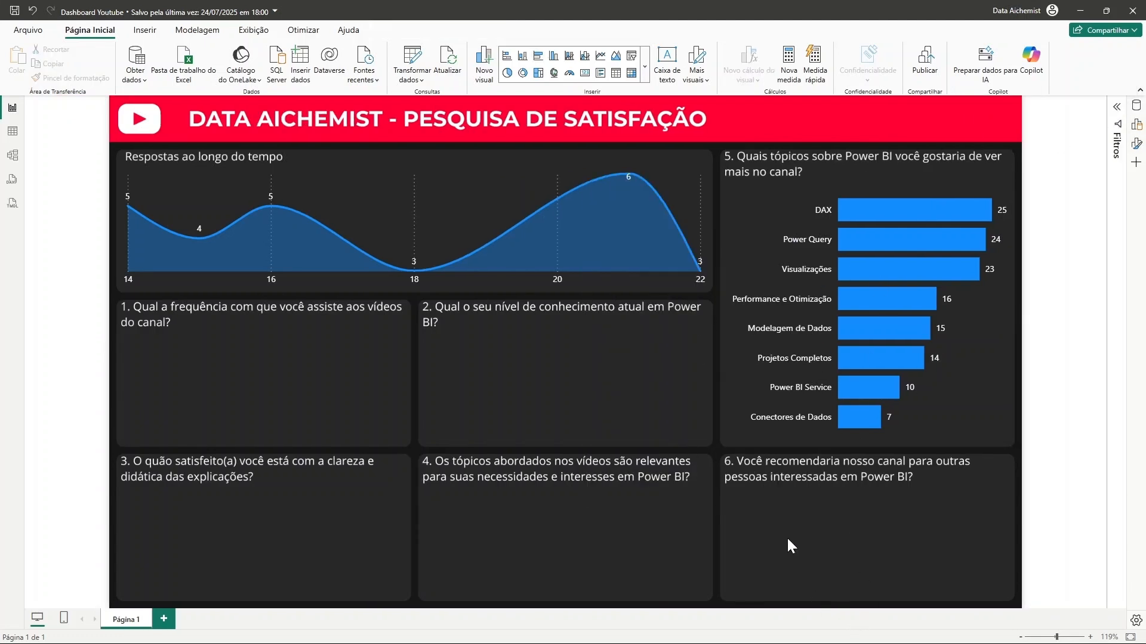
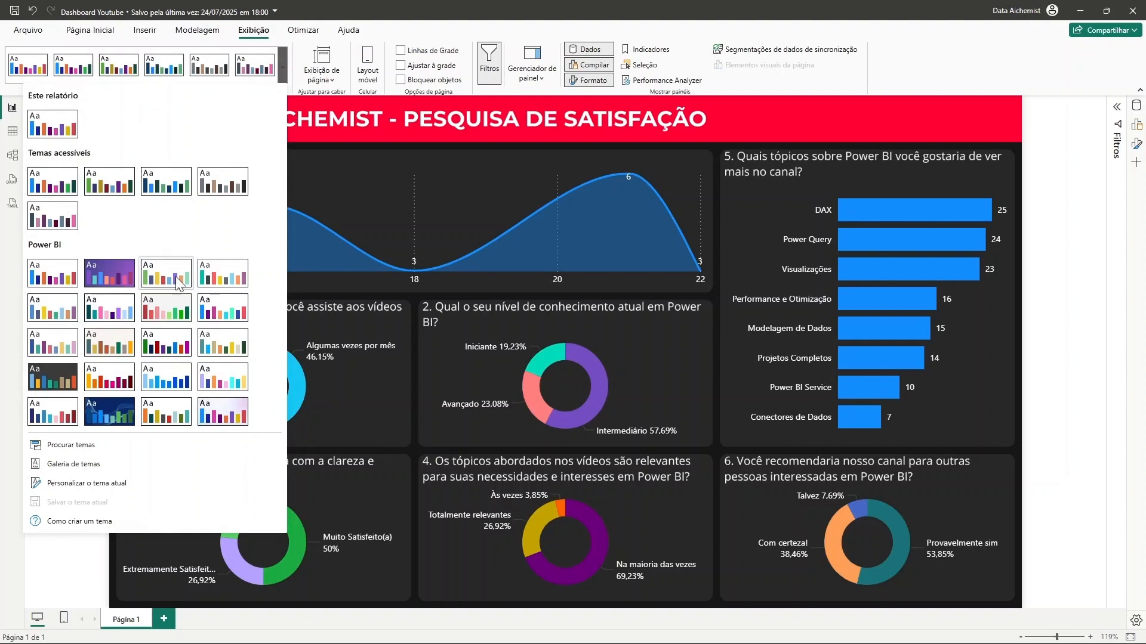
Step: Customize the current report theme by setting Cor 1 to #C4302B, and apply it
{"action": "left_click", "coordinate": [83, 484]}
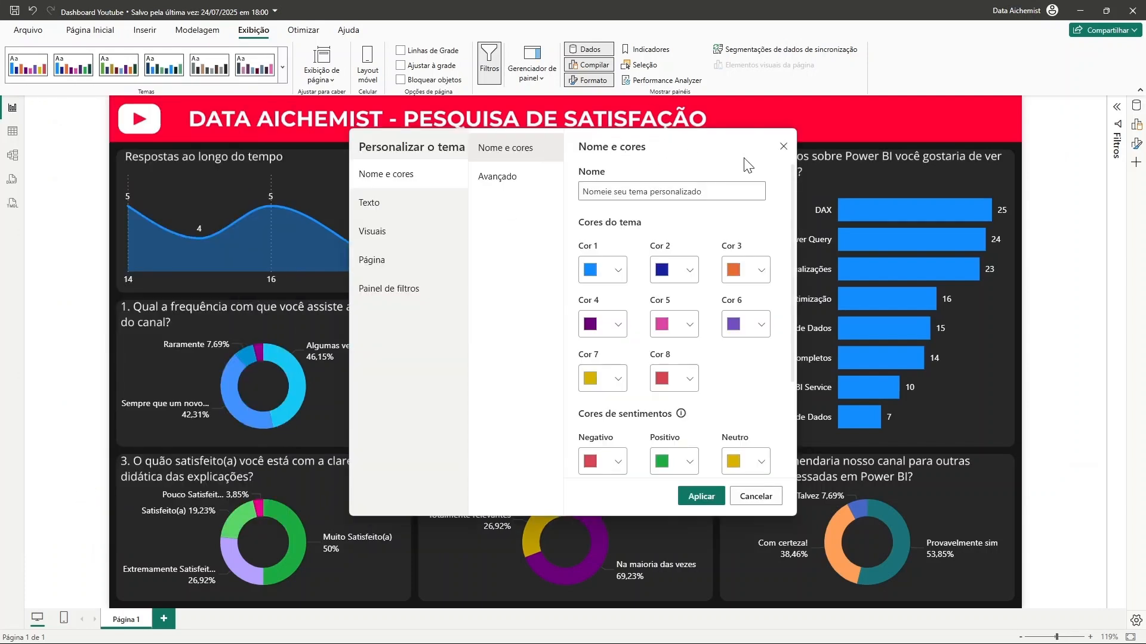
{"action": "left_click", "coordinate": [619, 271]}
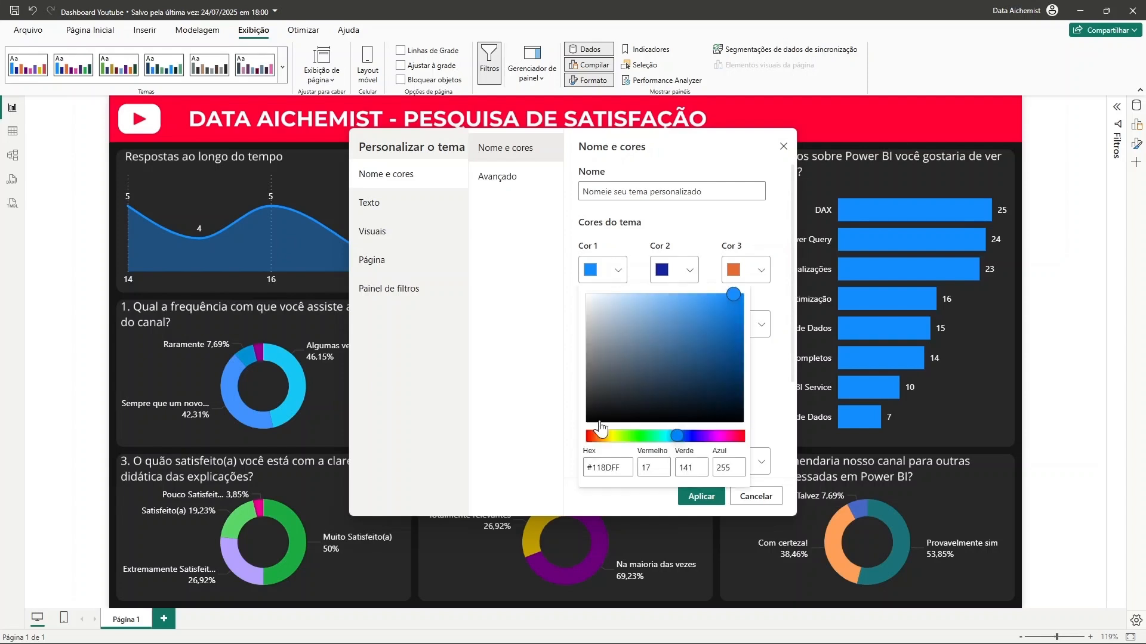
{"action": "left_click", "coordinate": [626, 468]}
{"action": "mouse_move", "coordinate": [714, 360]}
{"action": "left_mouse_down"}
{"action": "mouse_move", "coordinate": [706, 330]}
{"action": "mouse_move", "coordinate": [709, 353]}
{"action": "mouse_move", "coordinate": [691, 385]}
{"action": "mouse_move", "coordinate": [721, 320]}
{"action": "mouse_move", "coordinate": [694, 326]}
{"action": "mouse_move", "coordinate": [744, 309]}
{"action": "mouse_move", "coordinate": [740, 294]}
{"action": "left_mouse_up"}
{"action": "double_click", "coordinate": [625, 466]}
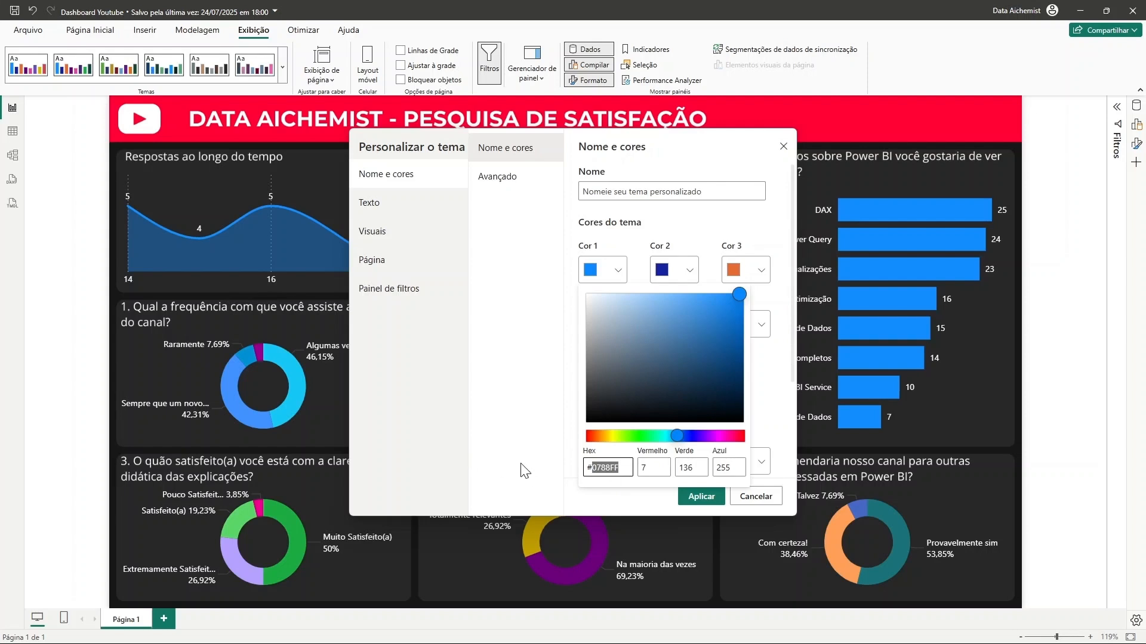
{"action": "type", "text": "#C4302"}
{"action": "double_click", "coordinate": [608, 469]}
{"action": "type", "text": "#C4302"}
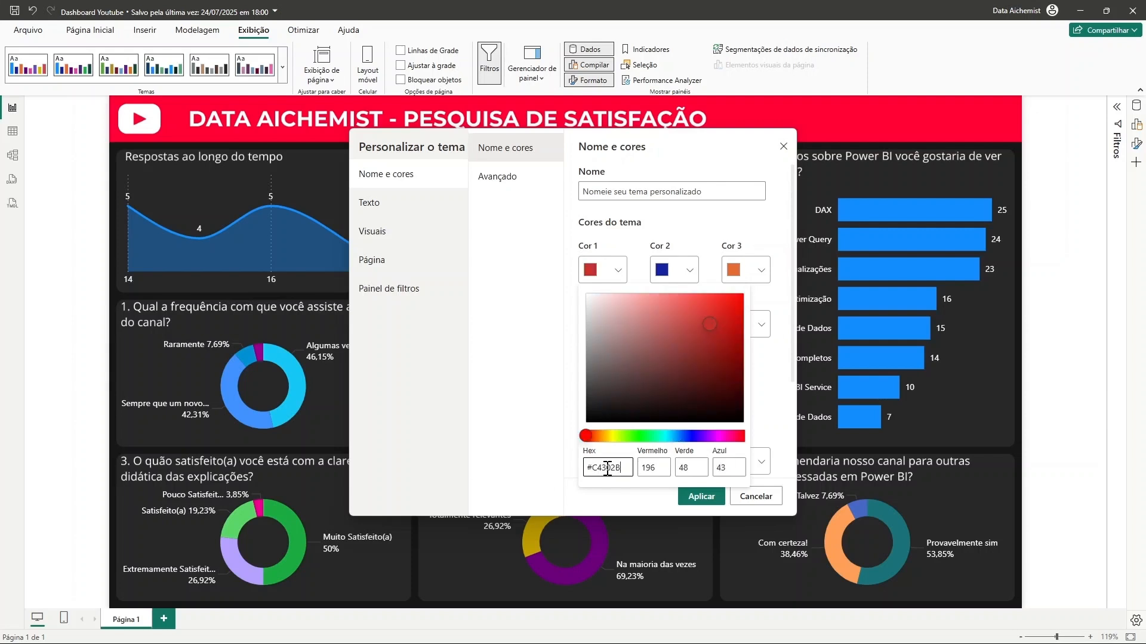
{"action": "type", "text": "B"}
{"action": "left_click", "coordinate": [543, 417]}
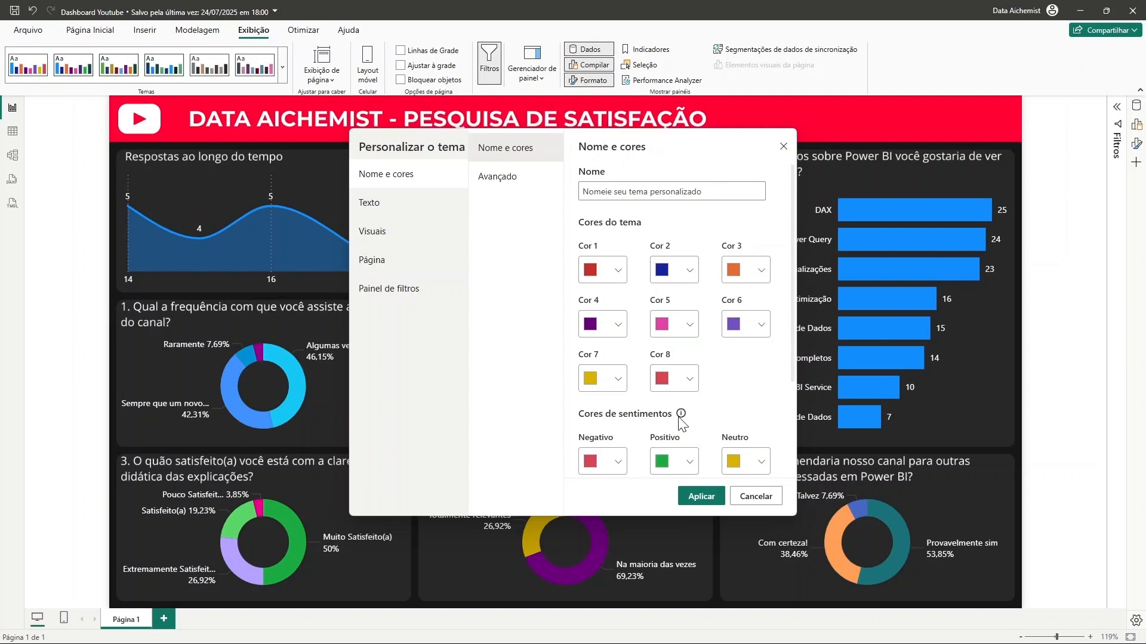
{"action": "left_click", "coordinate": [704, 498]}
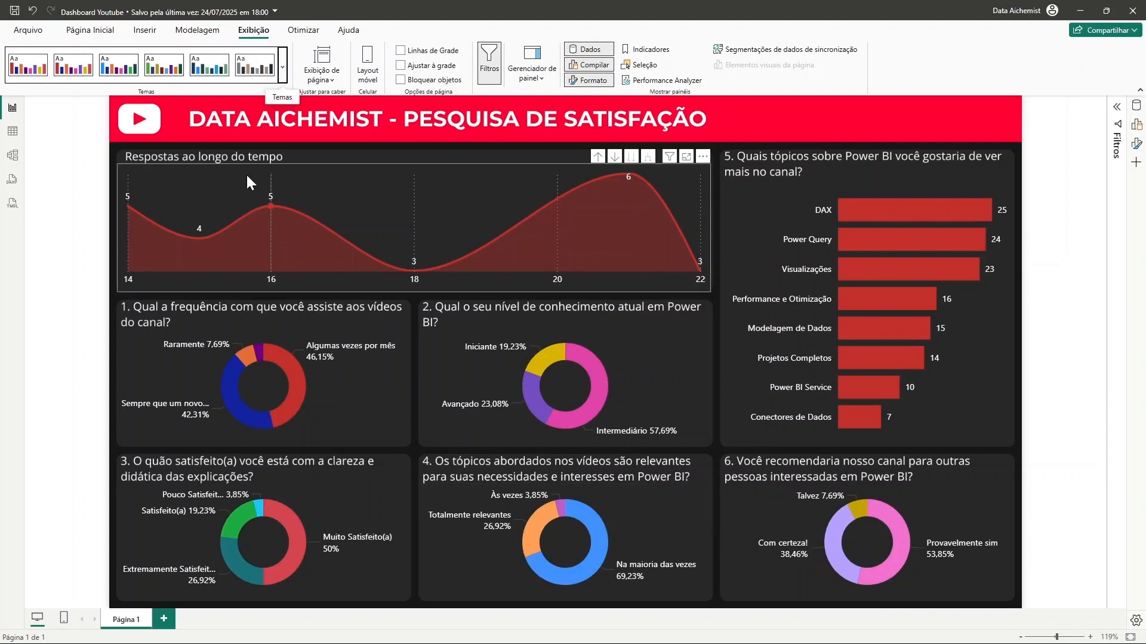
Step: Reopen the current theme's customization and set Cor 2 to #42D9C8
{"action": "mouse_move", "coordinate": [385, 265]}
{"action": "mouse_move", "coordinate": [937, 249]}
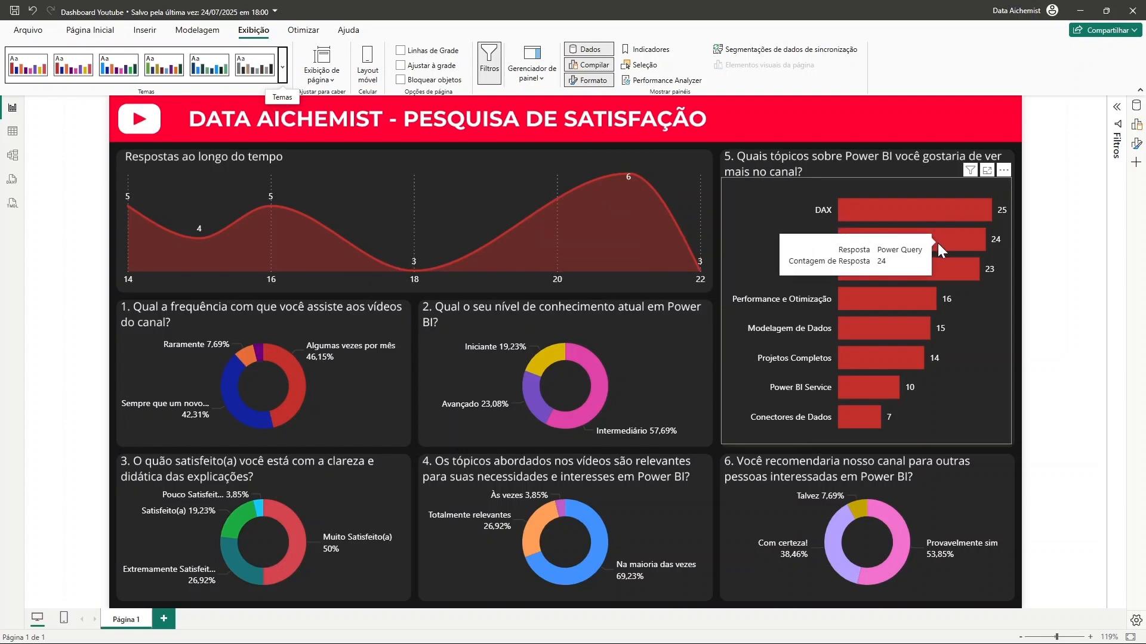
{"action": "mouse_move", "coordinate": [488, 227]}
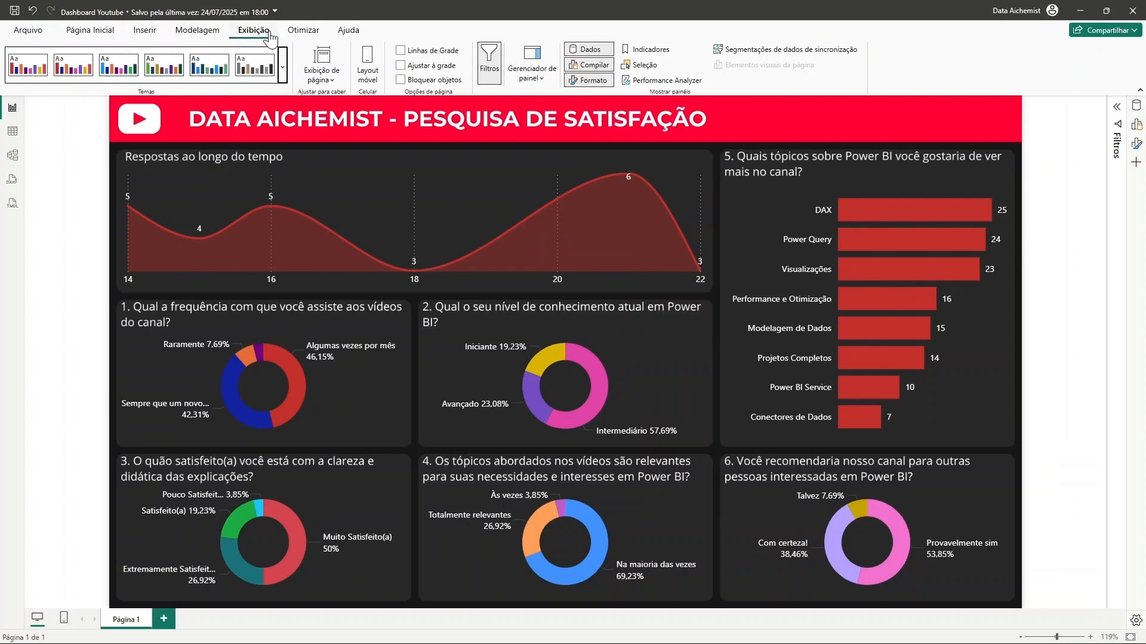
{"action": "left_click", "coordinate": [283, 69]}
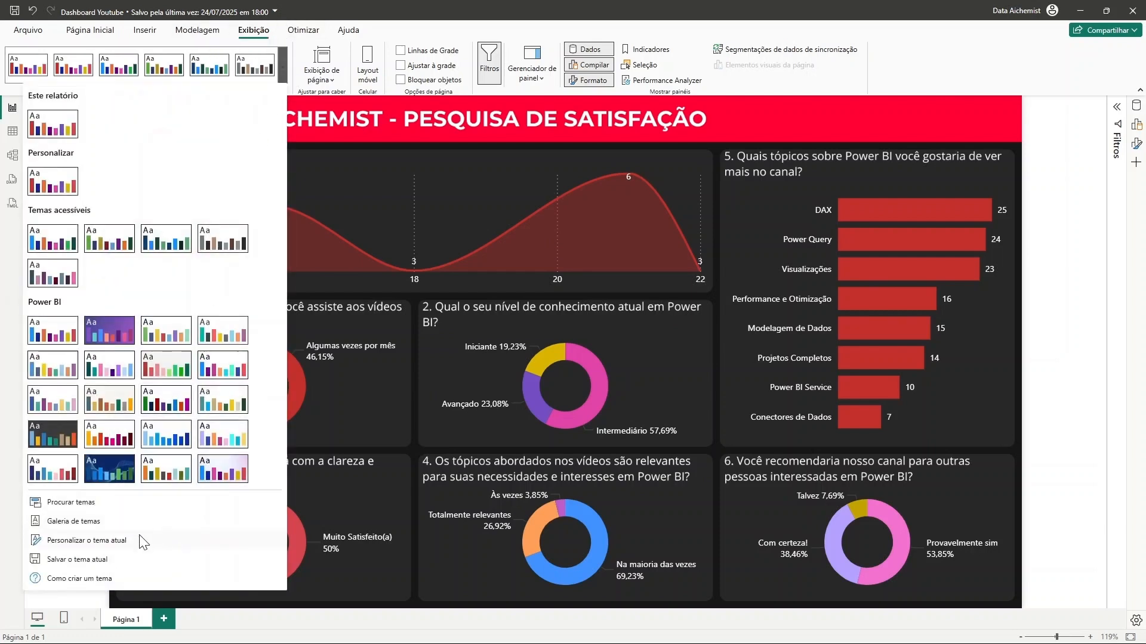
{"action": "left_click", "coordinate": [103, 543]}
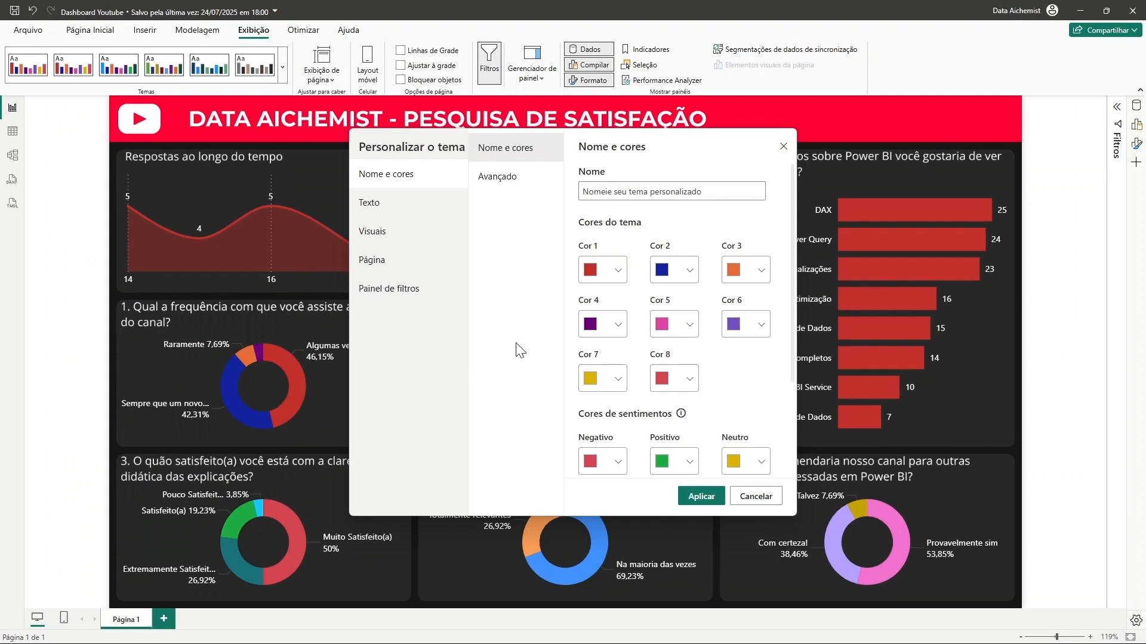
{"action": "left_click", "coordinate": [690, 270]}
{"action": "double_click", "coordinate": [583, 469]}
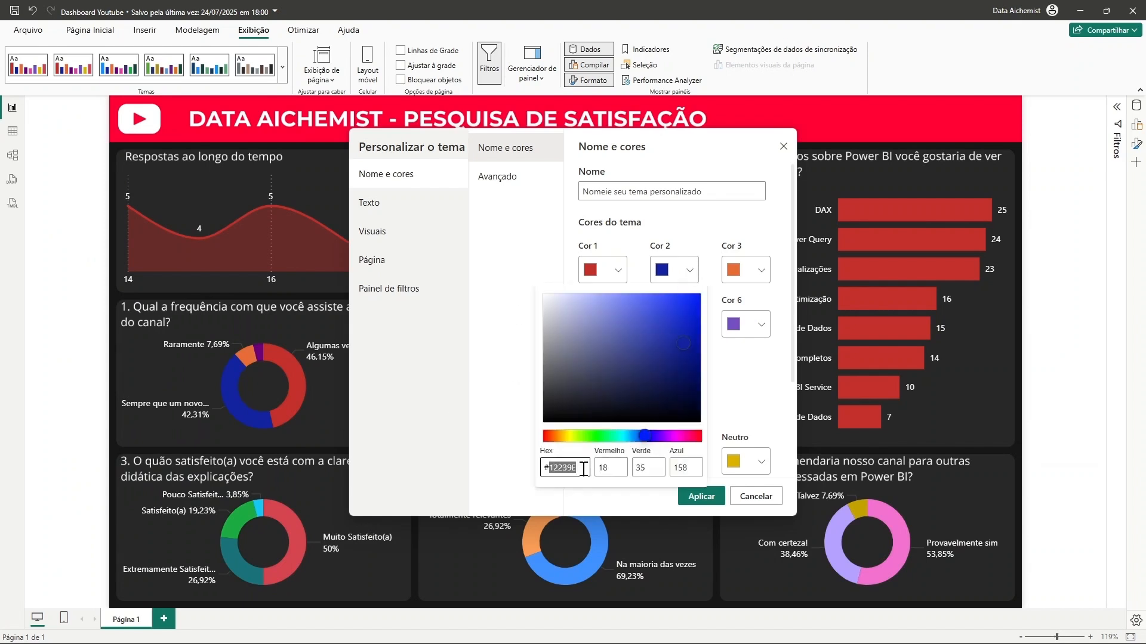
{"action": "type", "text": "#42D9C8"}
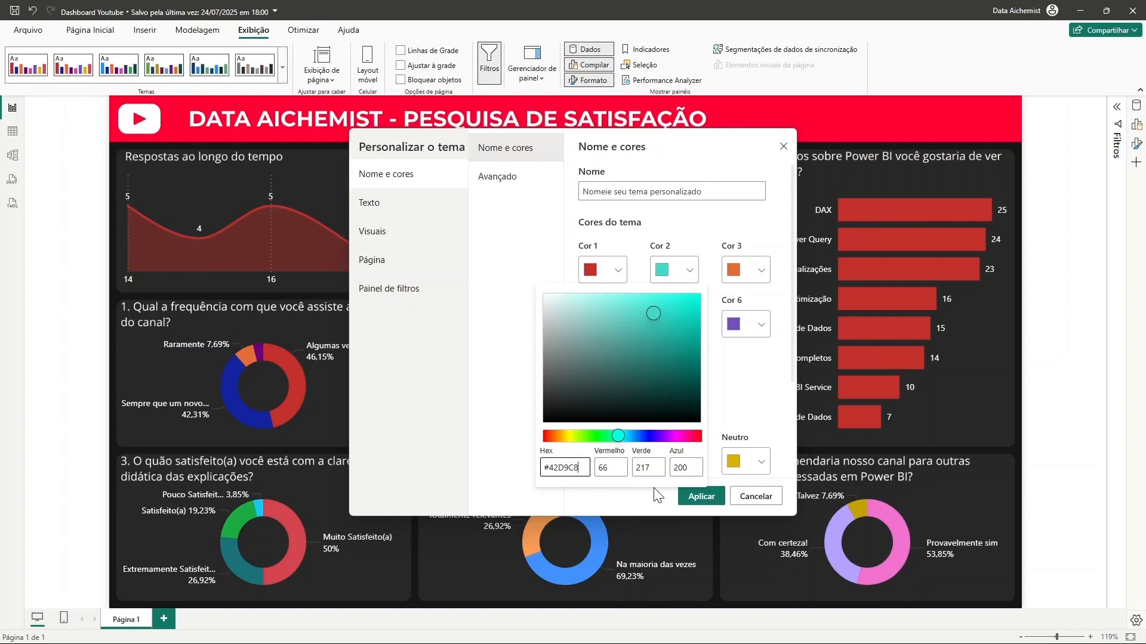
{"action": "left_click", "coordinate": [484, 344]}
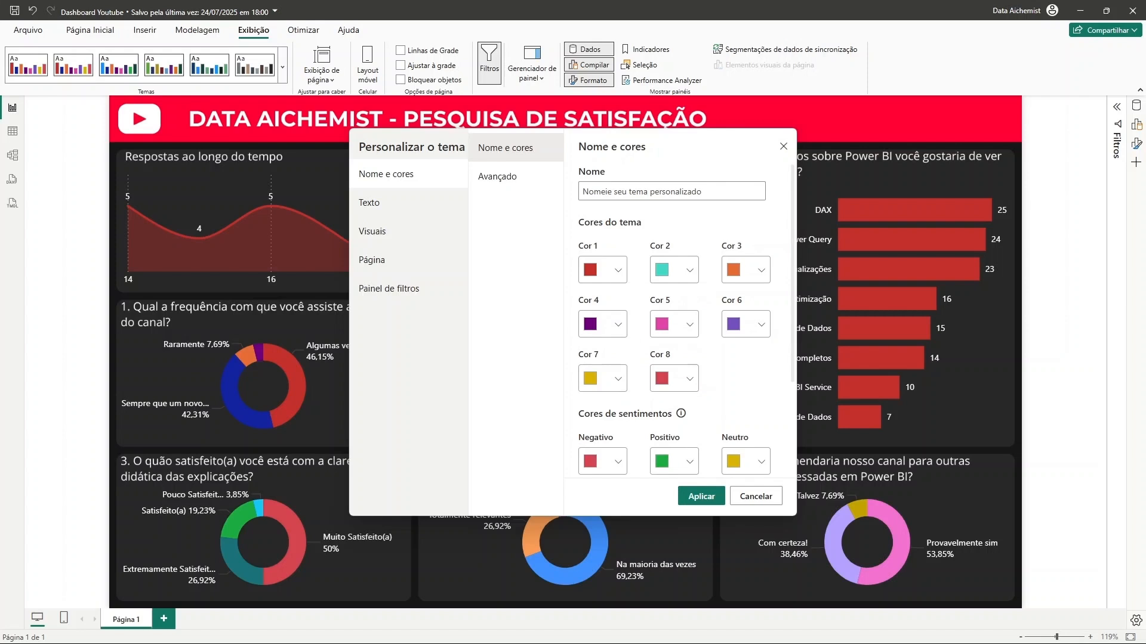
Step: Set the theme's Cor 3 to #EEBA0B and Cor 4 to #114B5F
{"action": "left_click", "coordinate": [751, 270]}
{"action": "triple_click", "coordinate": [652, 469]}
{"action": "type", "text": "#EEBA0B"}
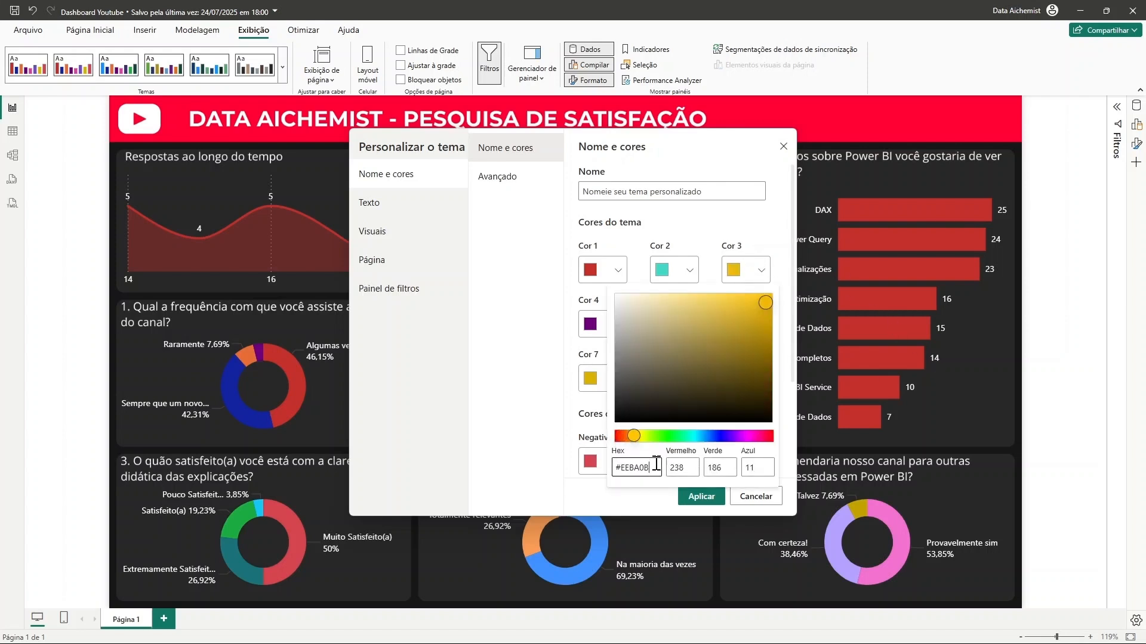
{"action": "left_click", "coordinate": [524, 366]}
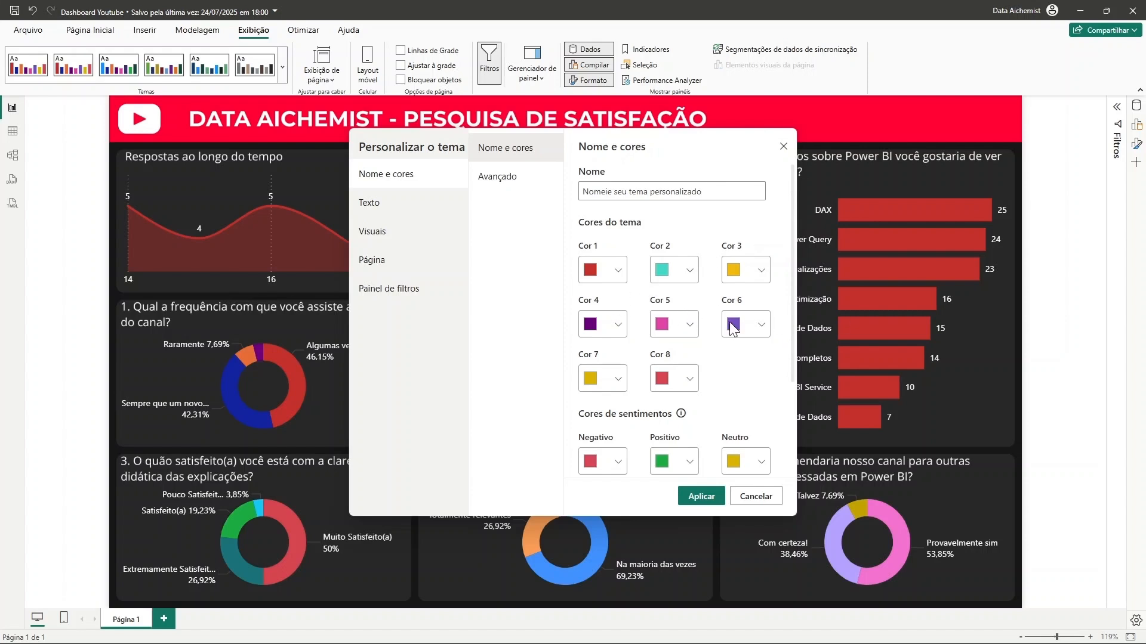
{"action": "left_click", "coordinate": [618, 326]}
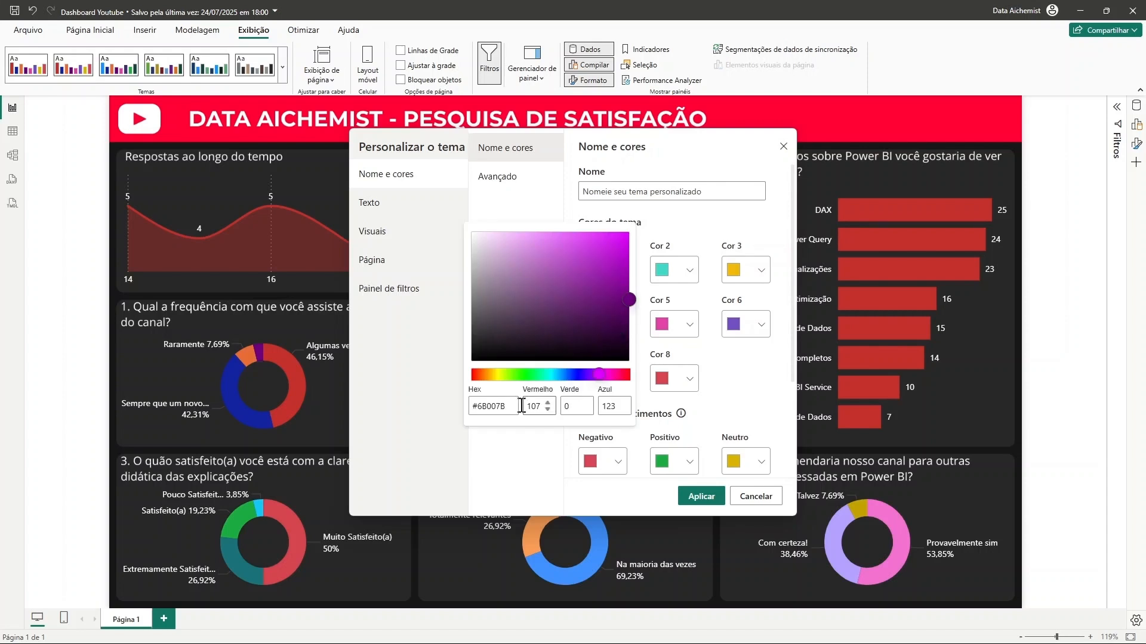
{"action": "double_click", "coordinate": [506, 407]}
{"action": "key", "text": "ctrl+v"}
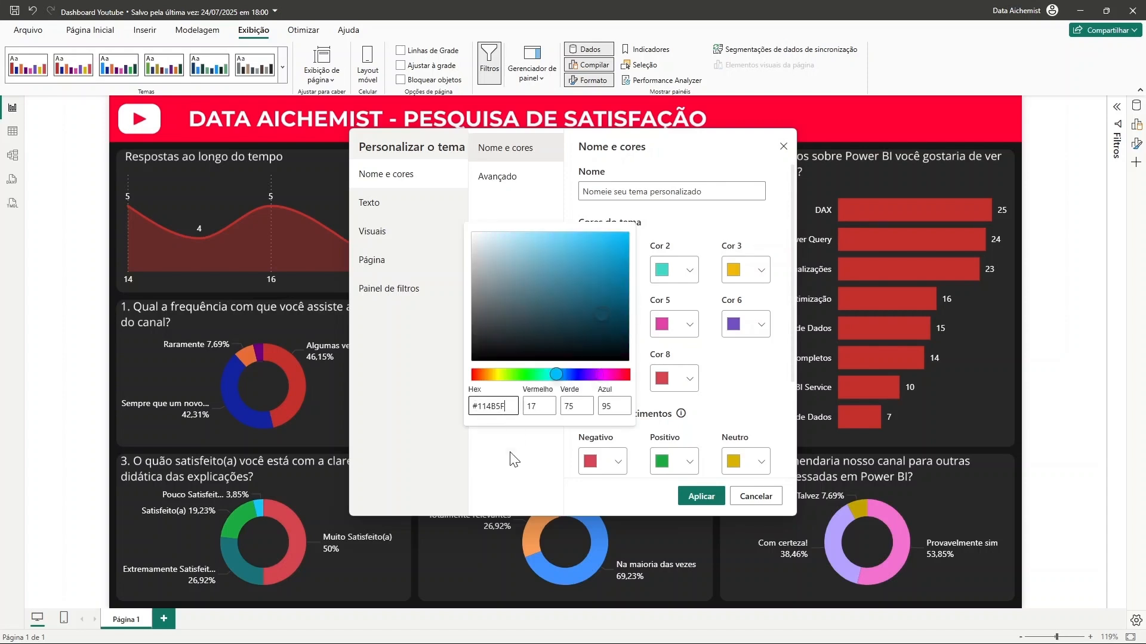
{"action": "left_click", "coordinate": [528, 464]}
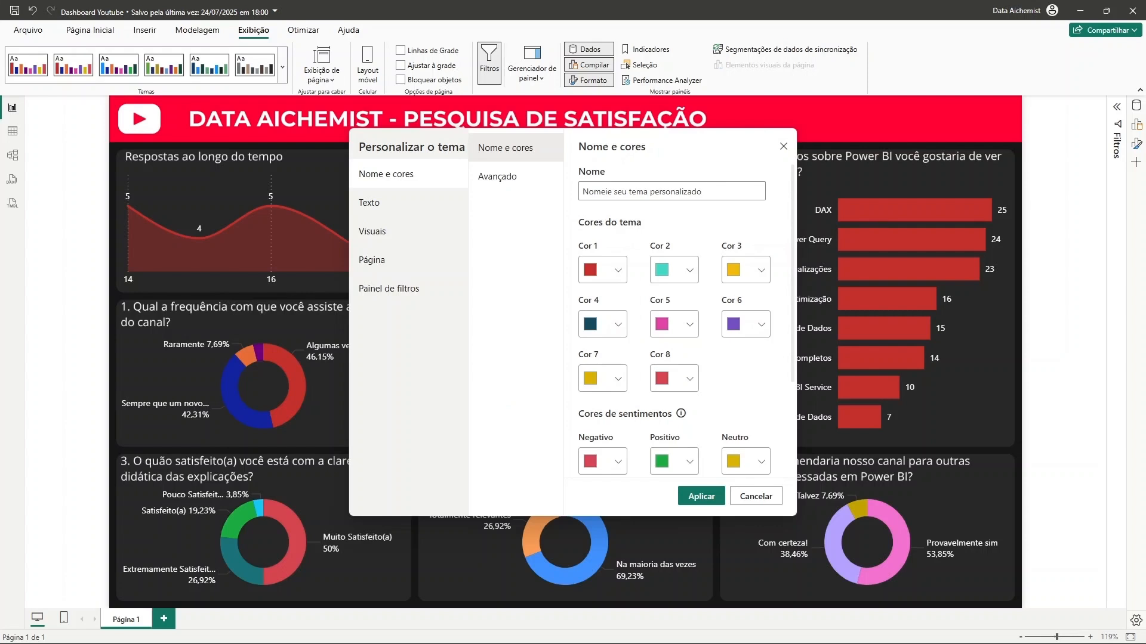
Step: Set the theme's Cor 5 to #43E06A and apply the customized theme to the report
{"action": "left_click", "coordinate": [688, 332]}
{"action": "left_click_drag", "start_coordinate": [578, 406], "coordinate": [544, 407]}
{"action": "key", "text": "ctrl+v"}
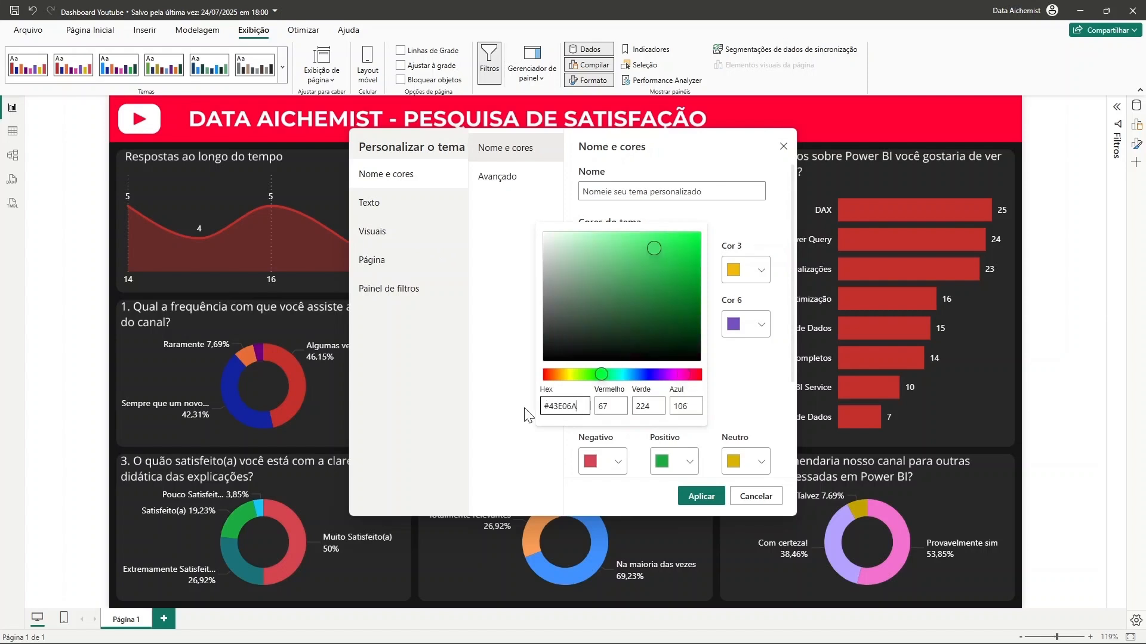
{"action": "left_click", "coordinate": [495, 380]}
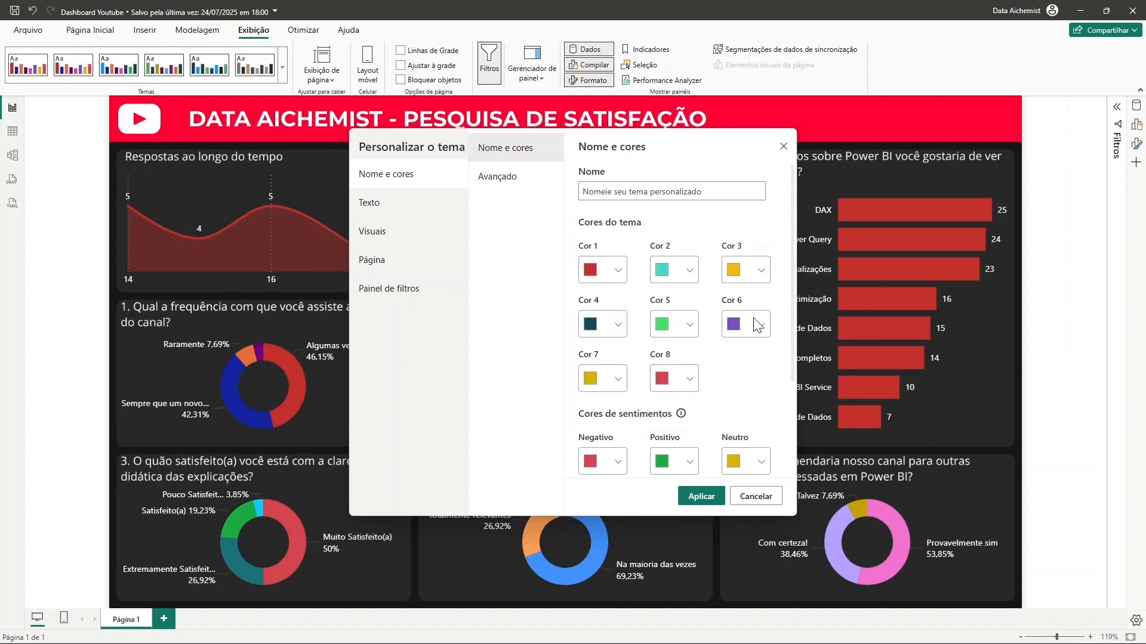
{"action": "left_click", "coordinate": [702, 496]}
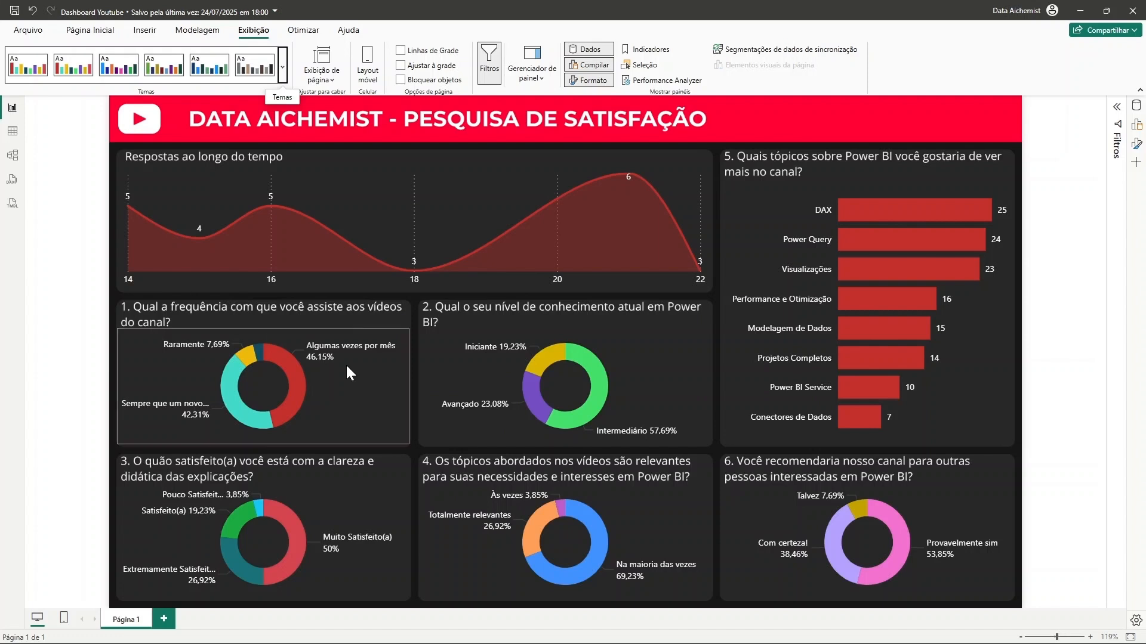
Step: Change the "Na maioria das vezes" slice of question 4's donut chart to turquoise and close the formatting options
{"action": "mouse_move", "coordinate": [599, 549]}
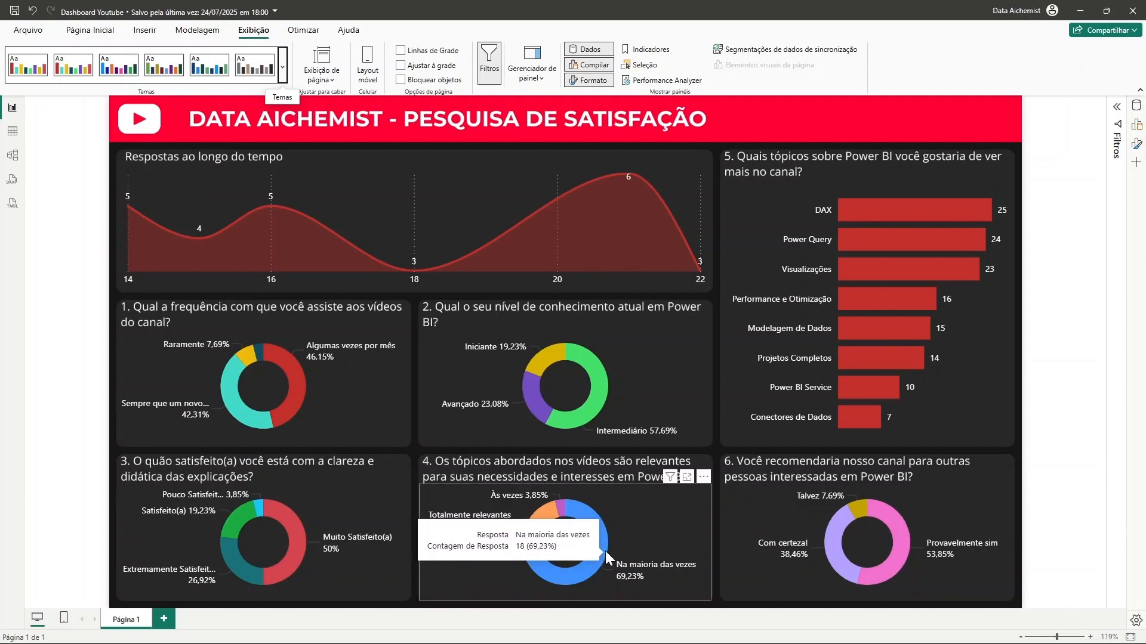
{"action": "left_click", "coordinate": [671, 514]}
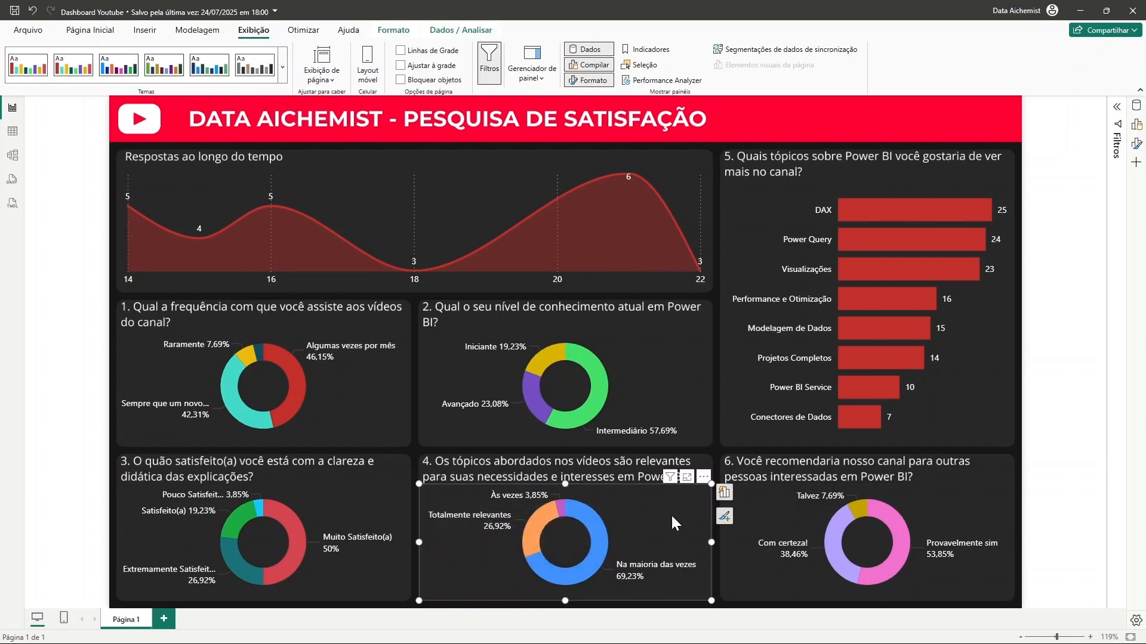
{"action": "left_click", "coordinate": [1135, 143]}
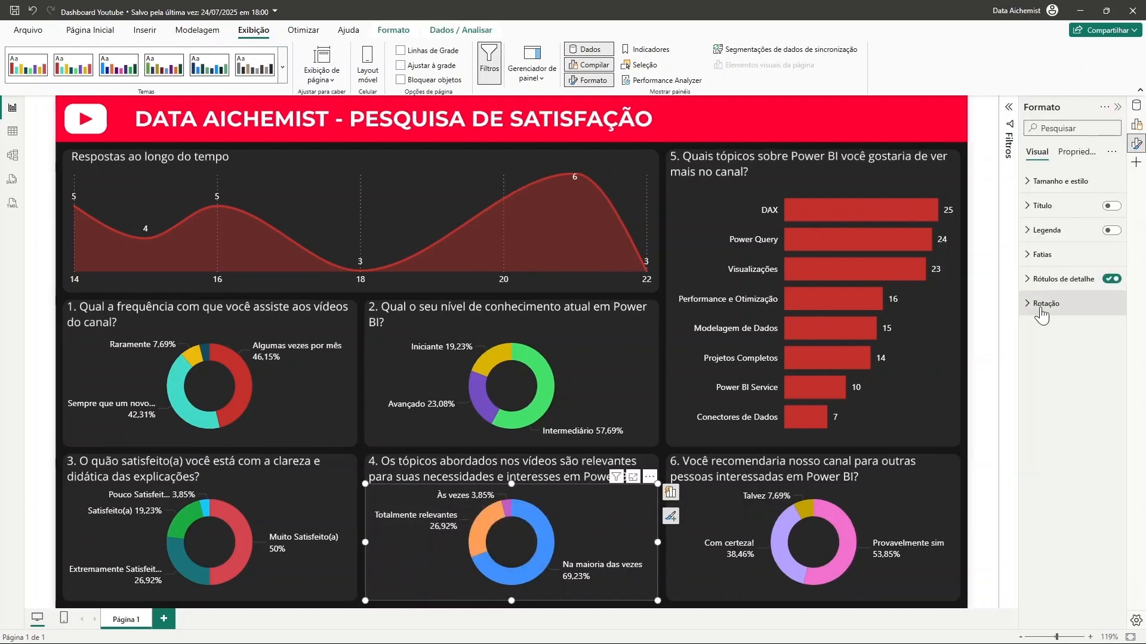
{"action": "left_click", "coordinate": [1038, 254]}
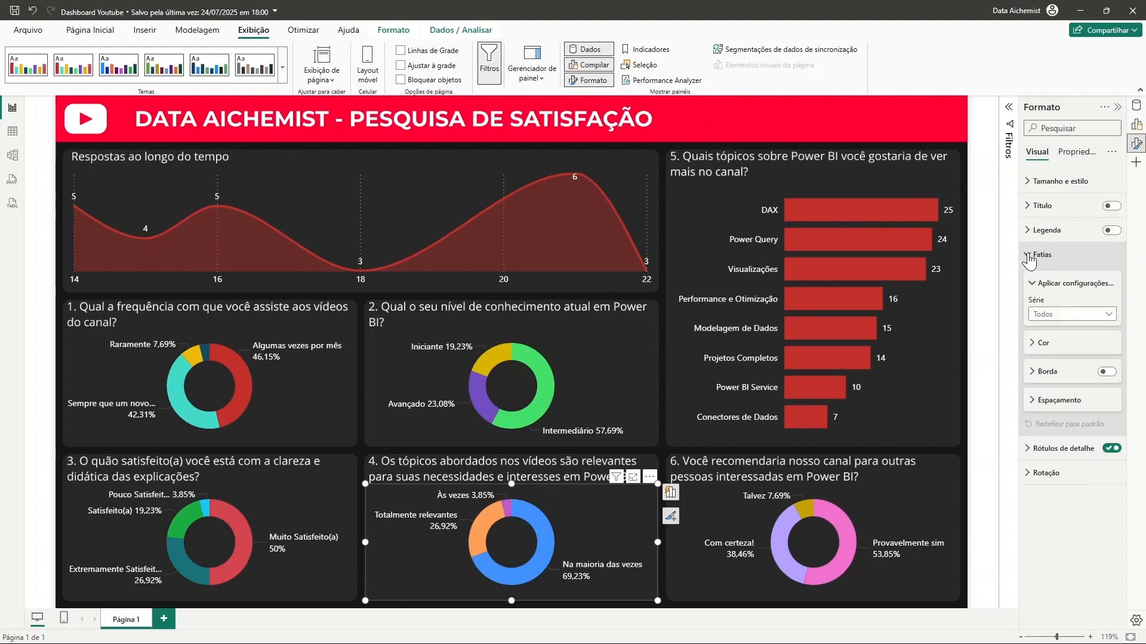
{"action": "left_click", "coordinate": [1035, 343]}
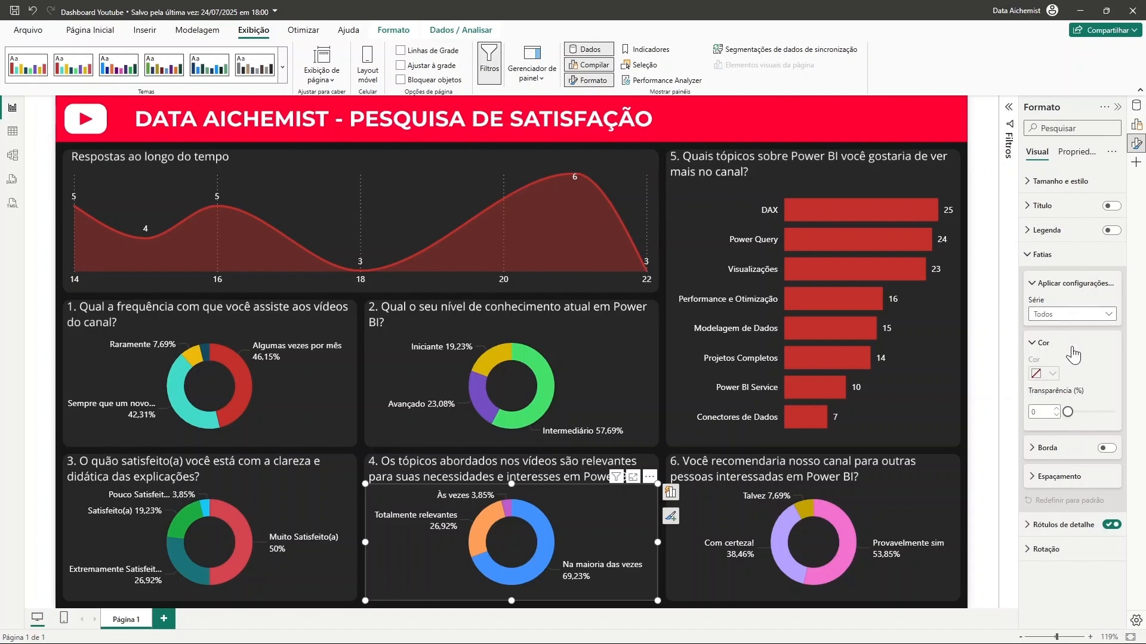
{"action": "left_click", "coordinate": [1106, 316]}
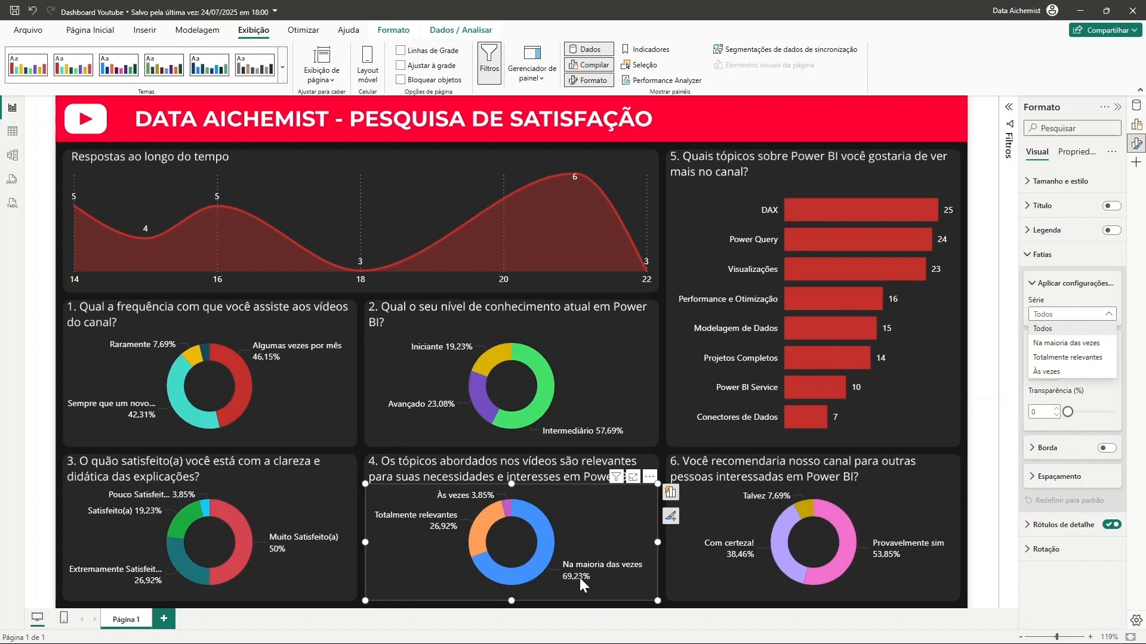
{"action": "left_click", "coordinate": [1074, 346]}
{"action": "left_click", "coordinate": [1053, 374]}
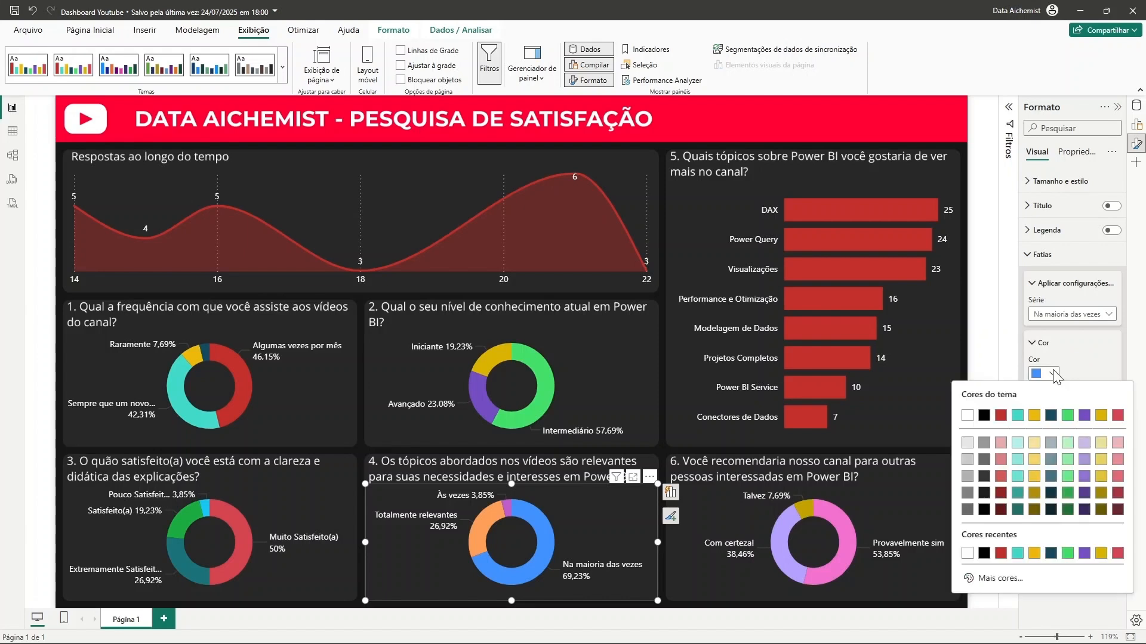
{"action": "left_click", "coordinate": [1019, 554]}
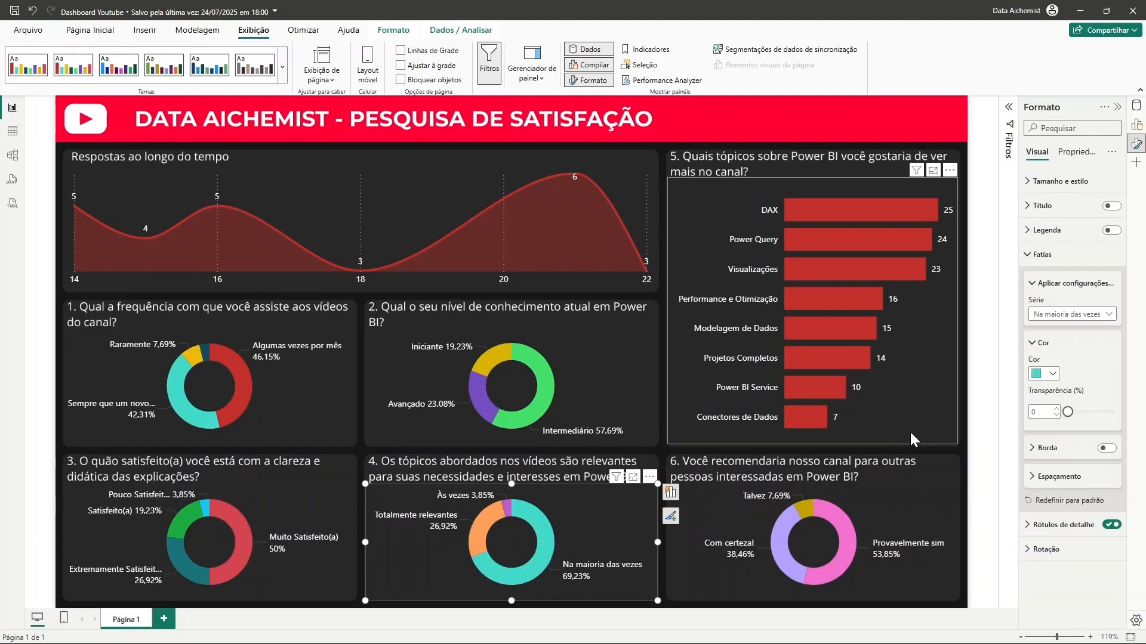
{"action": "left_click", "coordinate": [1120, 109]}
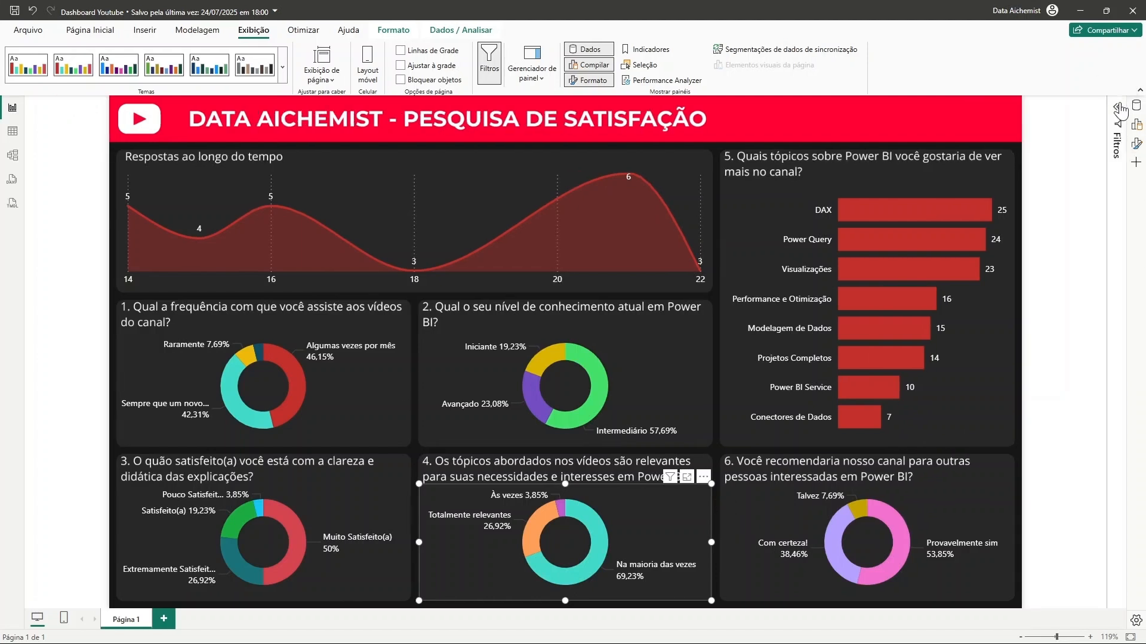
Step: Deselect the chart and rename the report page from Página 1 to Home
{"action": "left_click", "coordinate": [95, 37]}
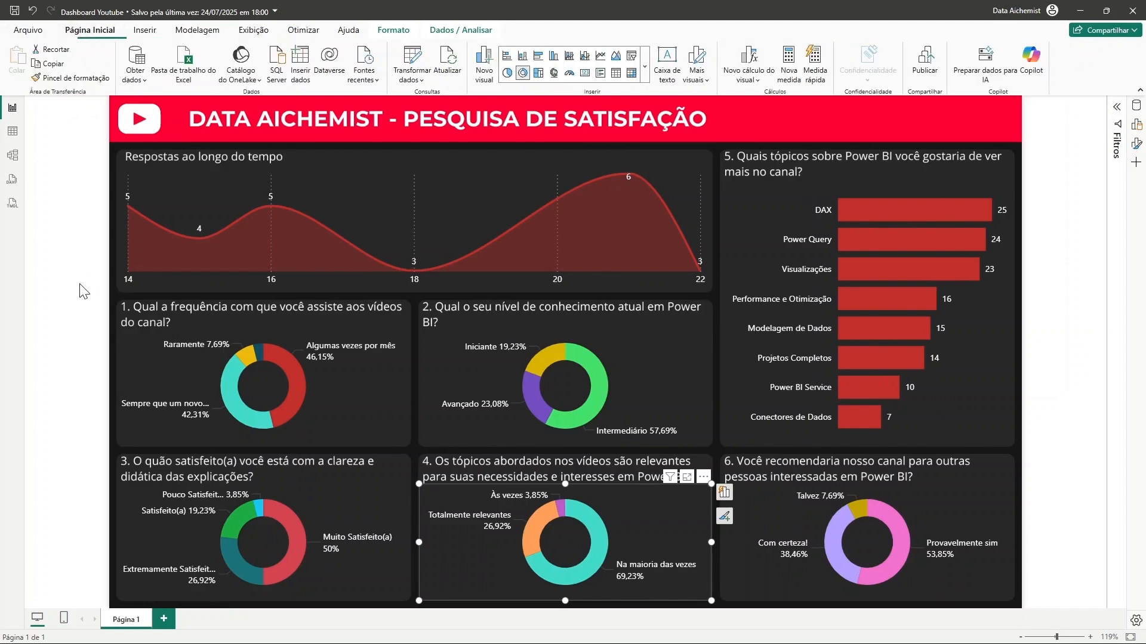
{"action": "left_click", "coordinate": [50, 307]}
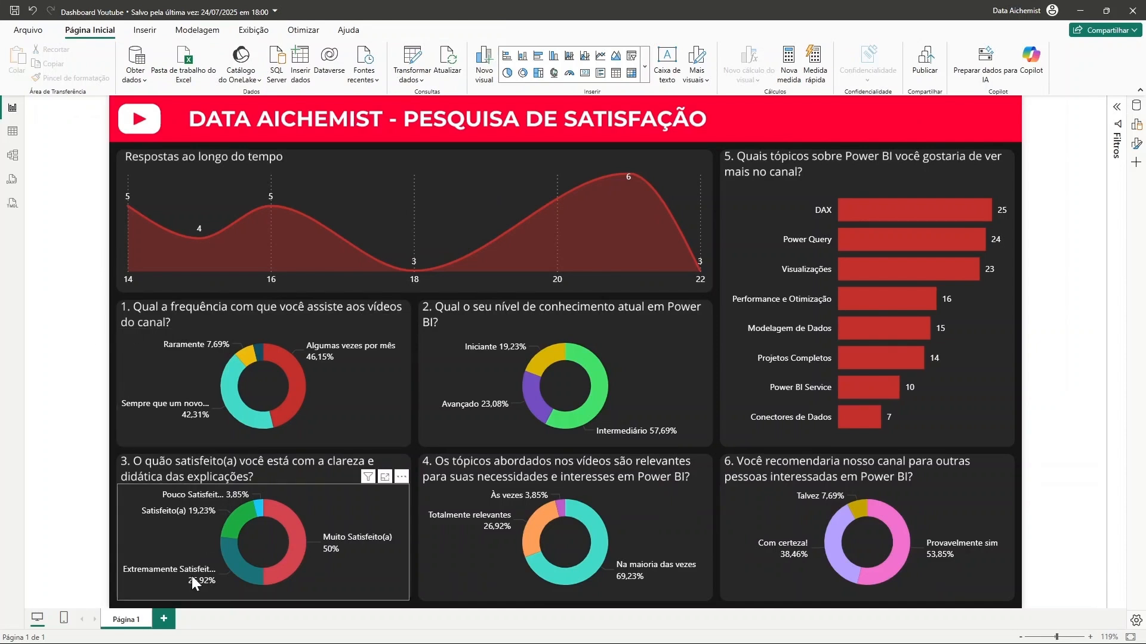
{"action": "double_click", "coordinate": [133, 619]}
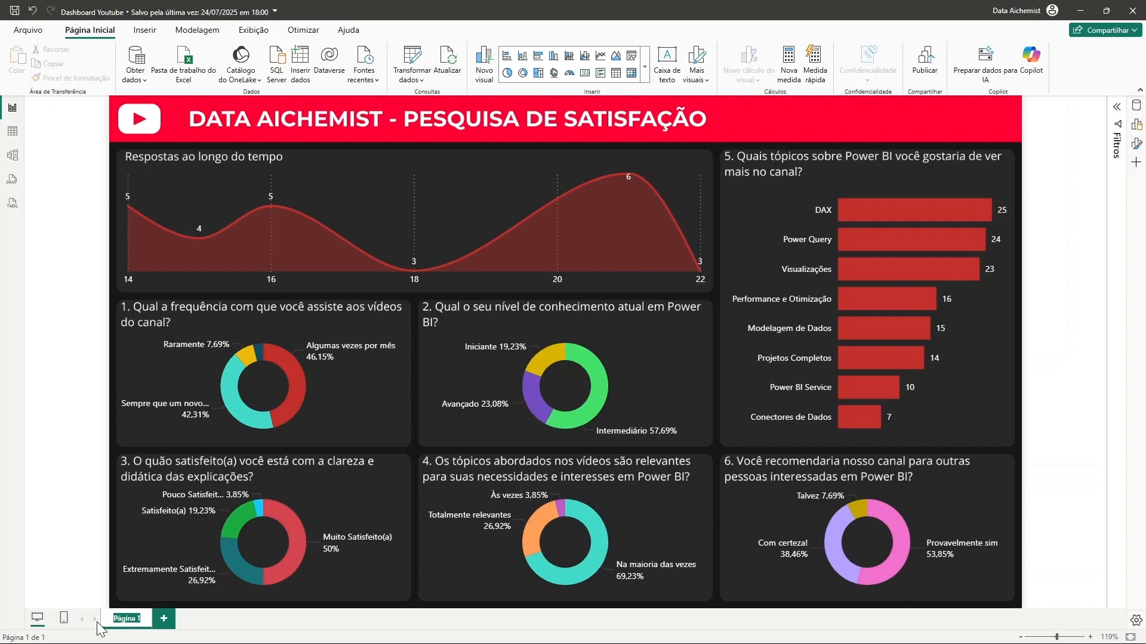
{"action": "mouse_move", "coordinate": [861, 506]}
{"action": "type", "text": "Home"}
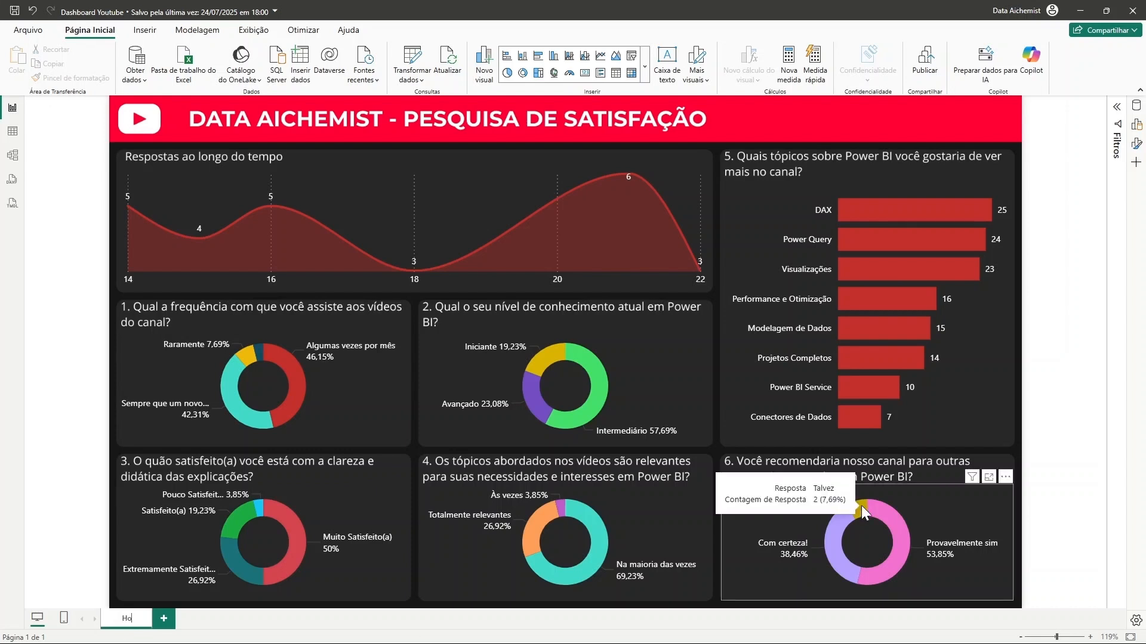
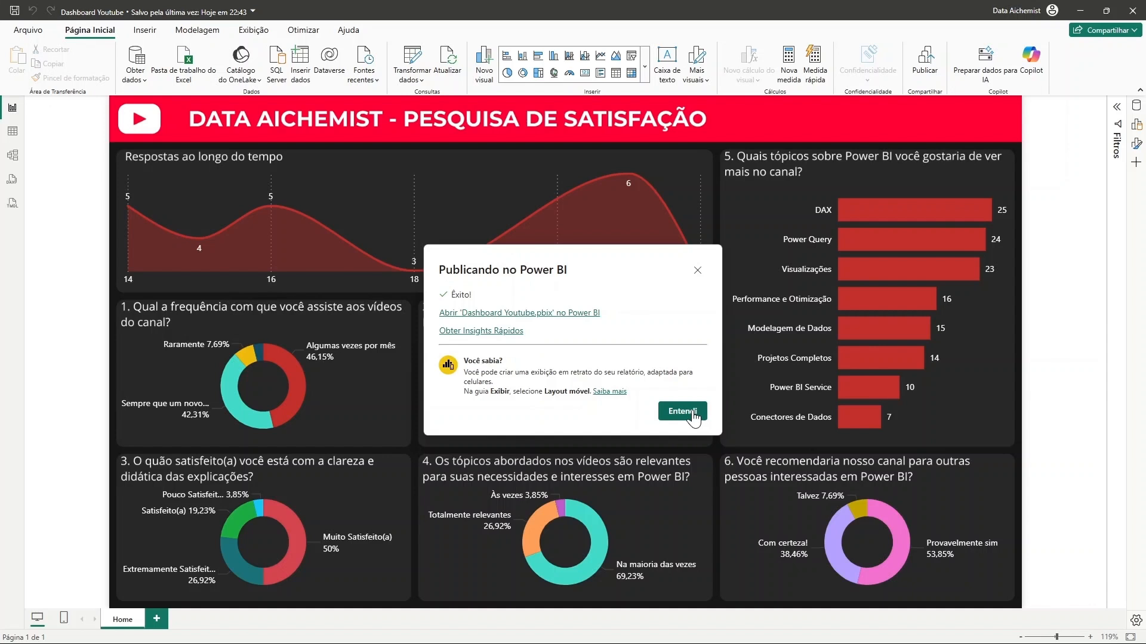
Step: Dismiss the publishing confirmation, switch to the Power BI service in the browser, and open the Dashboard Youtube semantic model's refresh settings from Meu workspace
{"action": "left_click", "coordinate": [683, 411]}
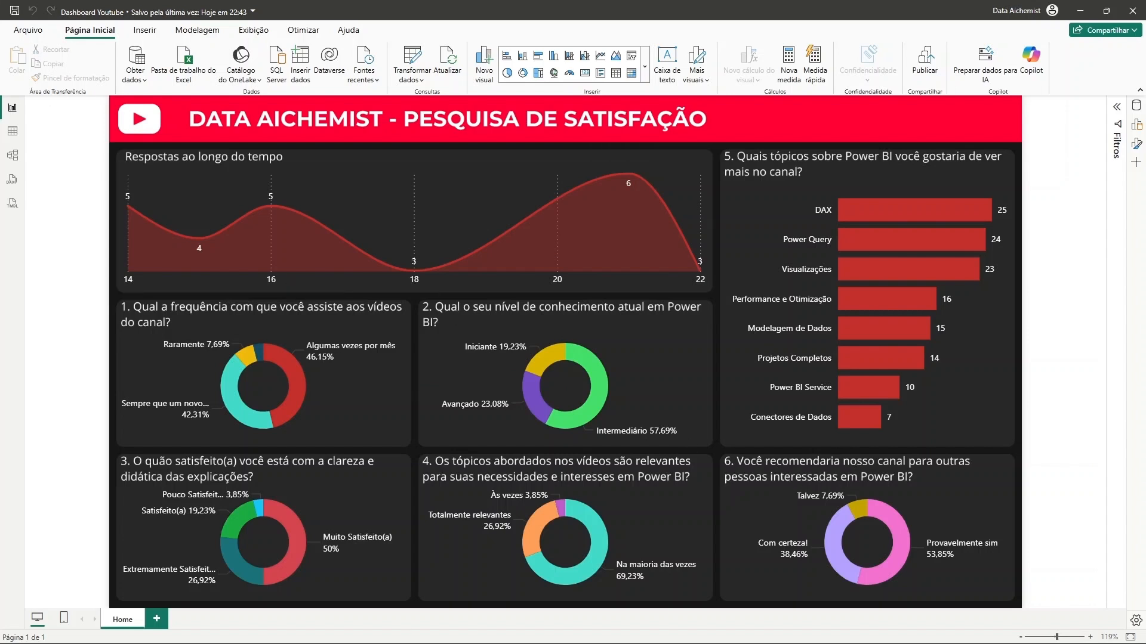
{"action": "key", "text": "alt+Tab"}
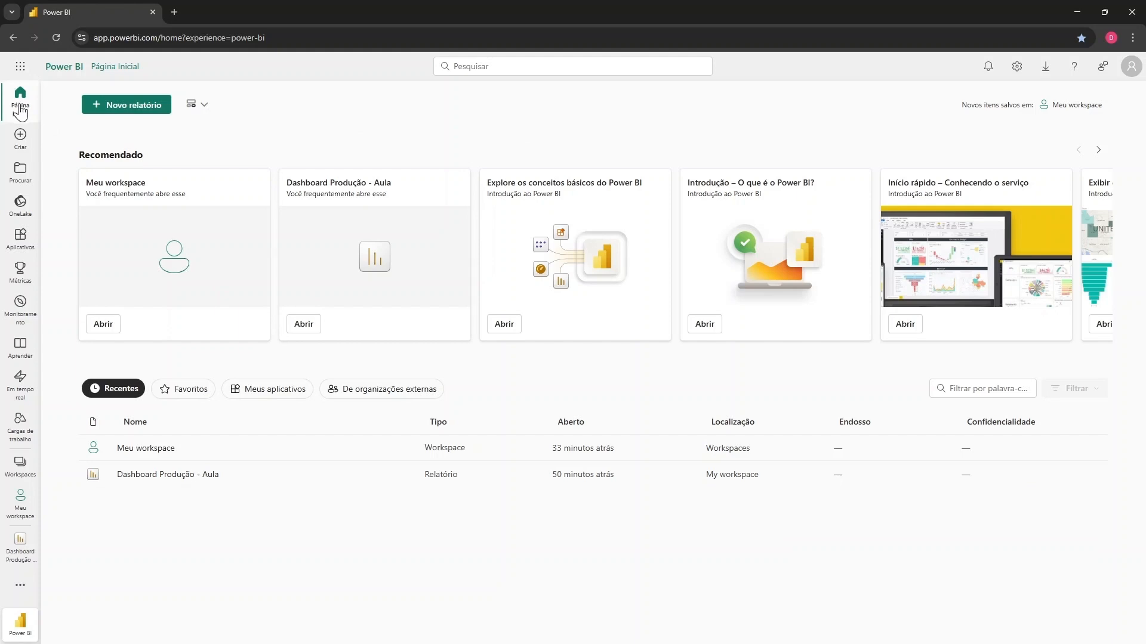
{"action": "left_click", "coordinate": [26, 513]}
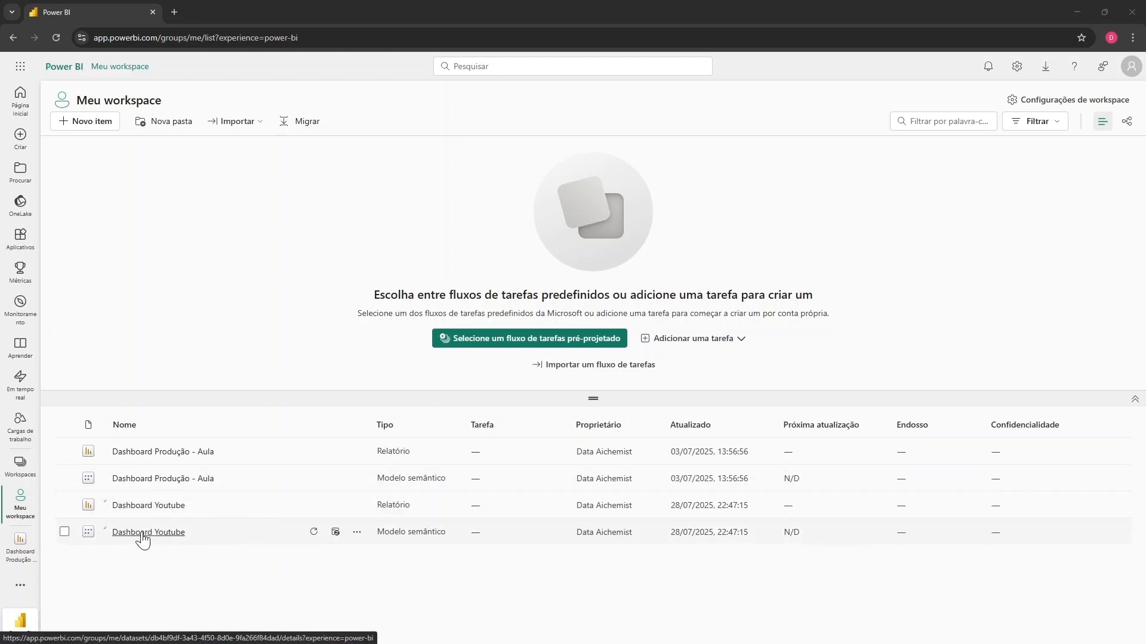
{"action": "left_click", "coordinate": [336, 532]}
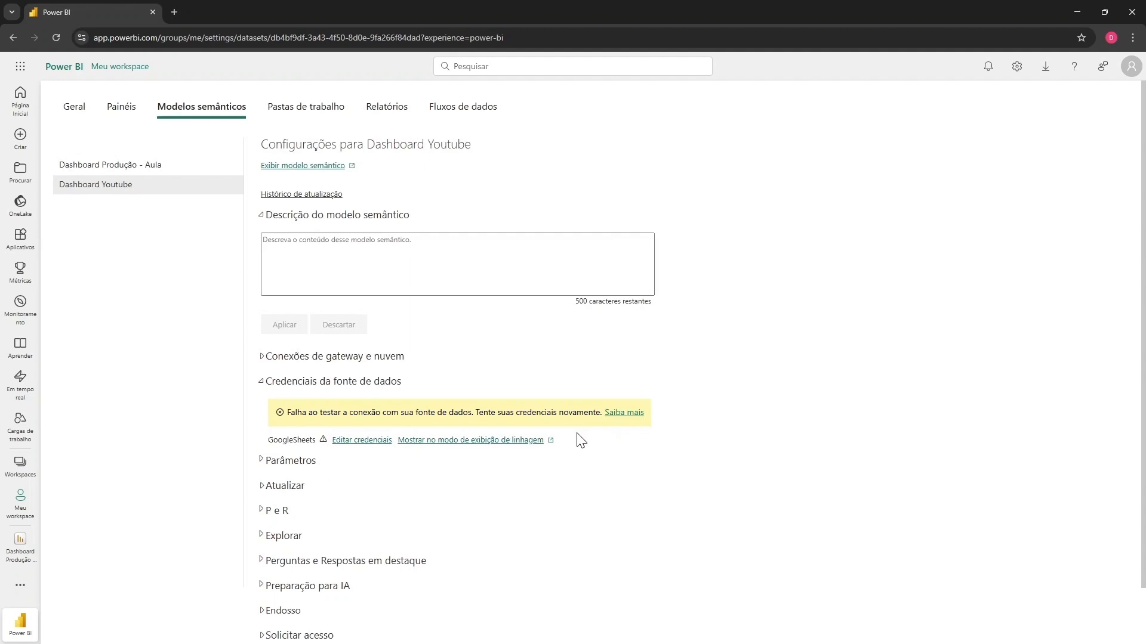
Step: Edit the GoogleSheets data source credentials with OAuth2 and privacy level None, and authorize access with the Google account
{"action": "left_click", "coordinate": [366, 442]}
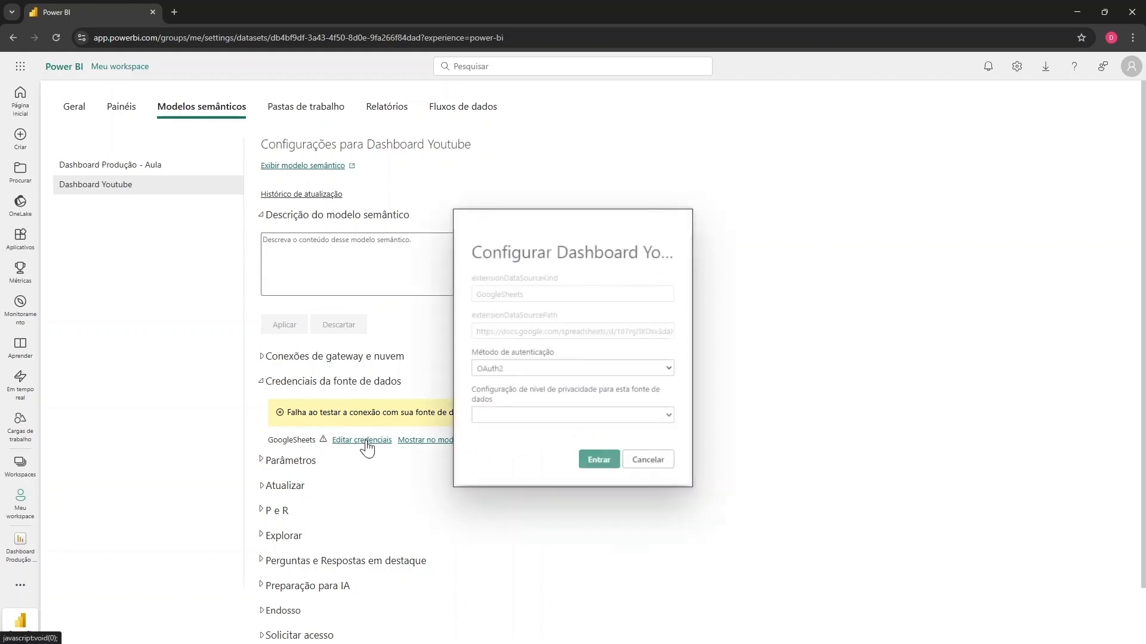
{"action": "left_click", "coordinate": [497, 418]}
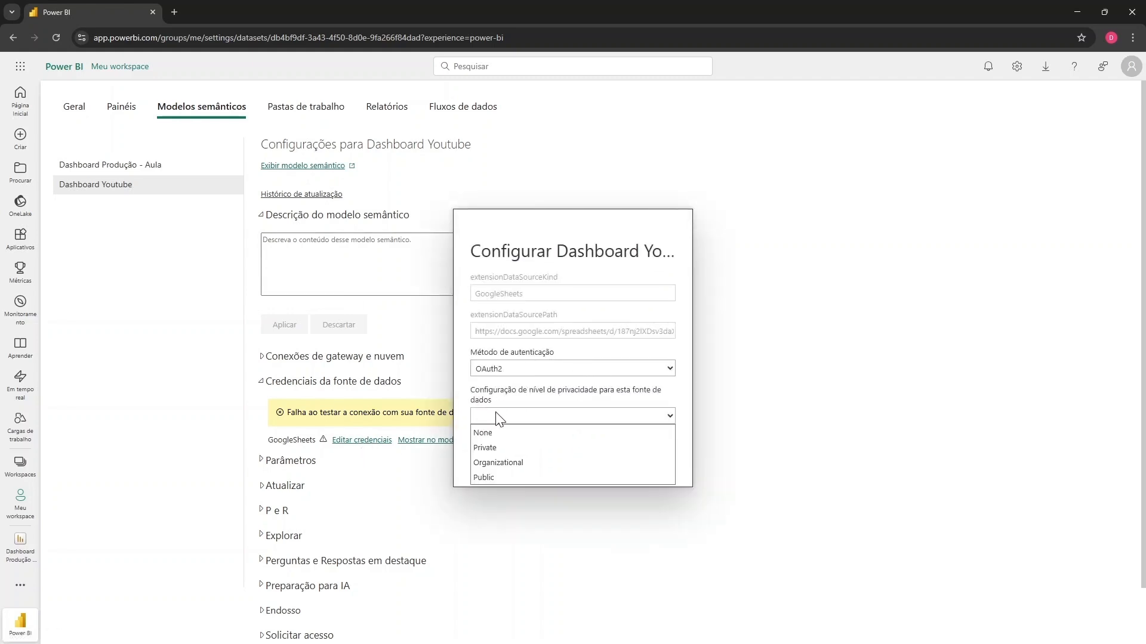
{"action": "left_click", "coordinate": [508, 431]}
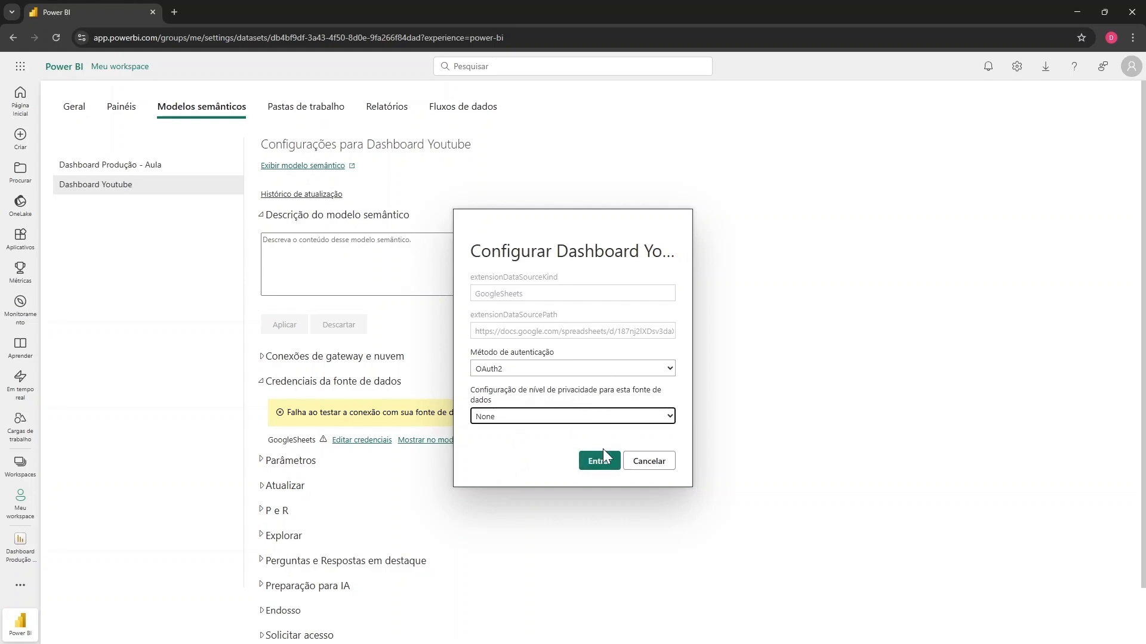
{"action": "left_click", "coordinate": [600, 468]}
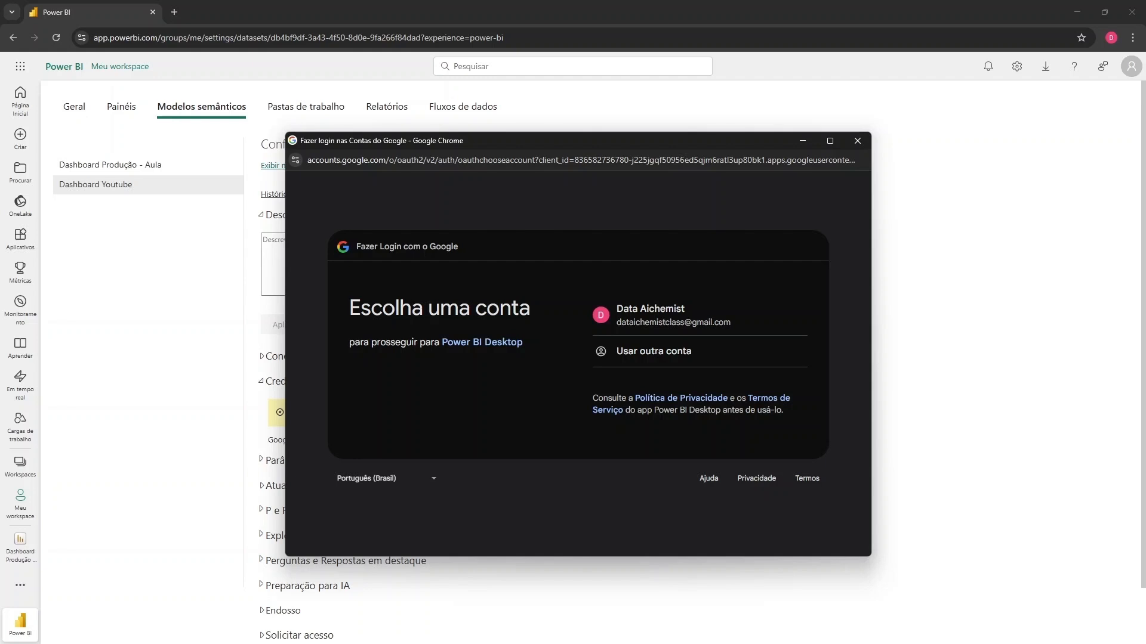
{"action": "left_click", "coordinate": [669, 322]}
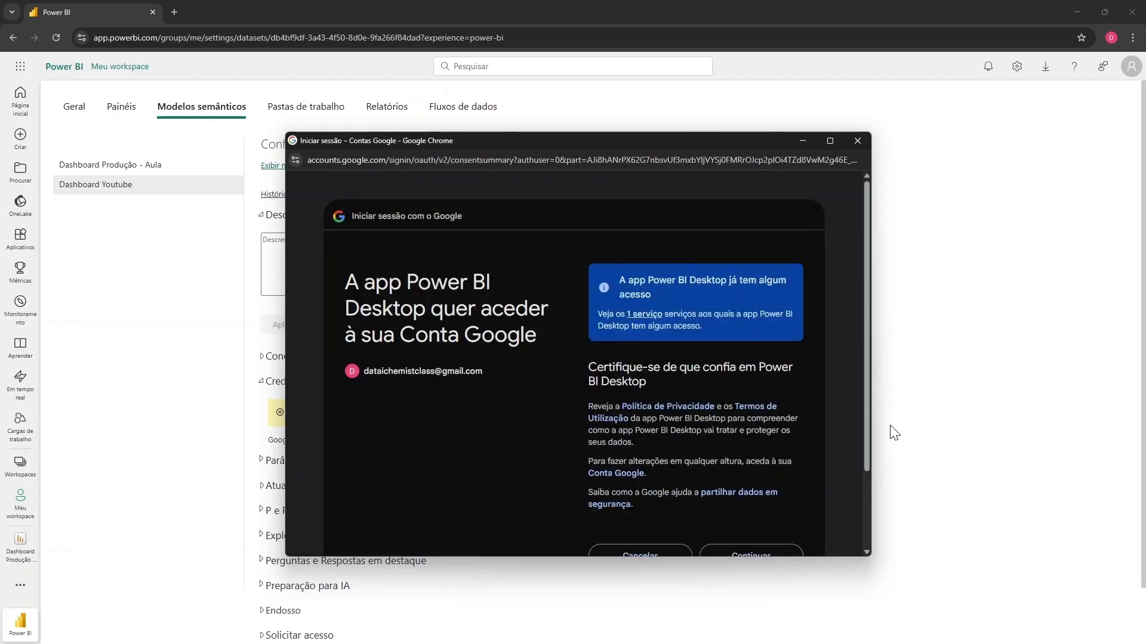
{"action": "scroll", "coordinate": [854, 371], "scroll_direction": "down", "scroll_amount": 1}
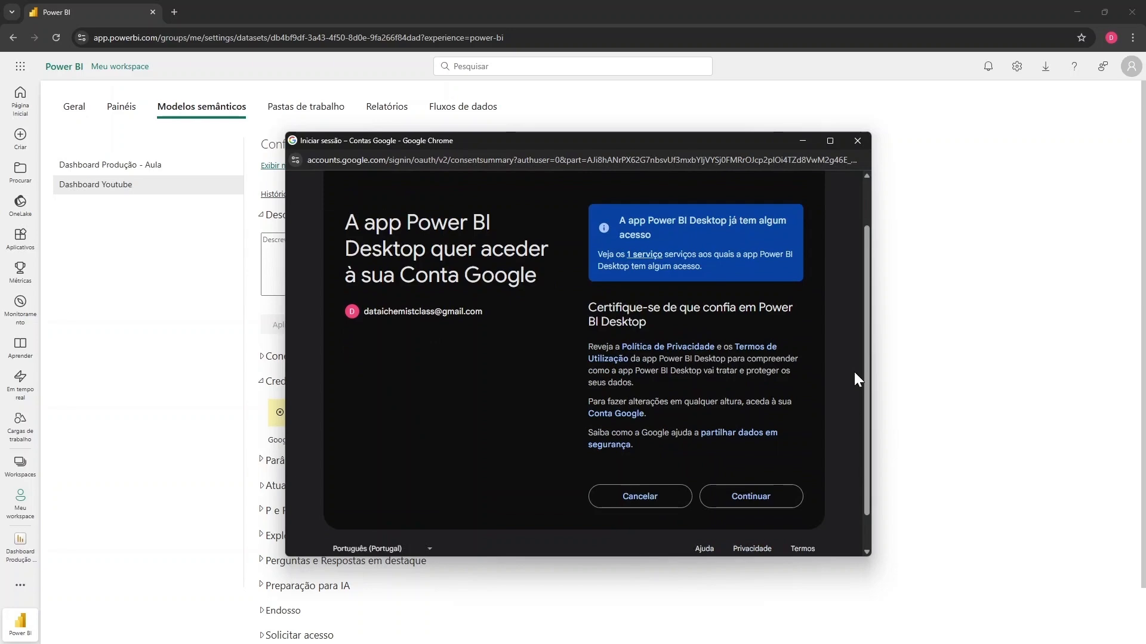
{"action": "left_click", "coordinate": [758, 503]}
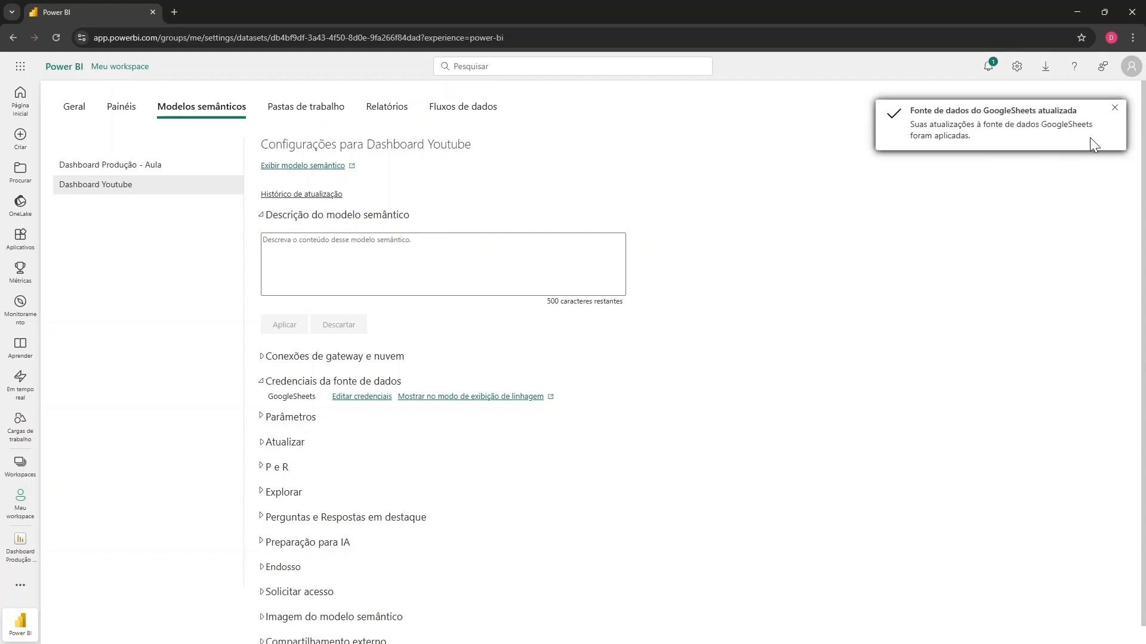
Step: Expand the semantic model's refresh settings and set the time zone to (UTC-03:00) Brasília
{"action": "left_click", "coordinate": [263, 450]}
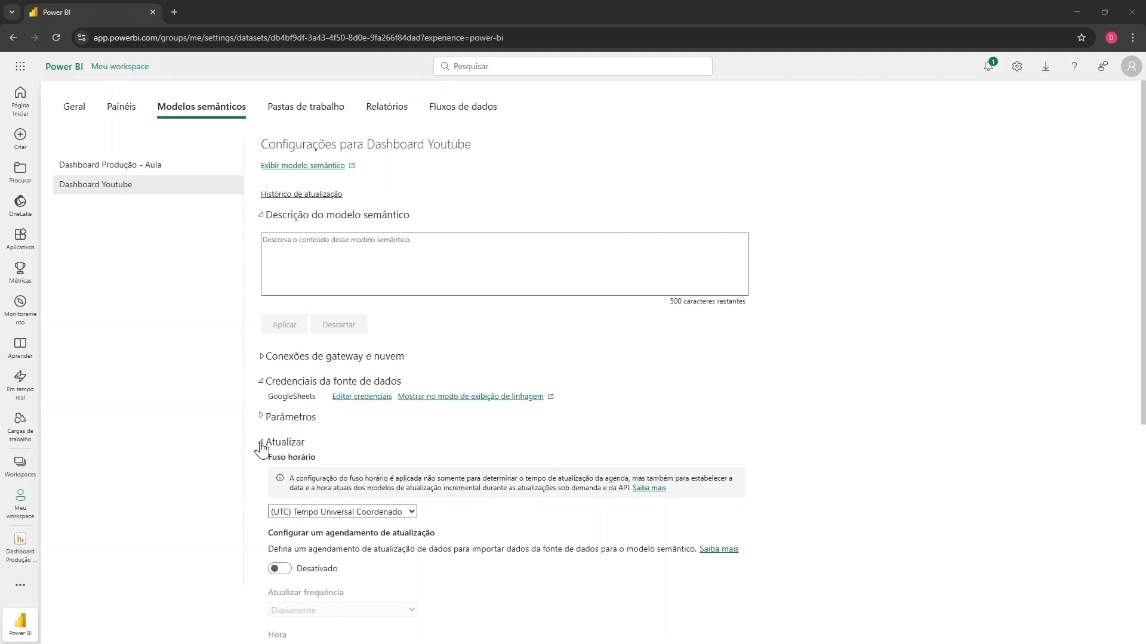
{"action": "left_click", "coordinate": [400, 513]}
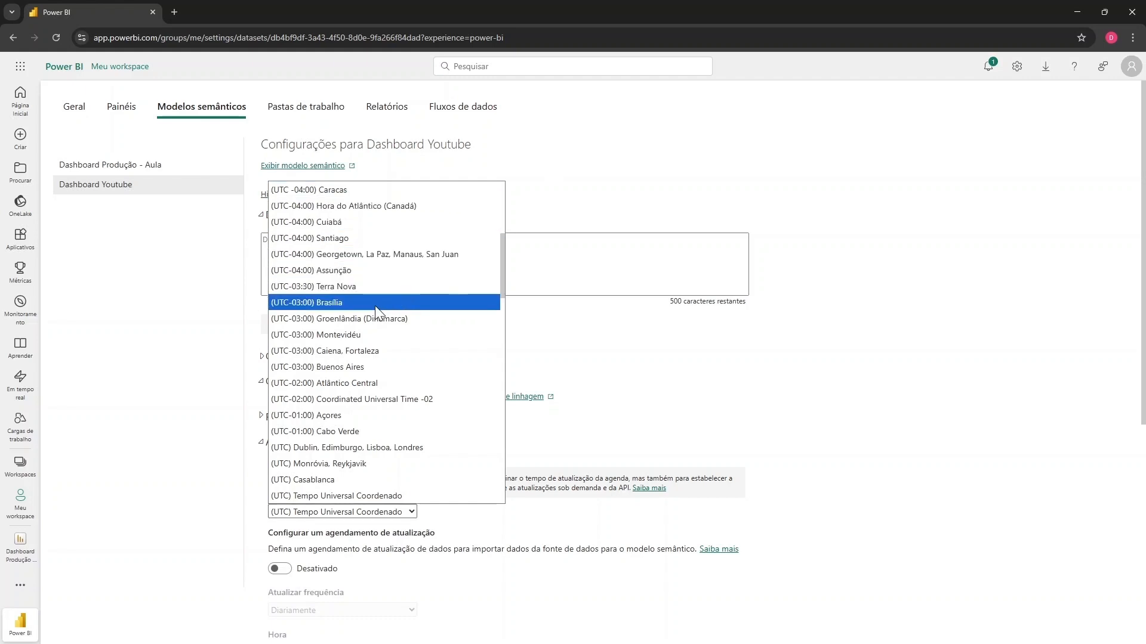
{"action": "left_click", "coordinate": [339, 303]}
Step: Enable the scheduled refresh and choose Diariamente as its frequency
{"action": "scroll", "coordinate": [420, 317], "scroll_direction": "down", "scroll_amount": 4}
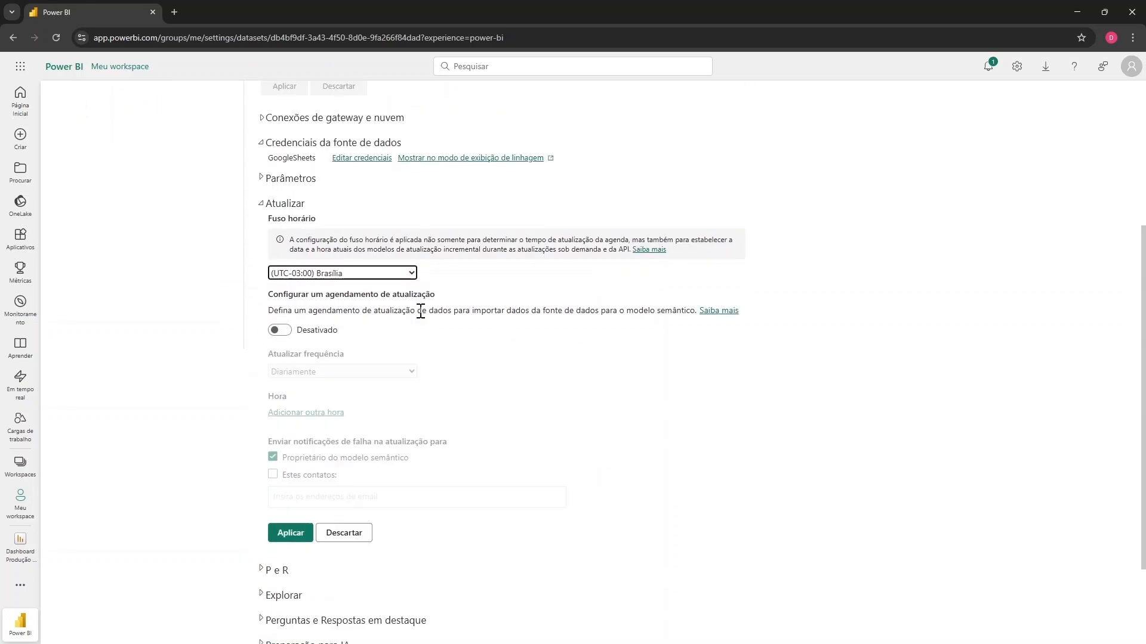
{"action": "scroll", "coordinate": [420, 317], "scroll_direction": "down", "scroll_amount": 2}
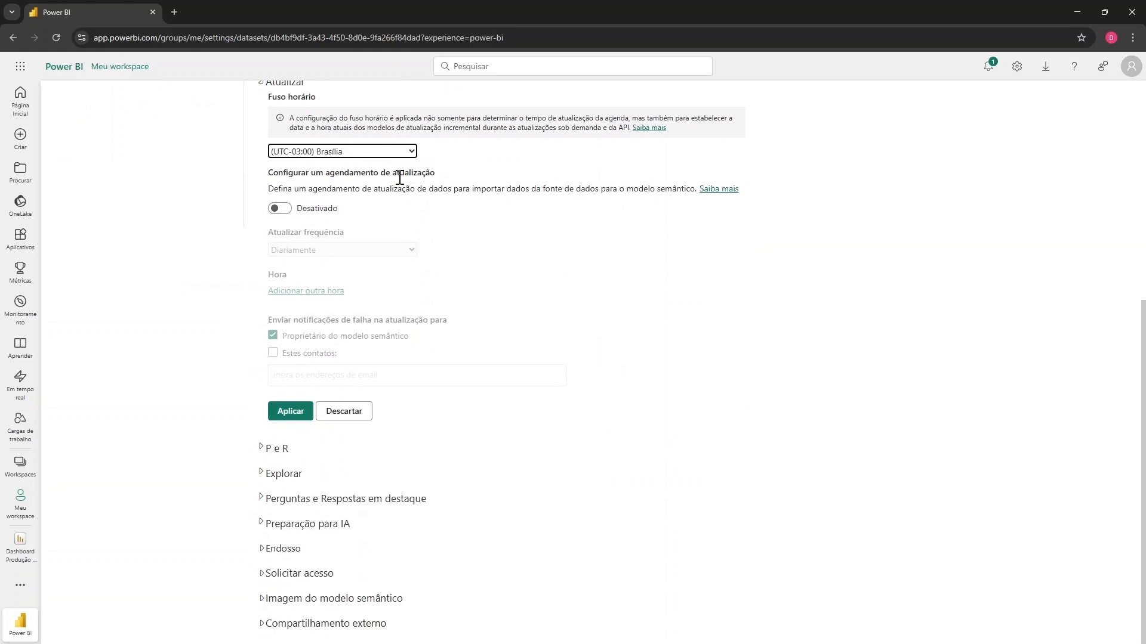
{"action": "left_click", "coordinate": [280, 209]}
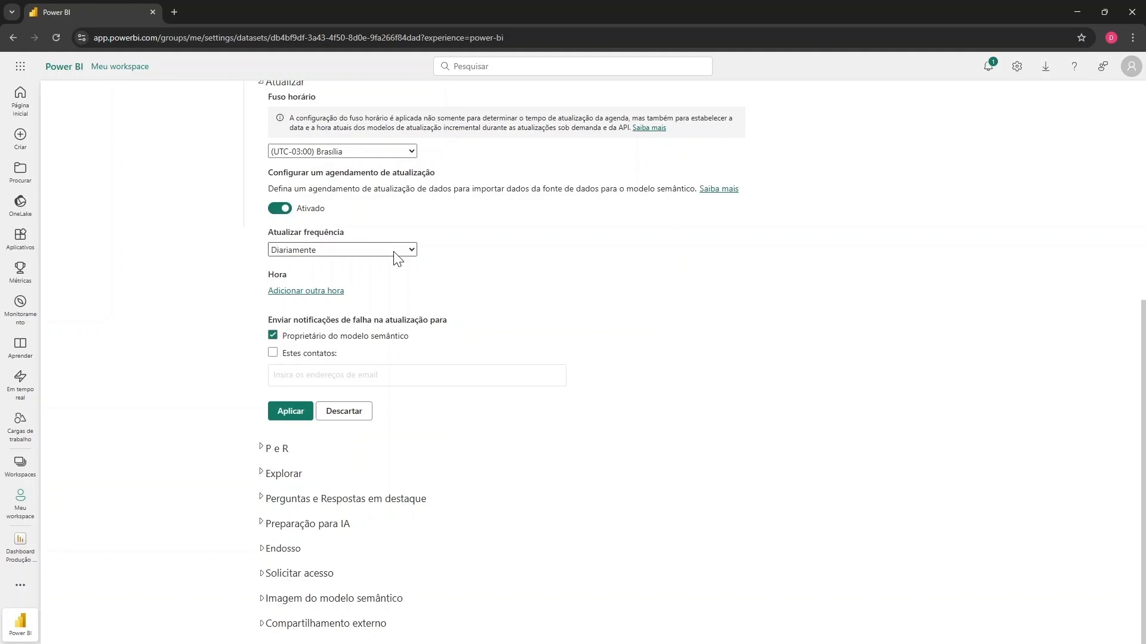
{"action": "left_click", "coordinate": [318, 250]}
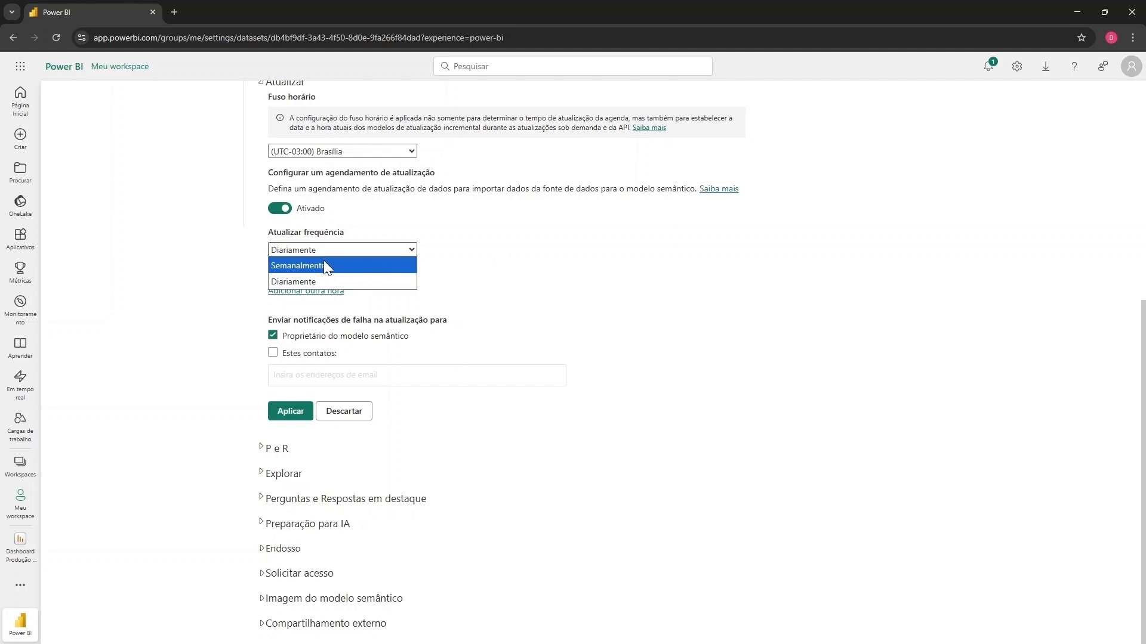
{"action": "left_click", "coordinate": [302, 281]}
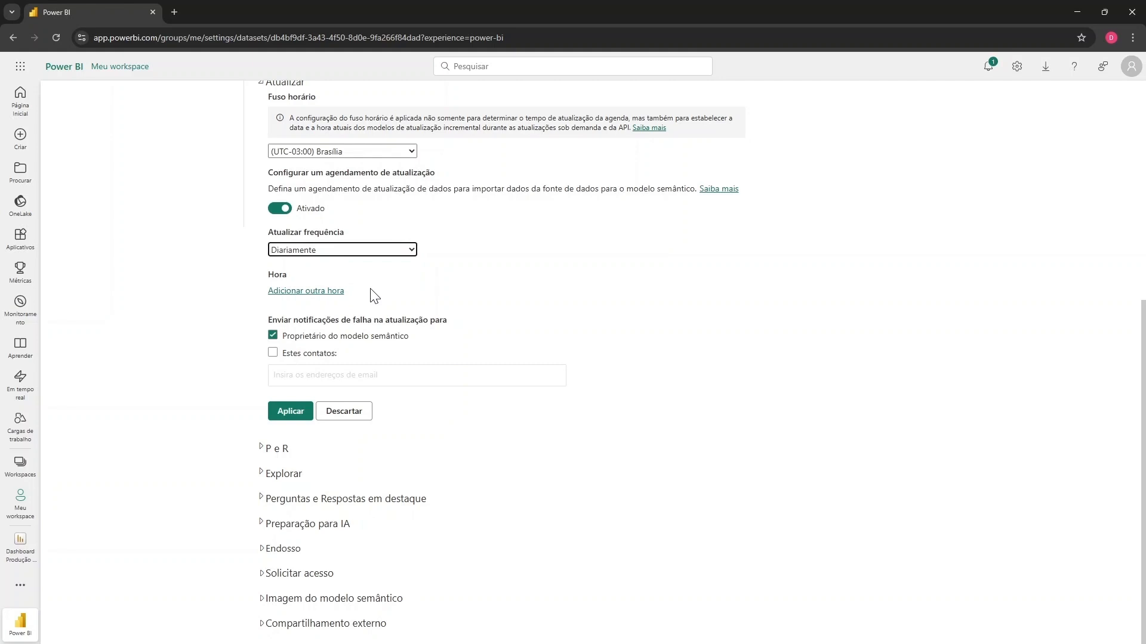
Step: Add a refresh time to the schedule and set it to 8:00 AM
{"action": "left_click", "coordinate": [332, 292]}
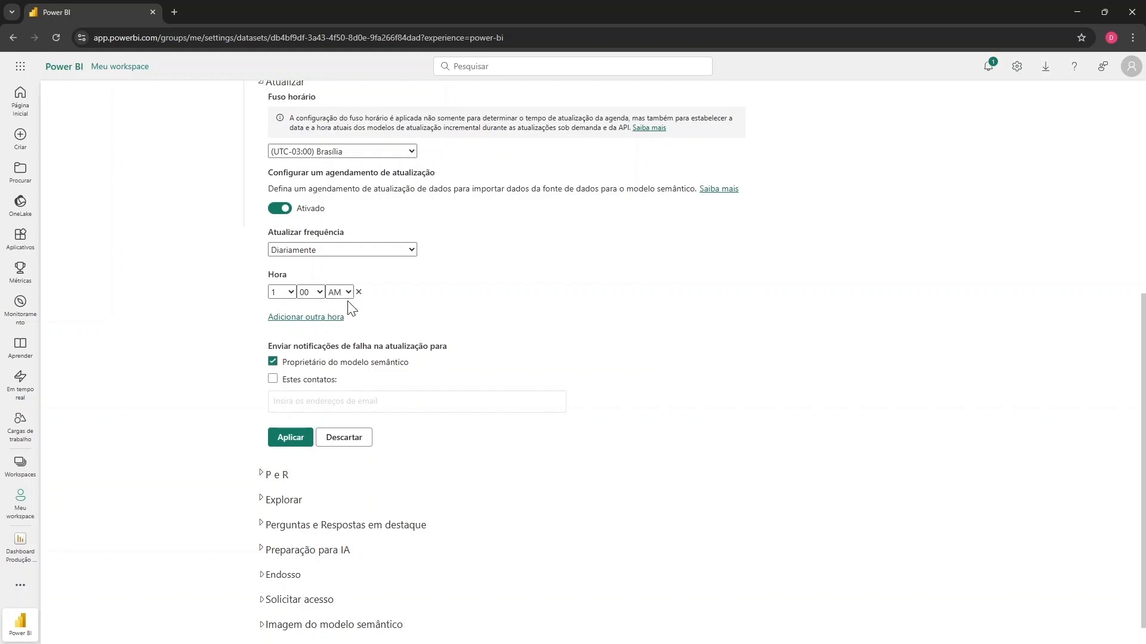
{"action": "left_click", "coordinate": [291, 292]}
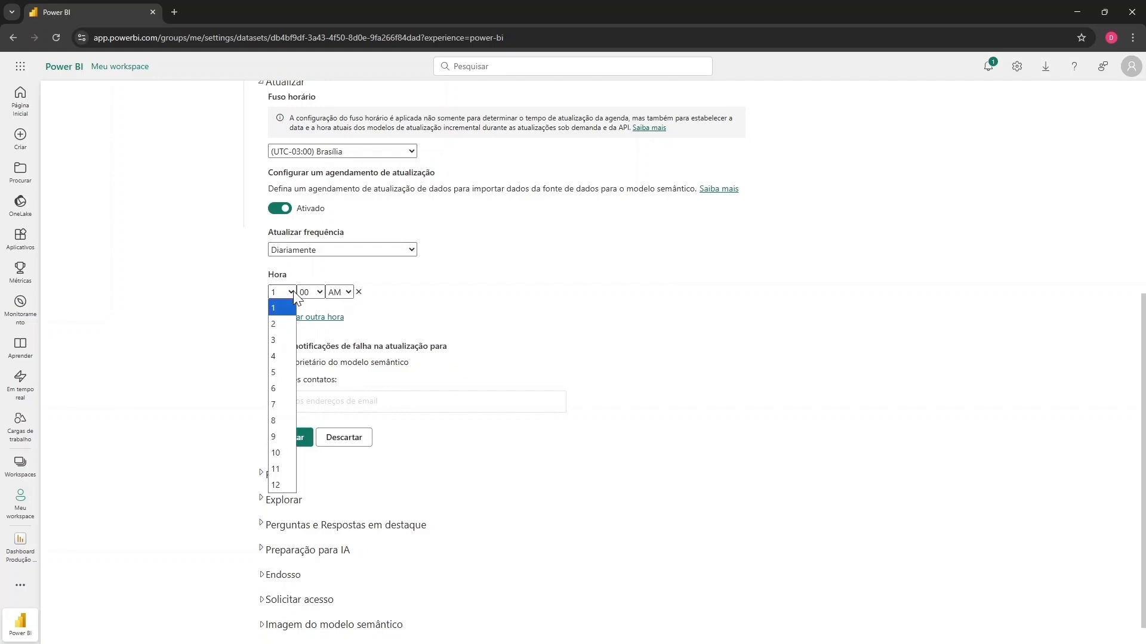
{"action": "left_click", "coordinate": [289, 420]}
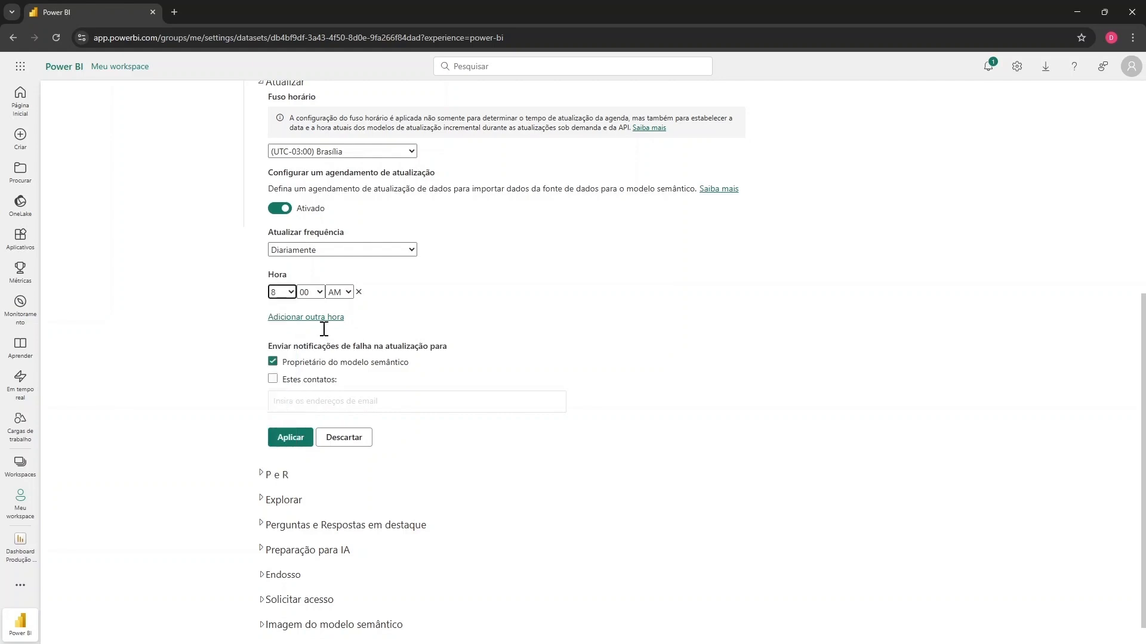
Step: Add two more refresh times to the schedule, set to 10:00 AM and 12:00 AM
{"action": "left_click", "coordinate": [331, 322]}
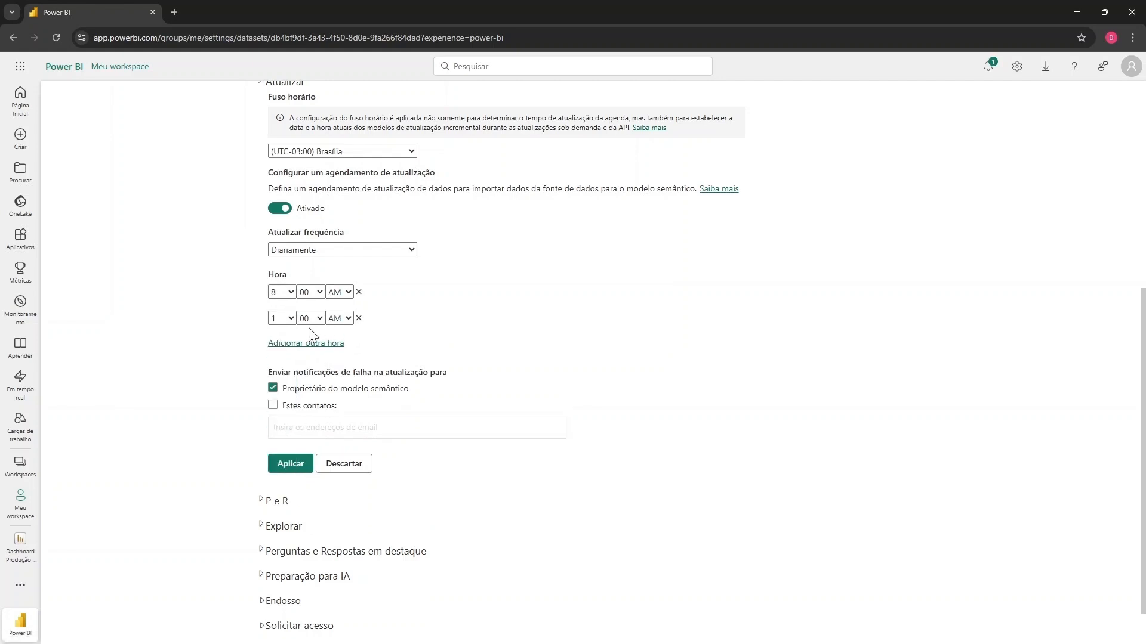
{"action": "left_click", "coordinate": [286, 318]}
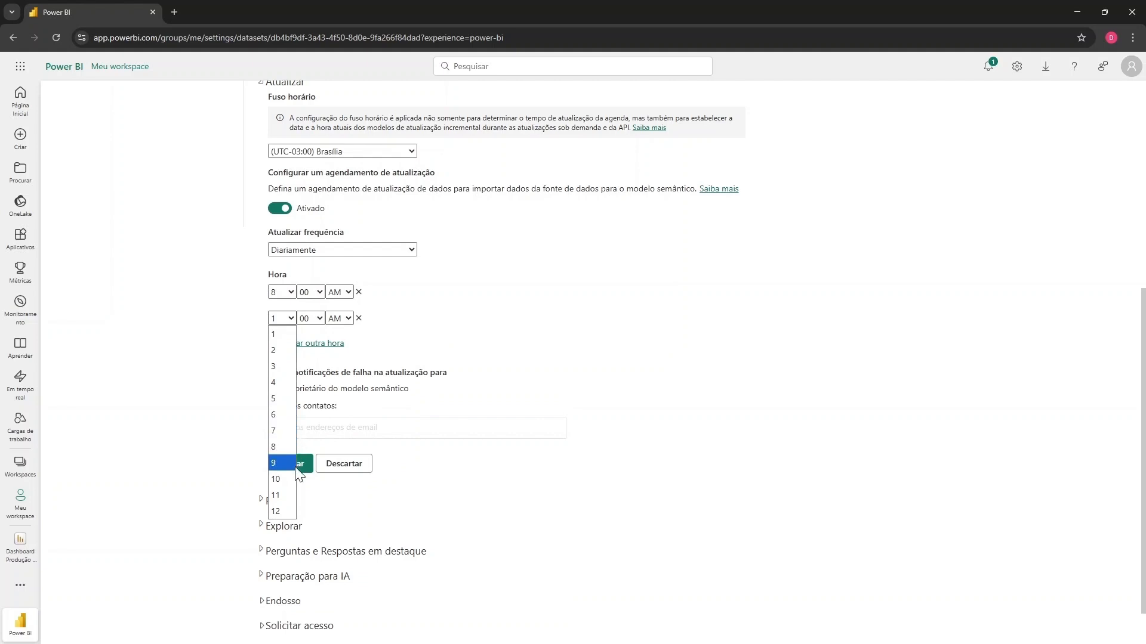
{"action": "left_click", "coordinate": [286, 479]}
{"action": "left_click", "coordinate": [313, 344]}
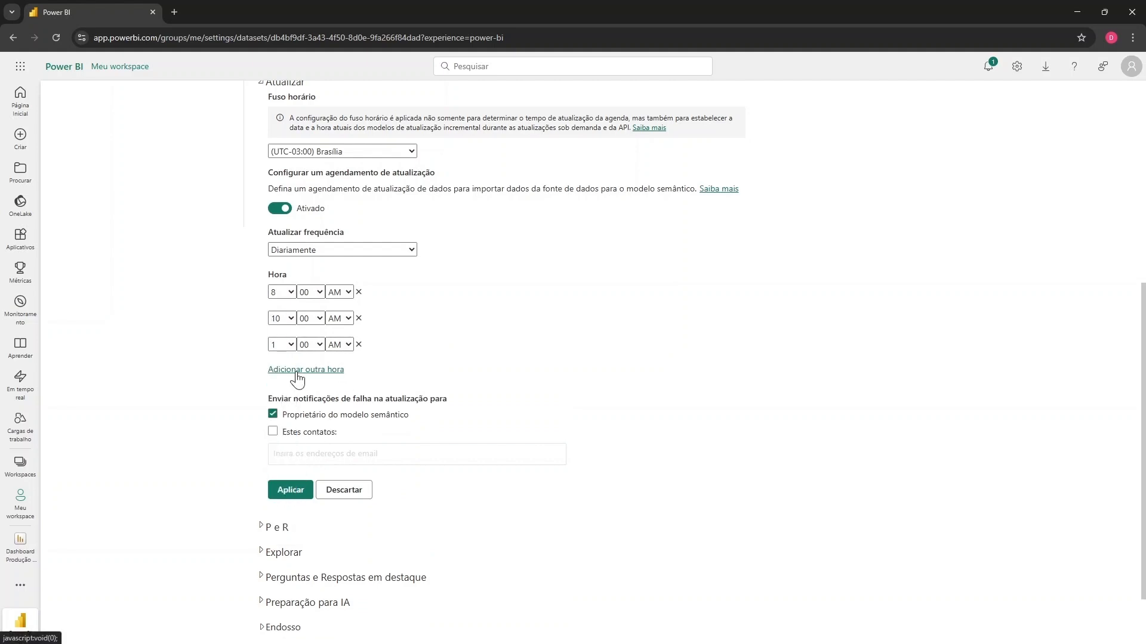
{"action": "left_click", "coordinate": [288, 342]}
{"action": "left_click", "coordinate": [278, 538]}
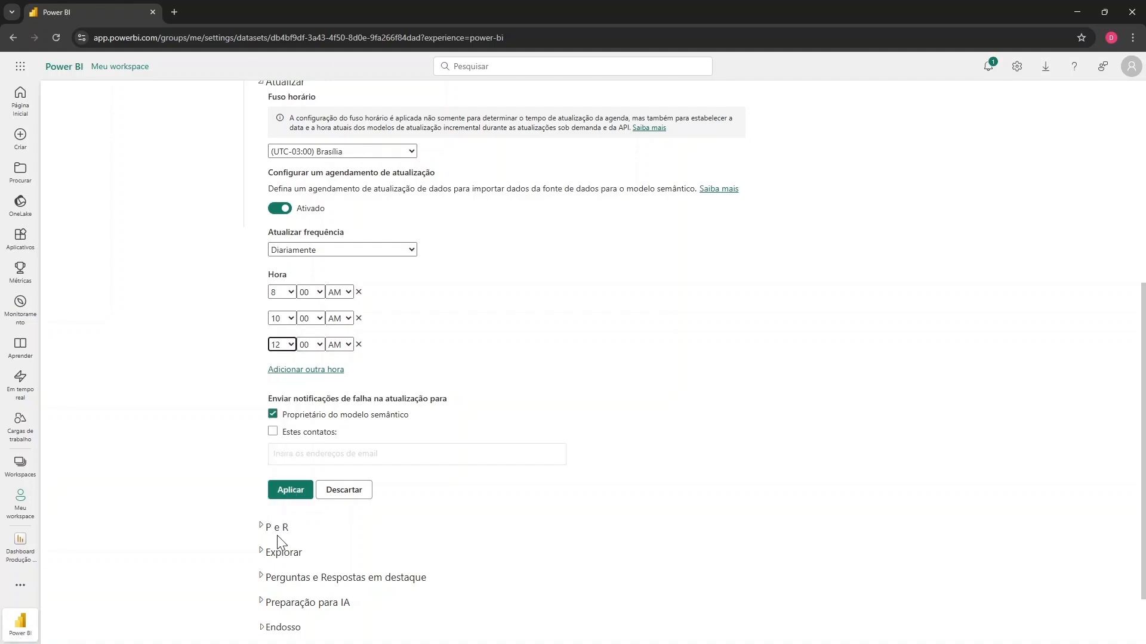
Step: Add three further refresh times to the schedule and switch each of them to PM
{"action": "left_click", "coordinate": [323, 372]}
{"action": "left_click", "coordinate": [328, 397]}
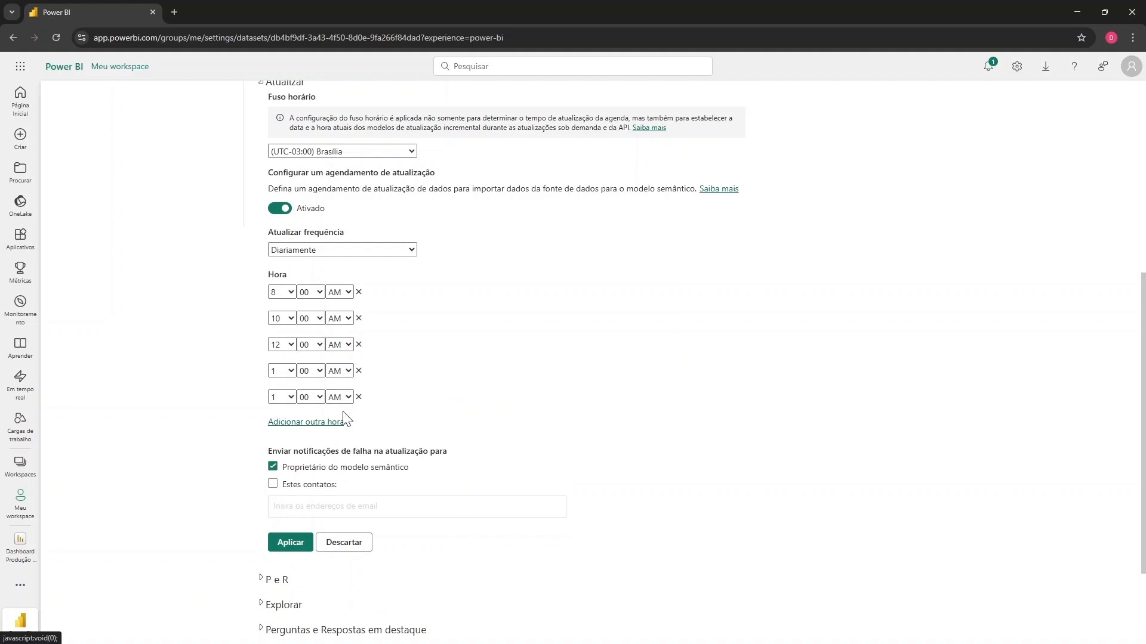
{"action": "left_click", "coordinate": [327, 423]}
{"action": "left_click", "coordinate": [340, 371]}
{"action": "left_click", "coordinate": [335, 402]}
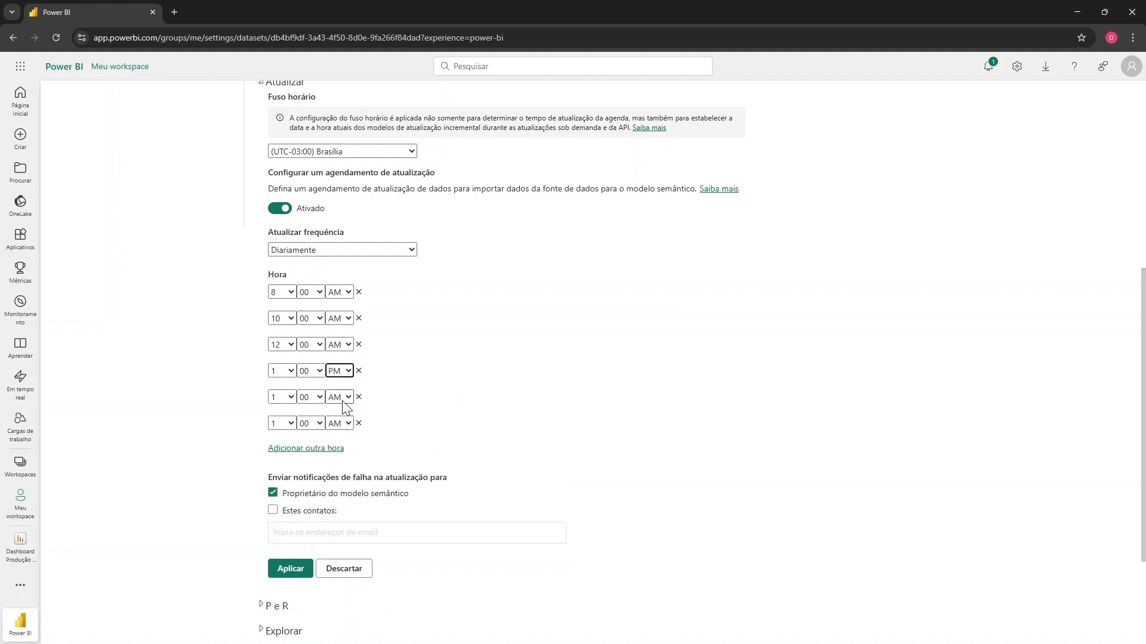
{"action": "left_click", "coordinate": [340, 396]}
{"action": "left_click", "coordinate": [342, 425]}
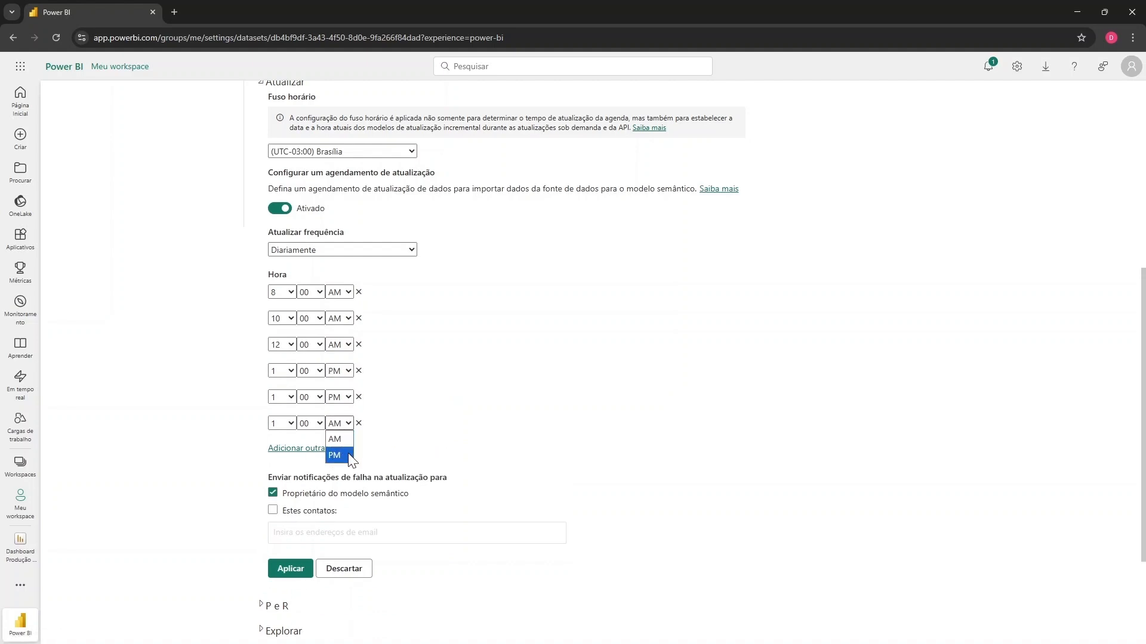
{"action": "left_click", "coordinate": [335, 455]}
Step: Set the hours of the three PM refresh times to 6, 10 and 12
{"action": "left_click", "coordinate": [291, 372]}
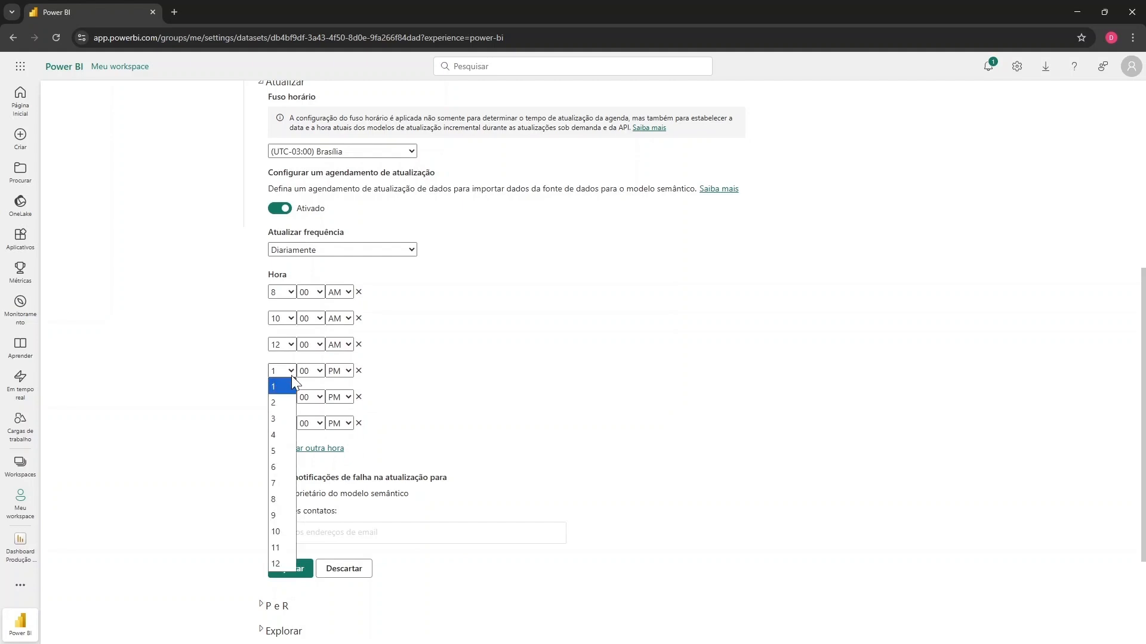
{"action": "left_click", "coordinate": [285, 467]}
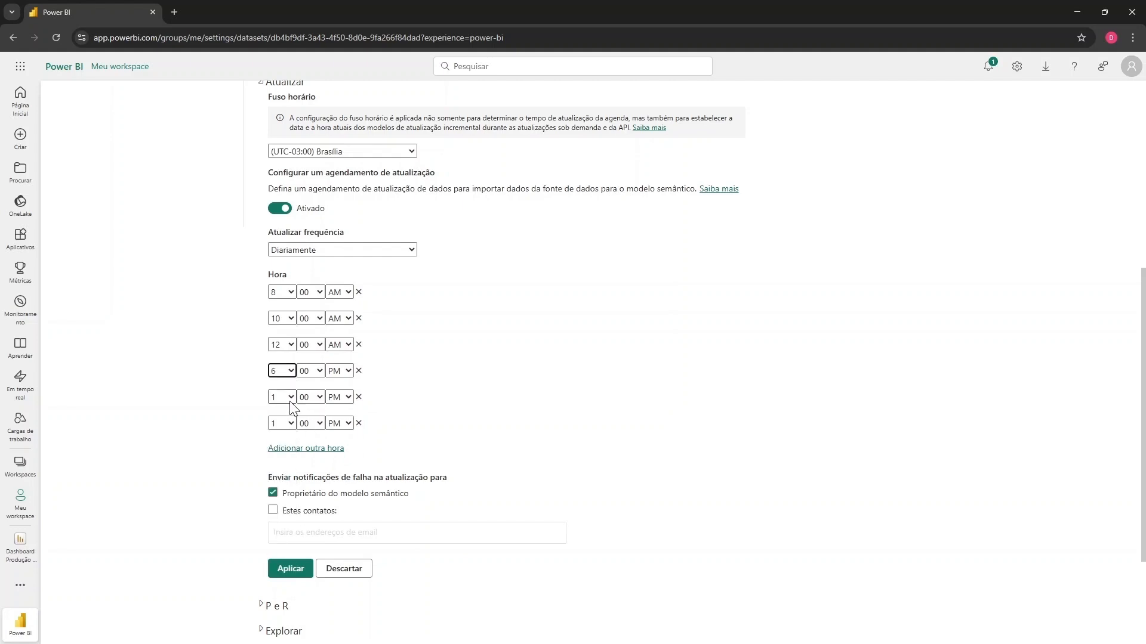
{"action": "left_click", "coordinate": [286, 398]}
{"action": "left_click", "coordinate": [291, 555]}
{"action": "left_click", "coordinate": [287, 425]}
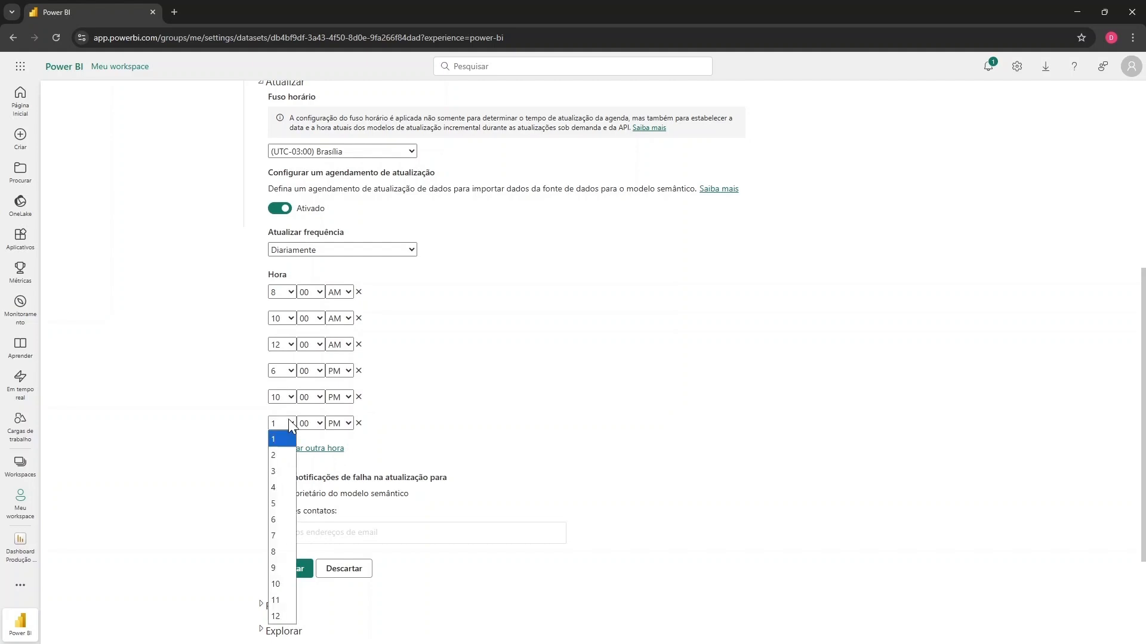
{"action": "left_click", "coordinate": [287, 618]}
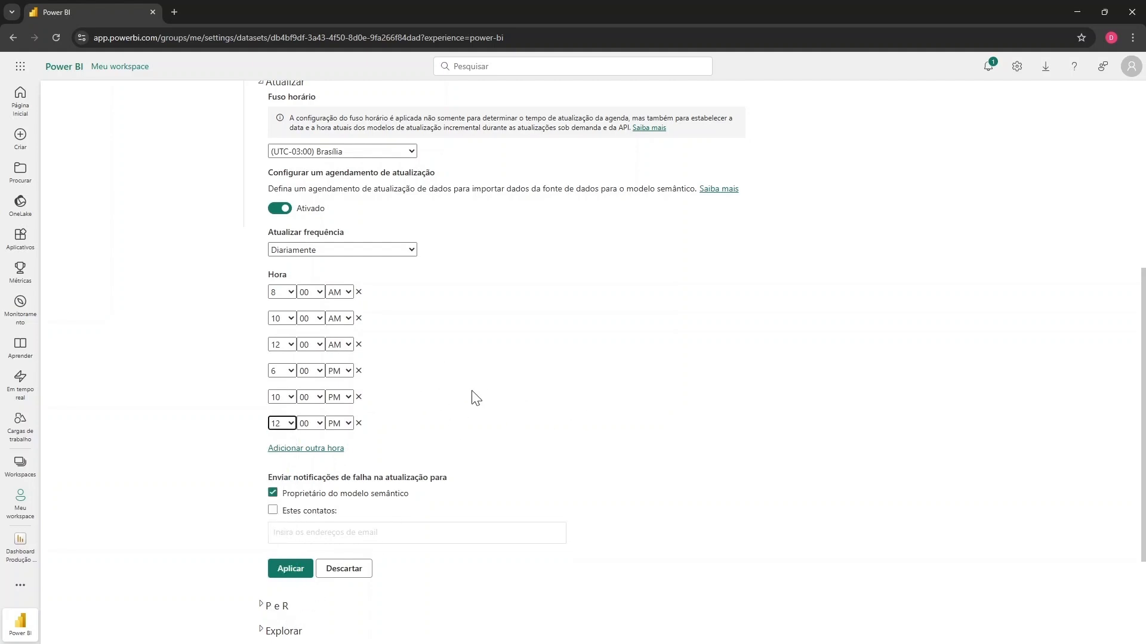
{"action": "left_click", "coordinate": [439, 394]}
{"action": "left_click", "coordinate": [277, 495]}
{"action": "left_click", "coordinate": [273, 510]}
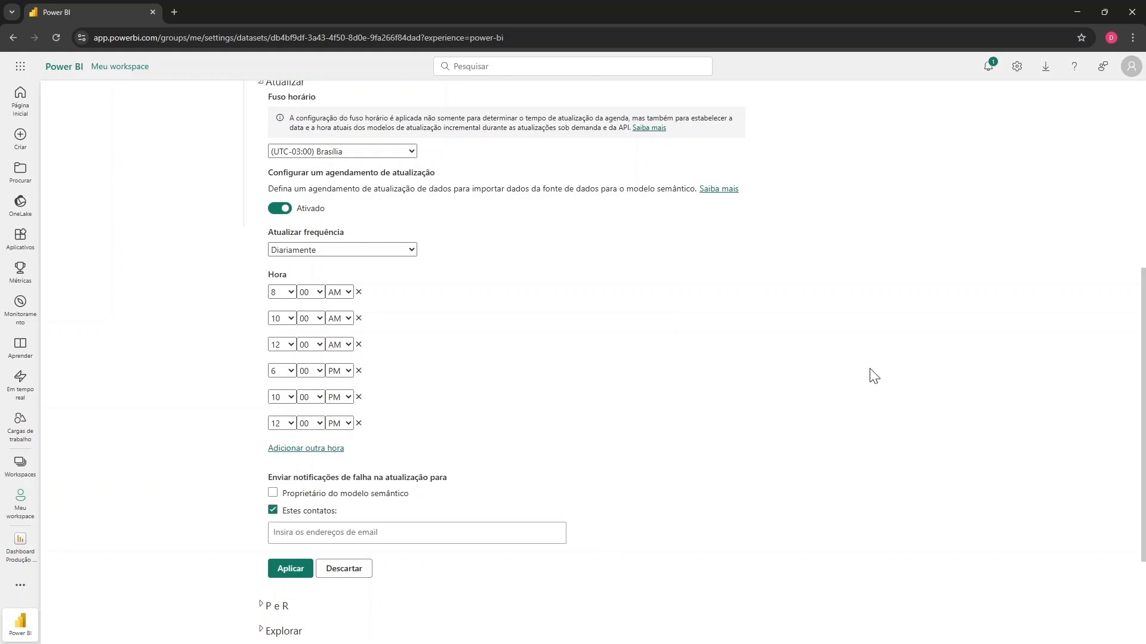
{"action": "left_click", "coordinate": [274, 511]}
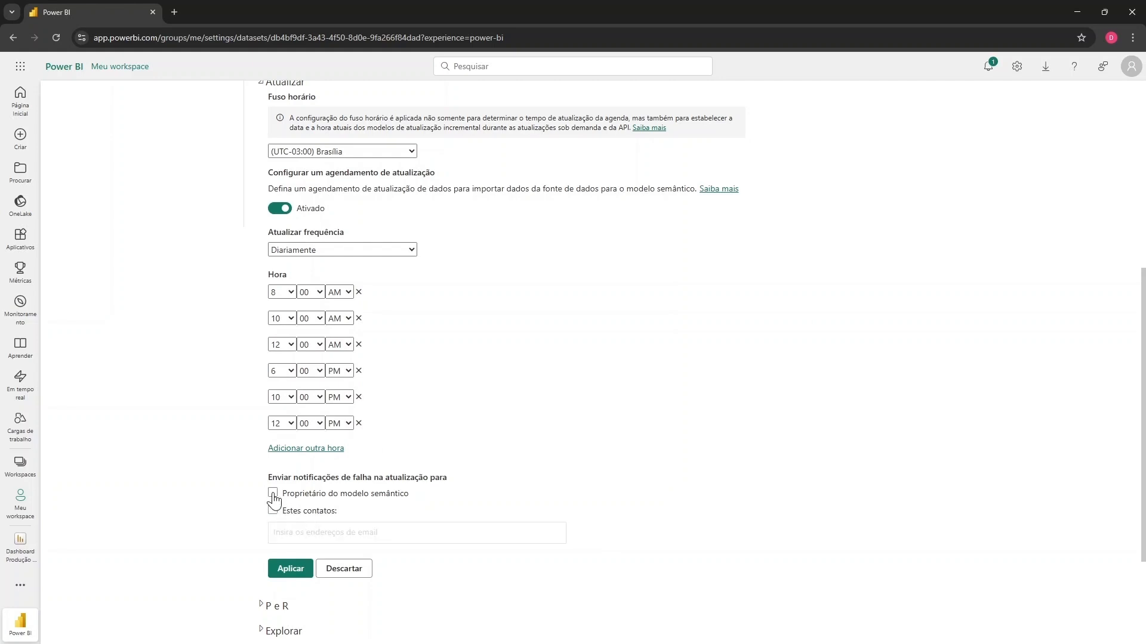
{"action": "left_click", "coordinate": [273, 494]}
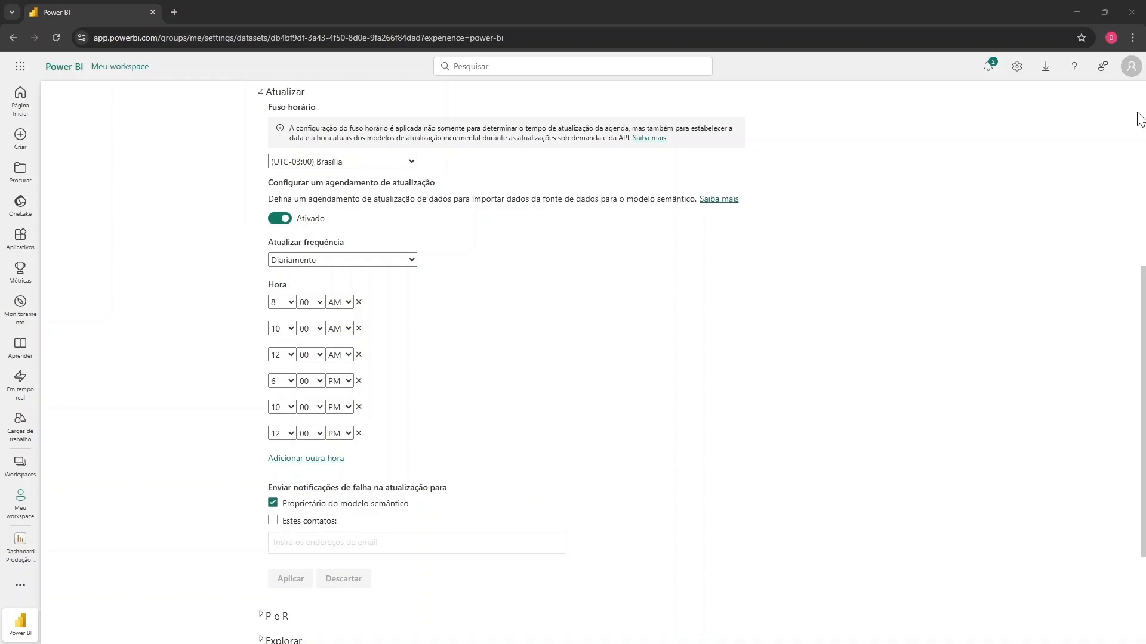
Step: Find the tenant setting Publicar na Web in the Portal de administração by filtering for "publicar", and examine its options
{"action": "left_click", "coordinate": [1018, 68]}
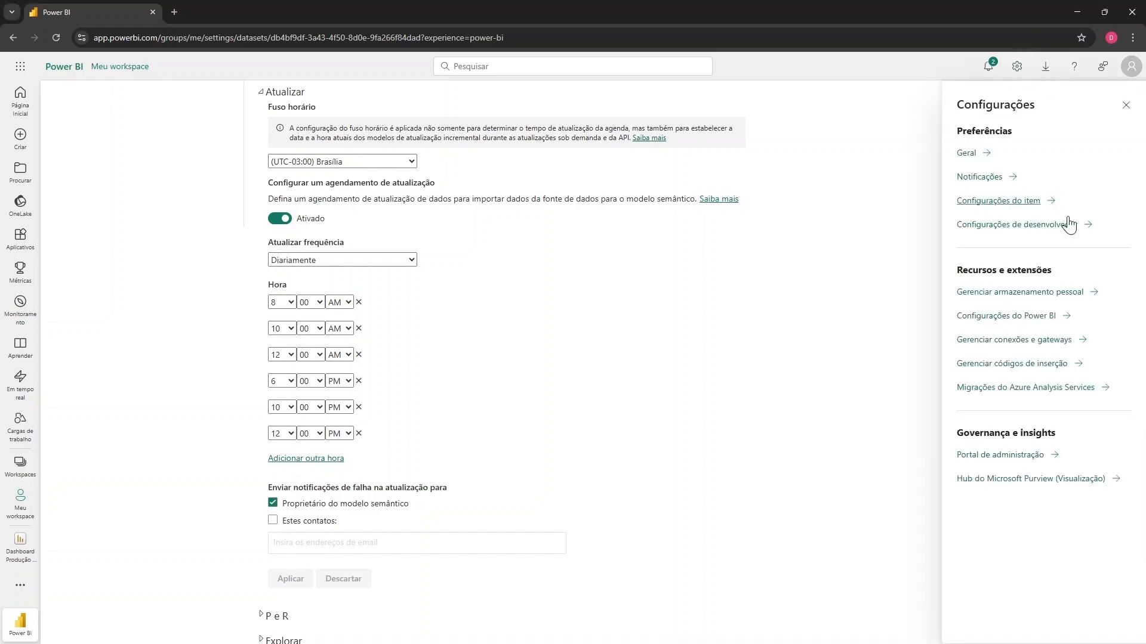
{"action": "left_click", "coordinate": [1003, 457]}
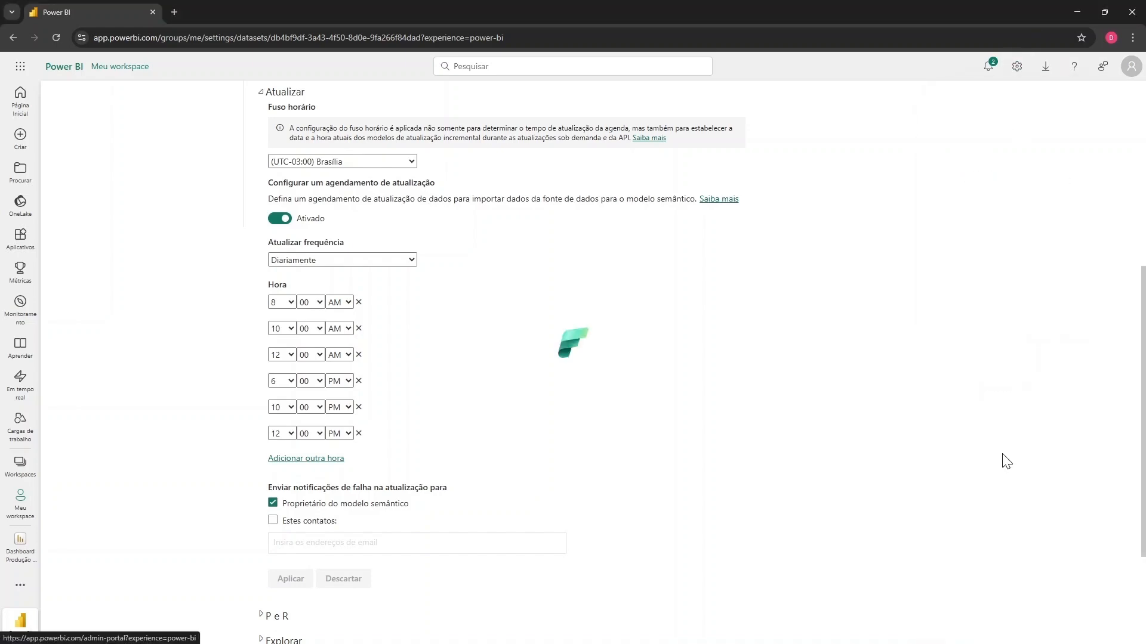
{"action": "left_click", "coordinate": [998, 145]}
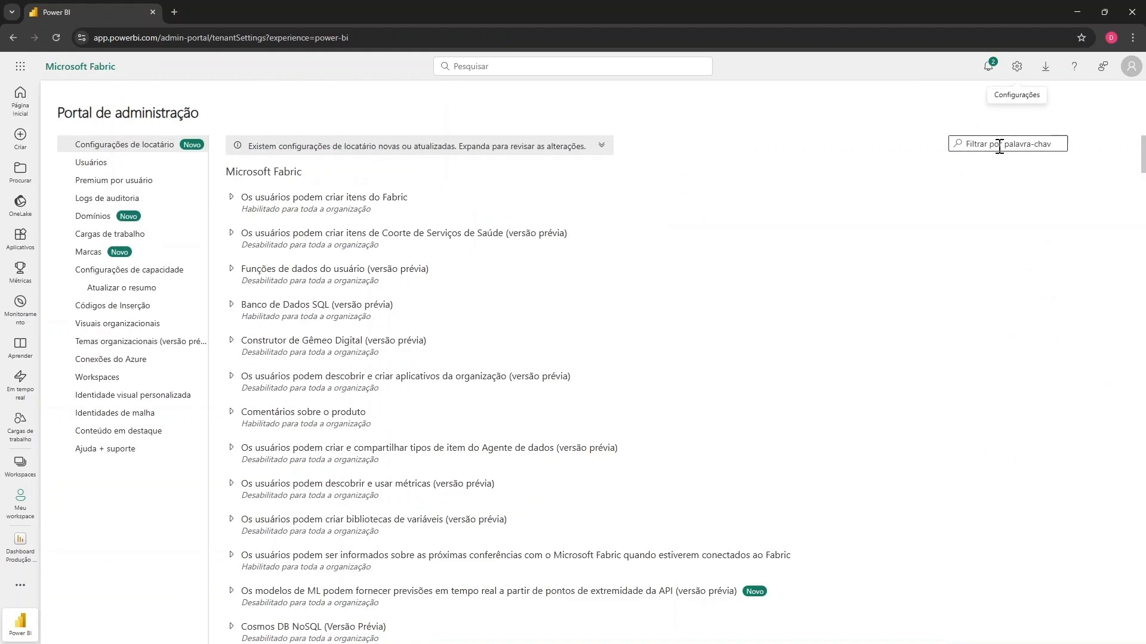
{"action": "type", "text": "pubç"}
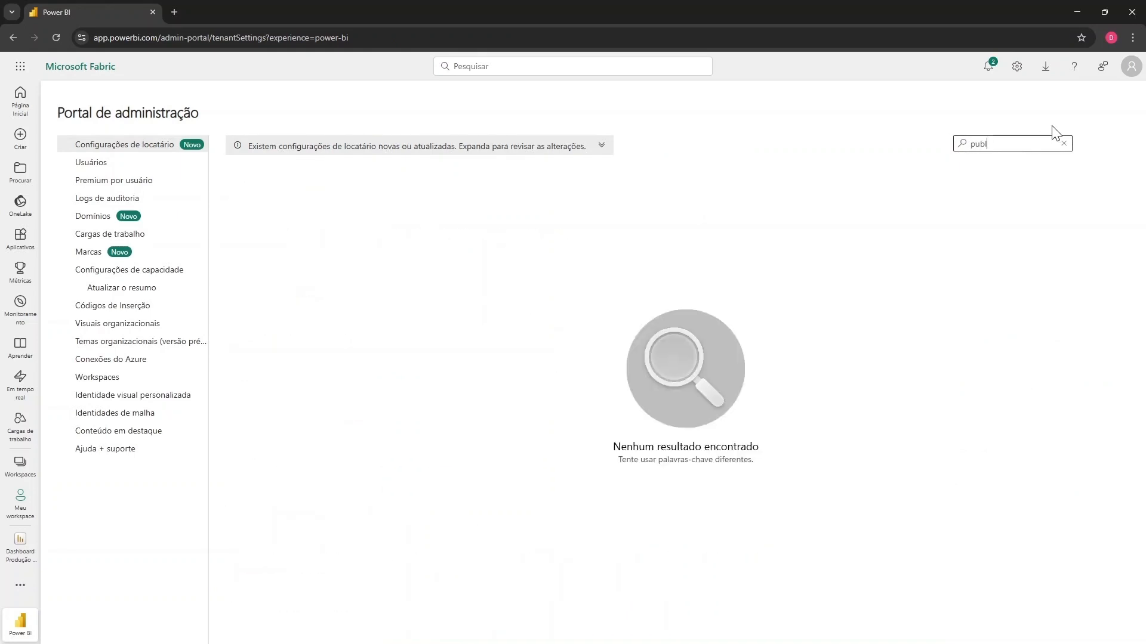
{"action": "type", "text": "icar"}
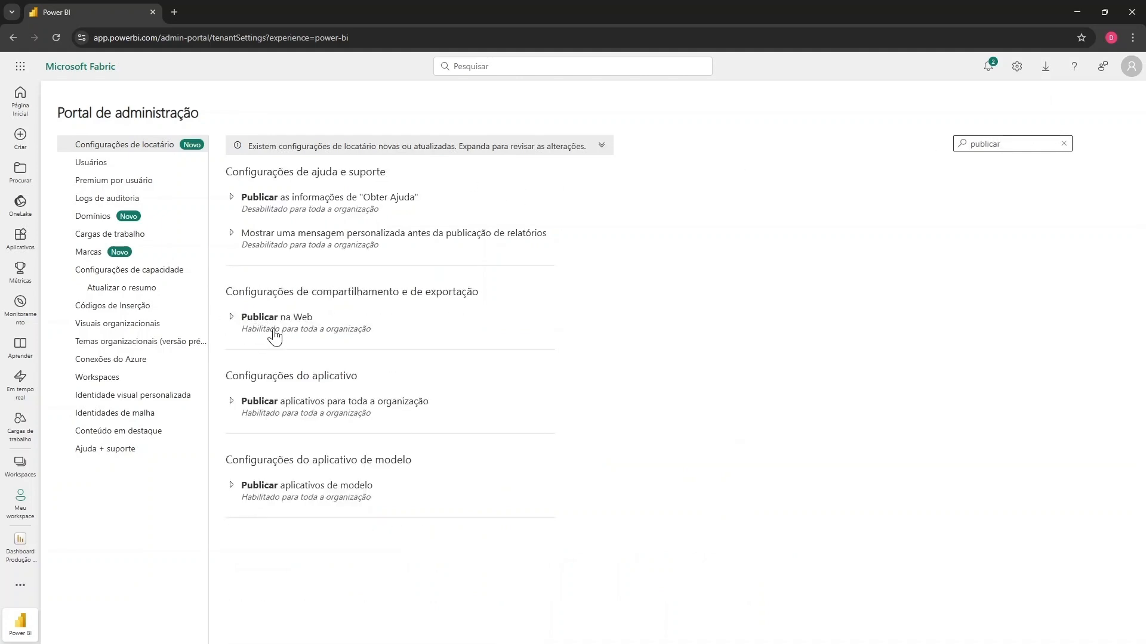
{"action": "left_click", "coordinate": [231, 317]}
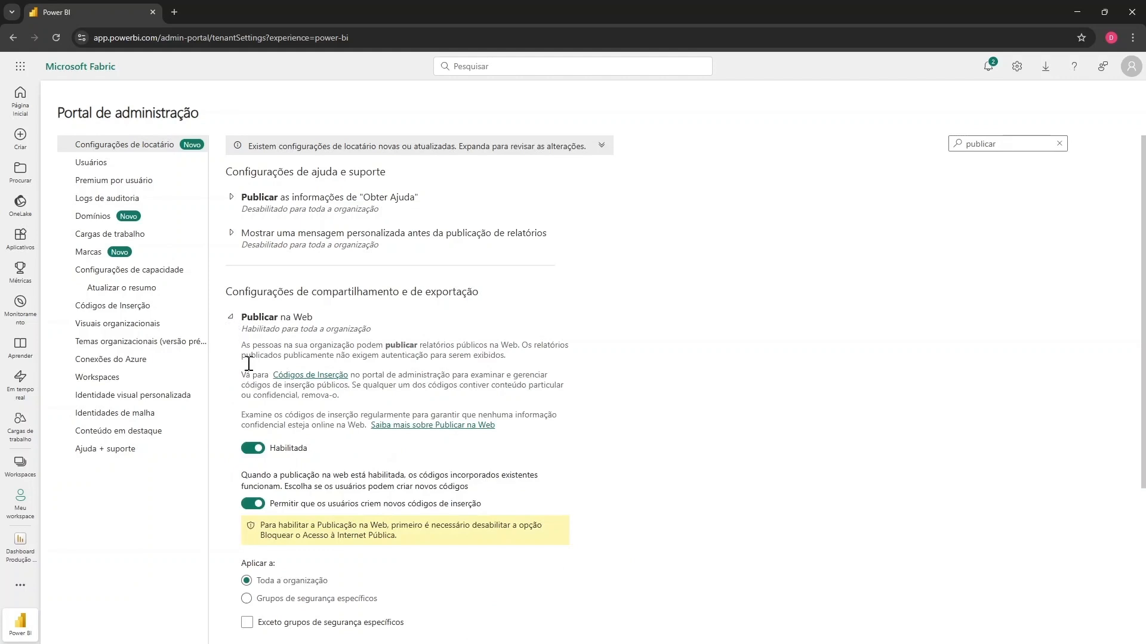
{"action": "scroll", "coordinate": [249, 363], "scroll_direction": "down", "scroll_amount": 1}
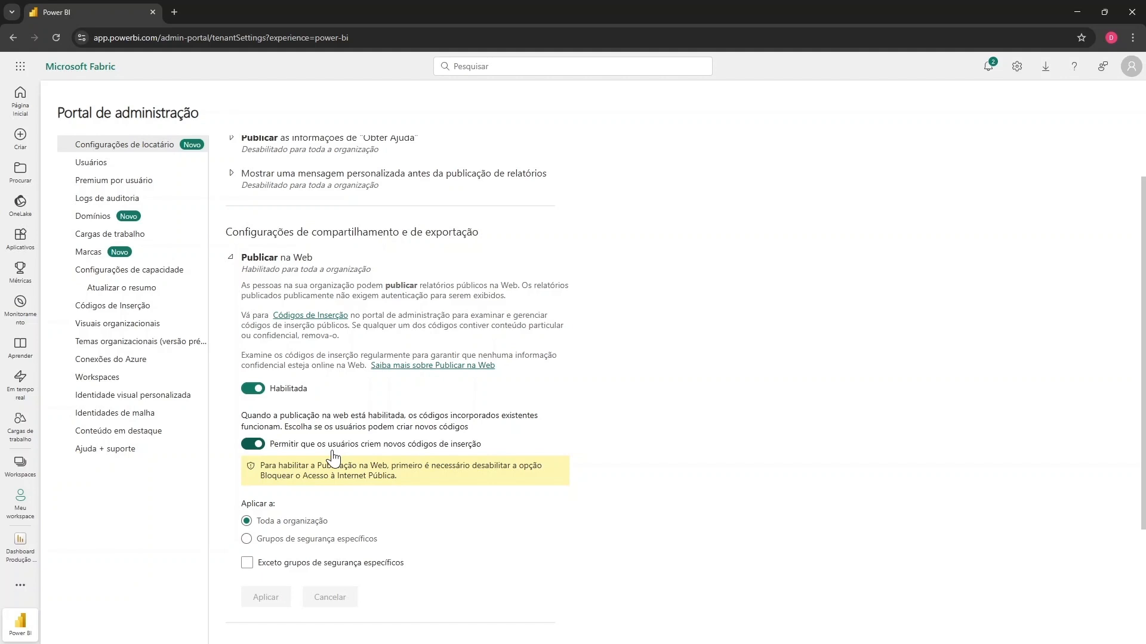
Step: Open the Dashboard Youtube report from Meu workspace and publish it with Publicar na Web (público)
{"action": "left_click", "coordinate": [27, 507]}
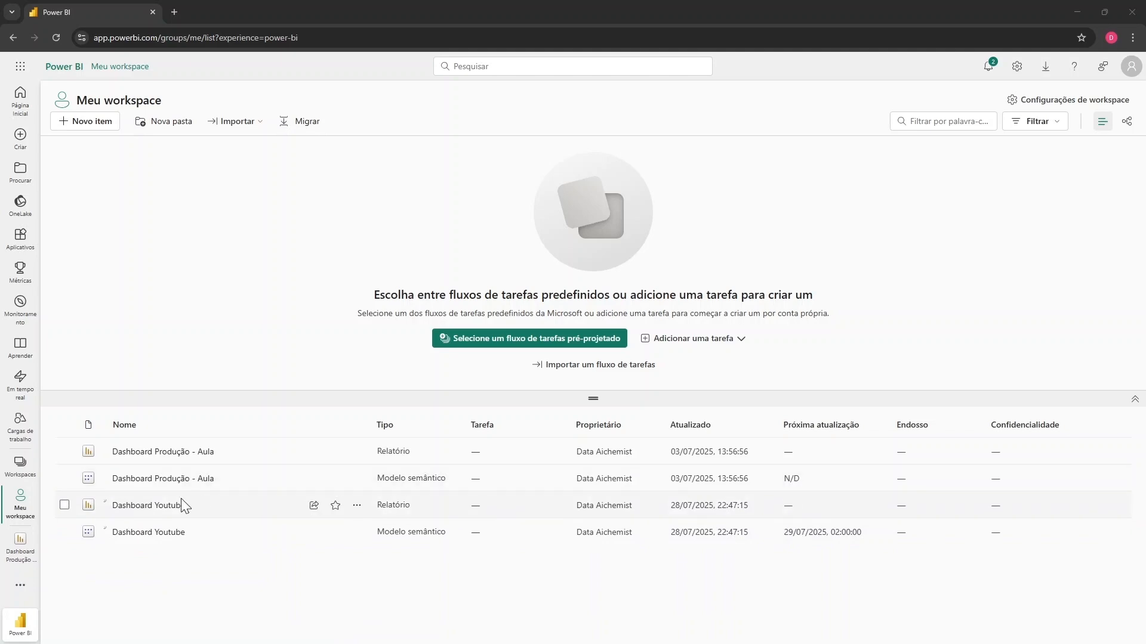
{"action": "left_click", "coordinate": [150, 506]}
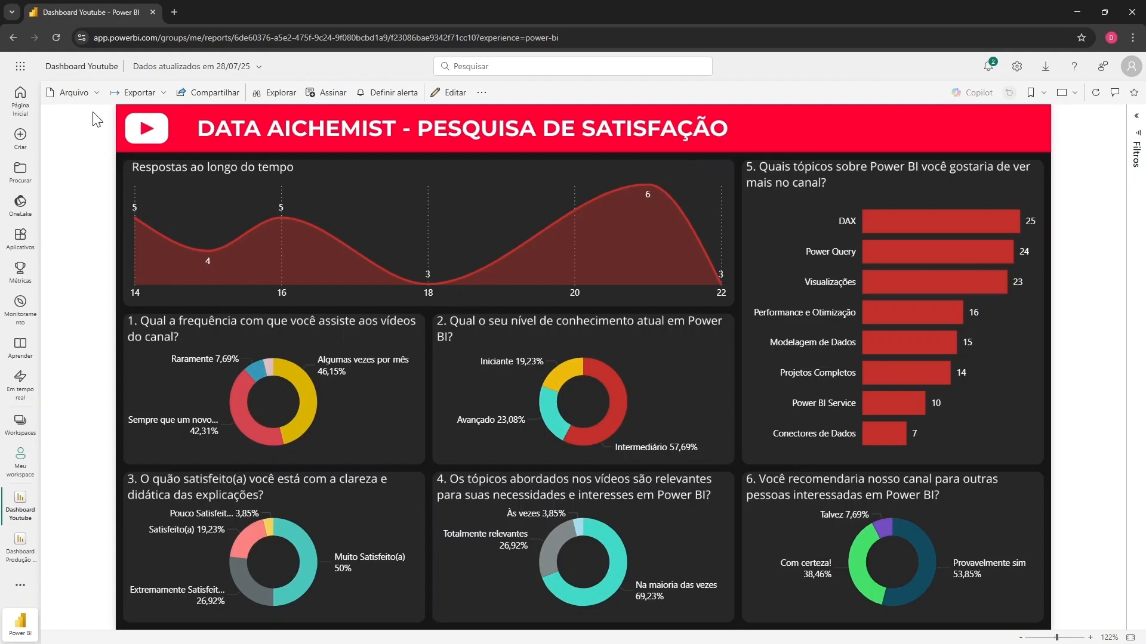
{"action": "left_click", "coordinate": [96, 95]}
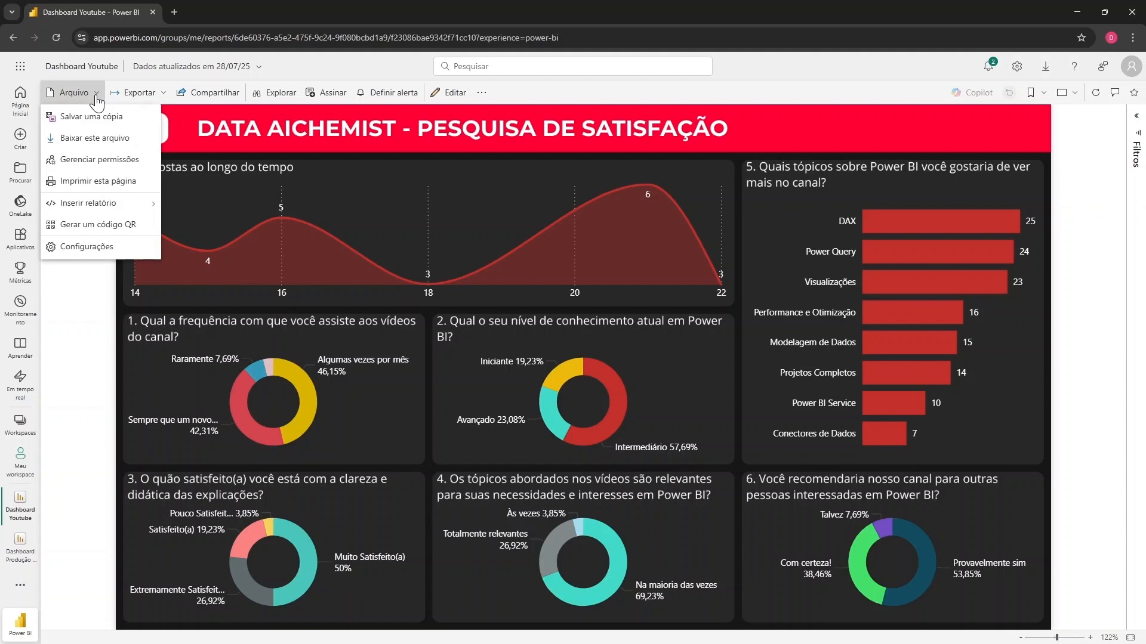
{"action": "mouse_move", "coordinate": [80, 205]}
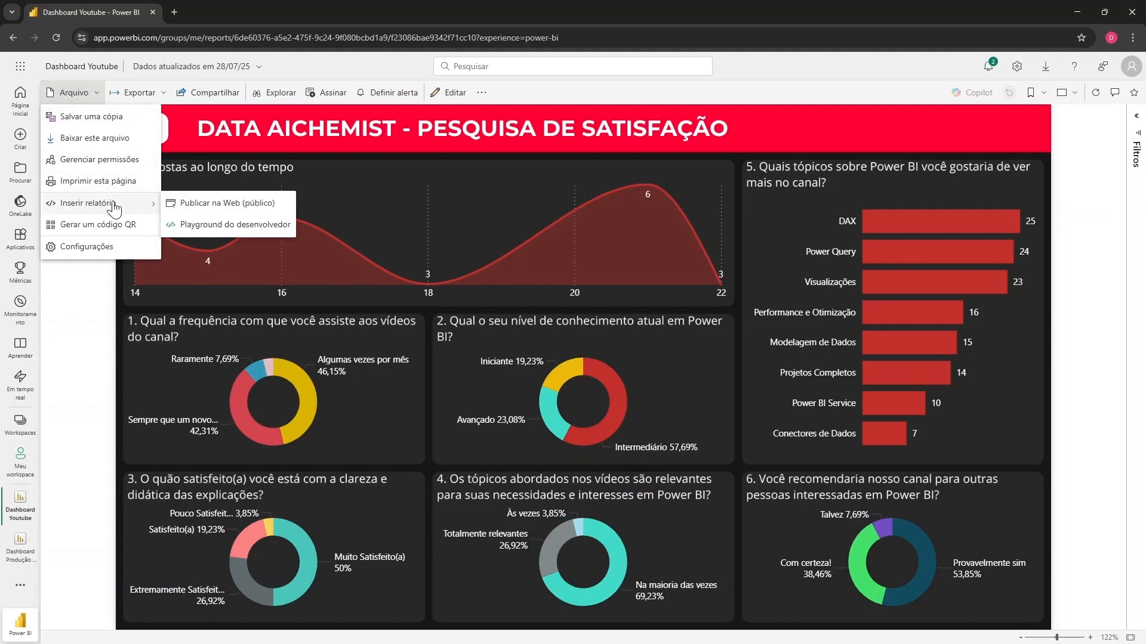
{"action": "left_click", "coordinate": [222, 205]}
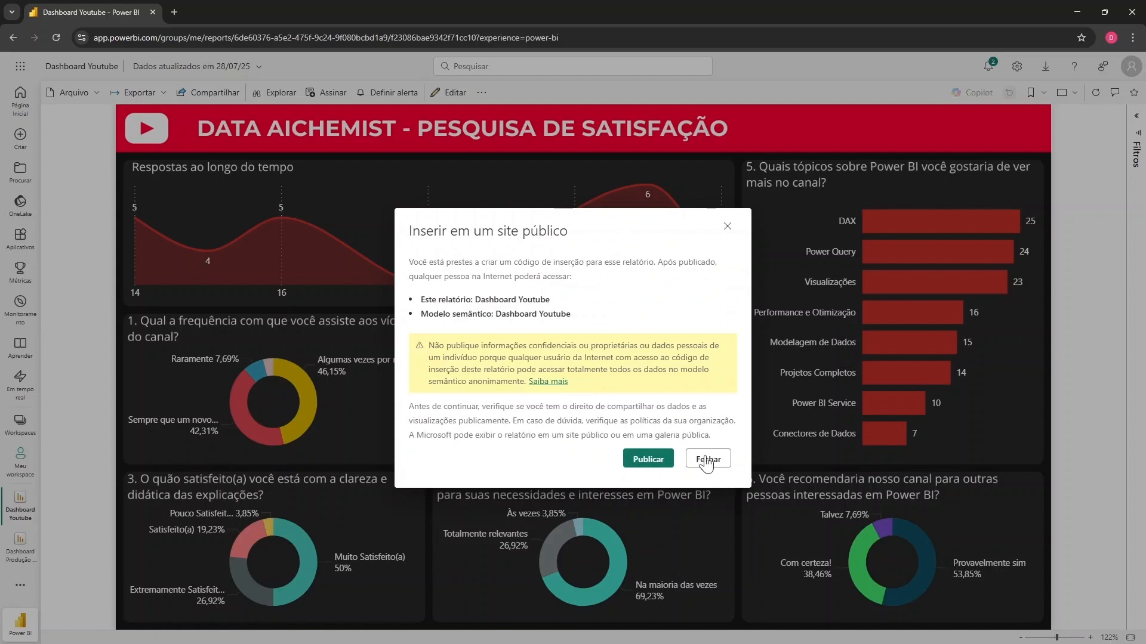
{"action": "left_click", "coordinate": [658, 463]}
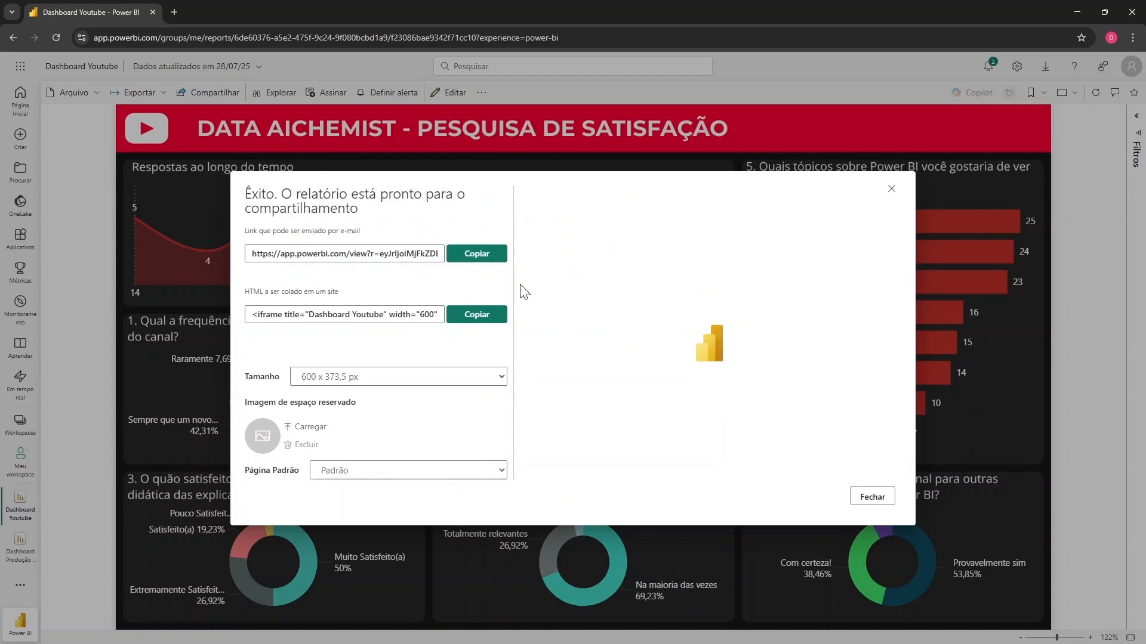
Step: Copy the published report's shareable link and open it in a new browser tab
{"action": "left_click", "coordinate": [481, 261]}
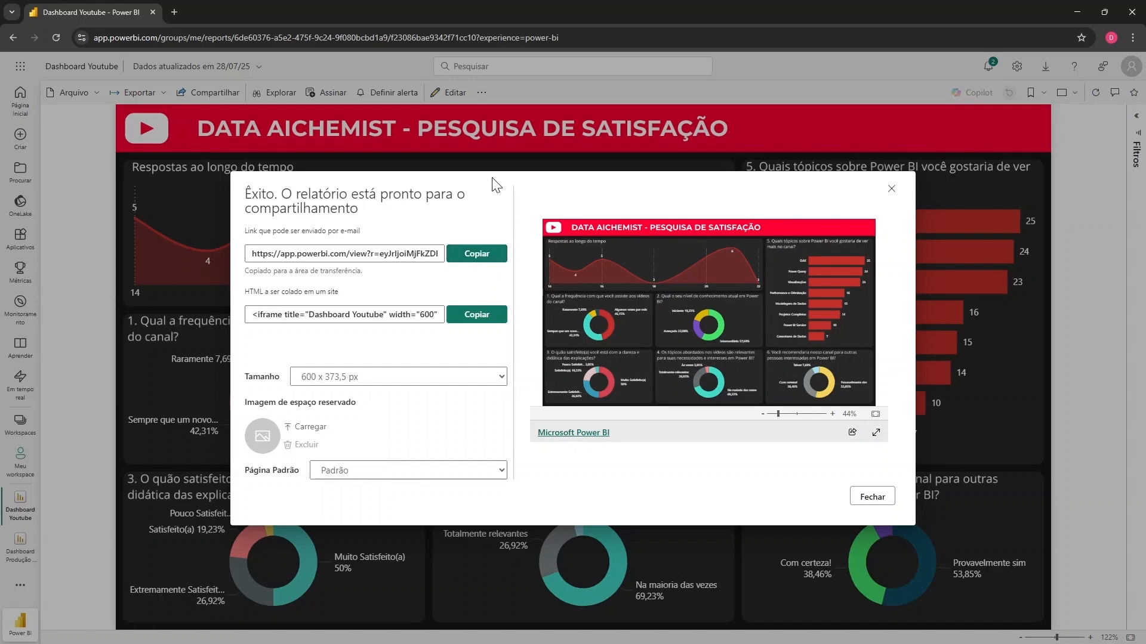
{"action": "left_click", "coordinate": [174, 12]}
{"action": "left_click", "coordinate": [240, 36]}
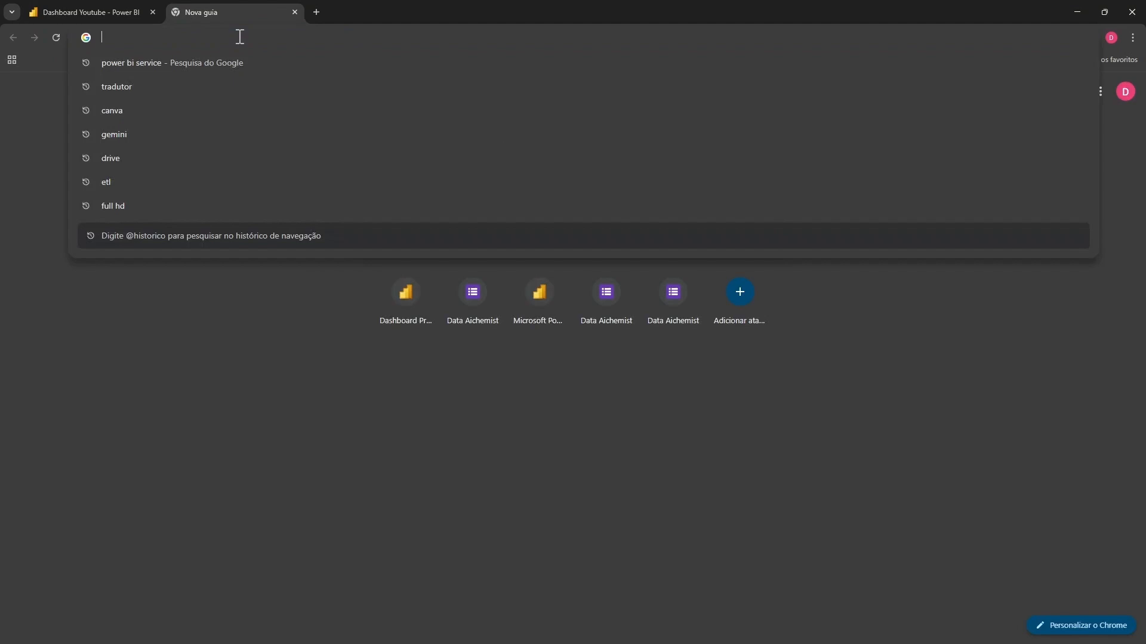
{"action": "type", "text": "https://app.powerbi.com/view?r=eyJrIjoiMjFkZDEyZDUtZTdhNy00ZDM5LWExNGYtODRhNjc0MTQ1MTImIiwidCI6IjJlNTE4OWZmLTAyMDAtNDM0MS1hZTllLWM3YmNhNGI3NTMzYiJ9"}
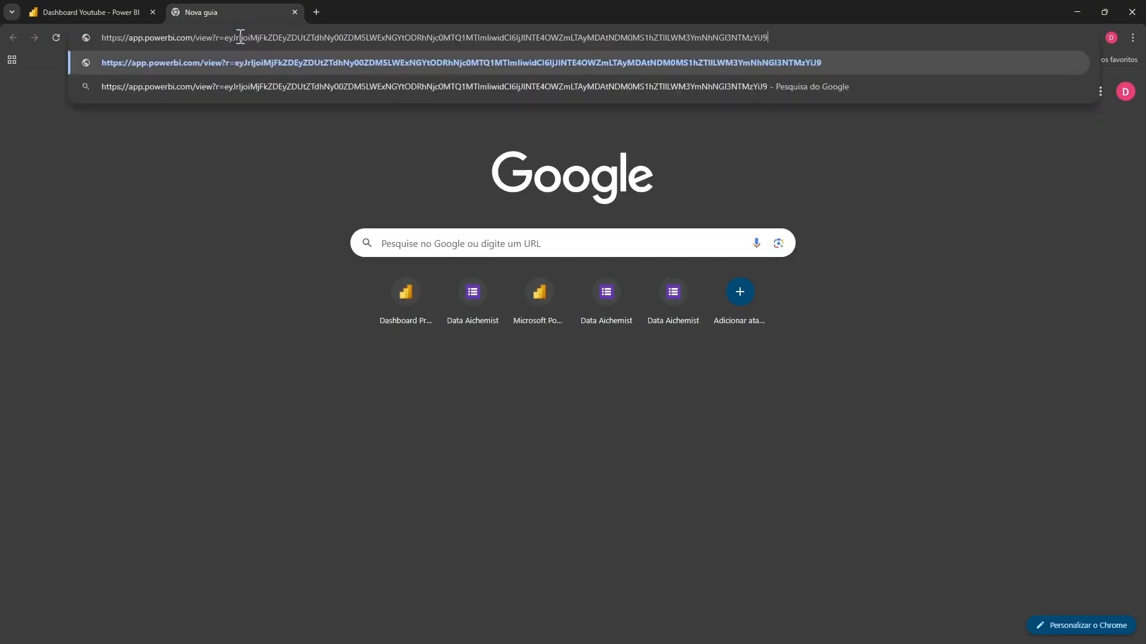
{"action": "key", "text": "Return"}
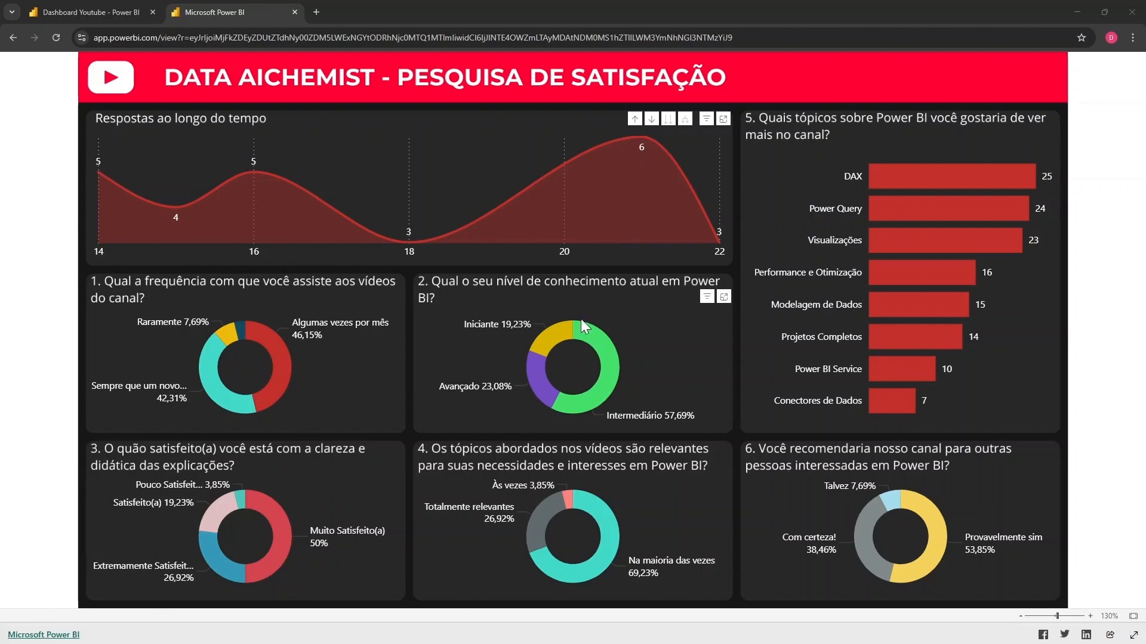
Step: Test cross-filtering with point 16 of the Respostas ao longo do tempo chart, and clear the selection
{"action": "left_click", "coordinate": [254, 173]}
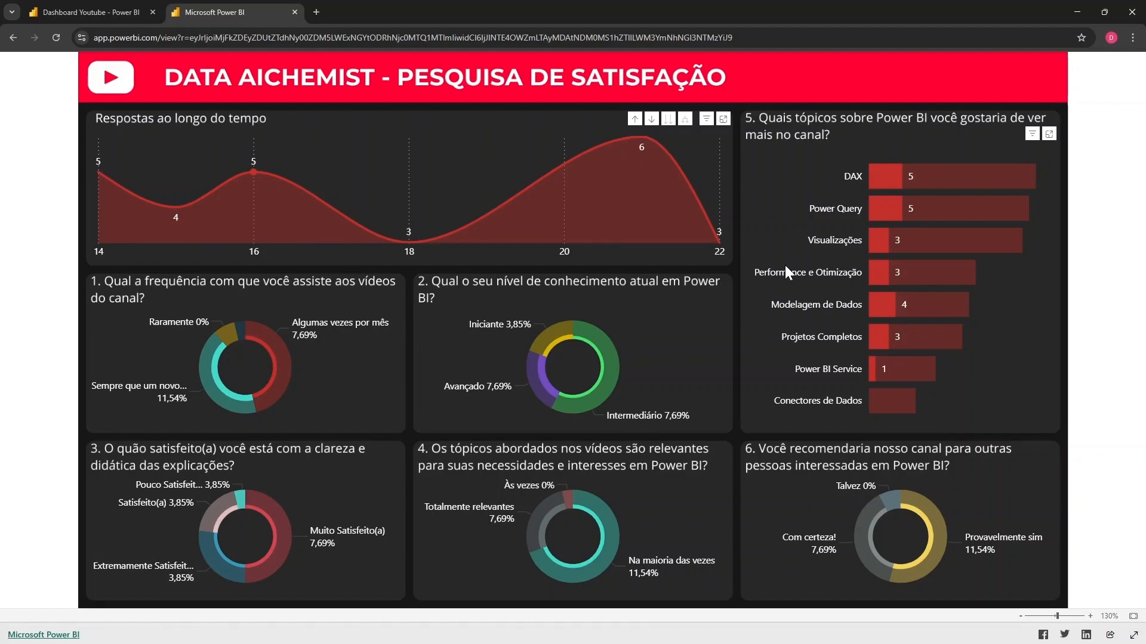
{"action": "left_click", "coordinate": [253, 173]}
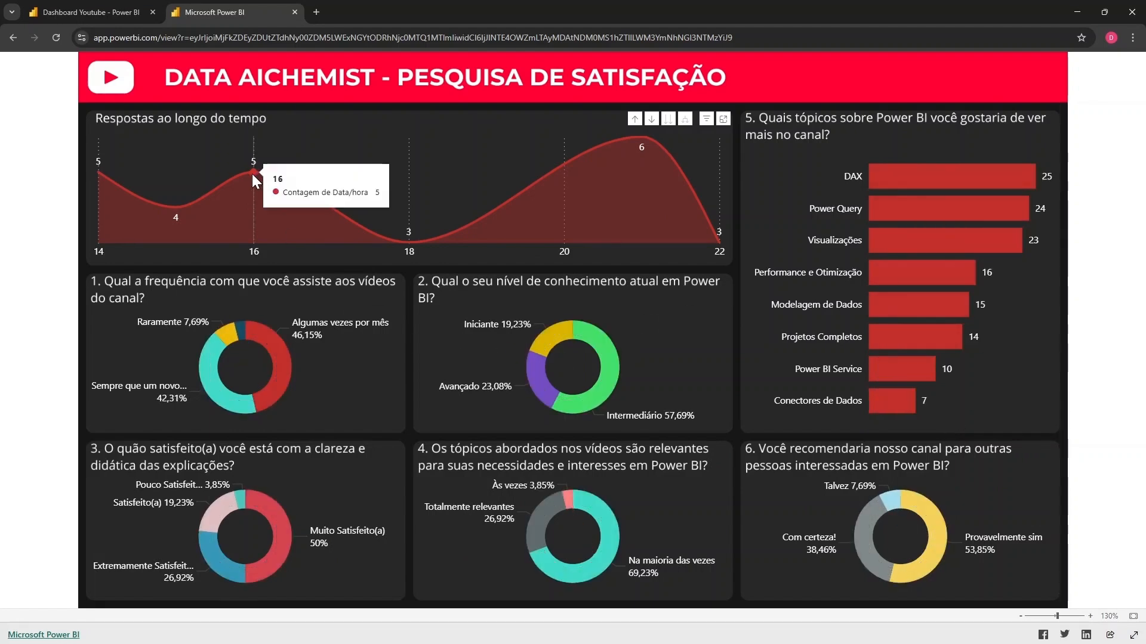